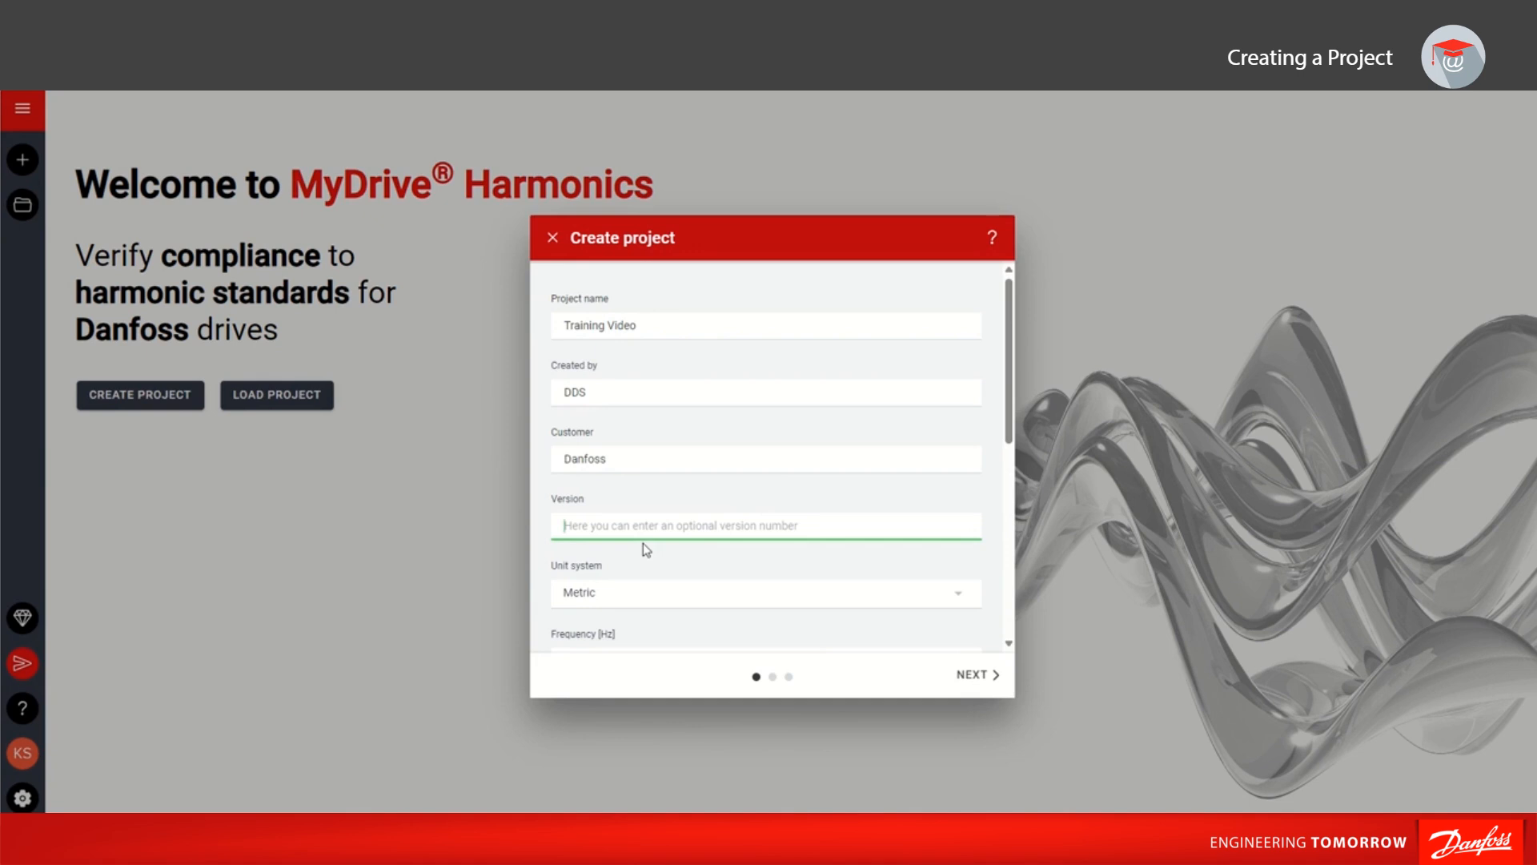
Set the project's version to 1.0, its unit system to Imperial and its frequency to 60 Hz.
type("1.0")
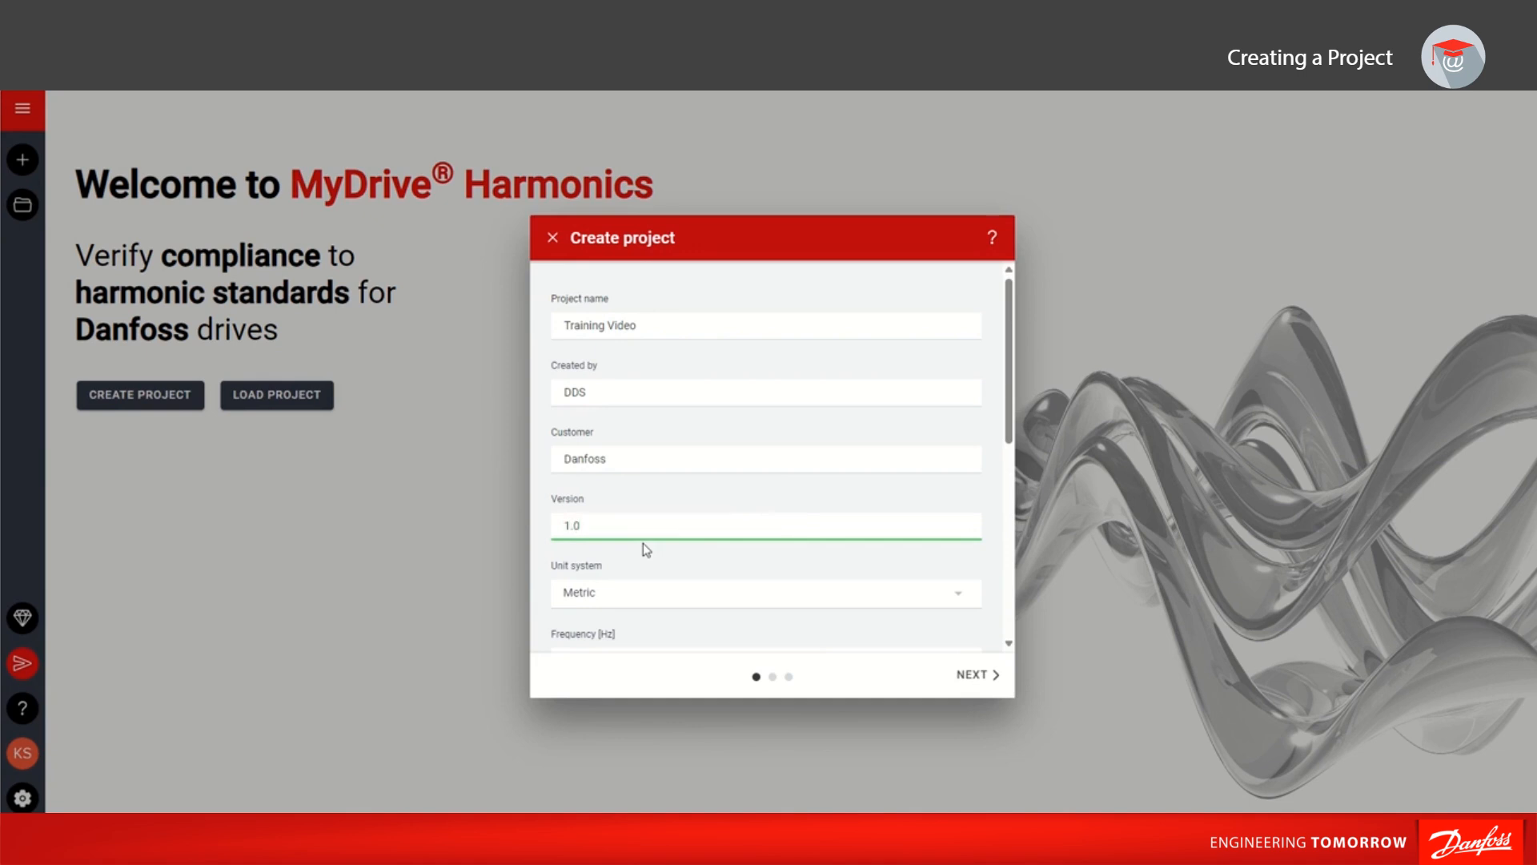
left_click(663, 597)
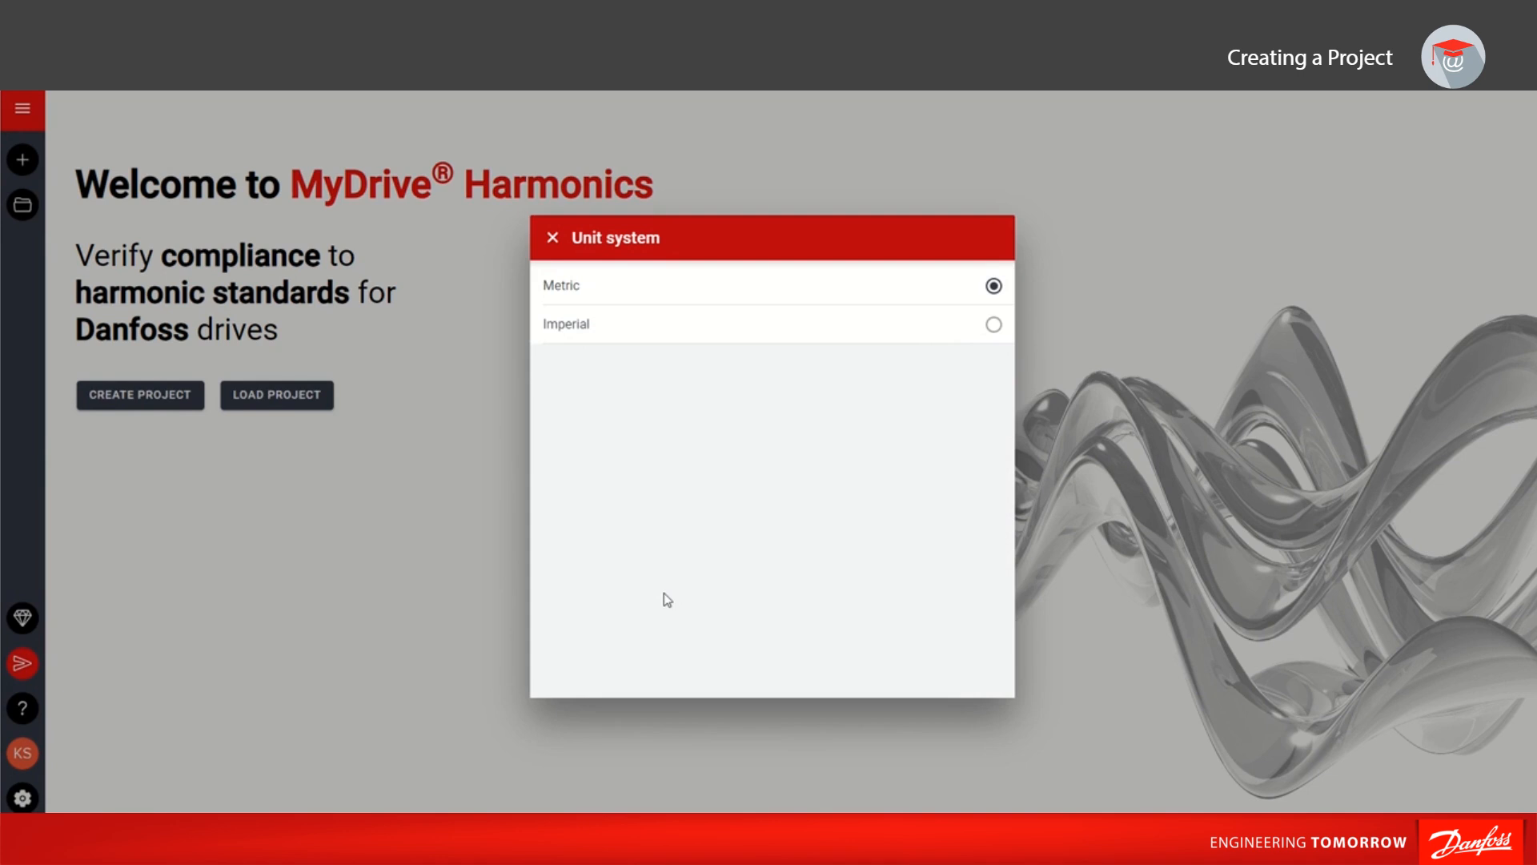
left_click(941, 331)
scroll(772, 515, "down", 3)
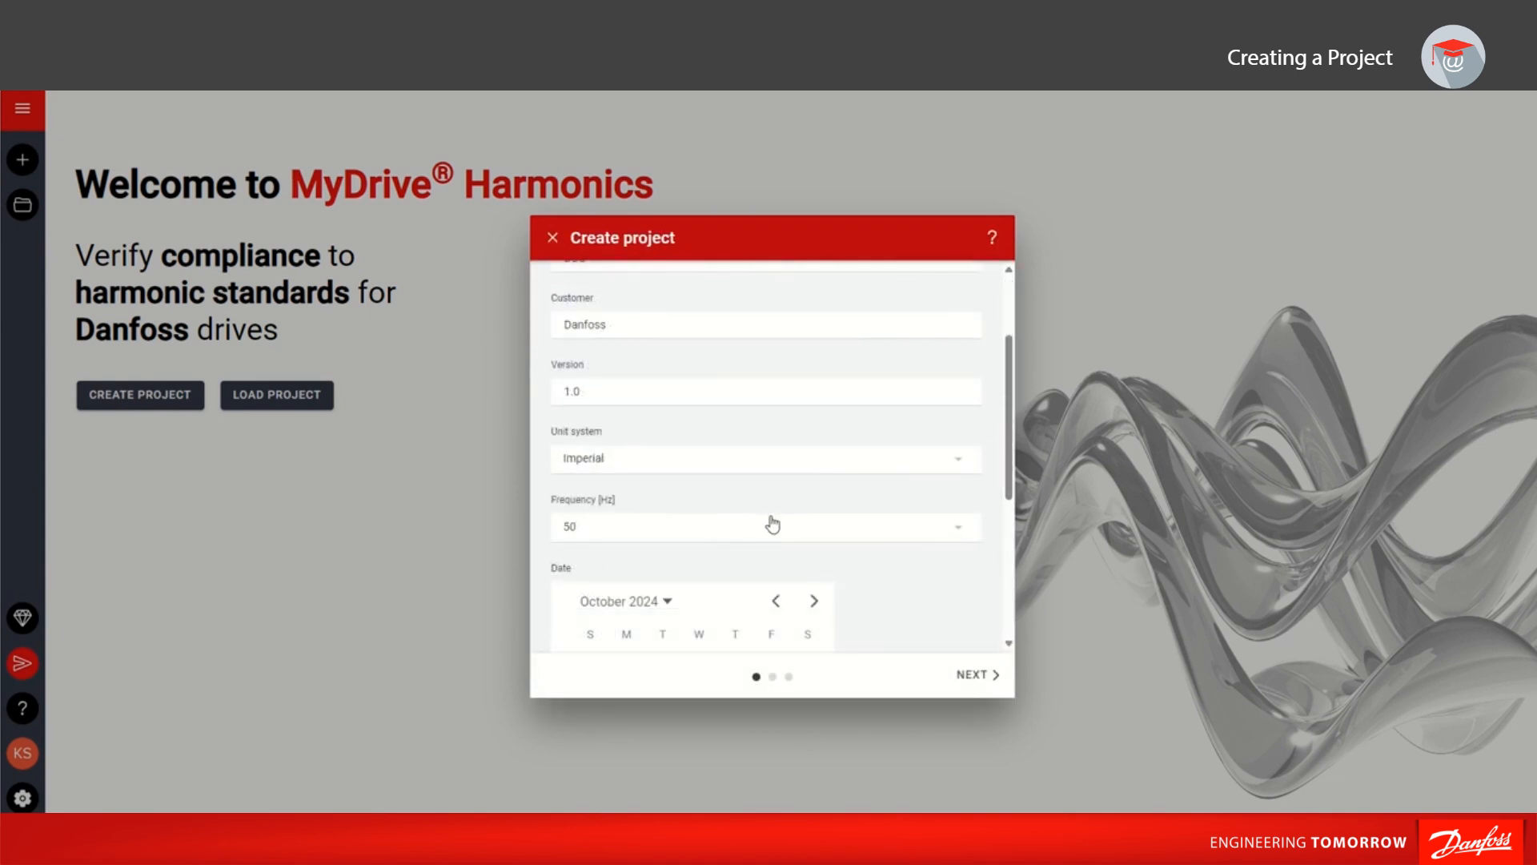
left_click(773, 525)
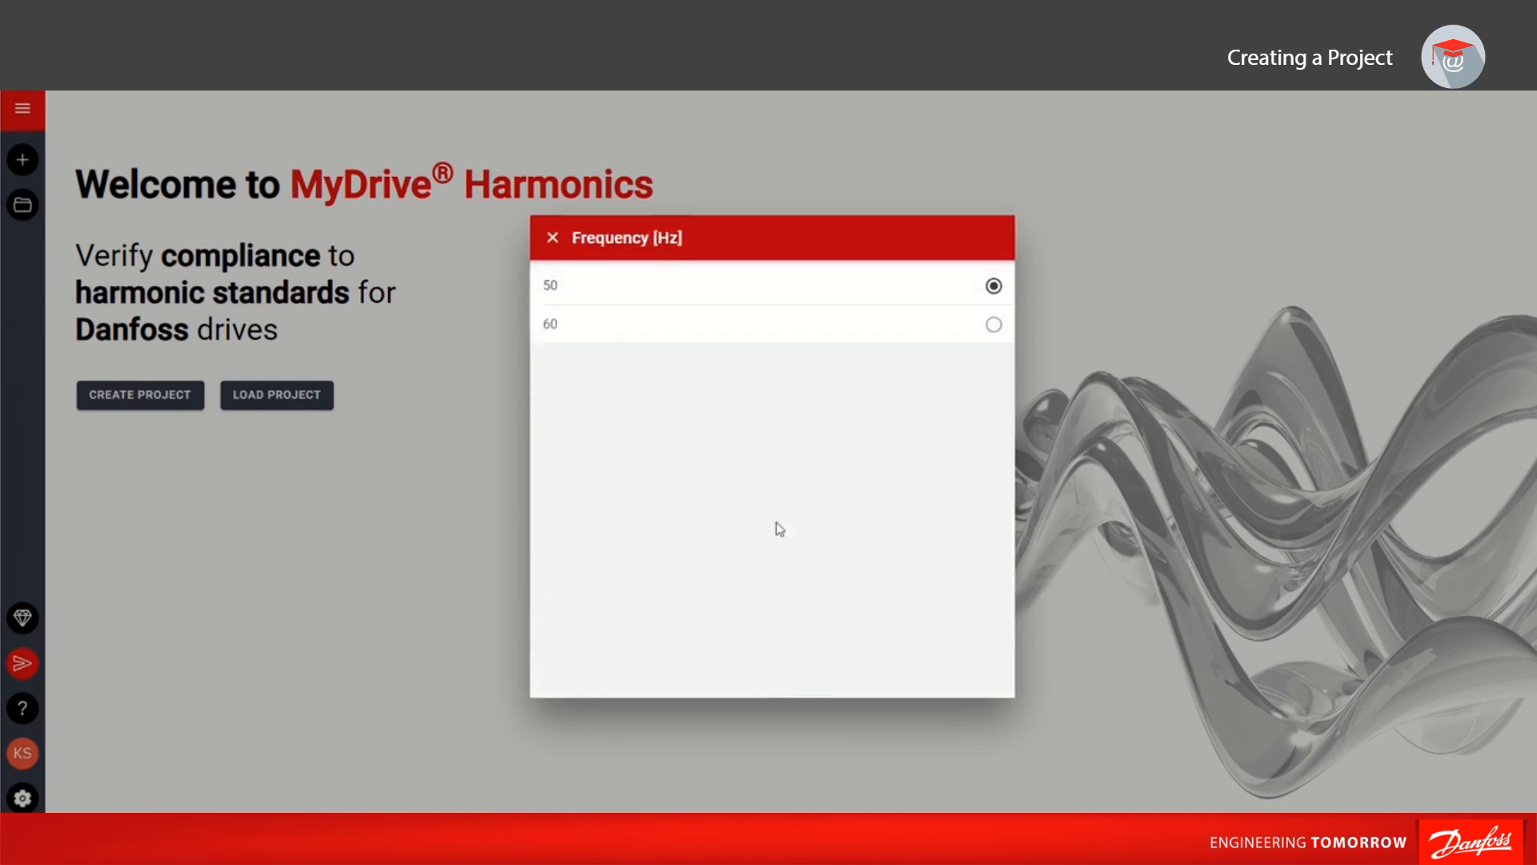
left_click(924, 328)
scroll(848, 446, "down", 2)
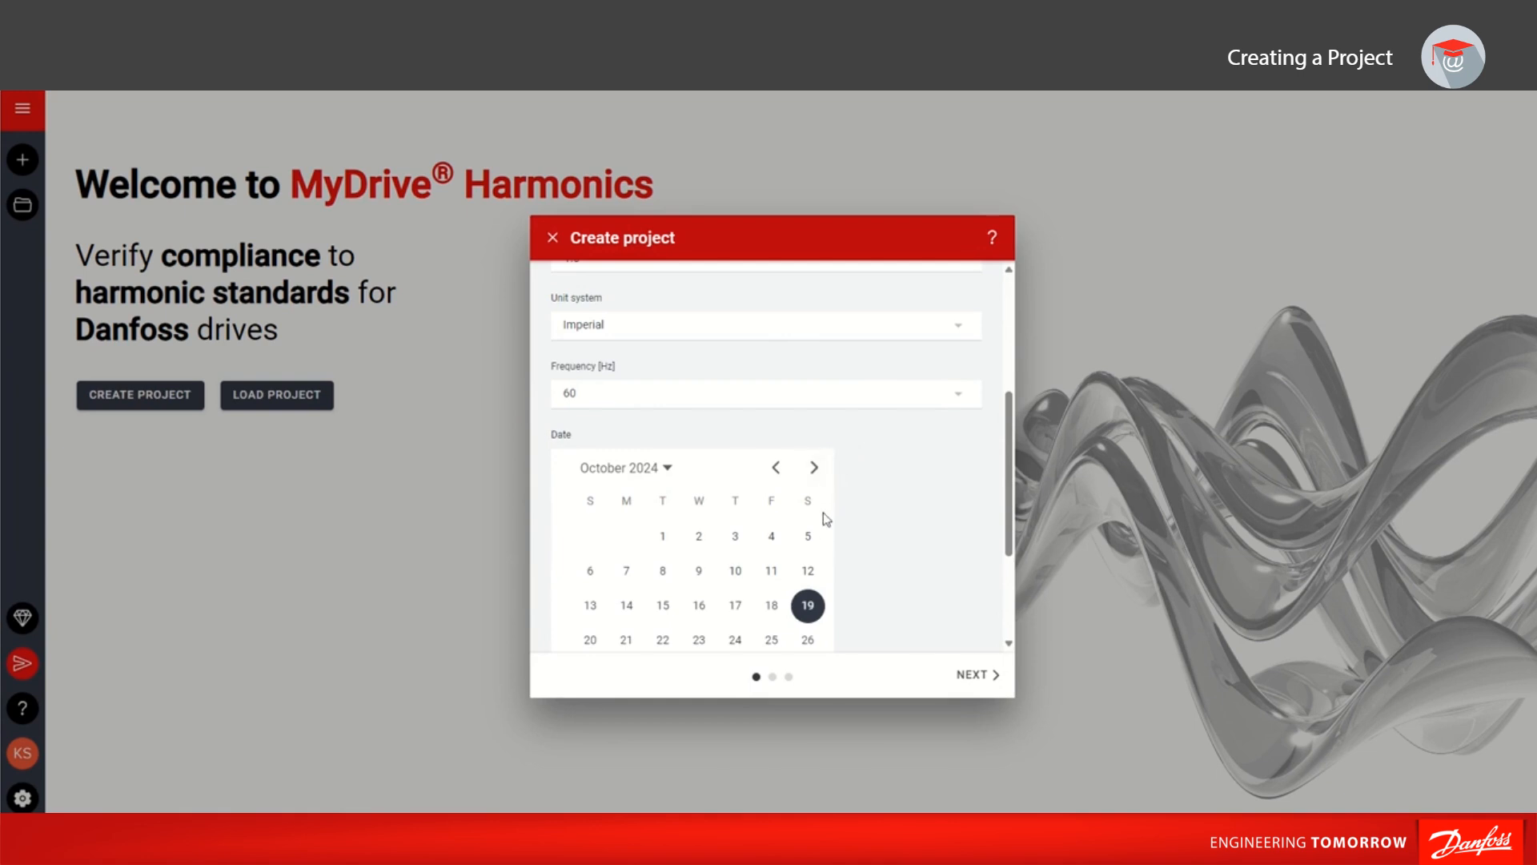
Enter "Training Video" as the project's comments/assumptions and proceed to adding a system.
scroll(815, 615, "down", 3)
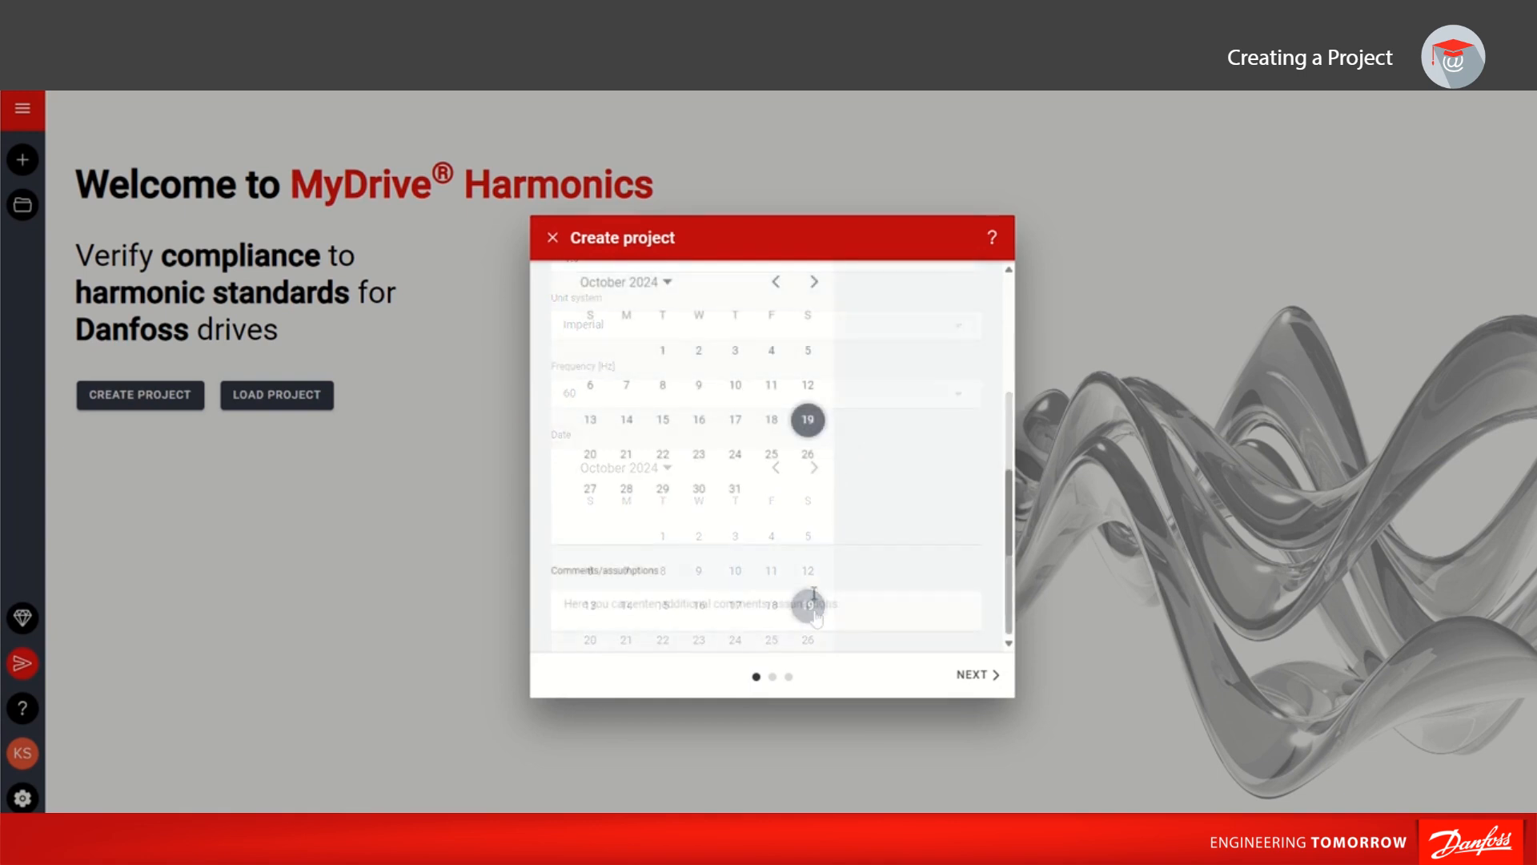
left_click(812, 603)
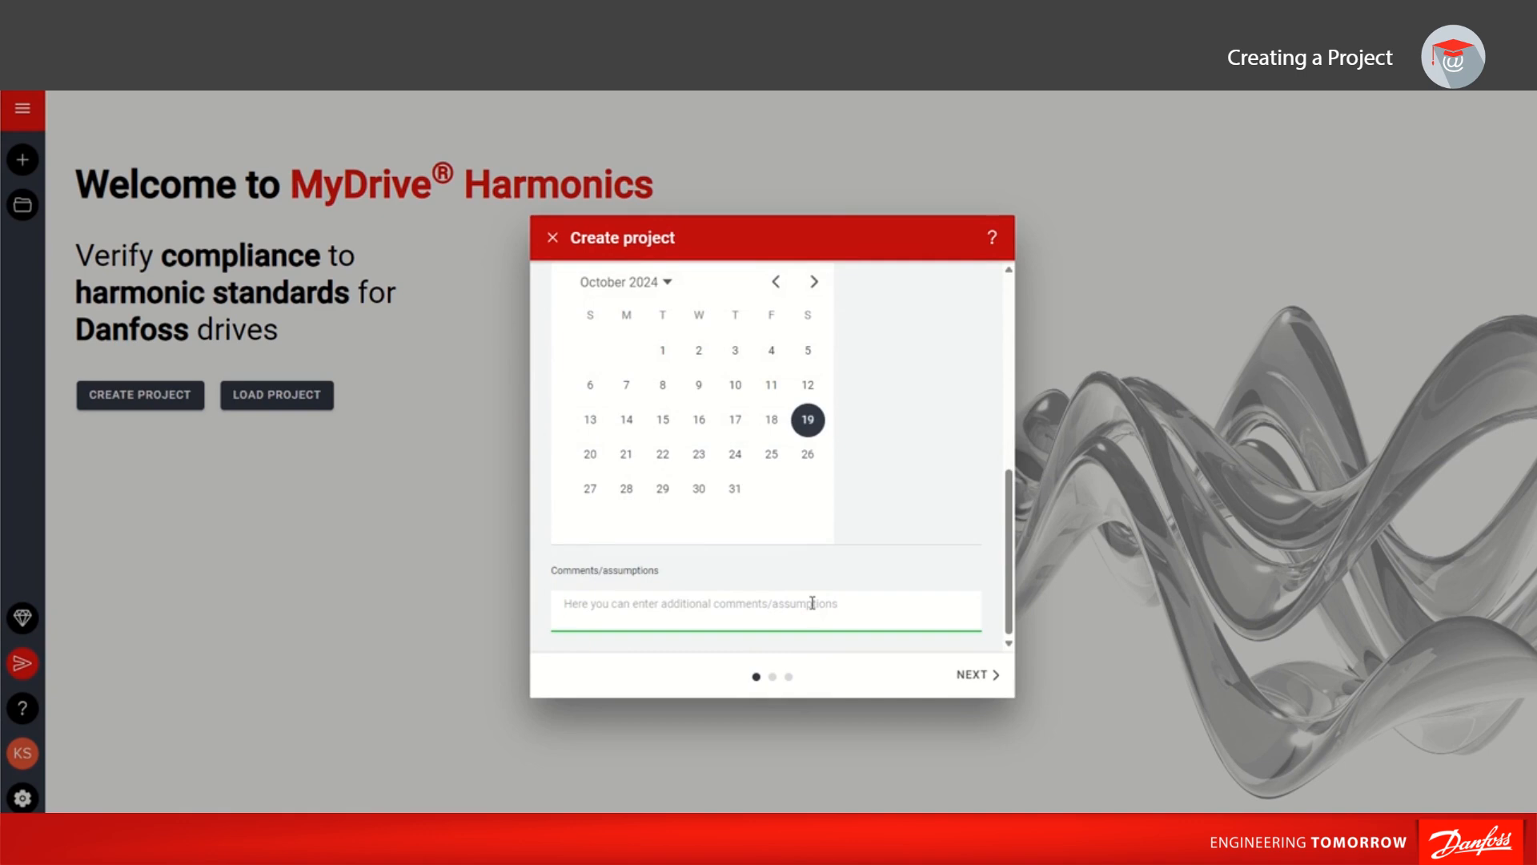
type("Training Video")
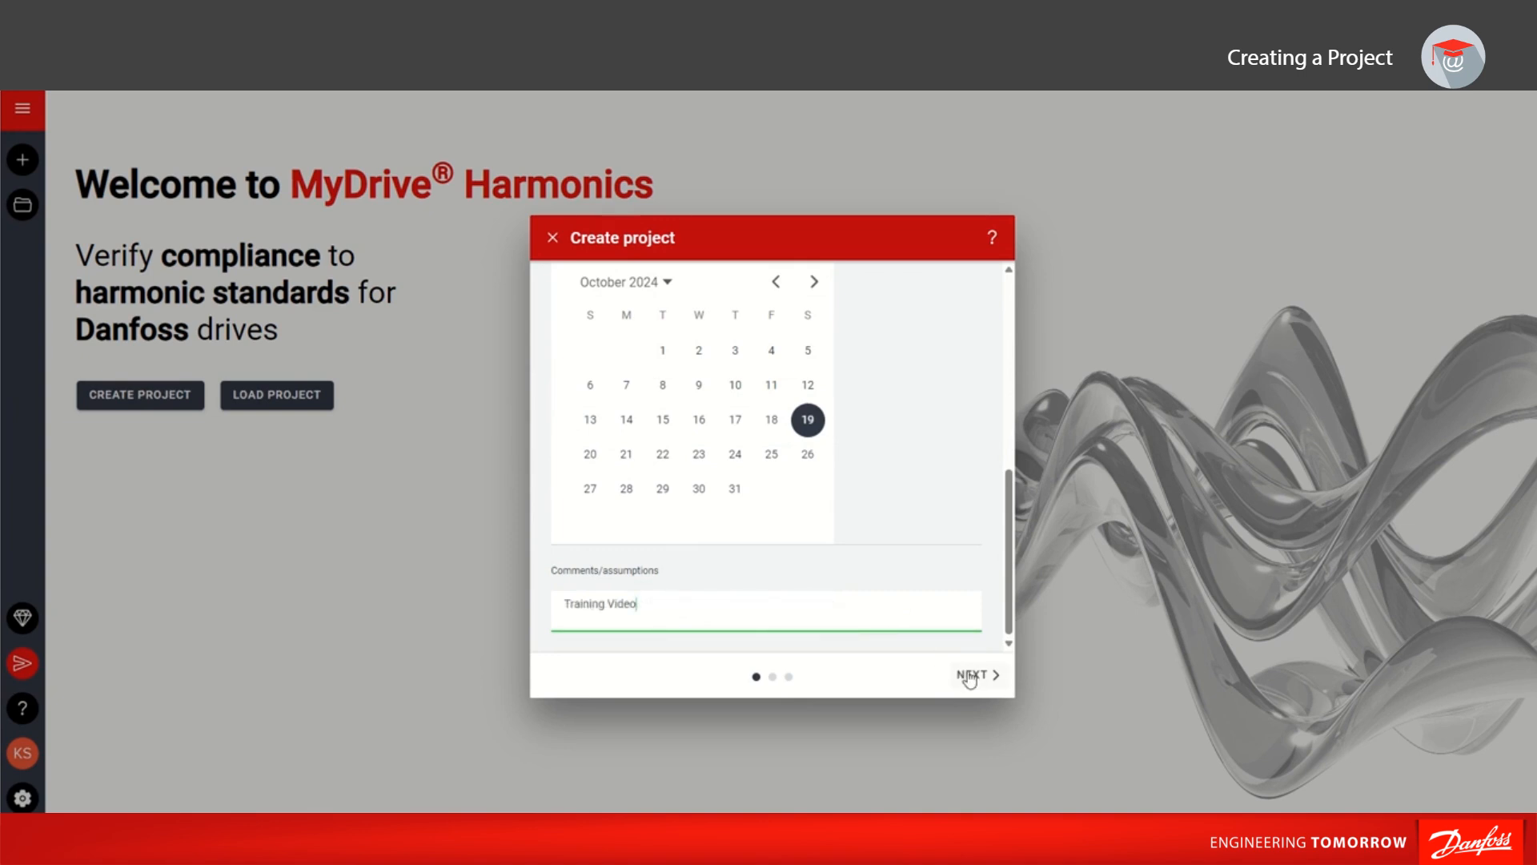
left_click(970, 677)
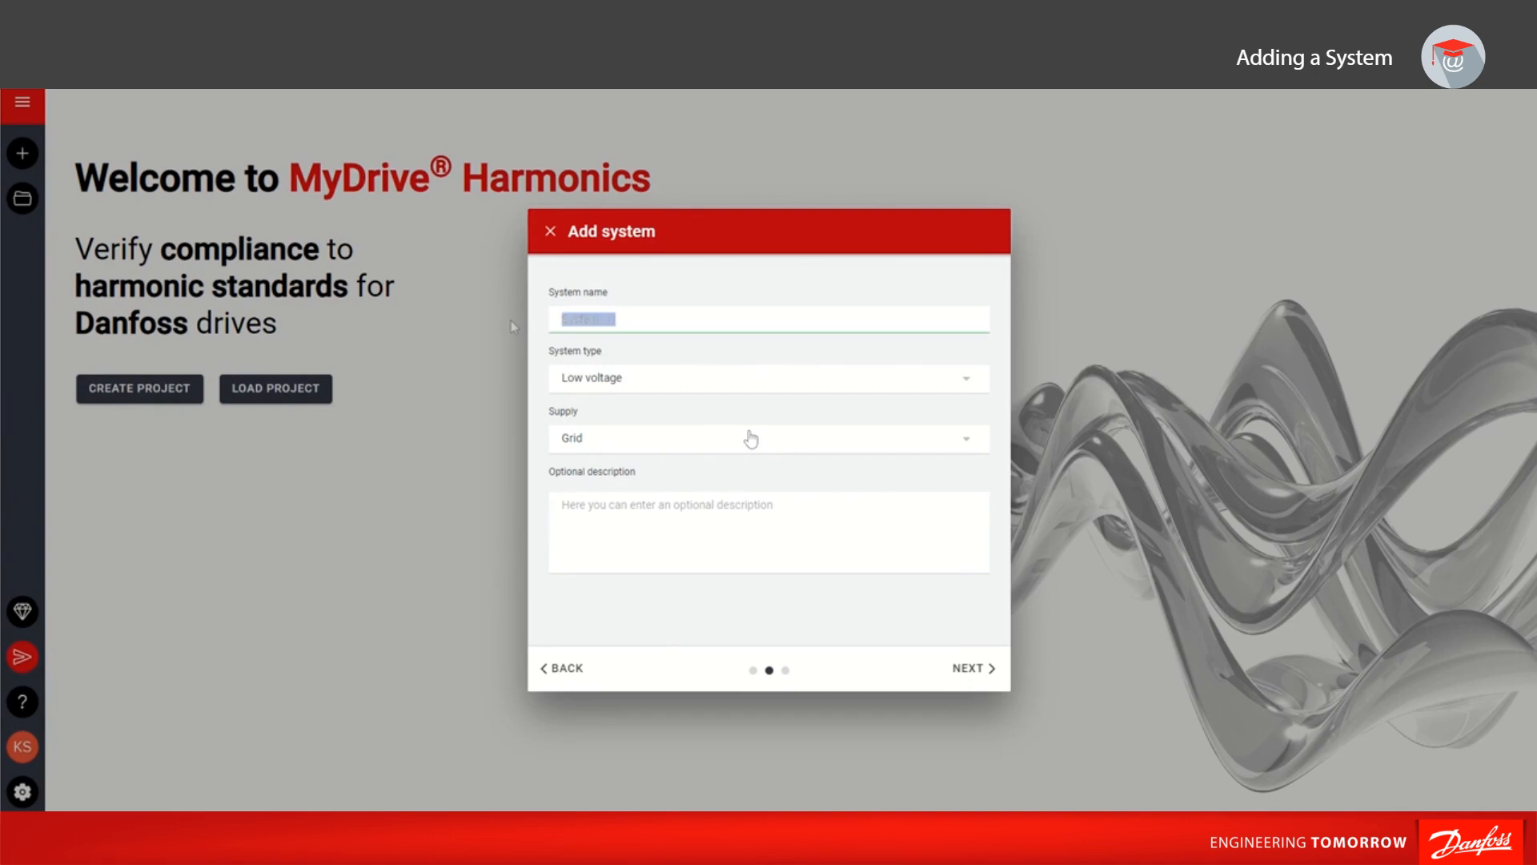
Define the system as Transformer 1 with low voltage type, grid supply and no description.
type("Tran")
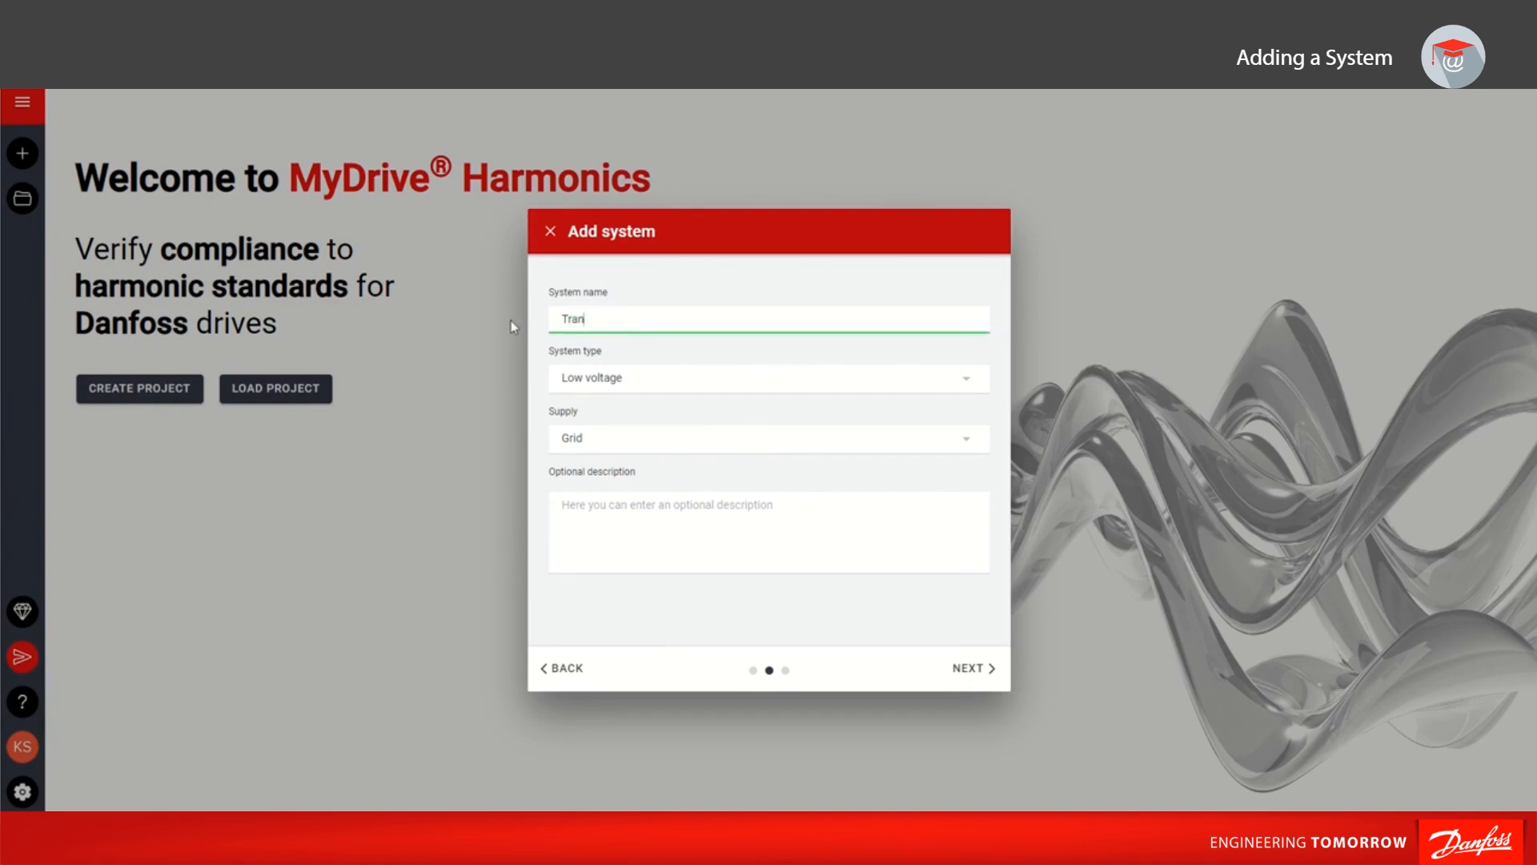
type("sformer 1")
left_click(609, 388)
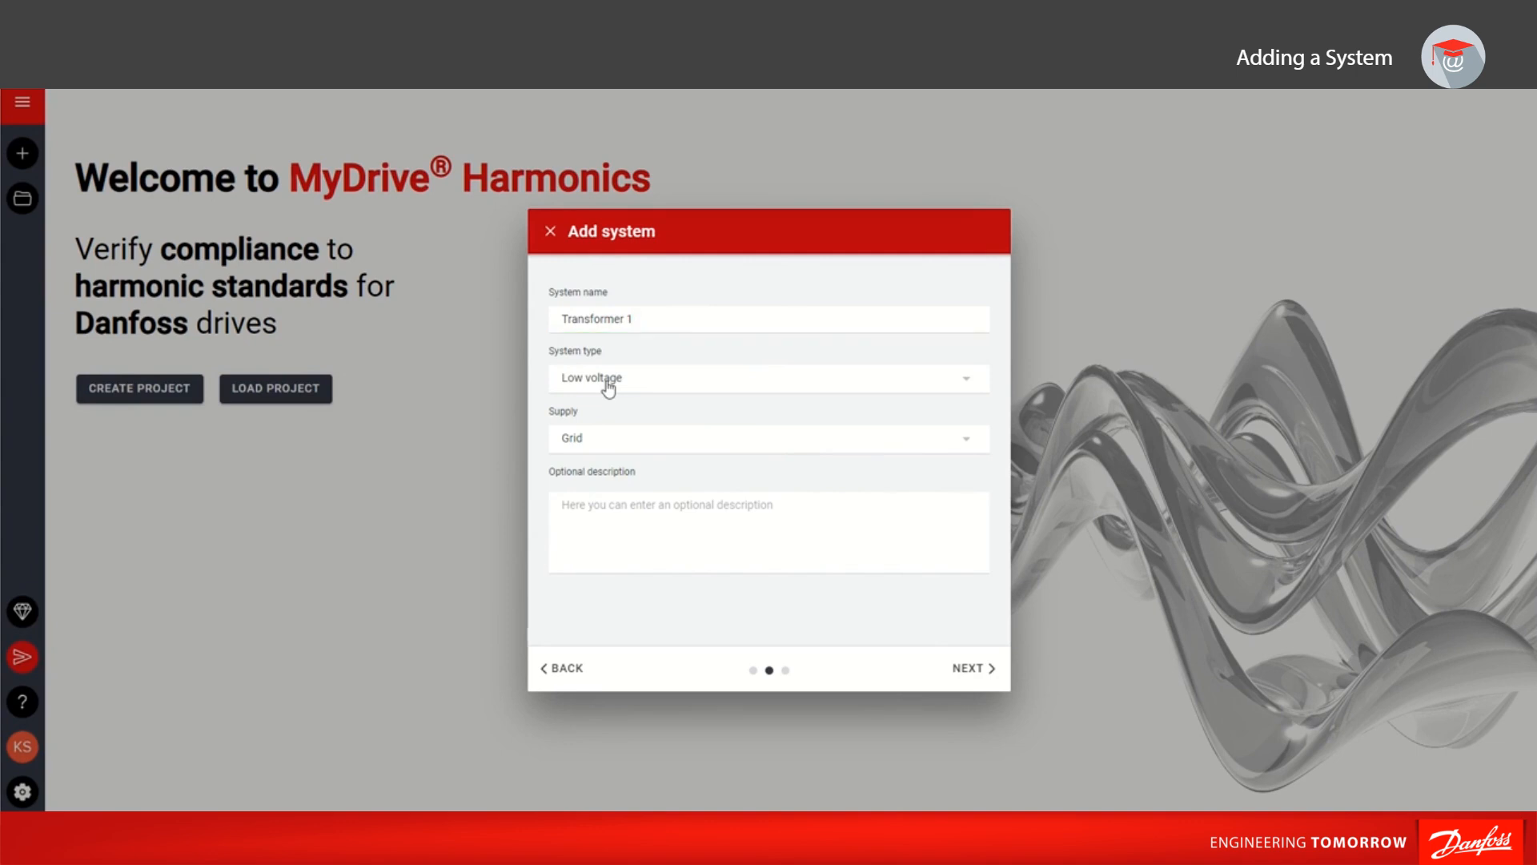
left_click(773, 281)
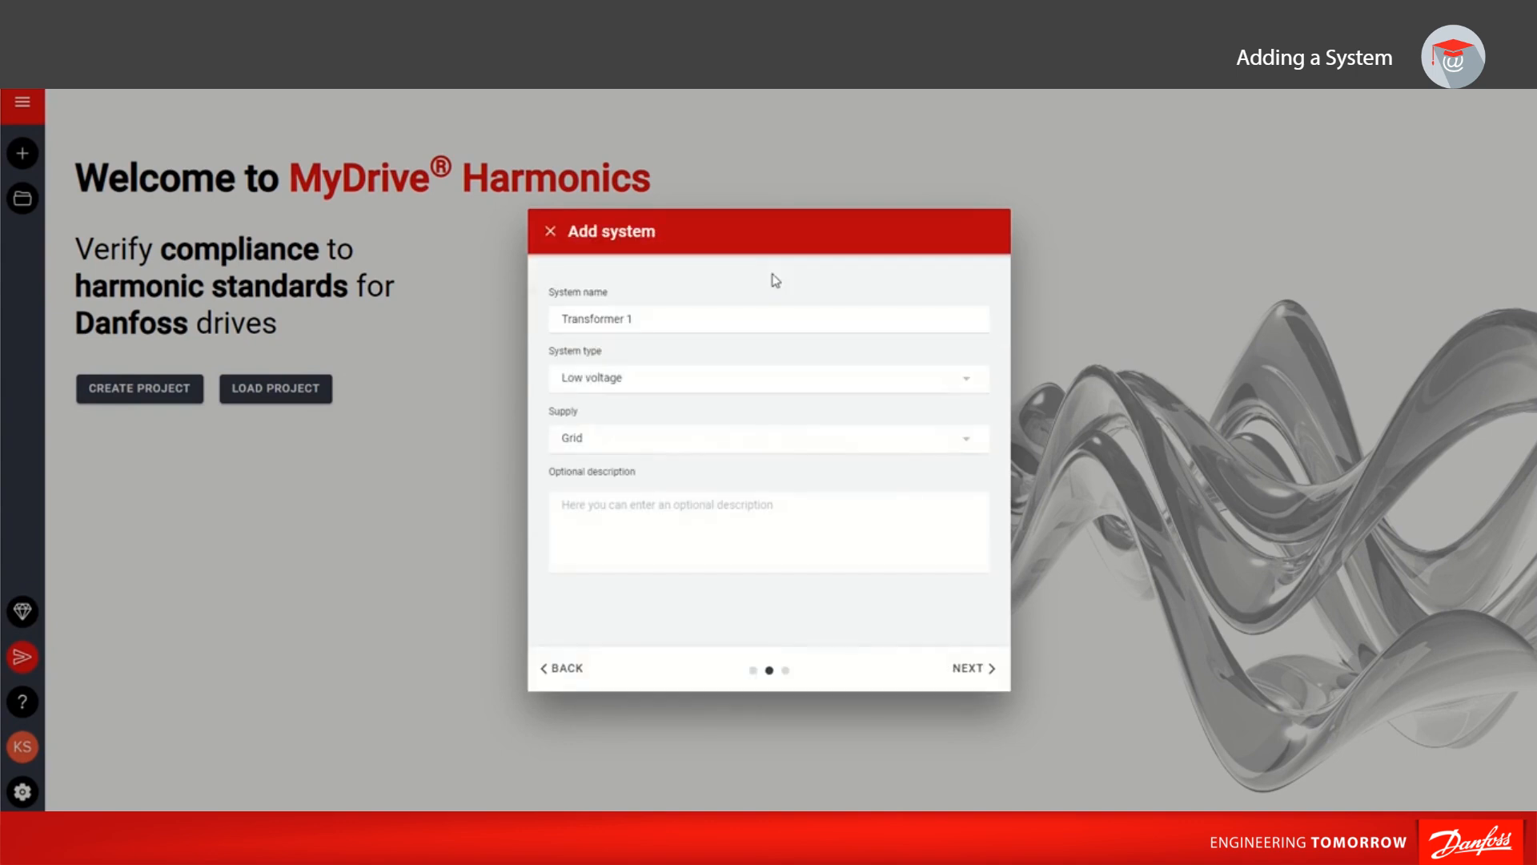
left_click(741, 456)
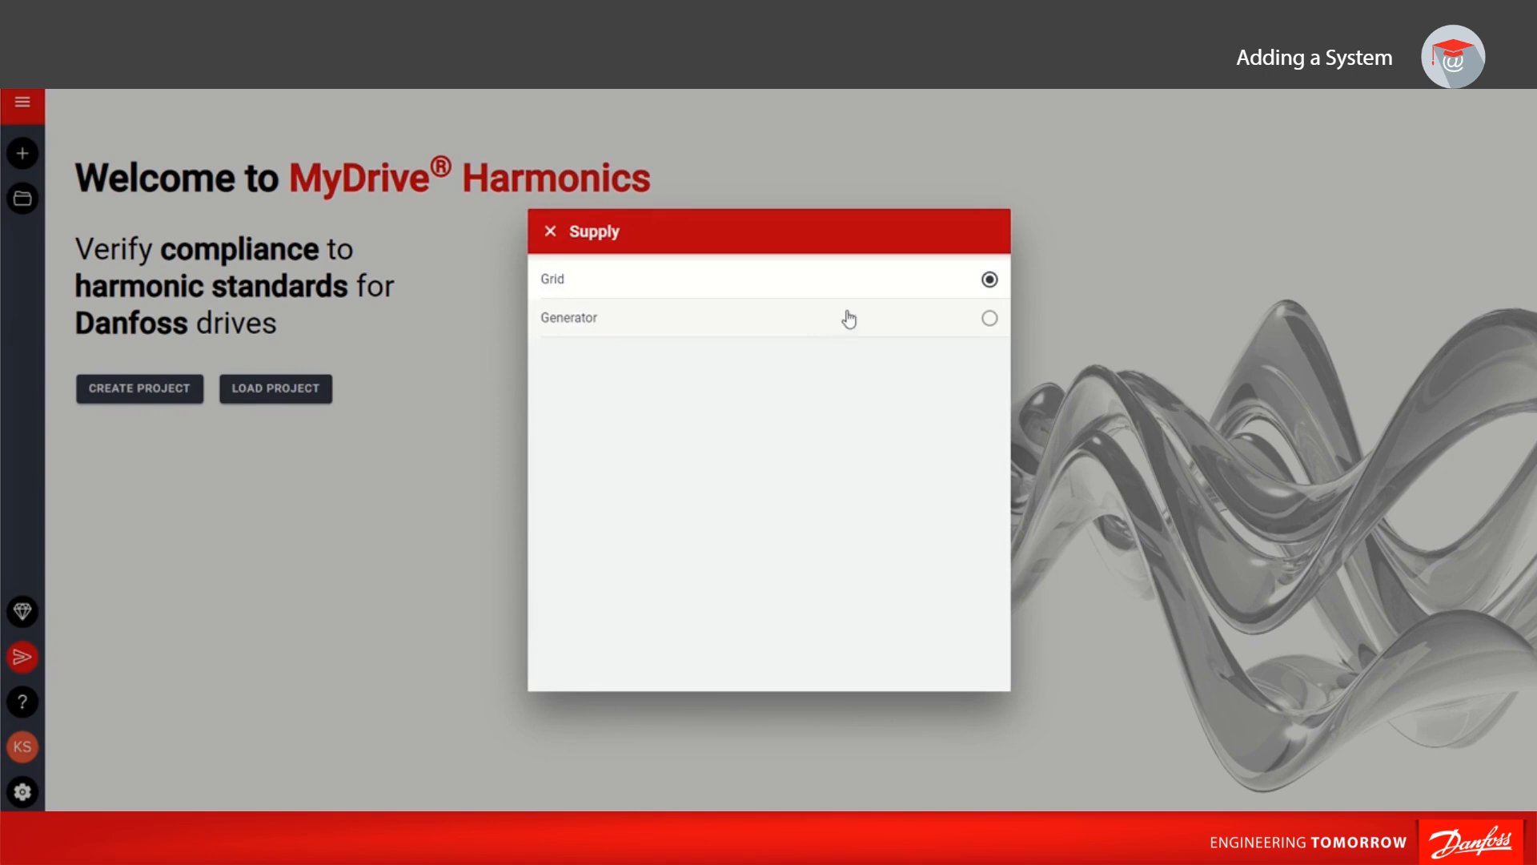
left_click(918, 285)
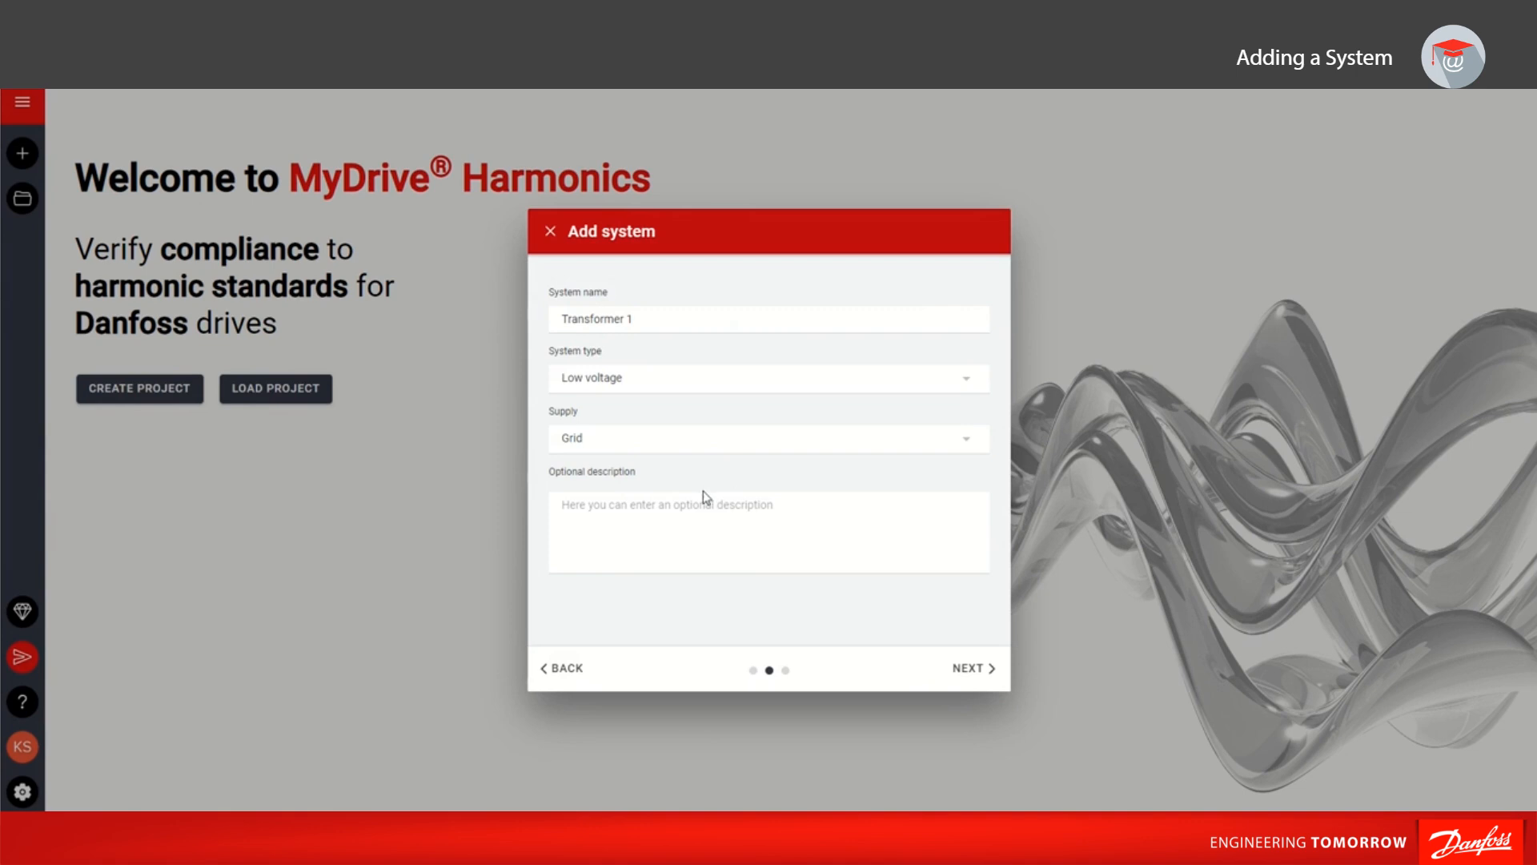
left_click(686, 545)
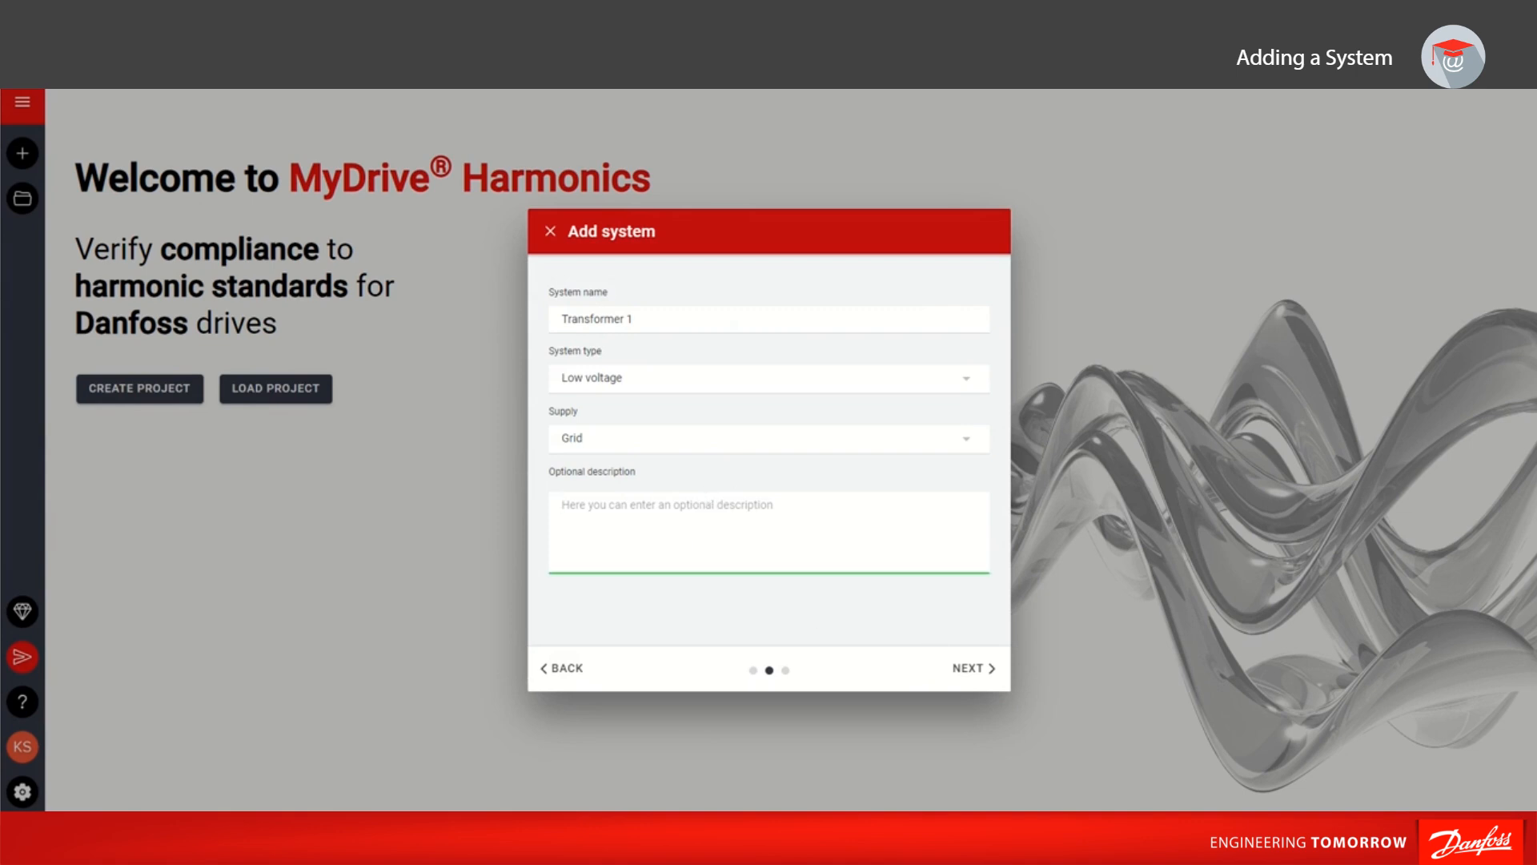
left_click(990, 673)
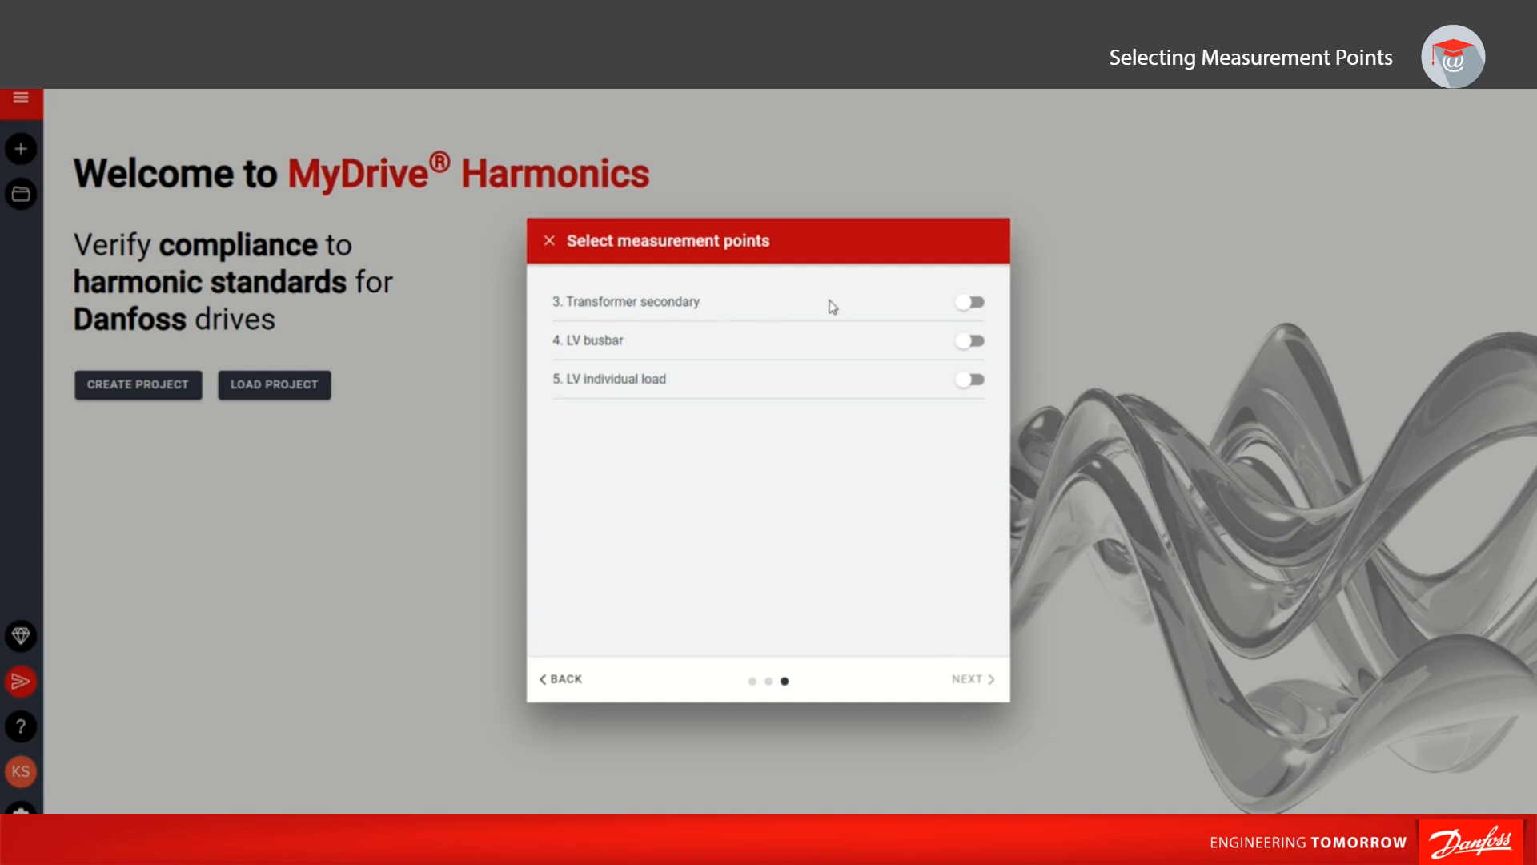
Enable the transformer secondary measurement point with IEEE 519-2014 limits for V ≤ 1 kV and a short circuit current ratio below 20.
left_click(968, 306)
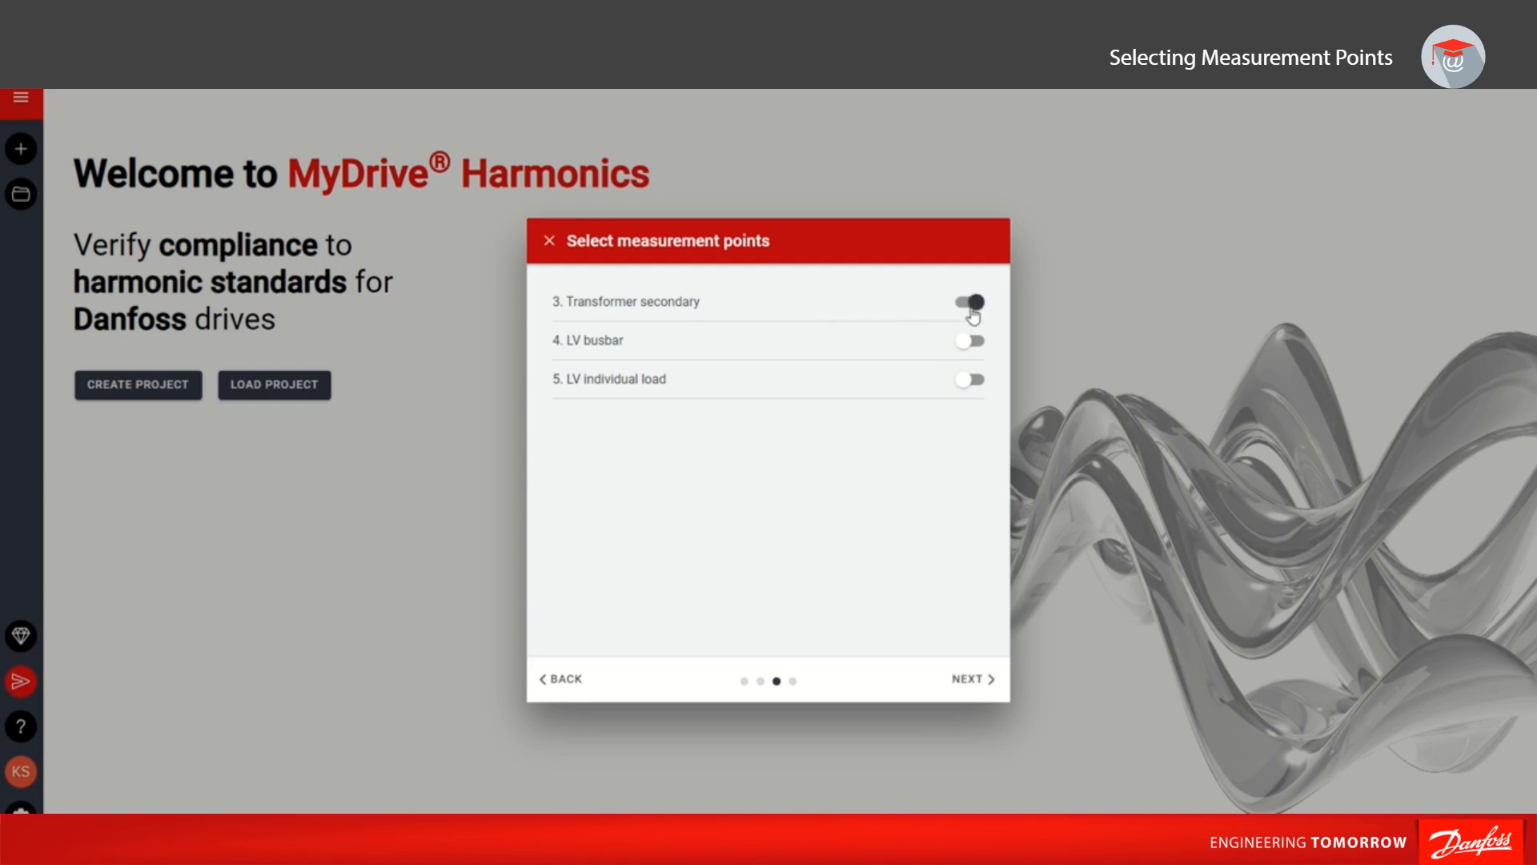
left_click(986, 680)
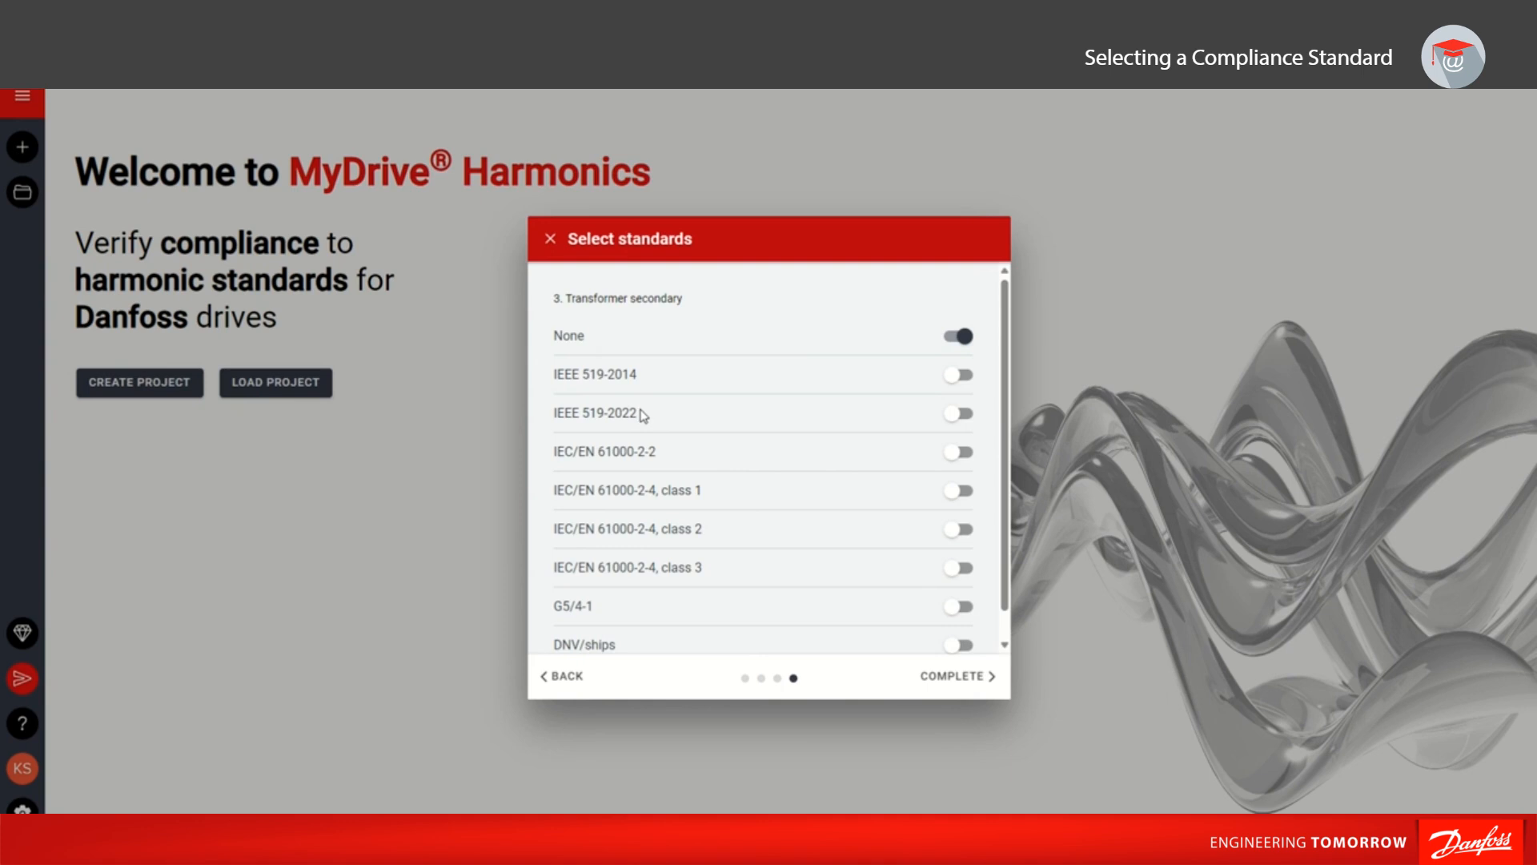
left_click(964, 380)
left_click(979, 687)
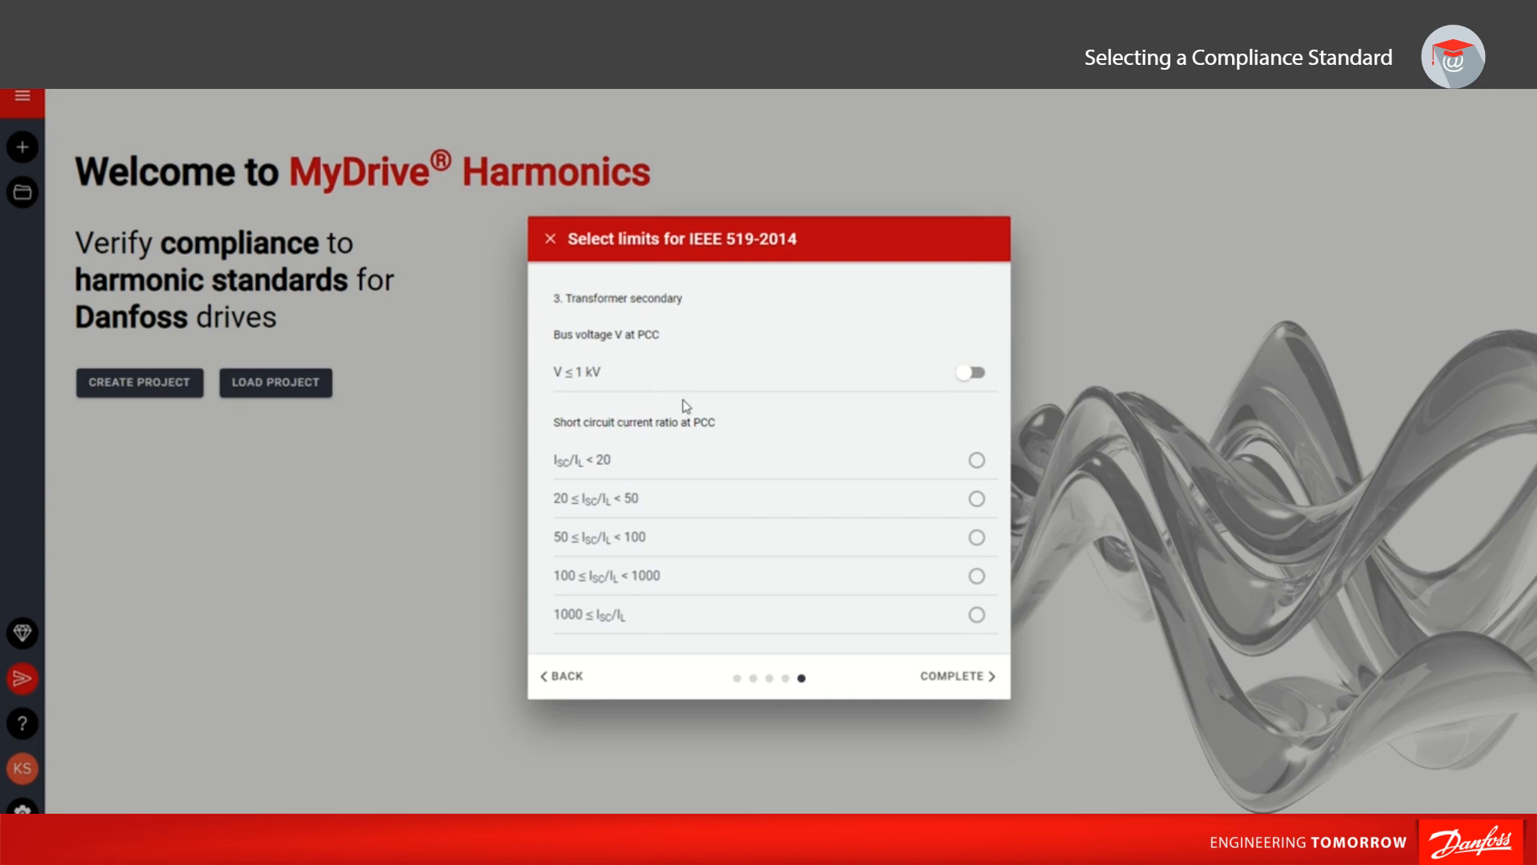
left_click(977, 376)
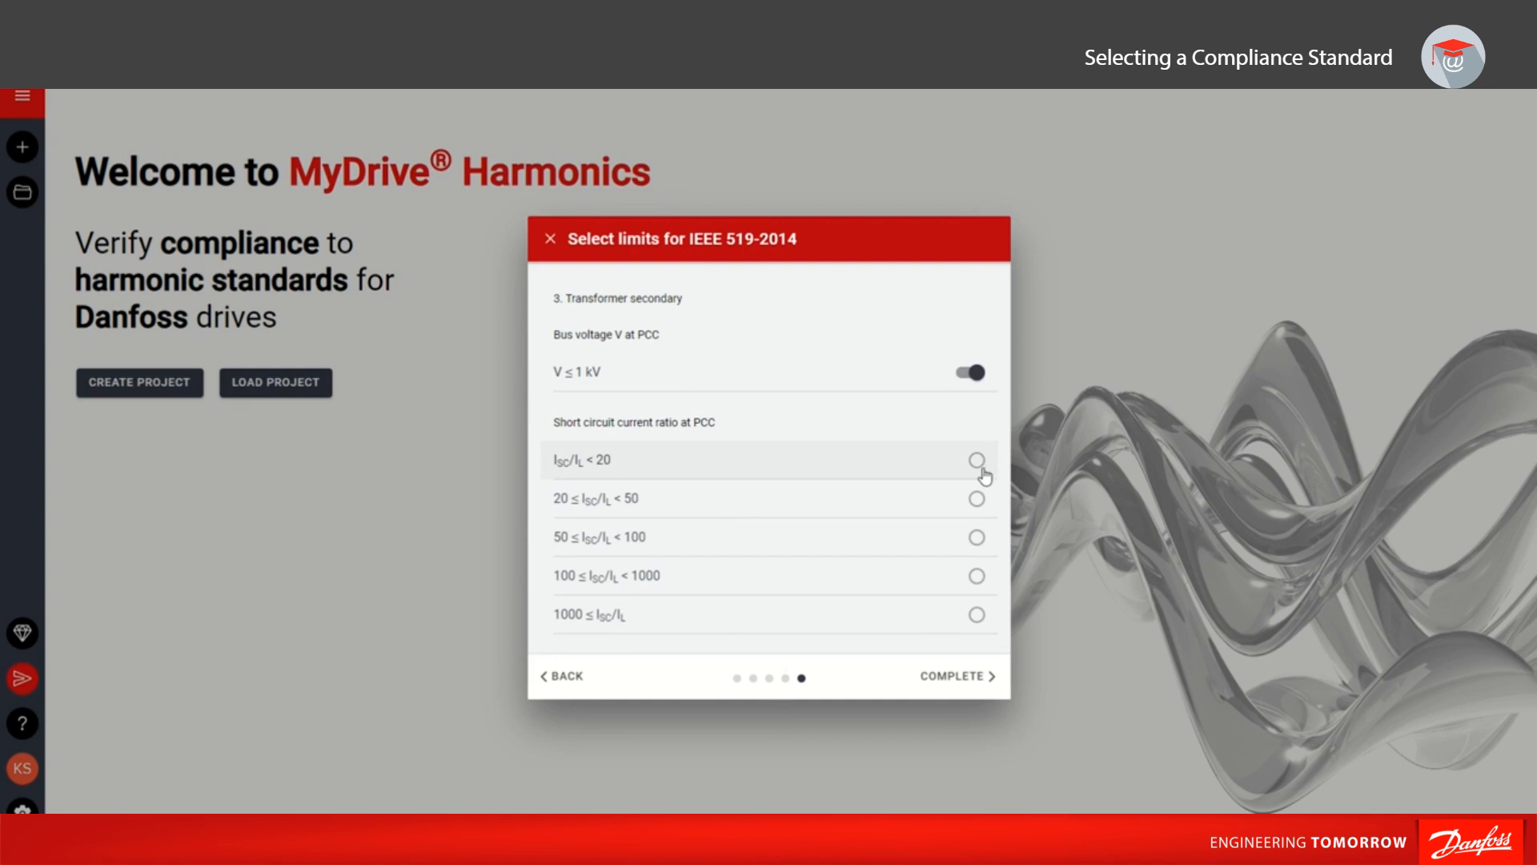
left_click(983, 471)
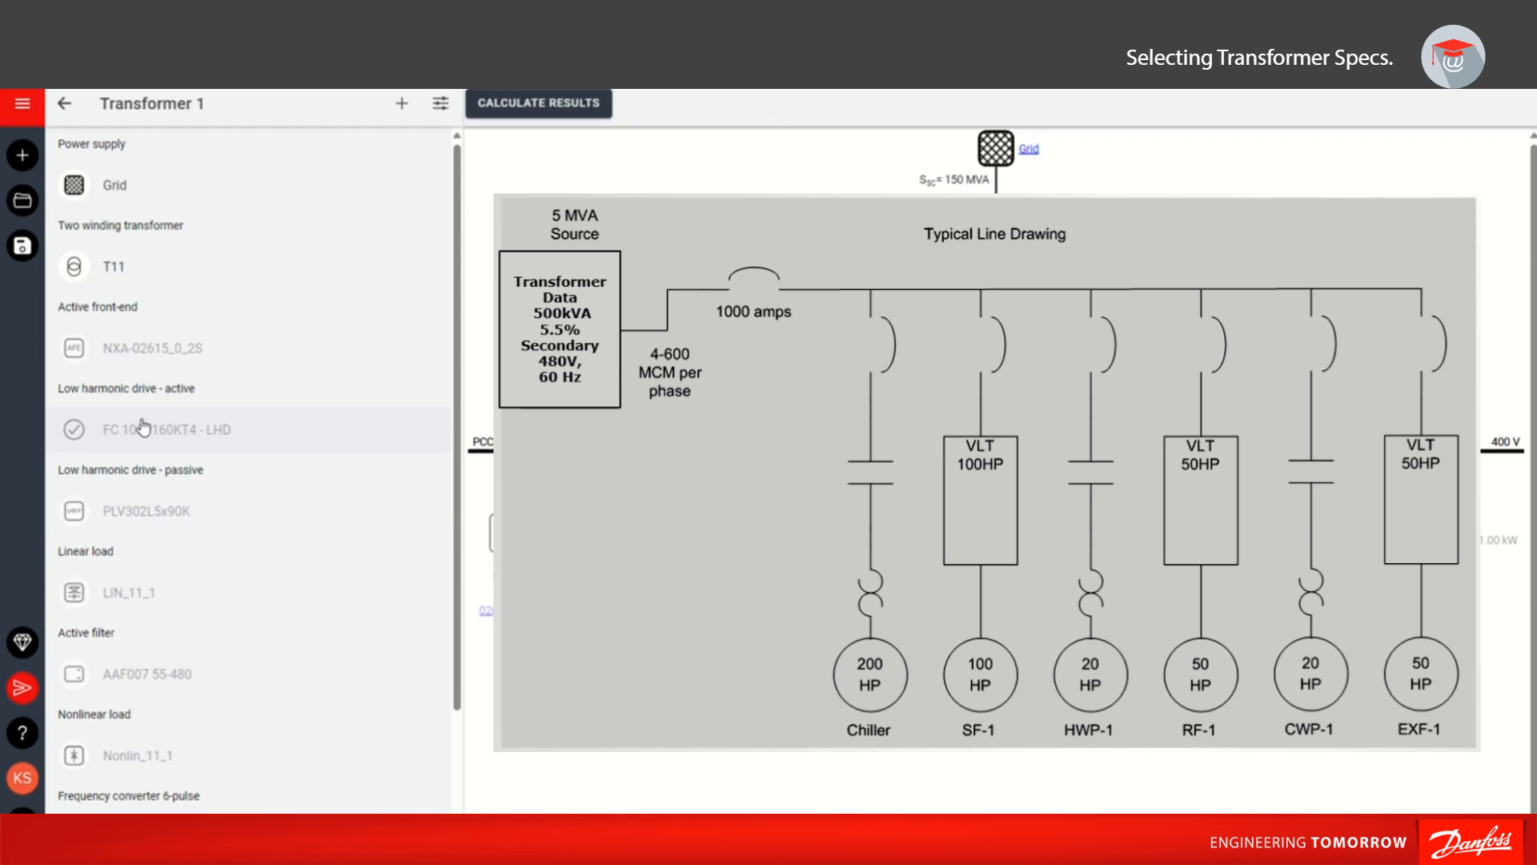
Enter 1% as the voltage predistortion of the grid power supply.
left_click(116, 188)
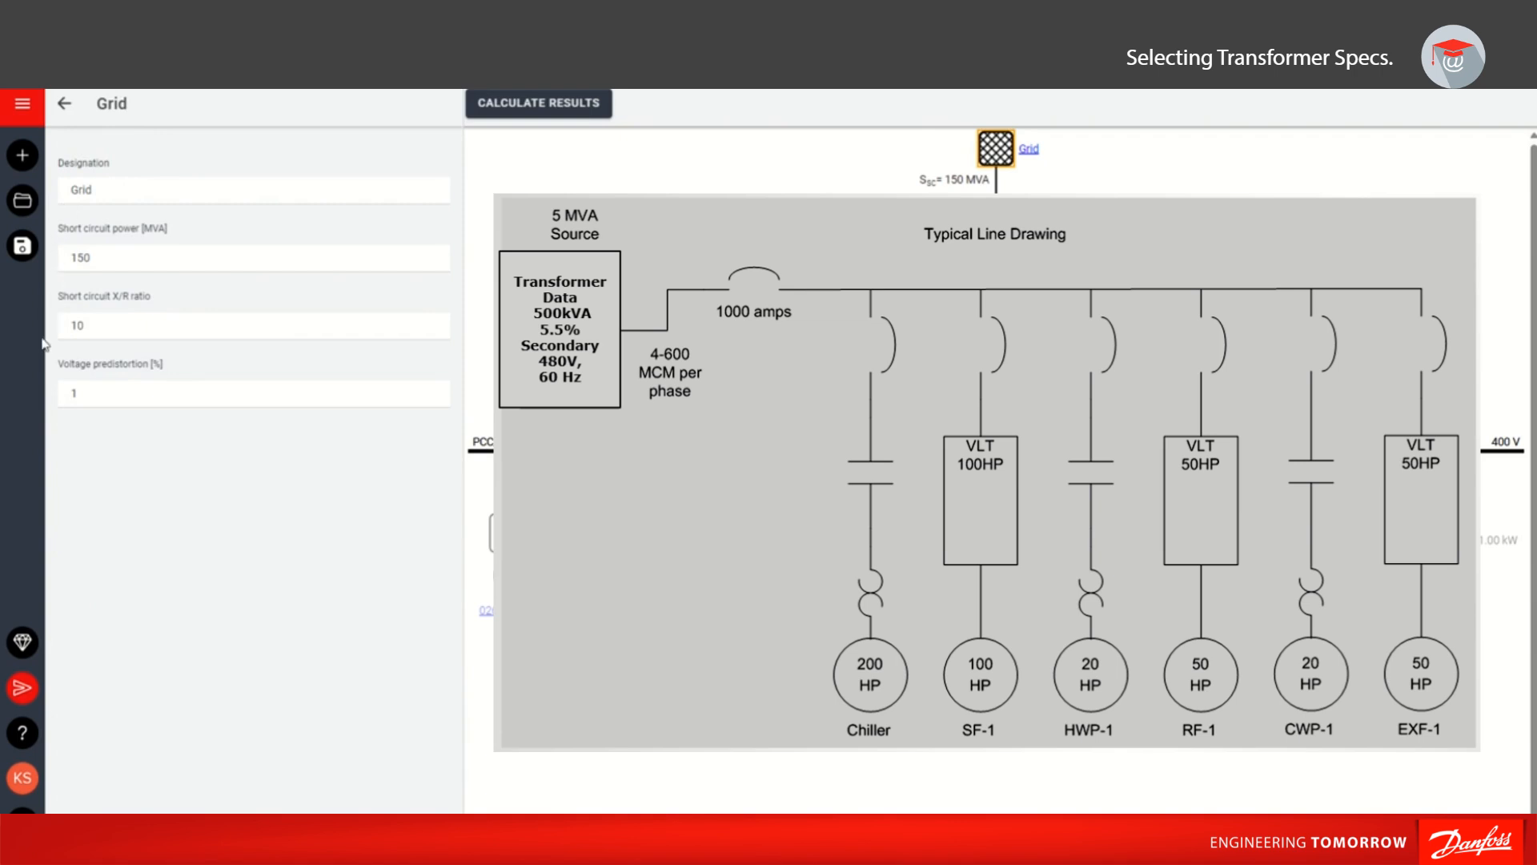
left_click(67, 390)
key("BackSpace")
type("1")
left_click(78, 105)
Set the secondary voltage of the two winding transformer T11 to 480 V.
left_click(110, 227)
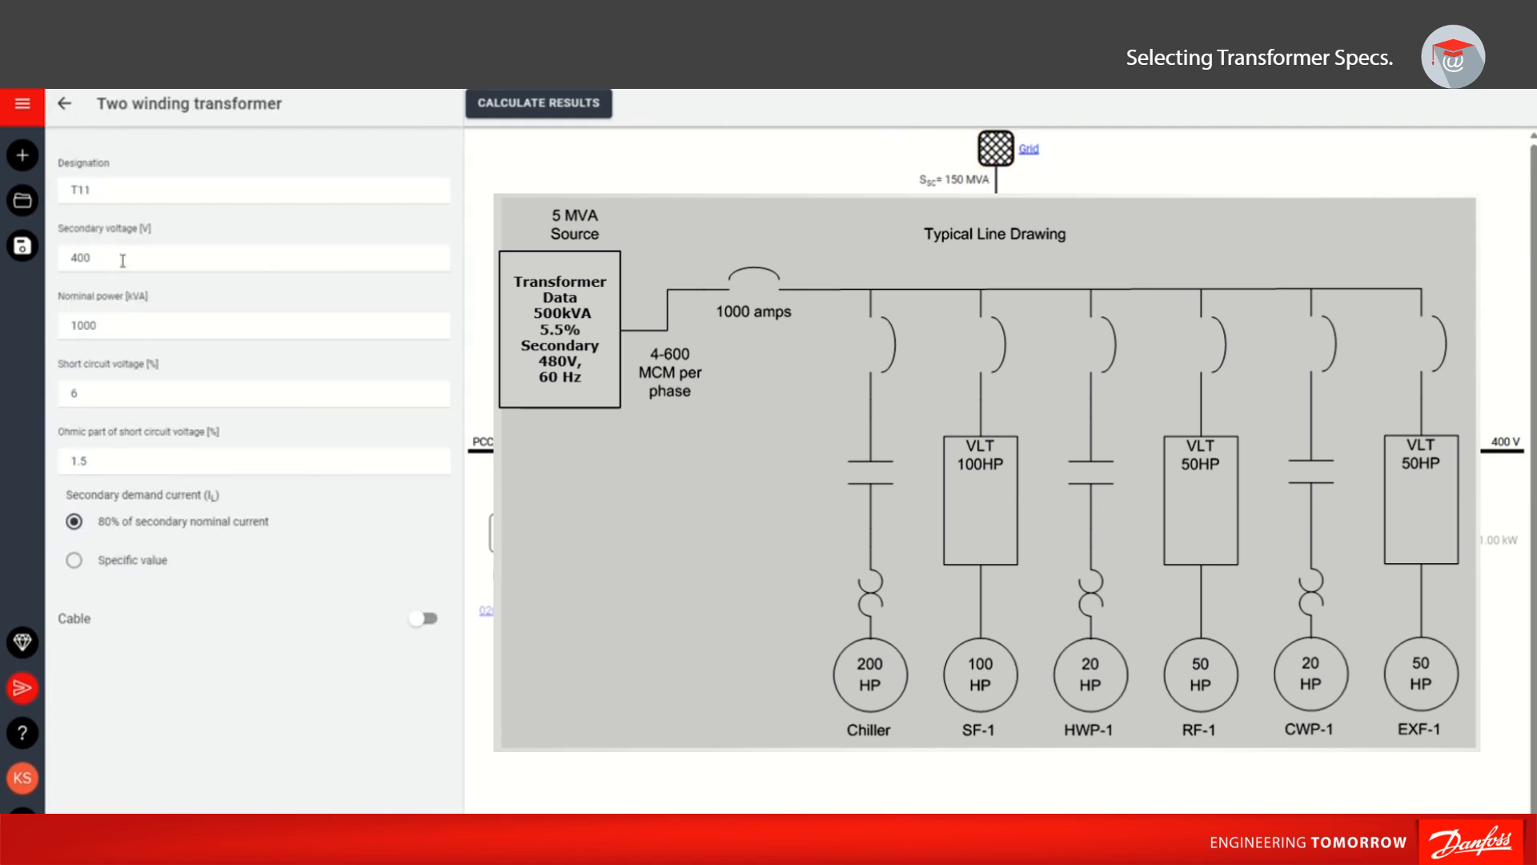
left_click(109, 189)
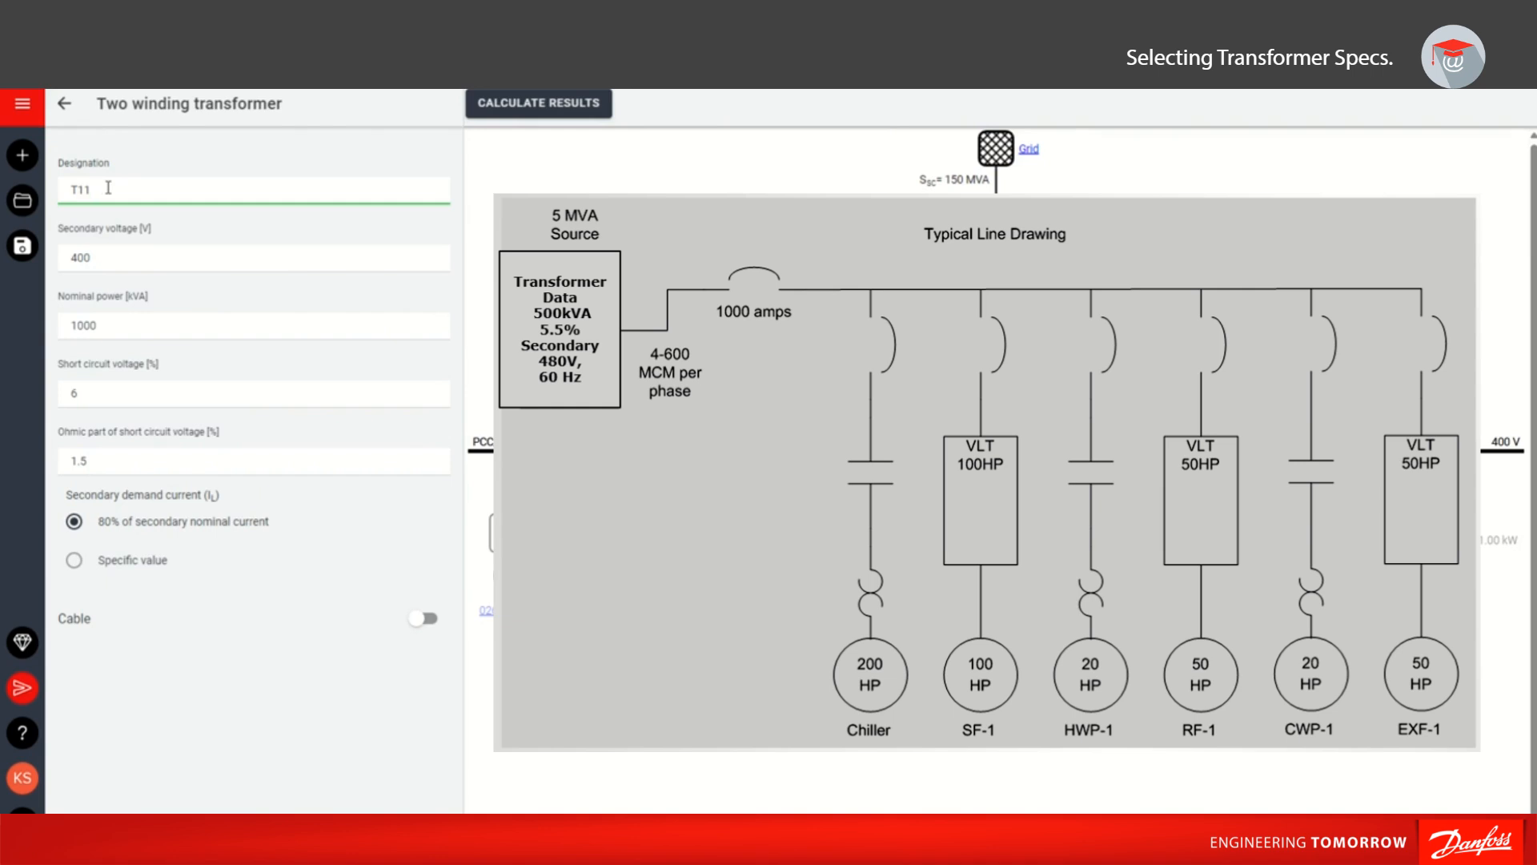
left_click(116, 258)
key("BackSpace")
key("BackSpace")
type("80")
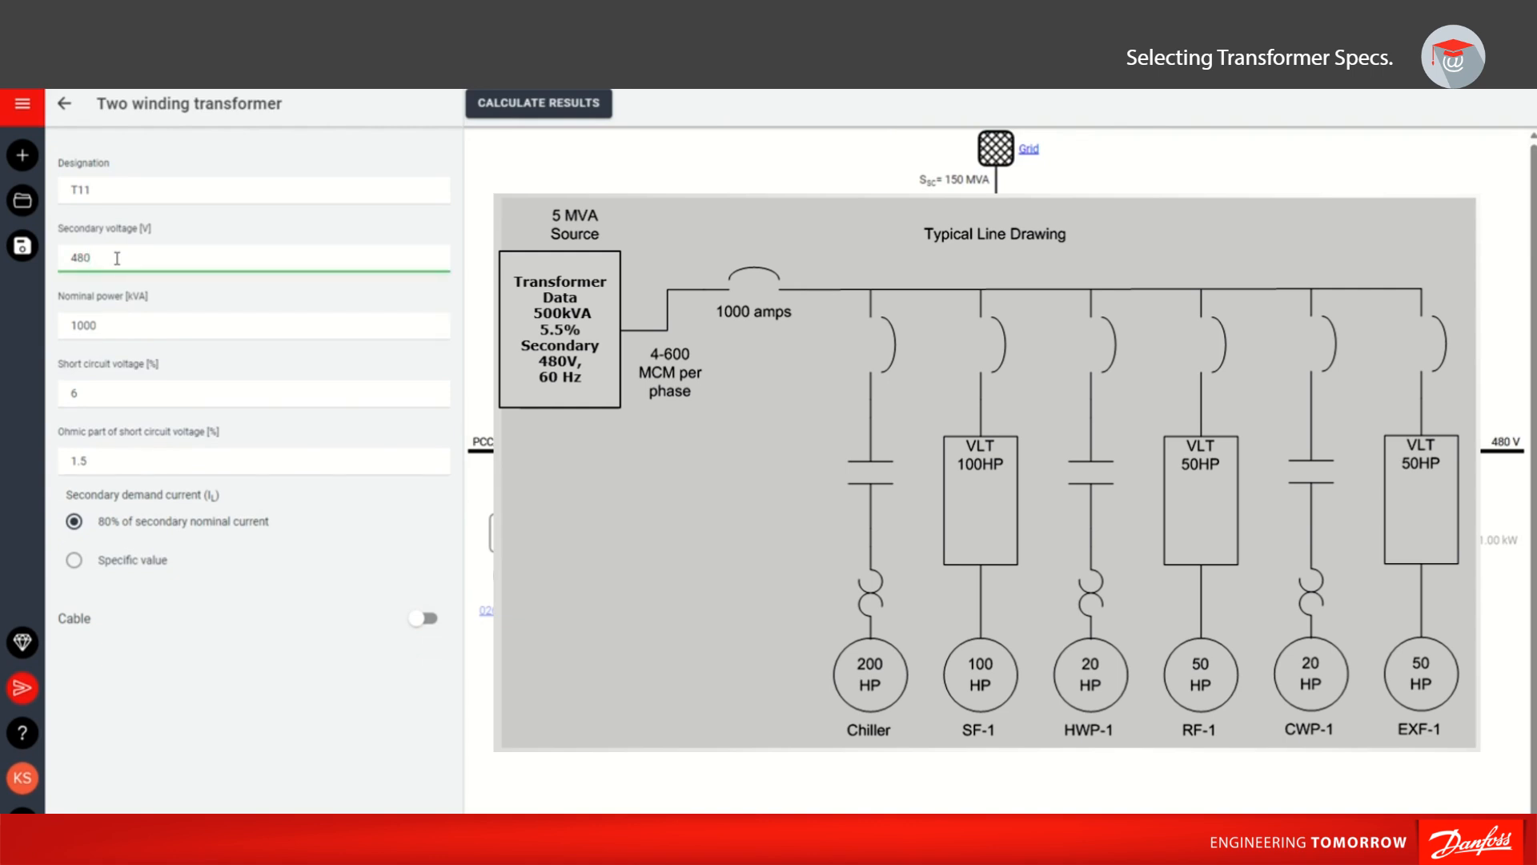
Set the transformer's nominal power to 500 kVA.
left_click(119, 326)
key("BackSpace")
key("BackSpace")
key("BackSpace")
key("BackSpace")
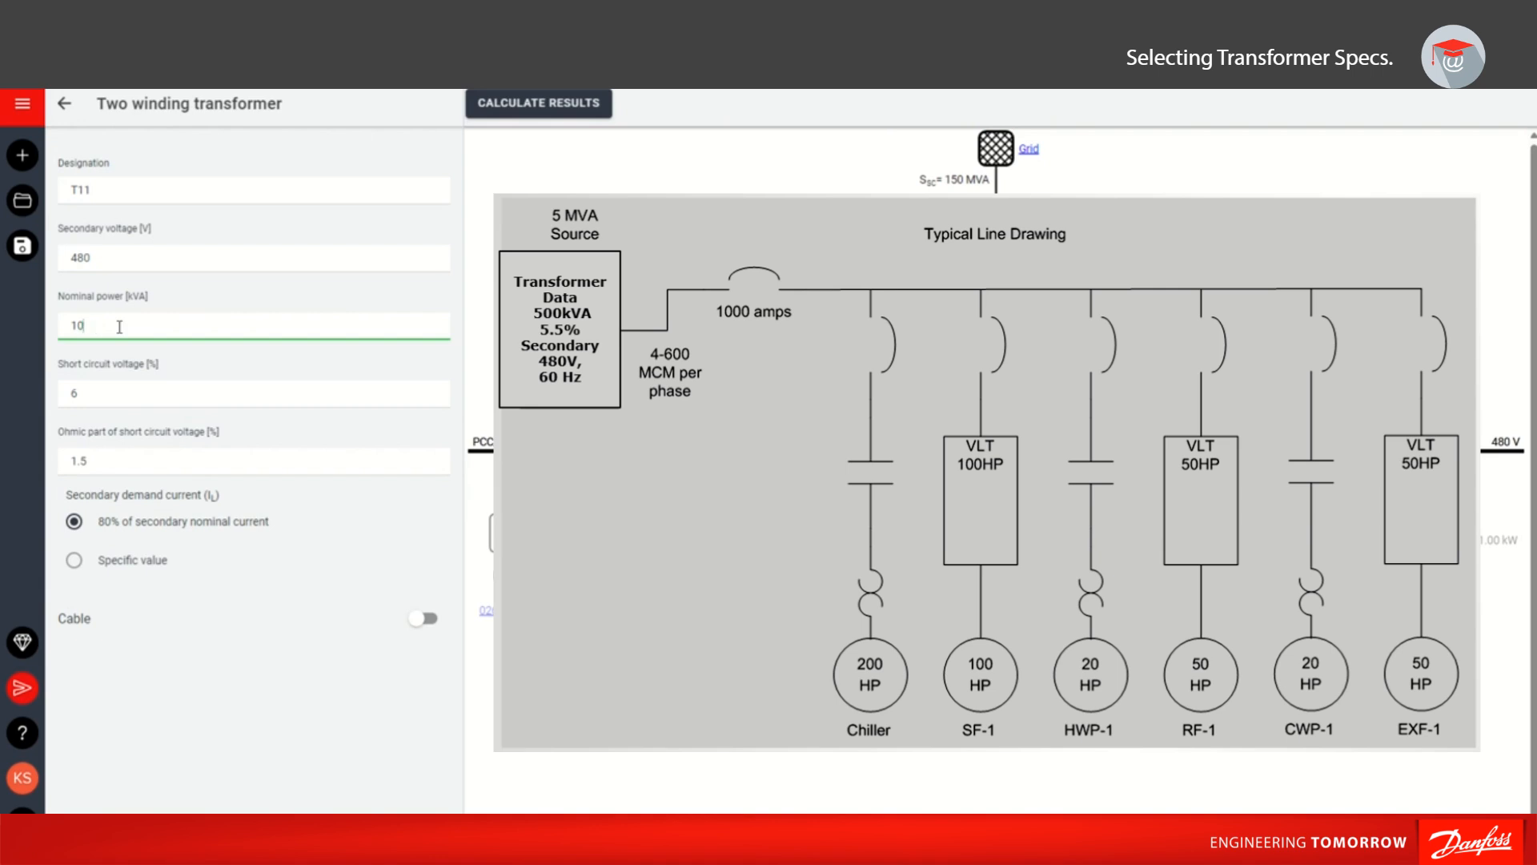
type("500")
Set the transformer's short circuit voltage to 5.5%, leaving its ohmic part at 1.5%.
left_click(115, 385)
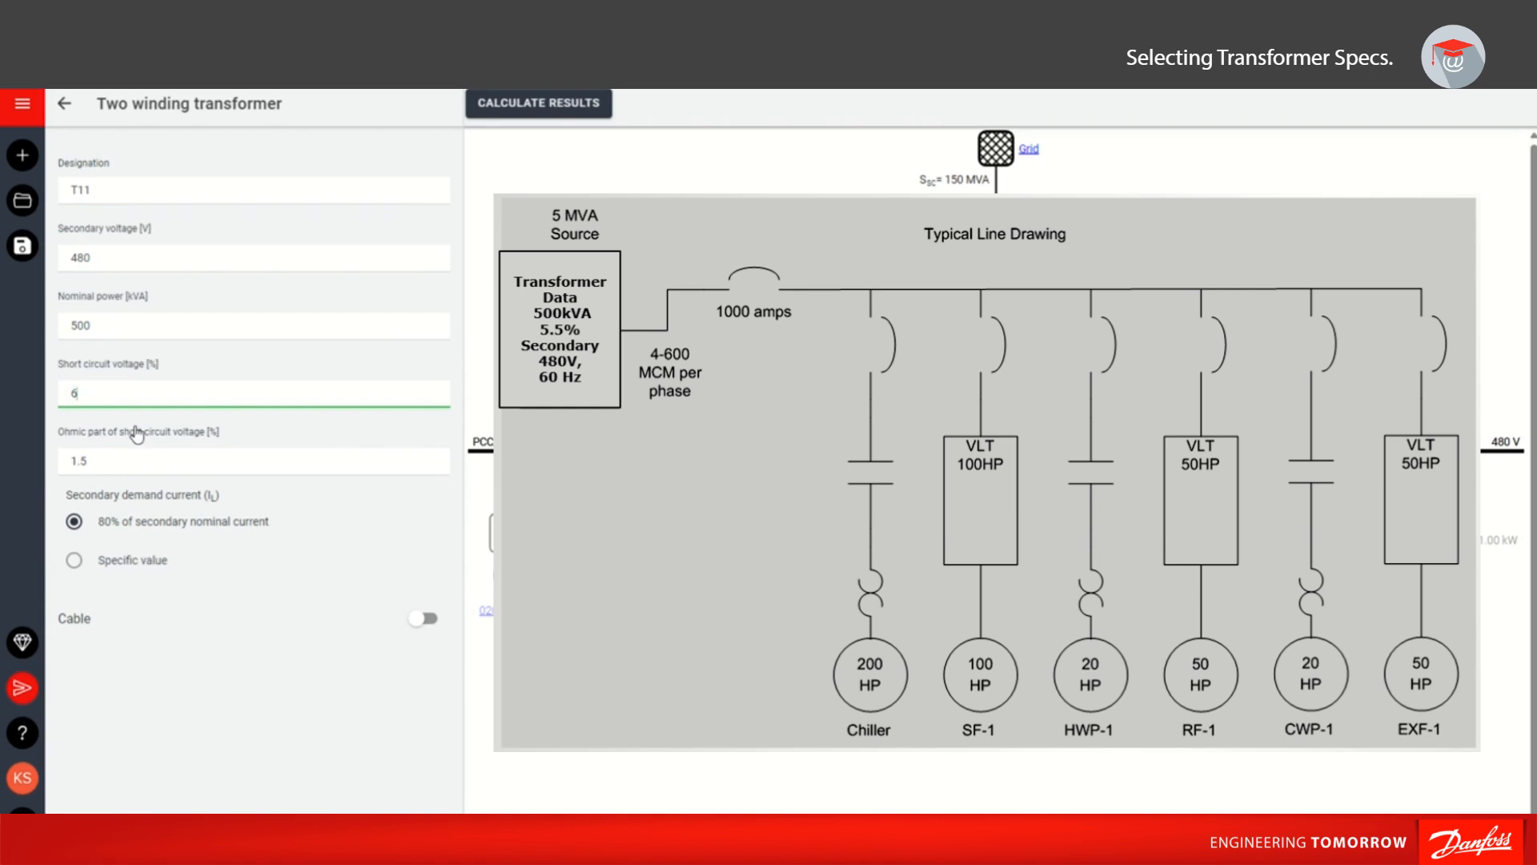
key("BackSpace")
type("5.5")
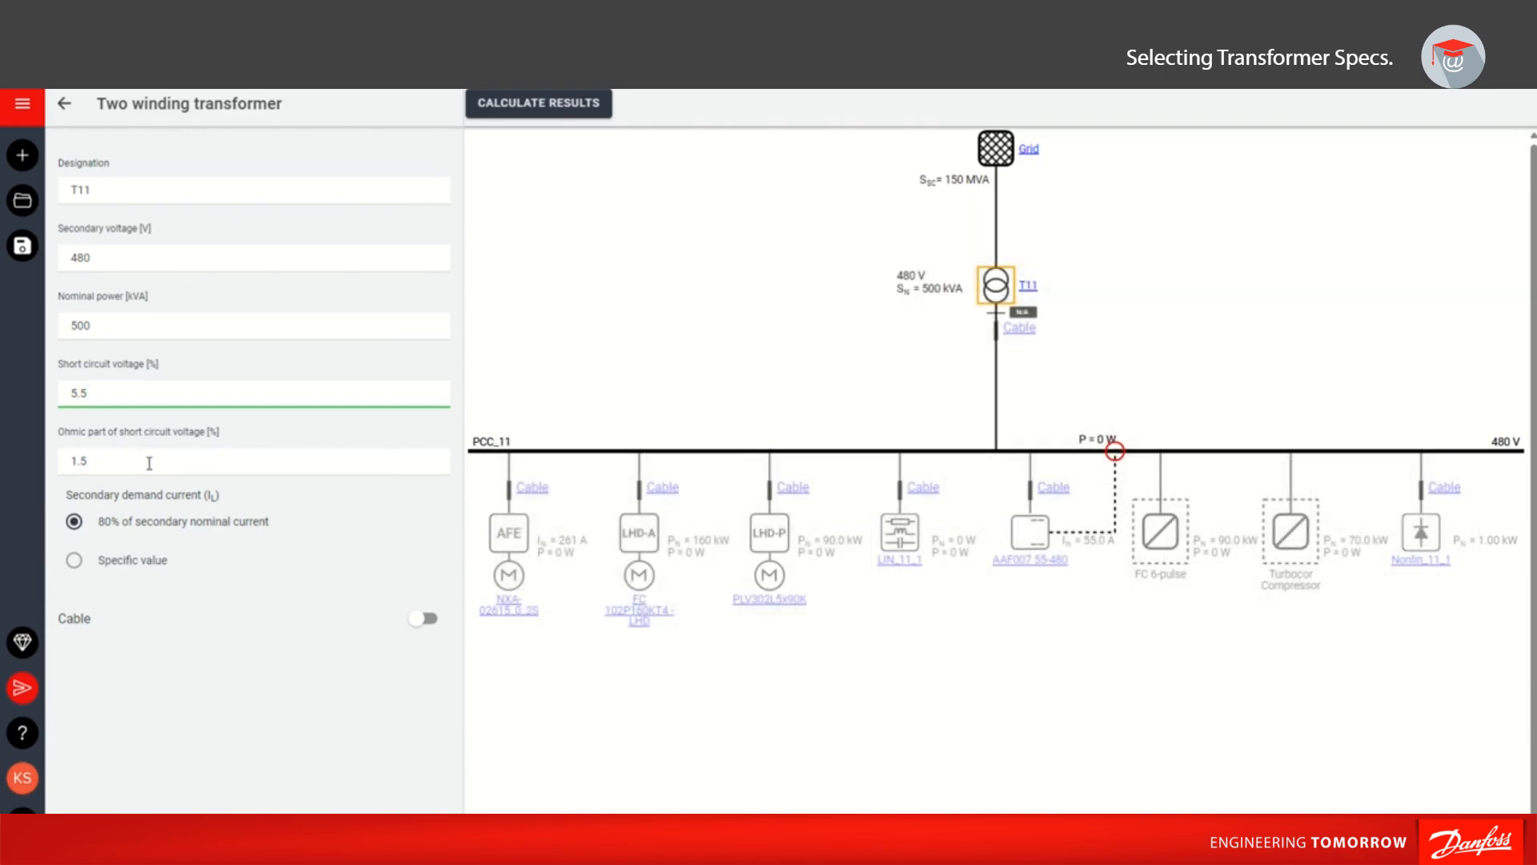
left_click(149, 464)
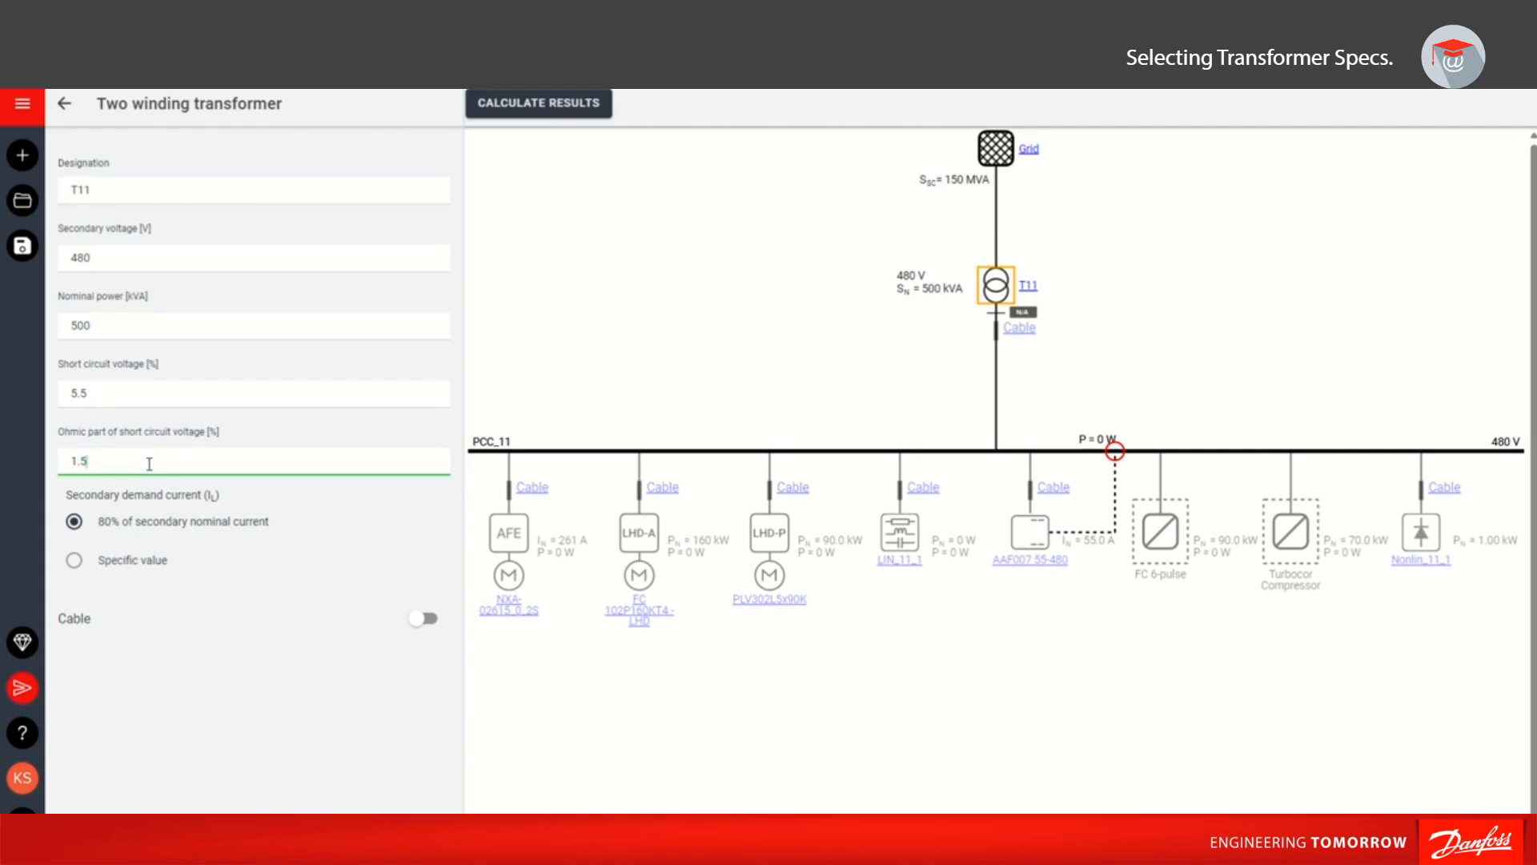
Try the specific value option for the secondary demand current and restore 80% of secondary nominal current.
left_click(166, 554)
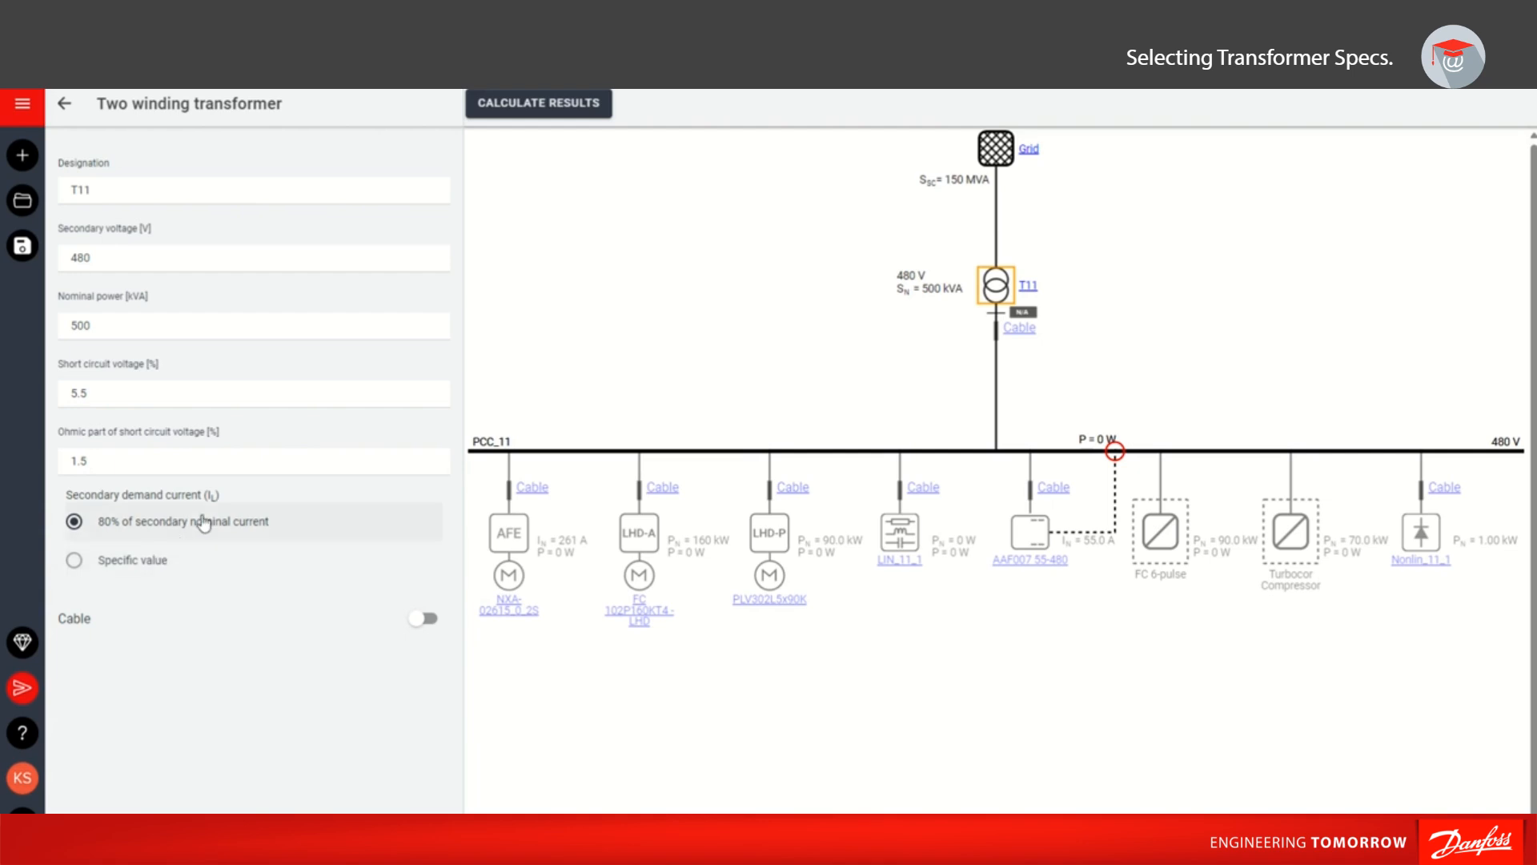
left_click(157, 562)
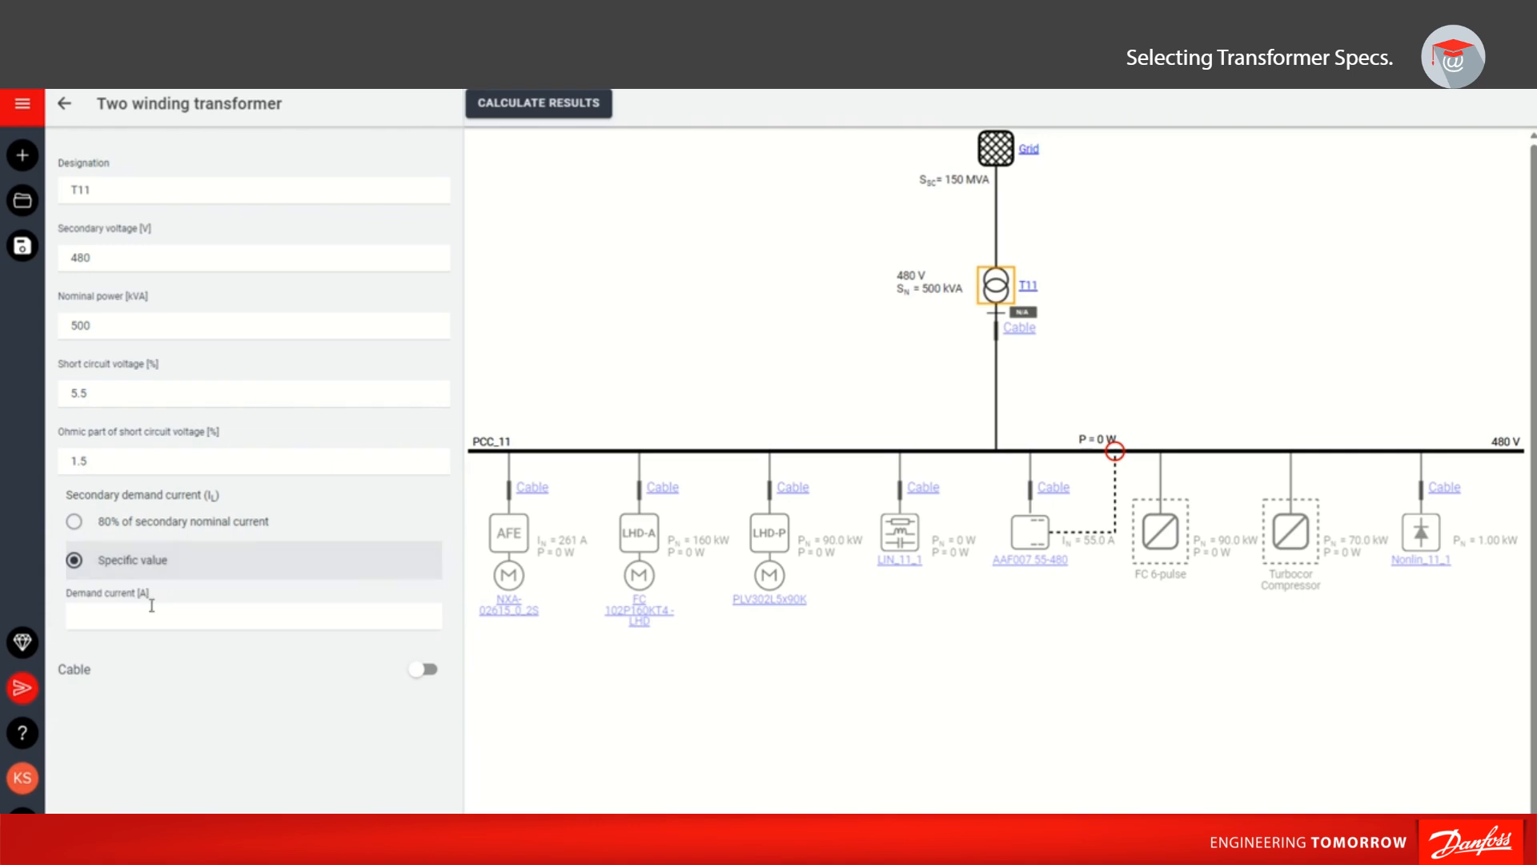
left_click(74, 525)
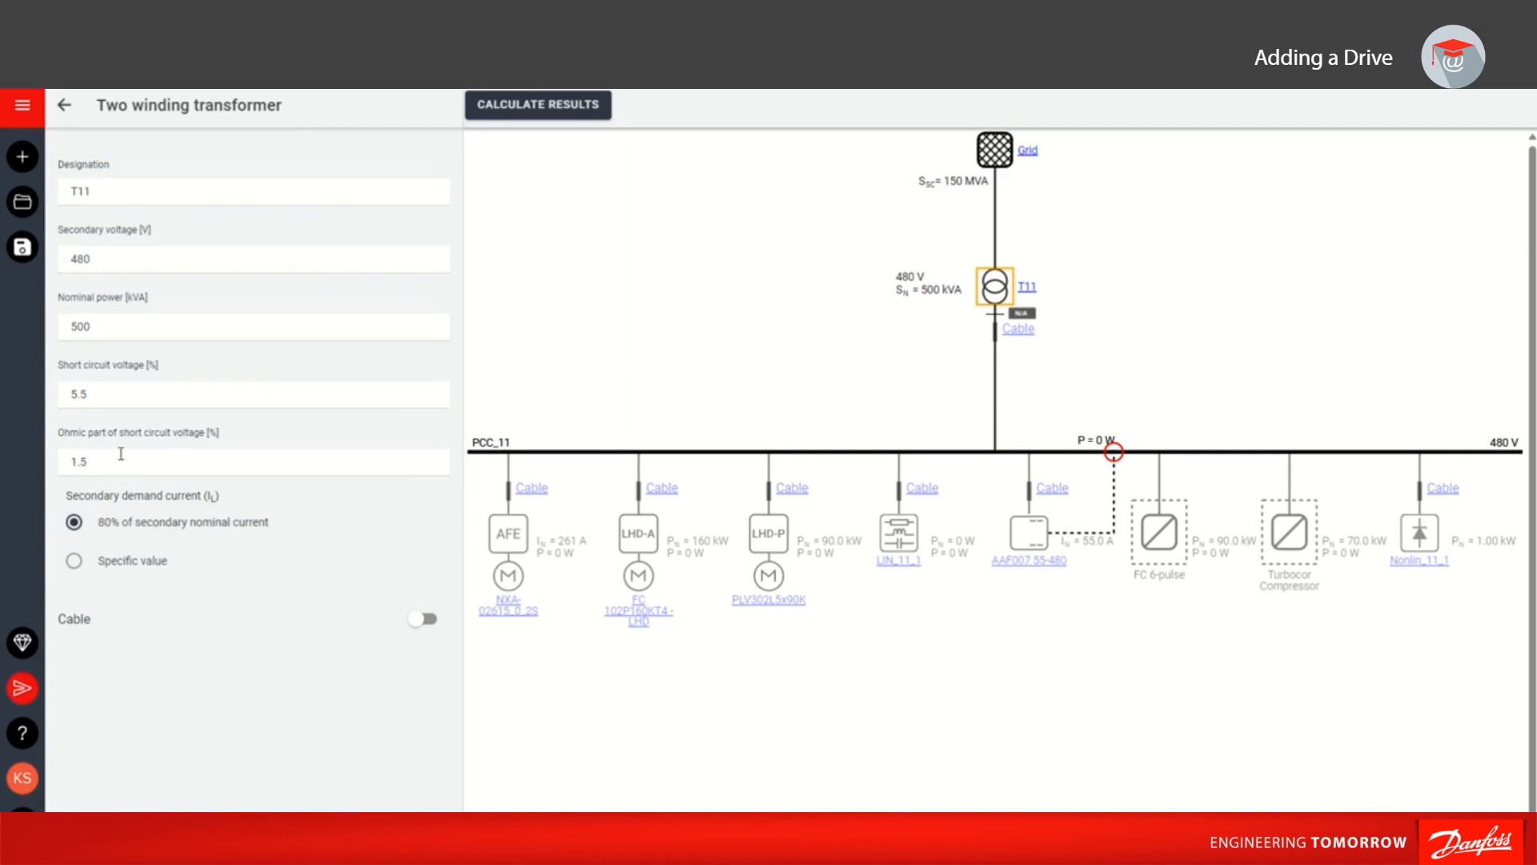
Open the FC 102P90KT4 drive in FC 6-pulse group PCC_11 and enable it.
left_click(67, 110)
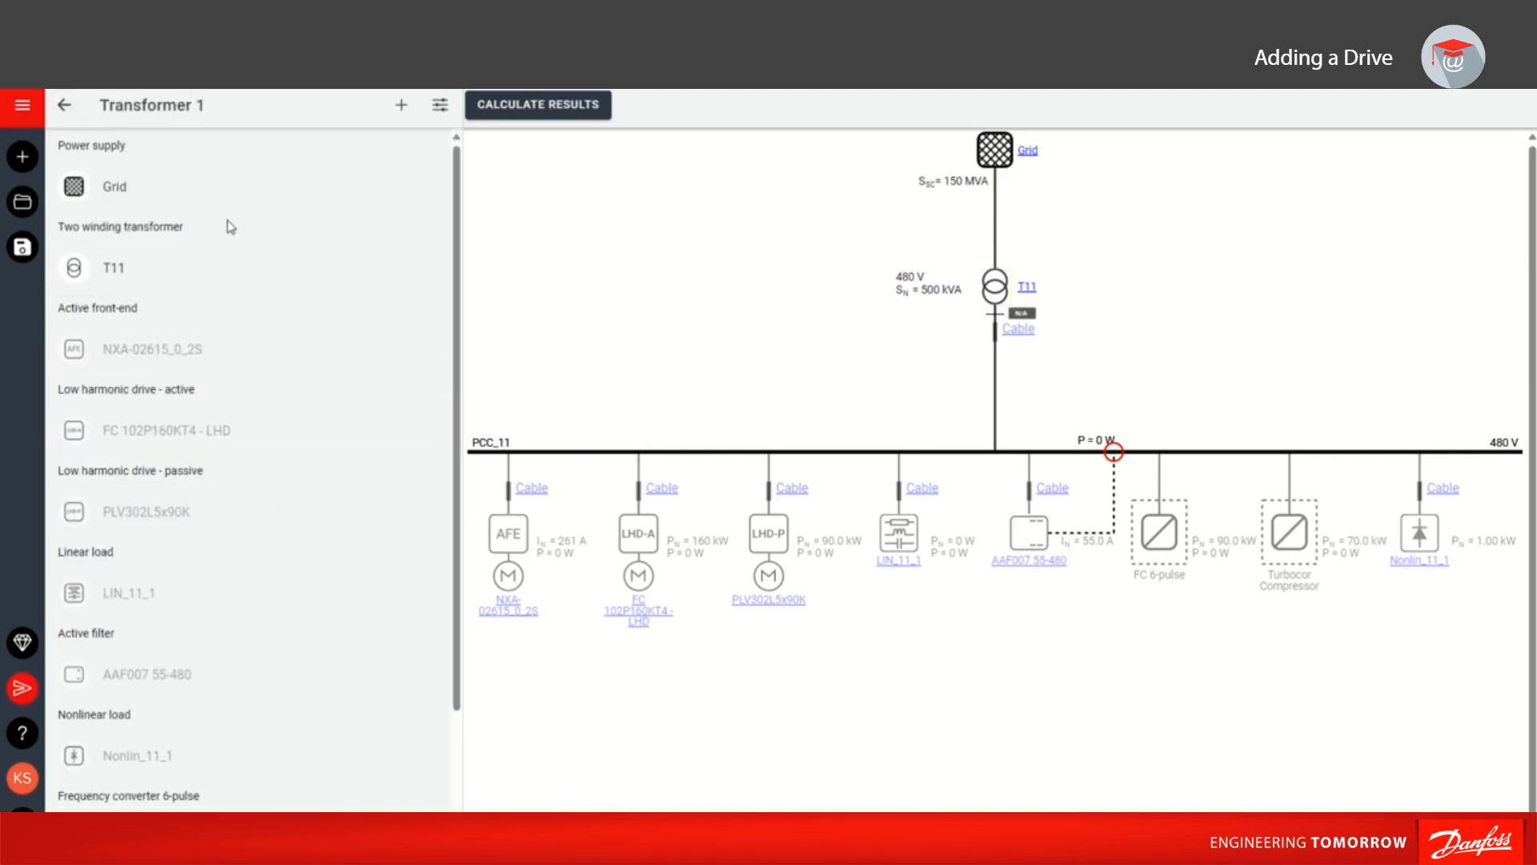
scroll(157, 353, "down", 2)
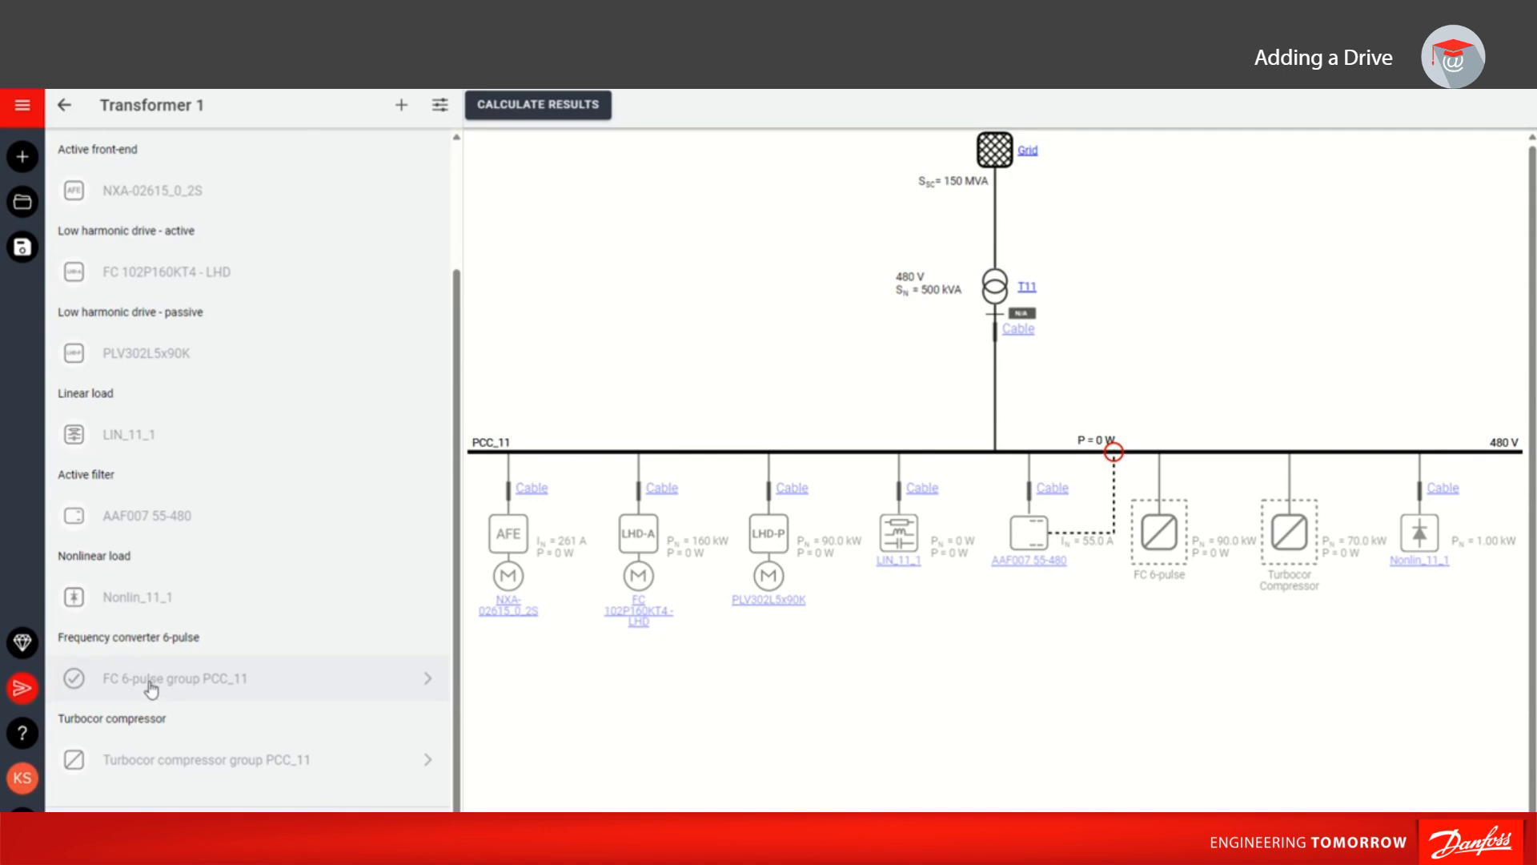
left_click(151, 687)
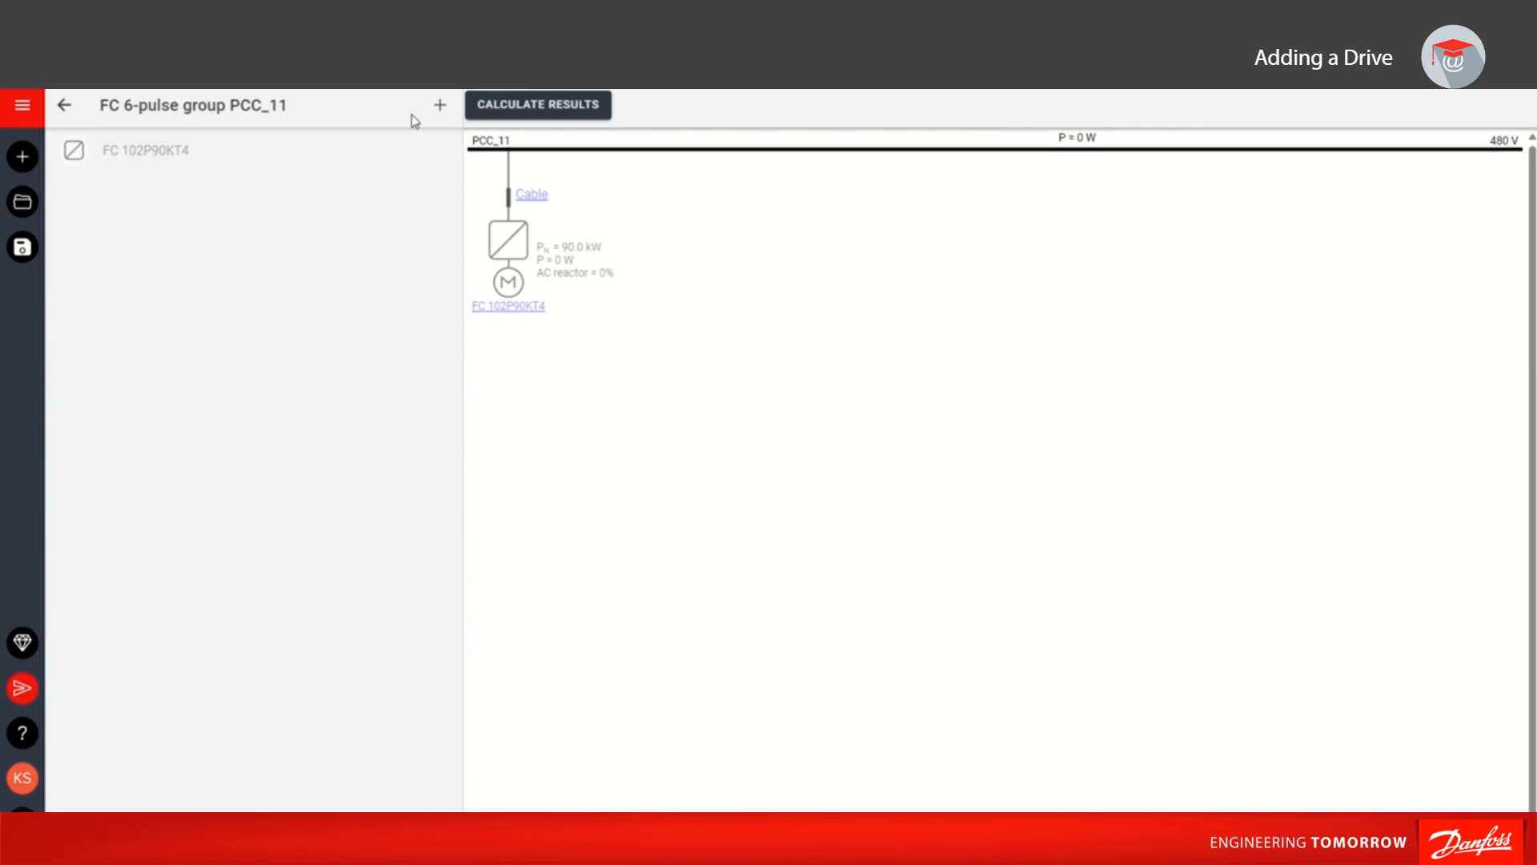
left_click(187, 161)
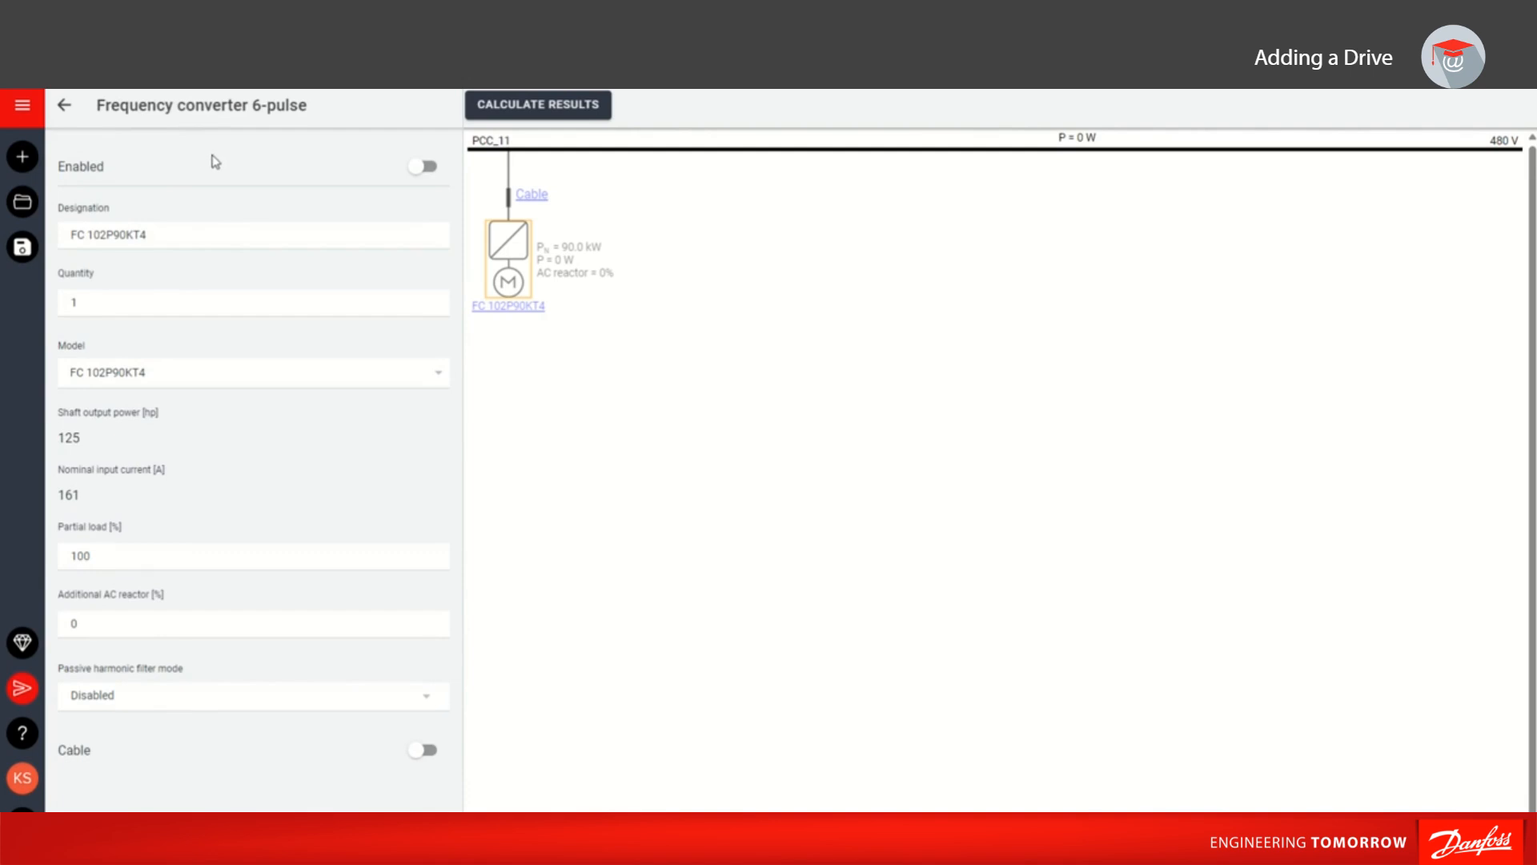
left_click(422, 167)
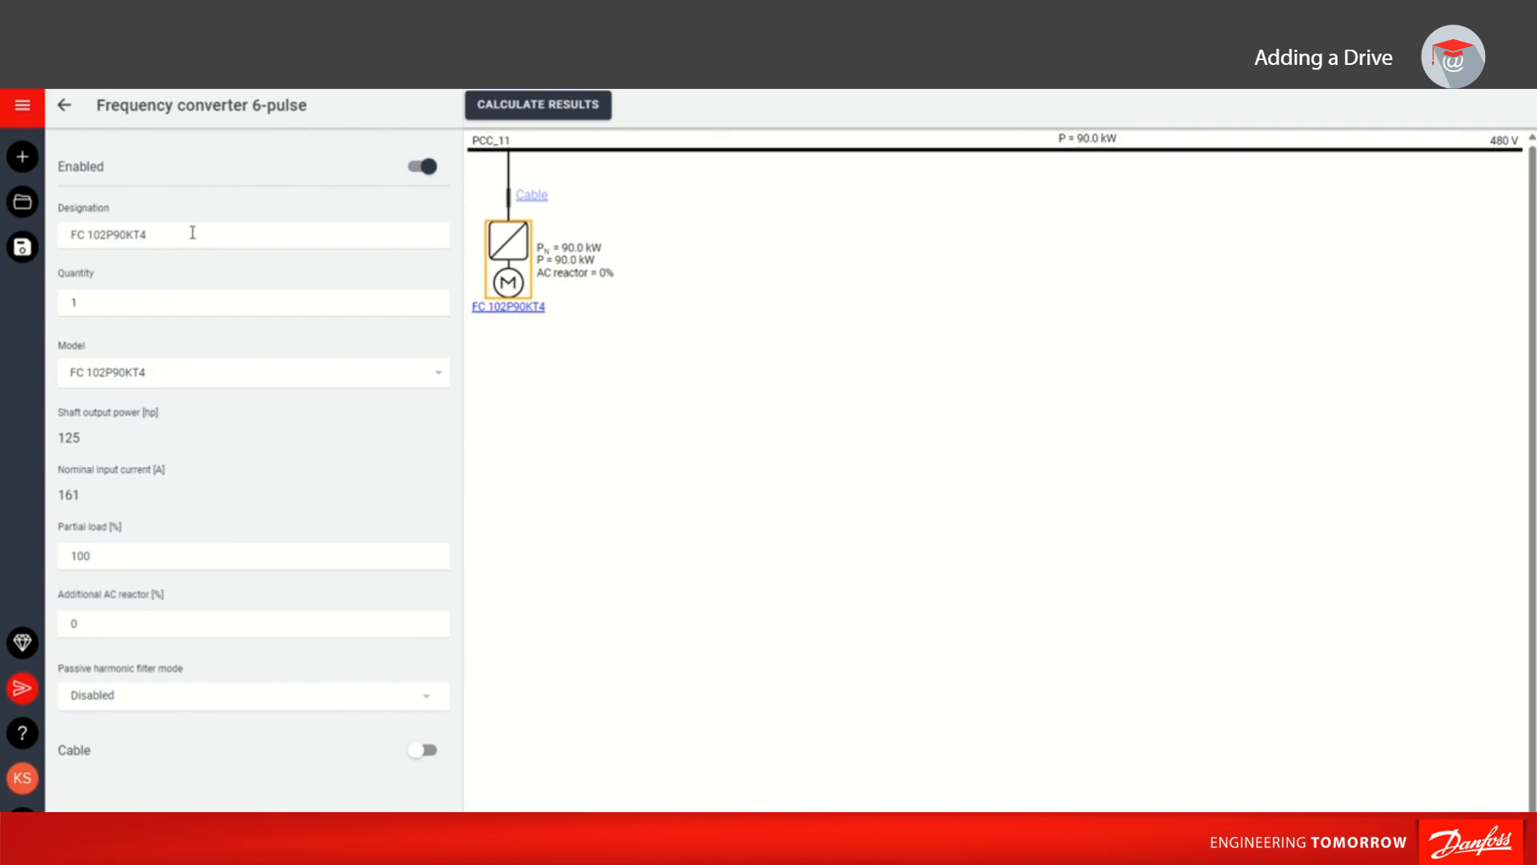
Set the enabled frequency converter's designation to SF-1.
left_click_drag(192, 232, 48, 240)
type("SF")
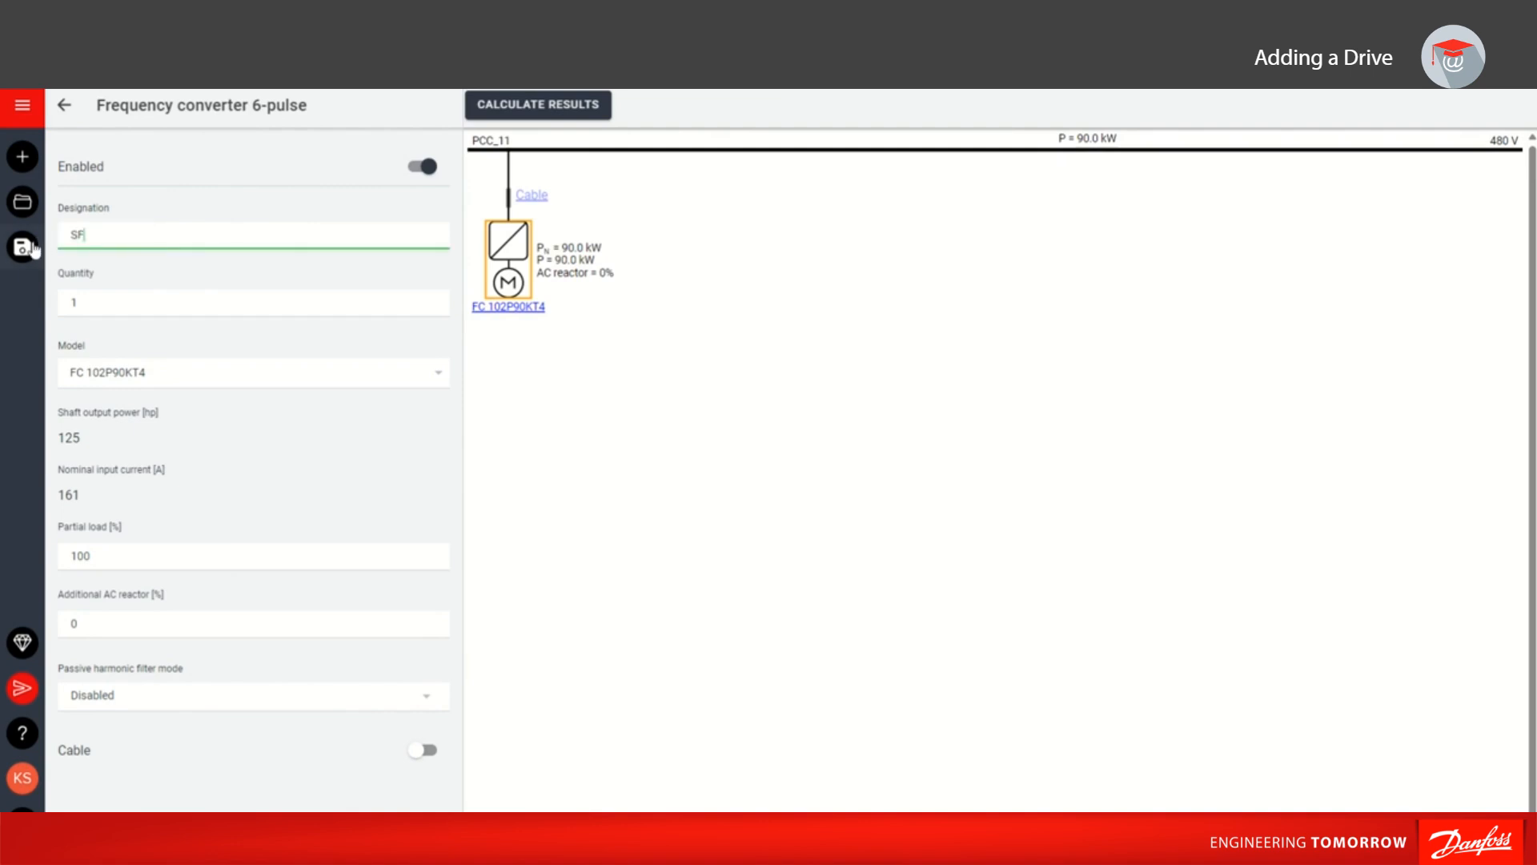
type("-1")
Change the SF-1 drive's model to the 100 hp FC 102P75KT4 from the VLT HVAC Drive FC 102 series.
left_click(161, 375)
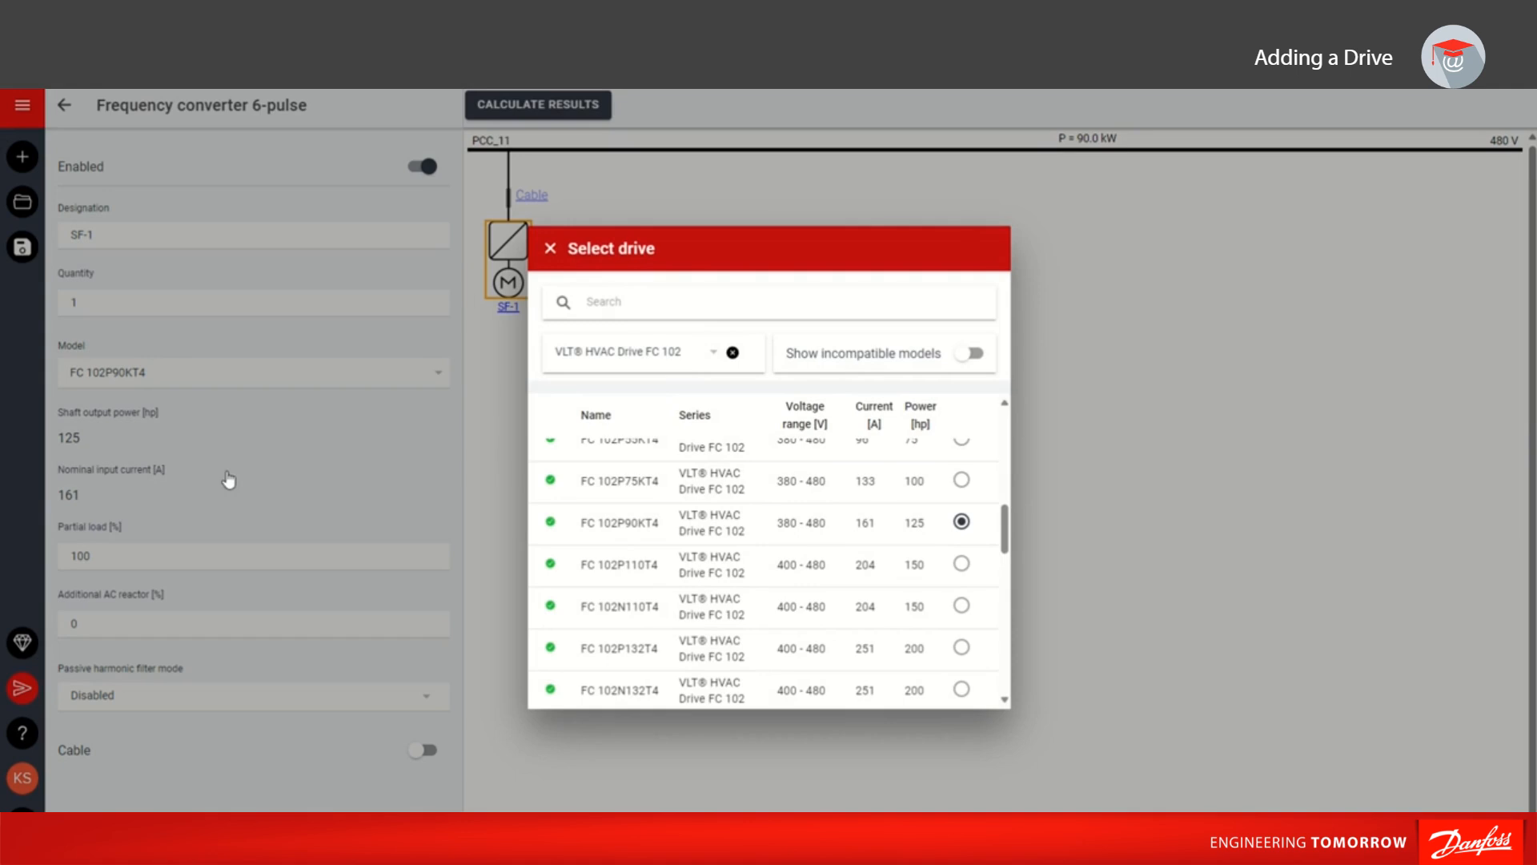
left_click(683, 359)
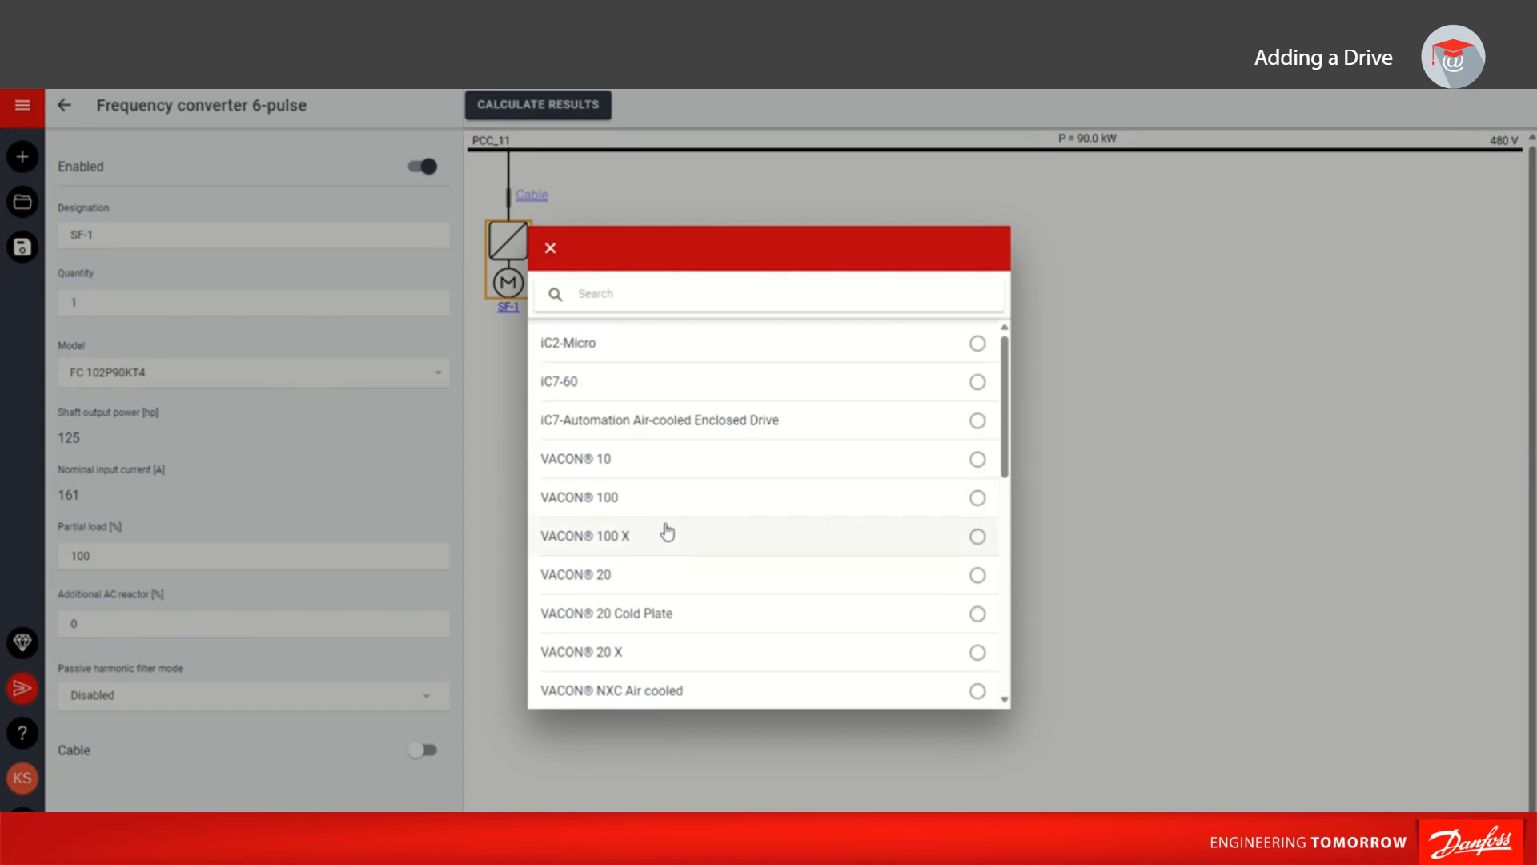
scroll(667, 533, "down", 3)
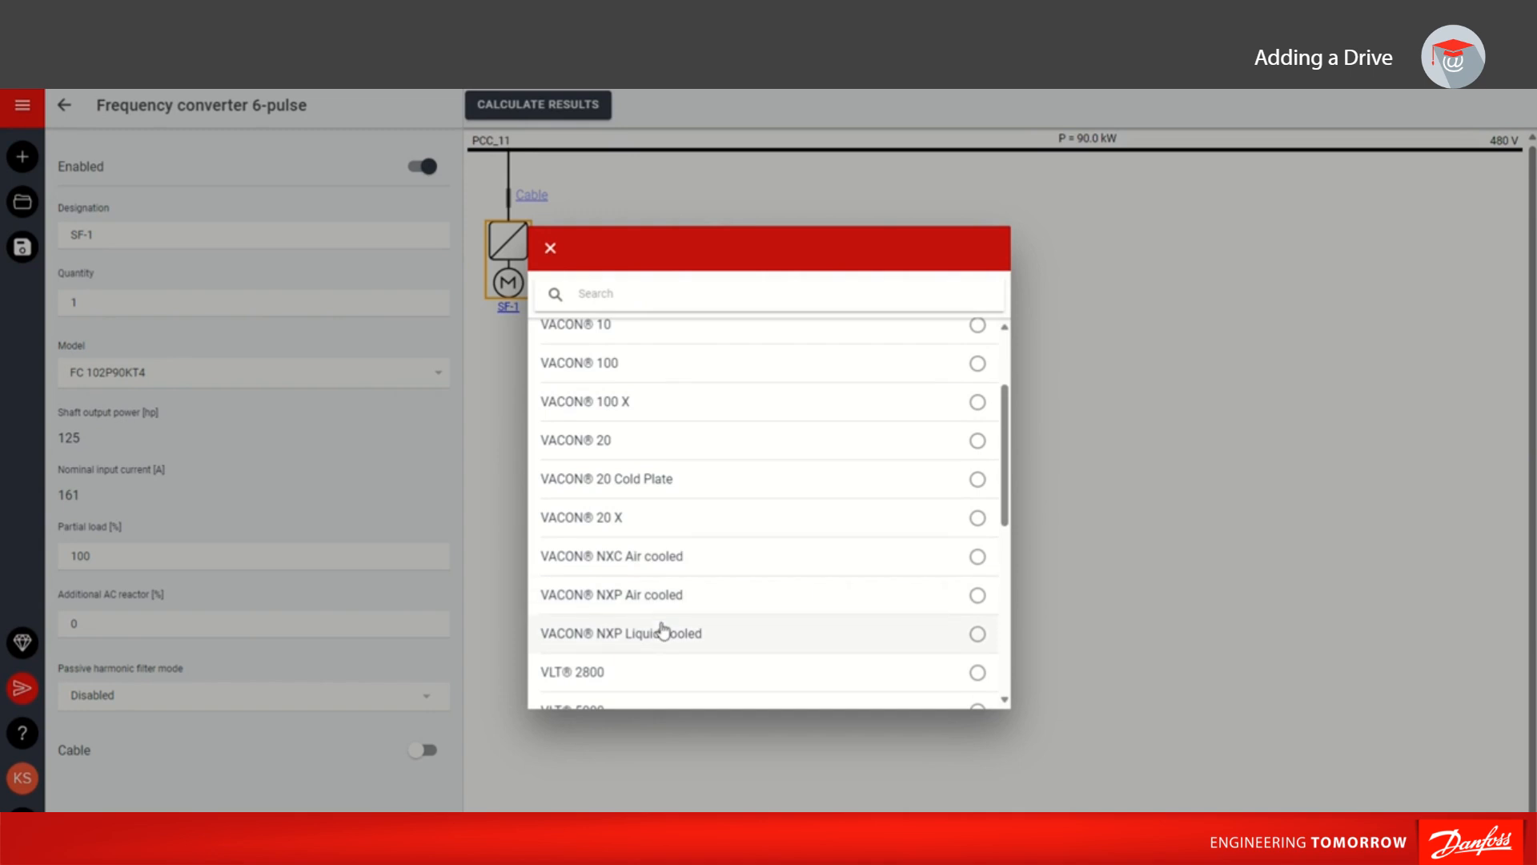
scroll(663, 631, "down", 3)
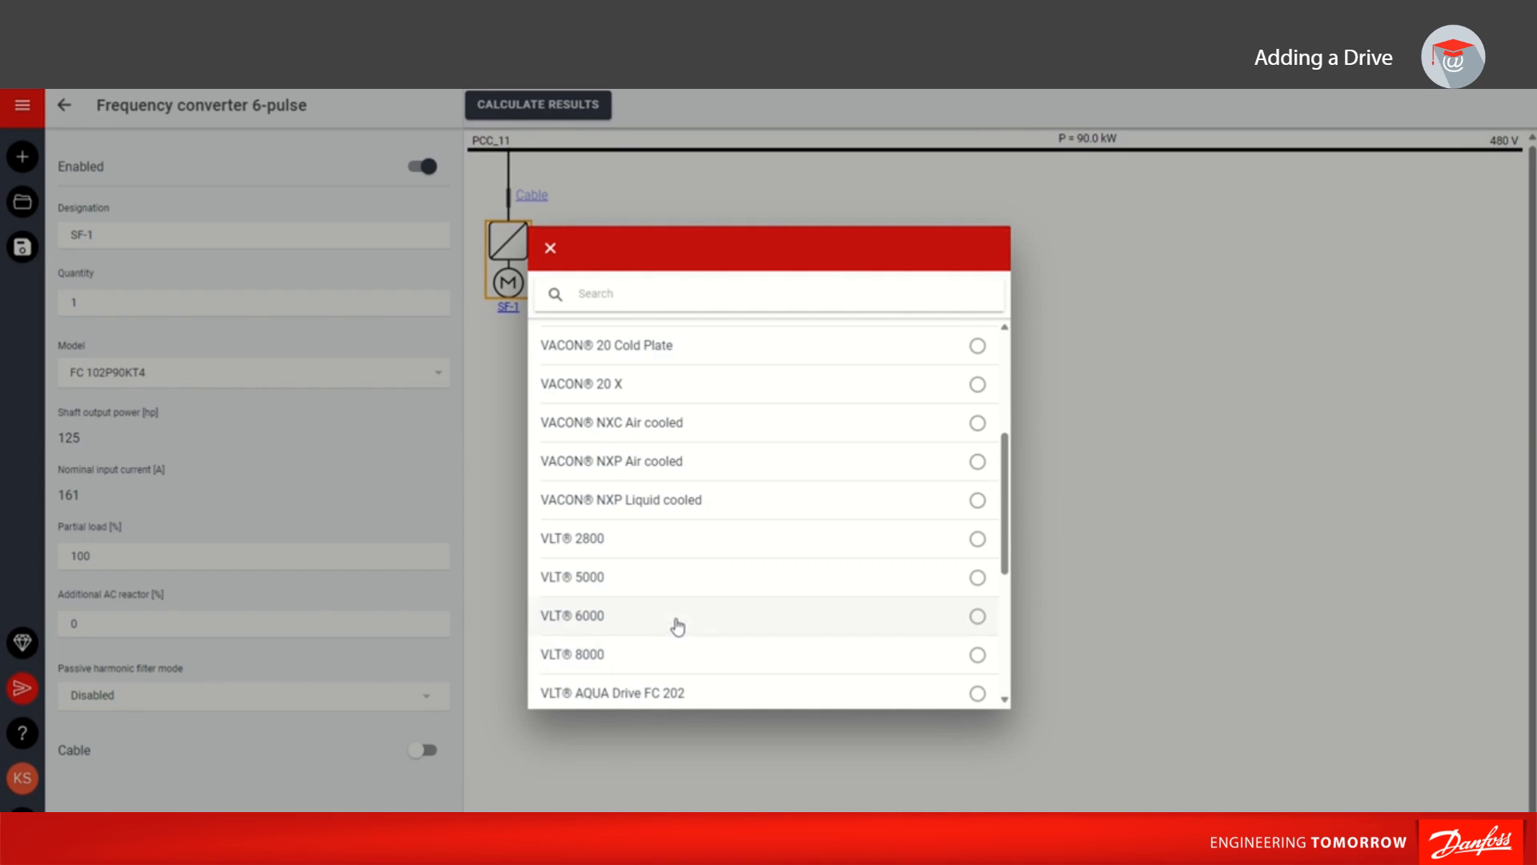
scroll(676, 622, "down", 2)
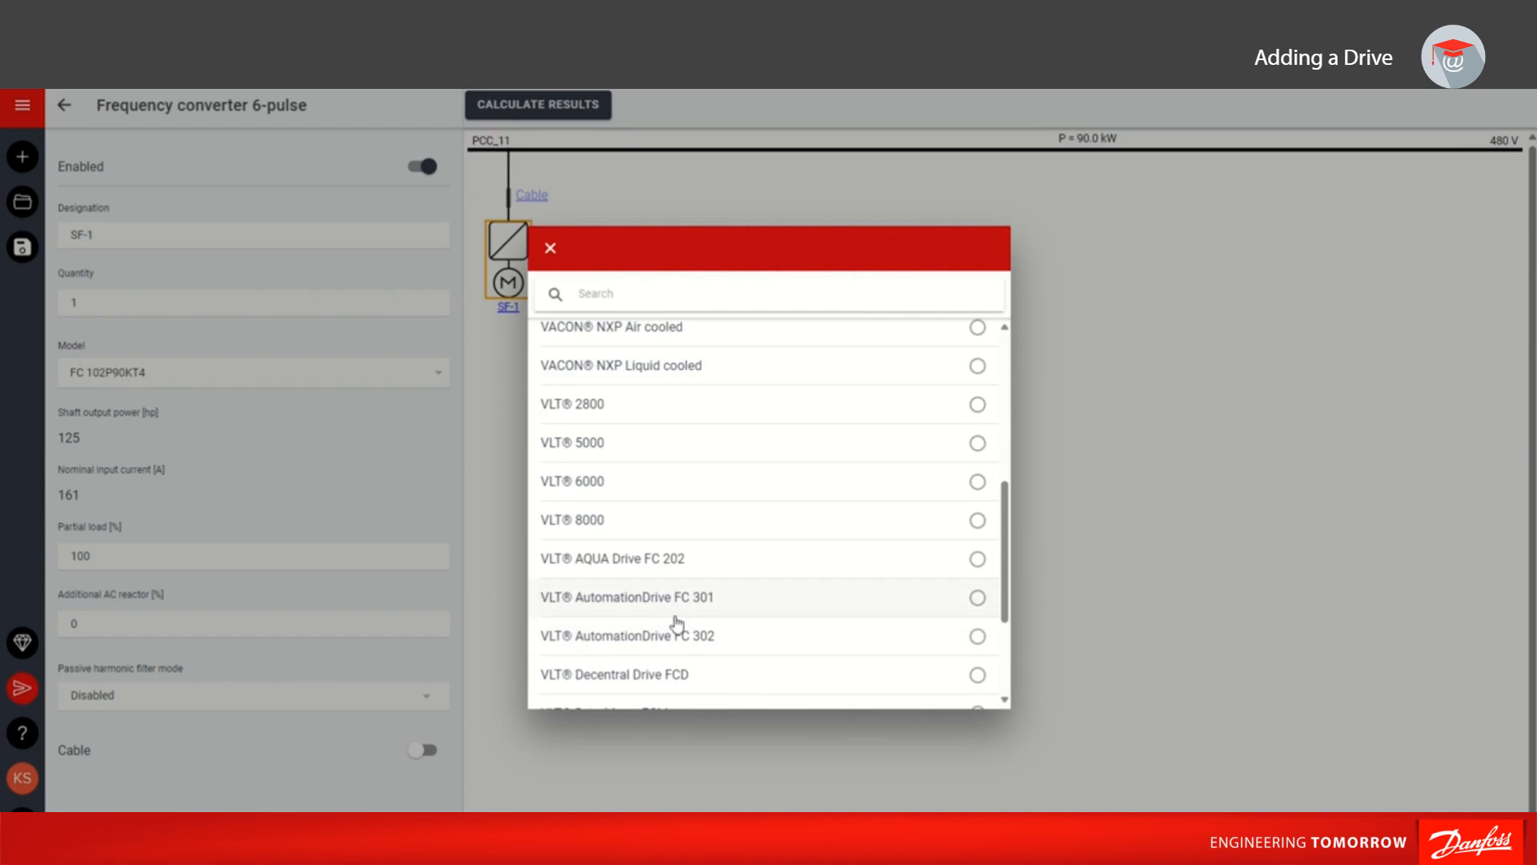
scroll(675, 622, "down", 2)
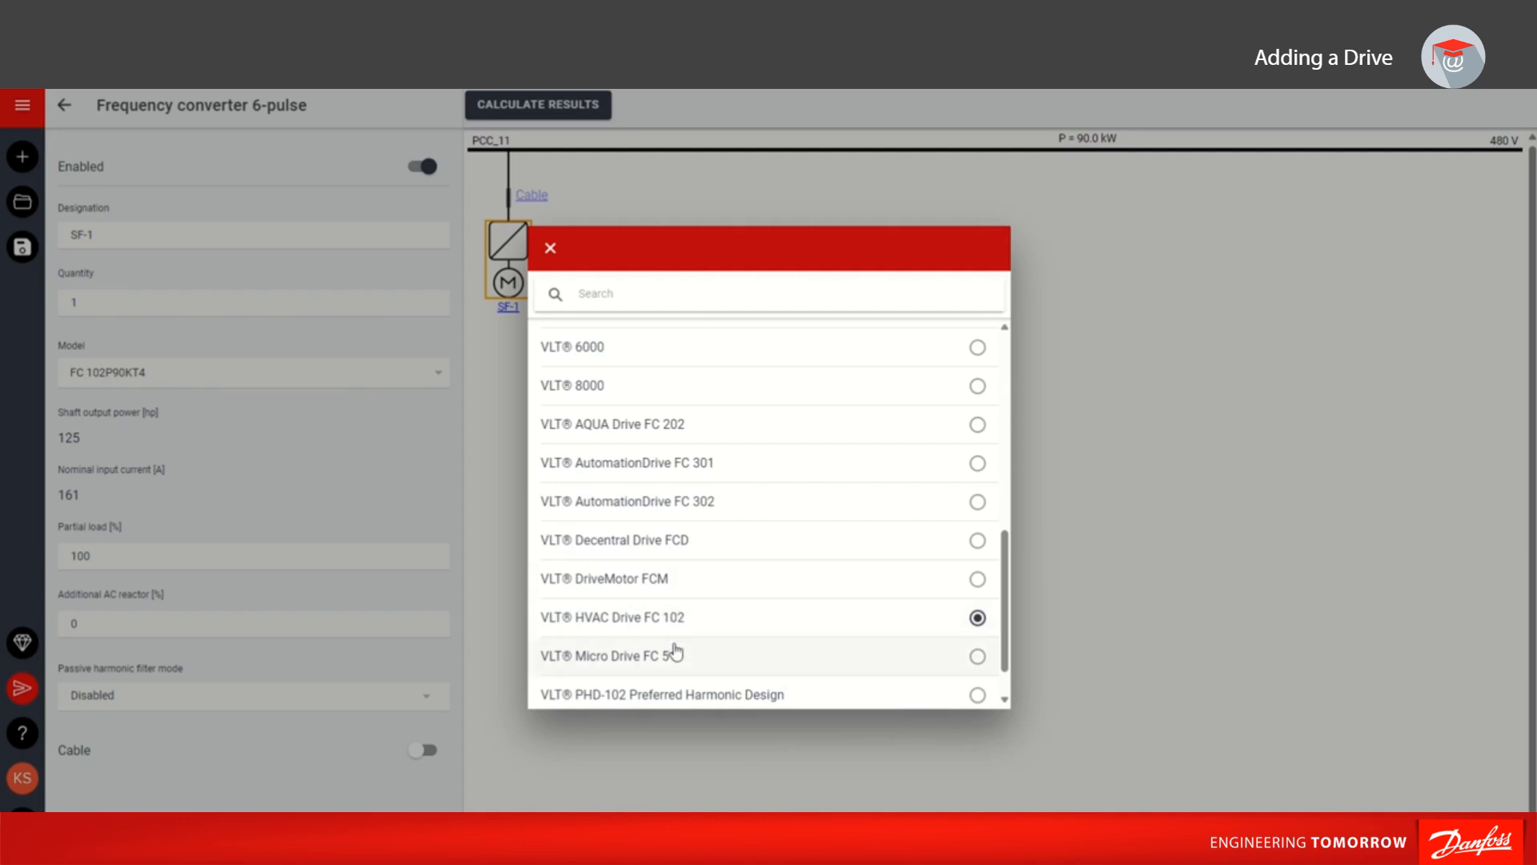
left_click(978, 620)
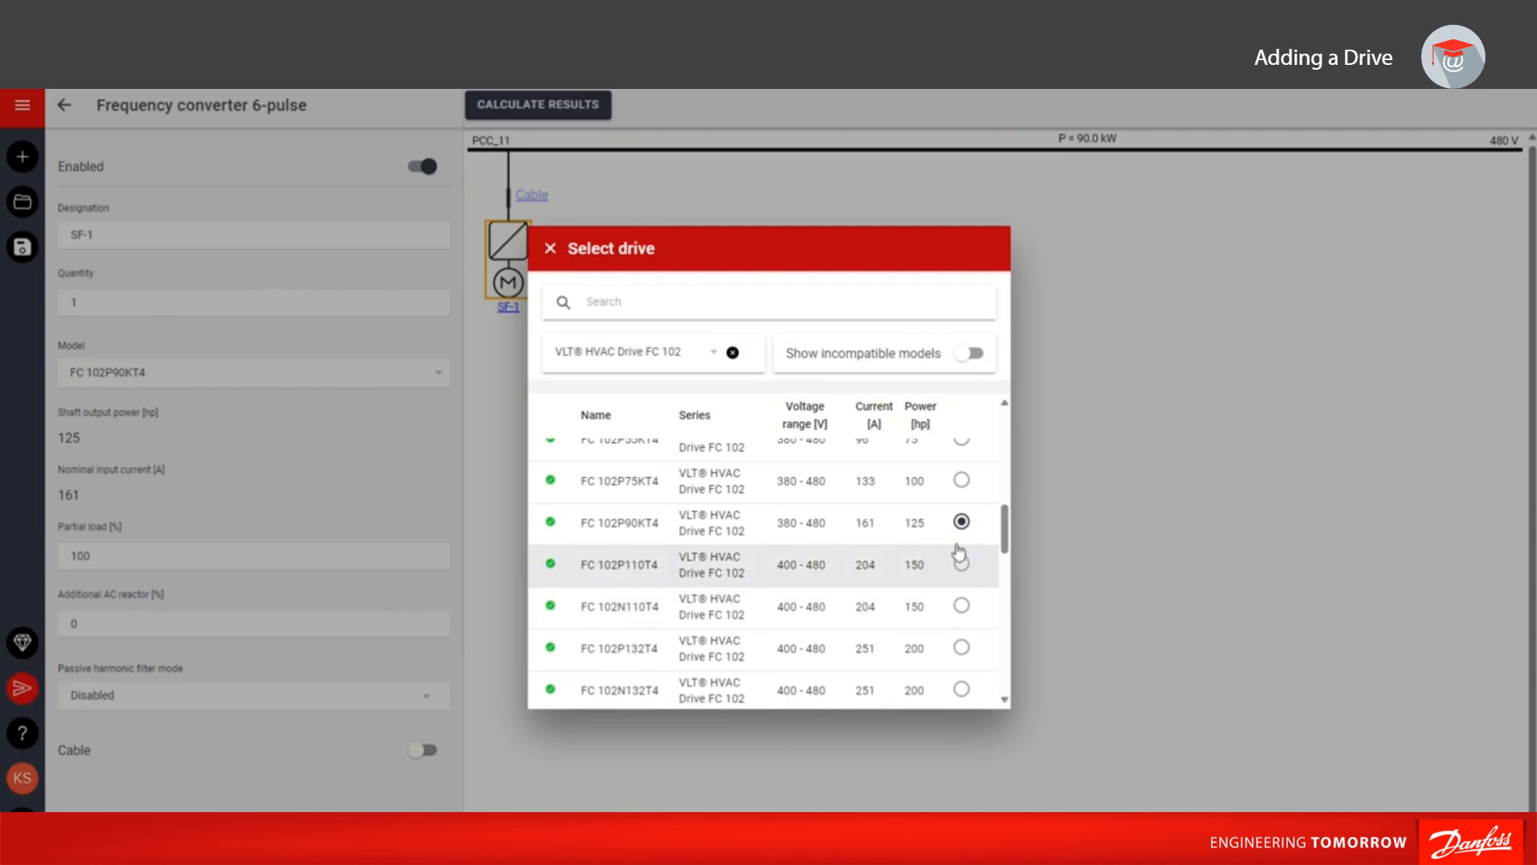
left_click(961, 480)
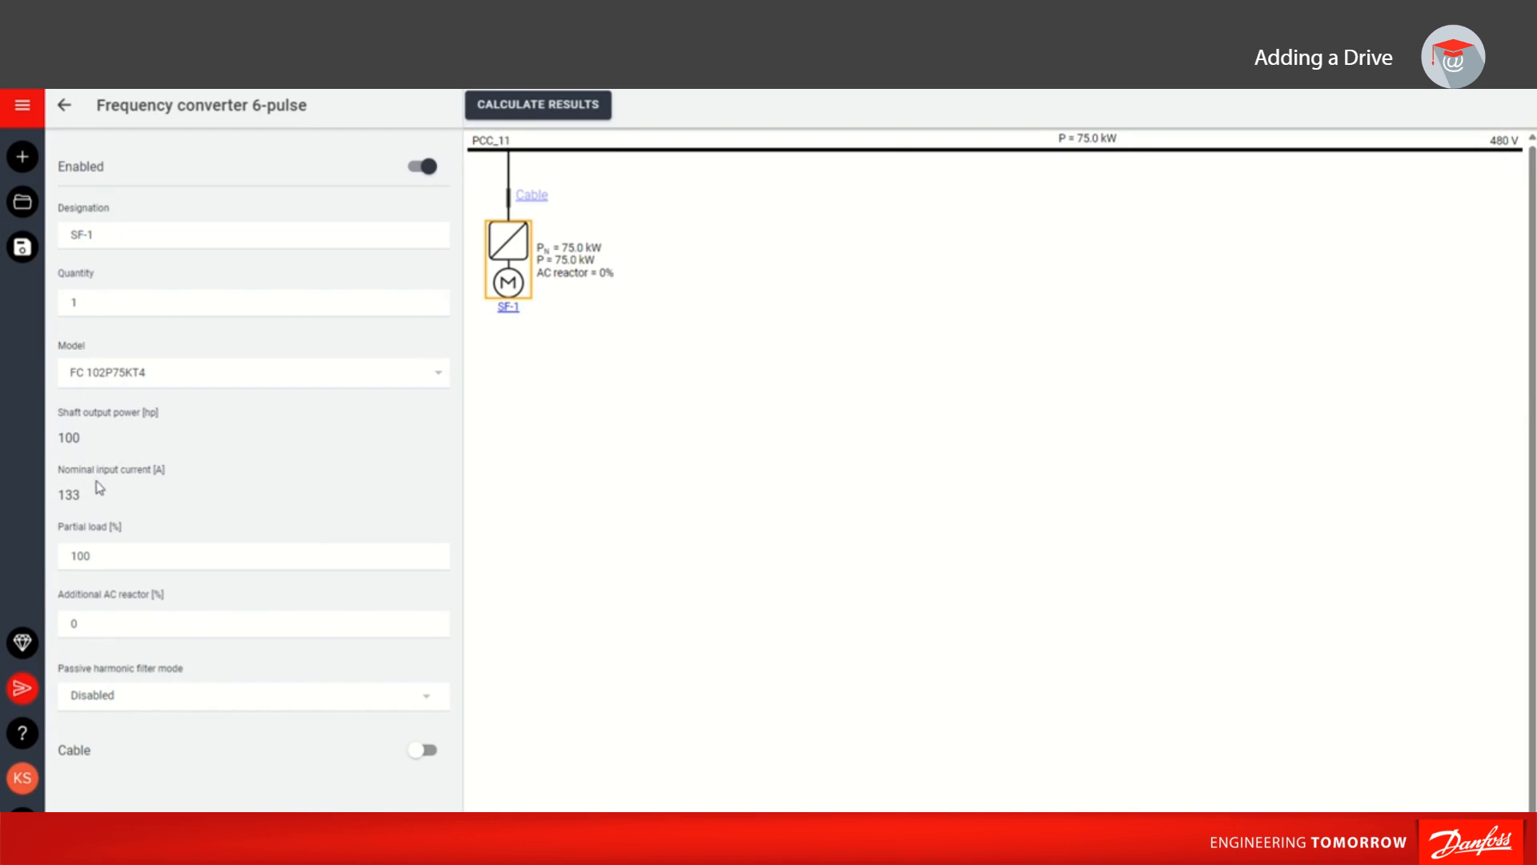
Review the SF-1 drive's partial load and additional AC reactor settings, and return to the FC 6-pulse group.
left_click(109, 556)
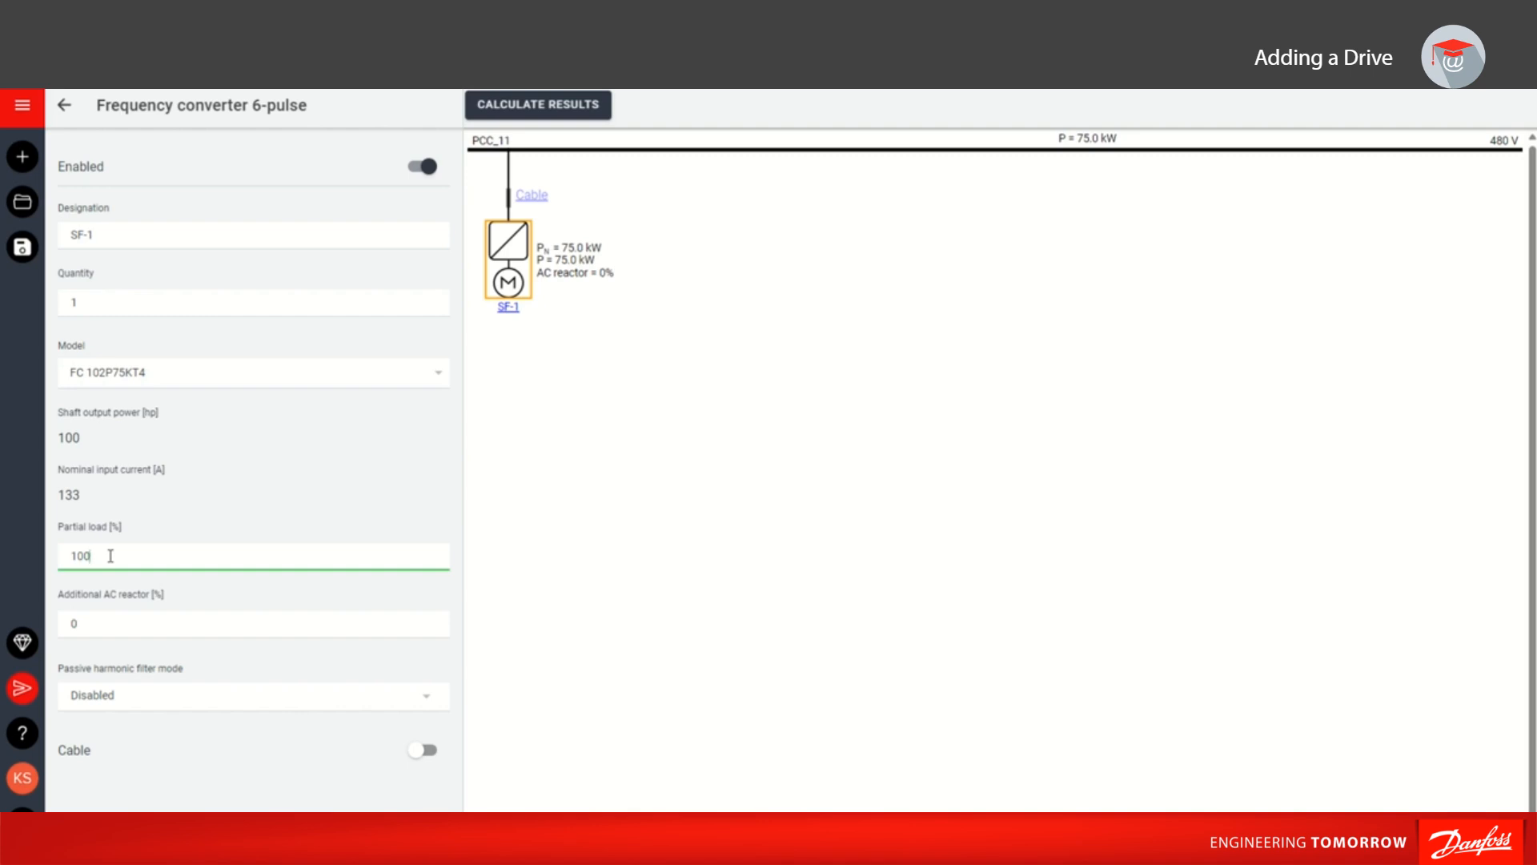
left_click(120, 625)
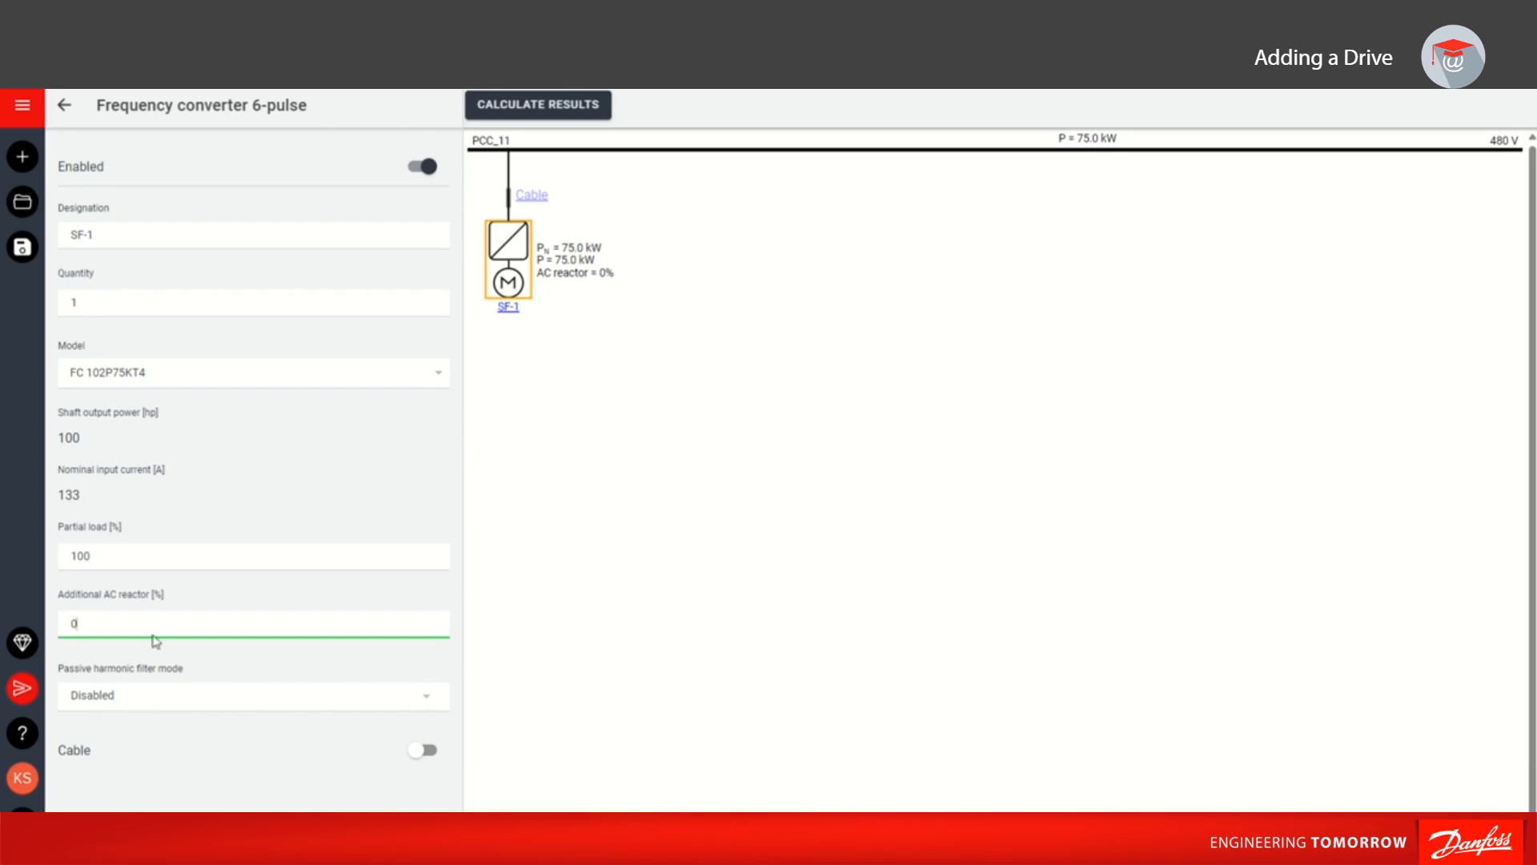
left_click(74, 111)
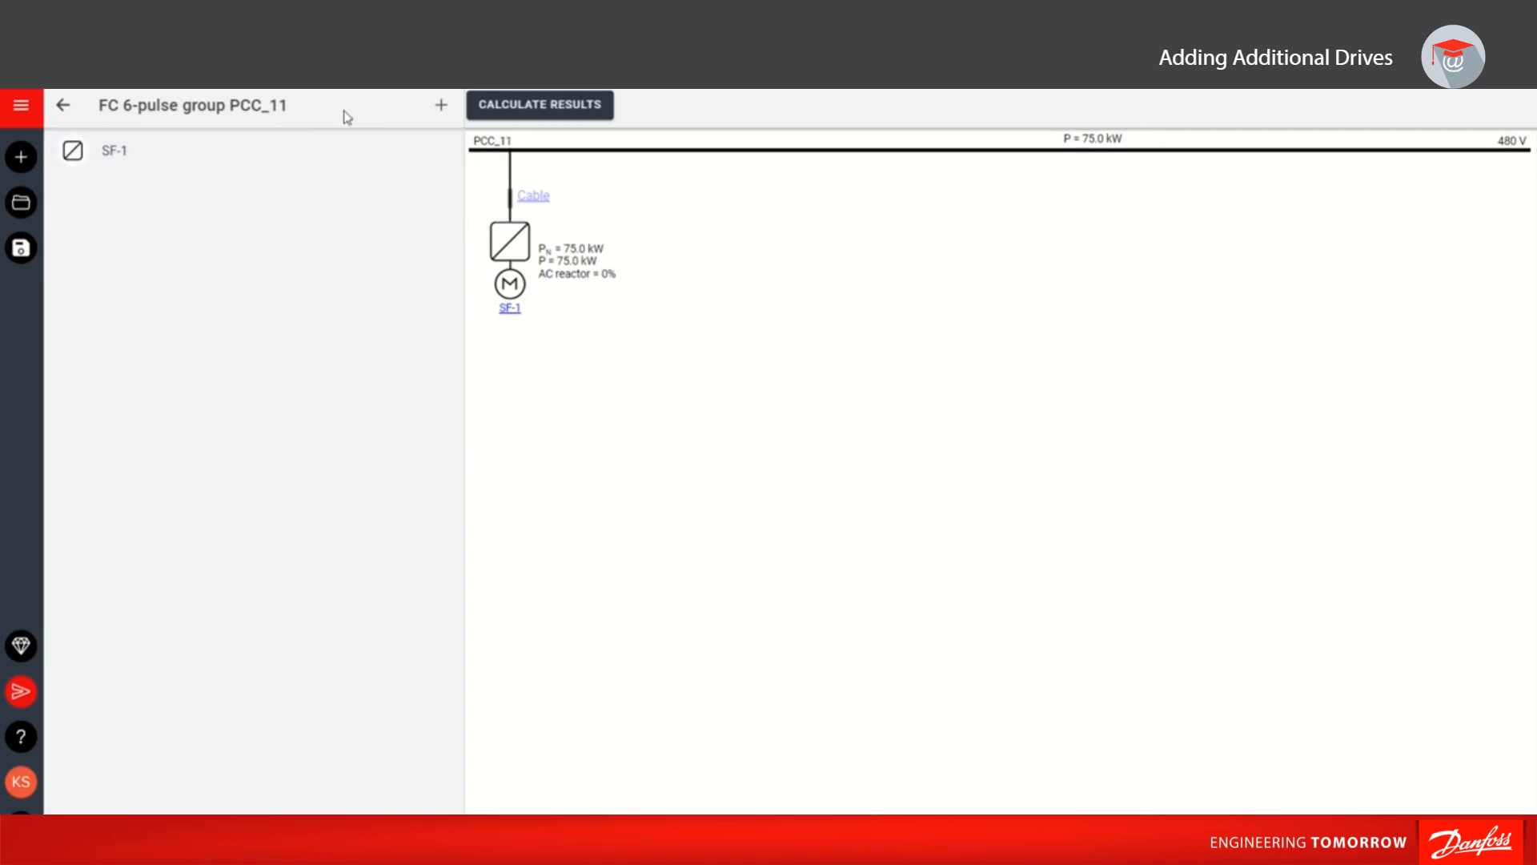
Add one 50 hp FC 102P37KT4 frequency converter 6-pulse to the FC 6-pulse group.
left_click(443, 104)
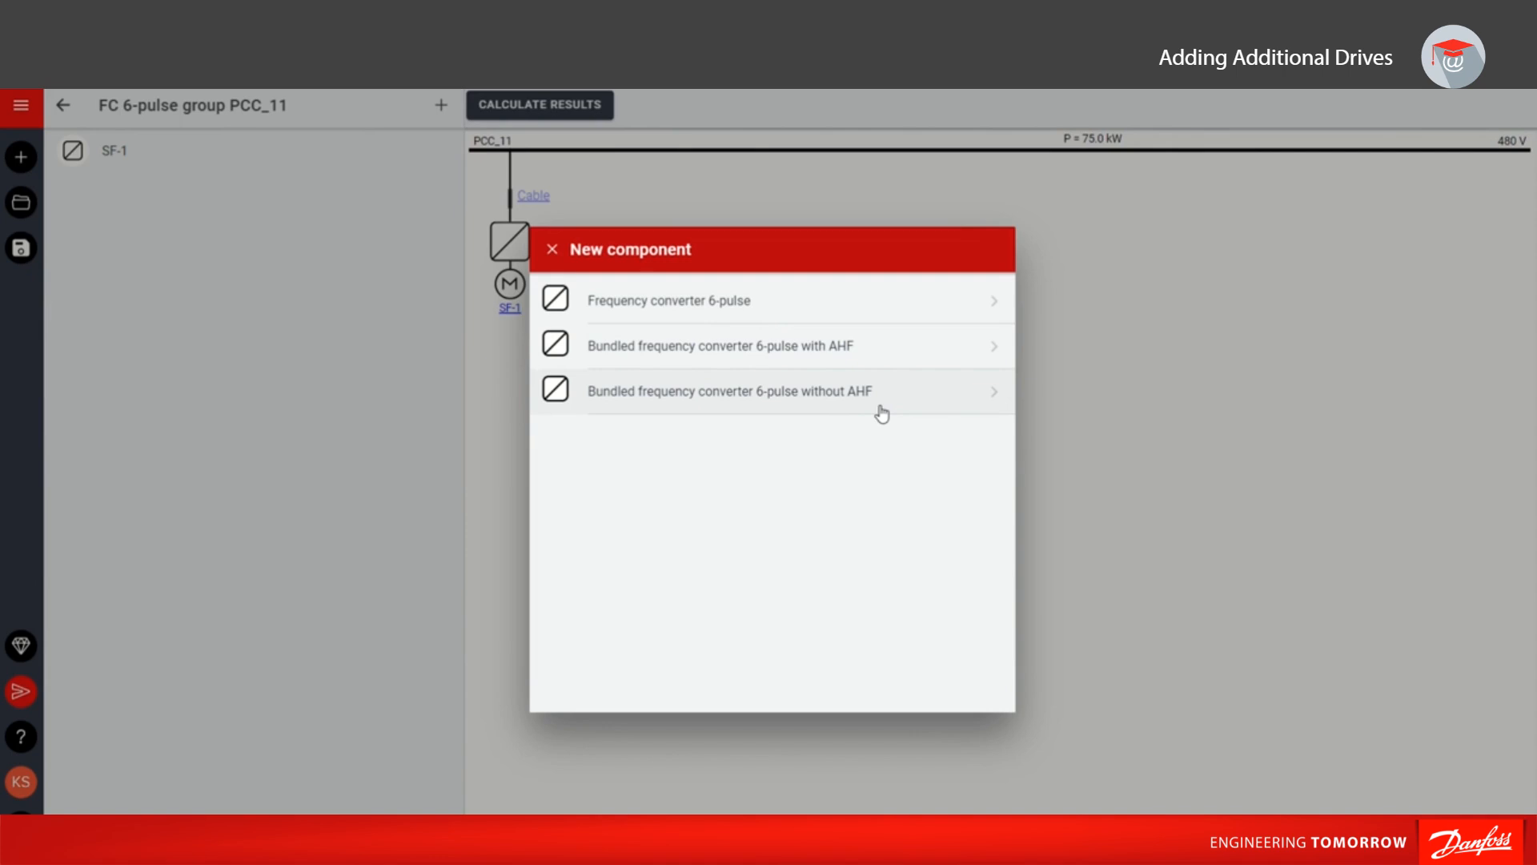
left_click(721, 323)
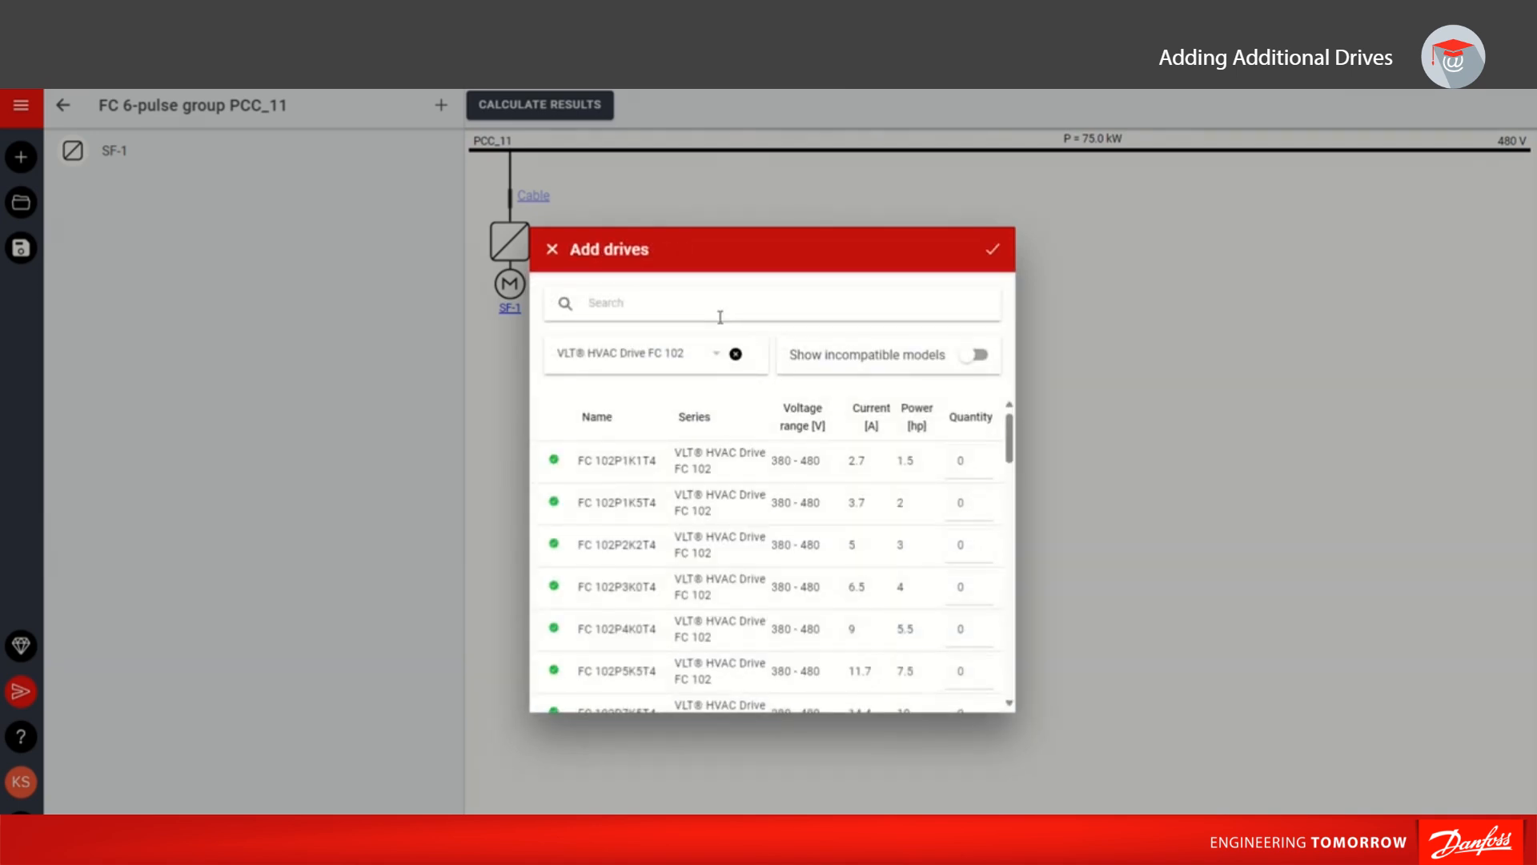
scroll(1018, 500, "down", 3)
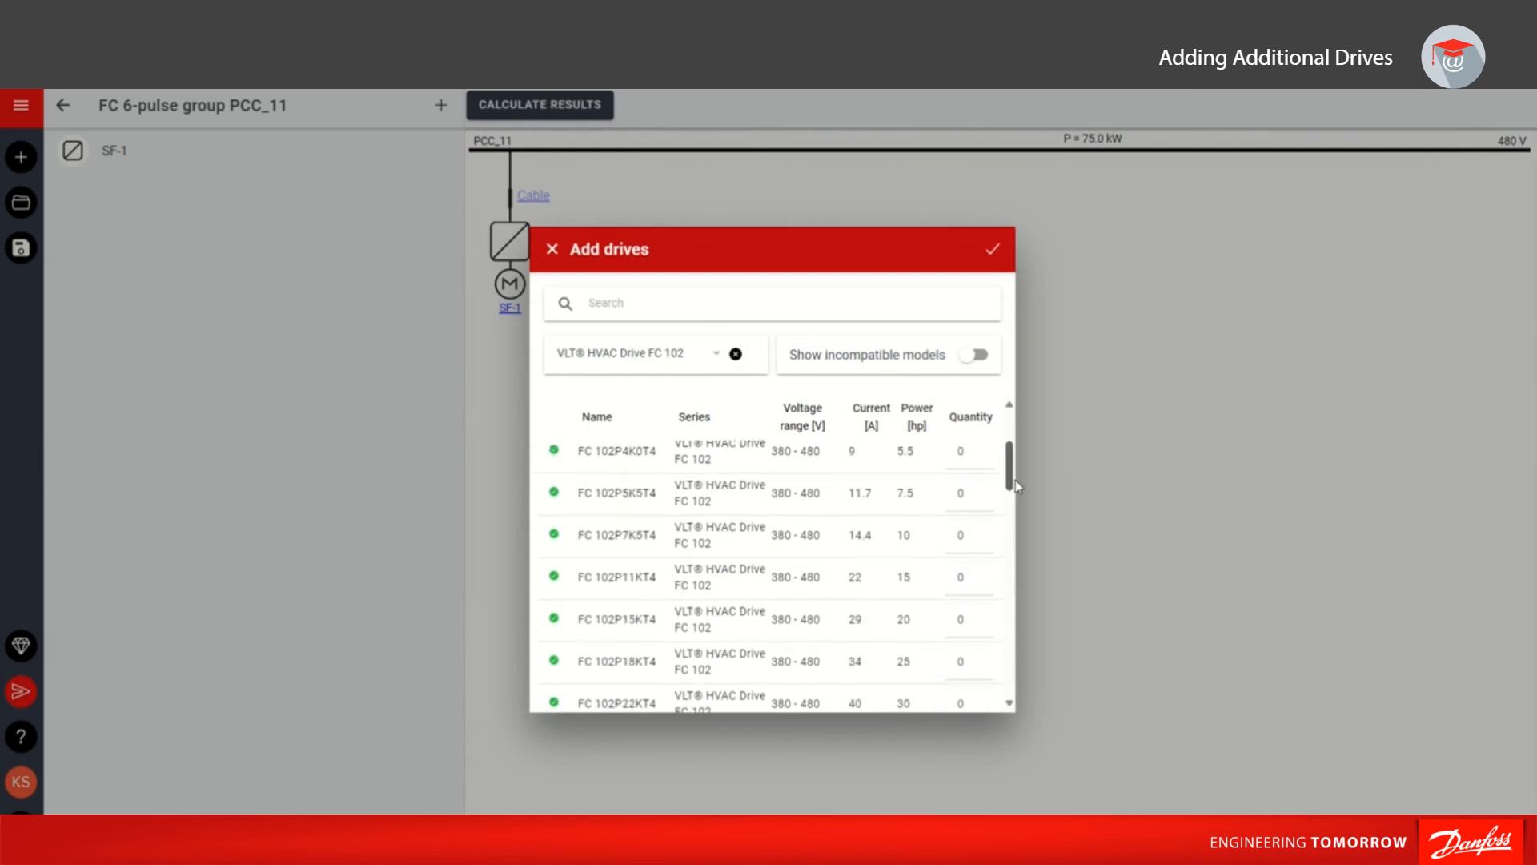
scroll(1015, 506, "down", 3)
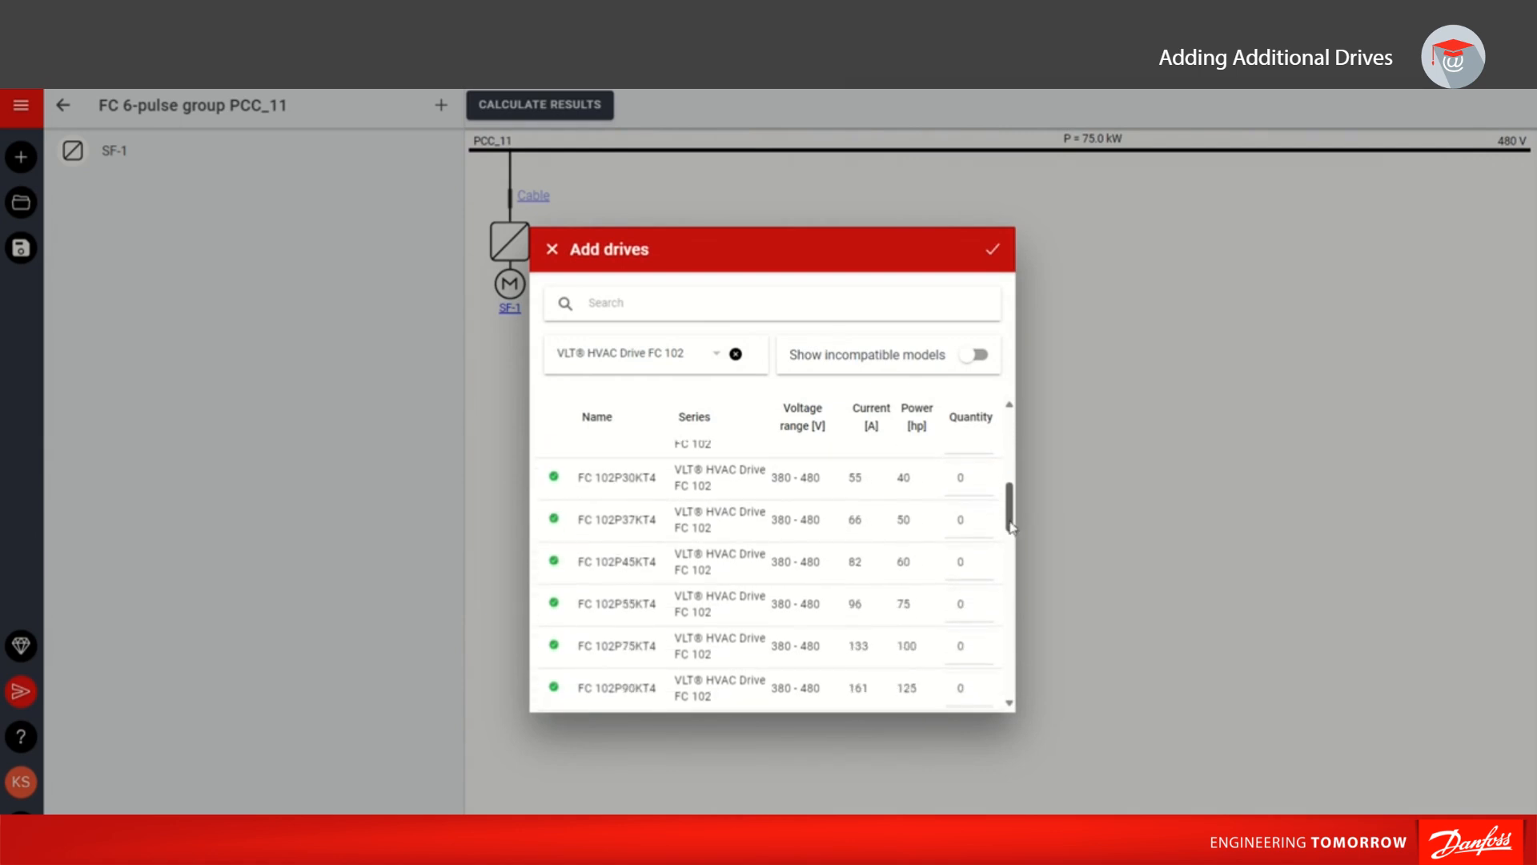
left_click(977, 524)
type("1")
left_click(993, 250)
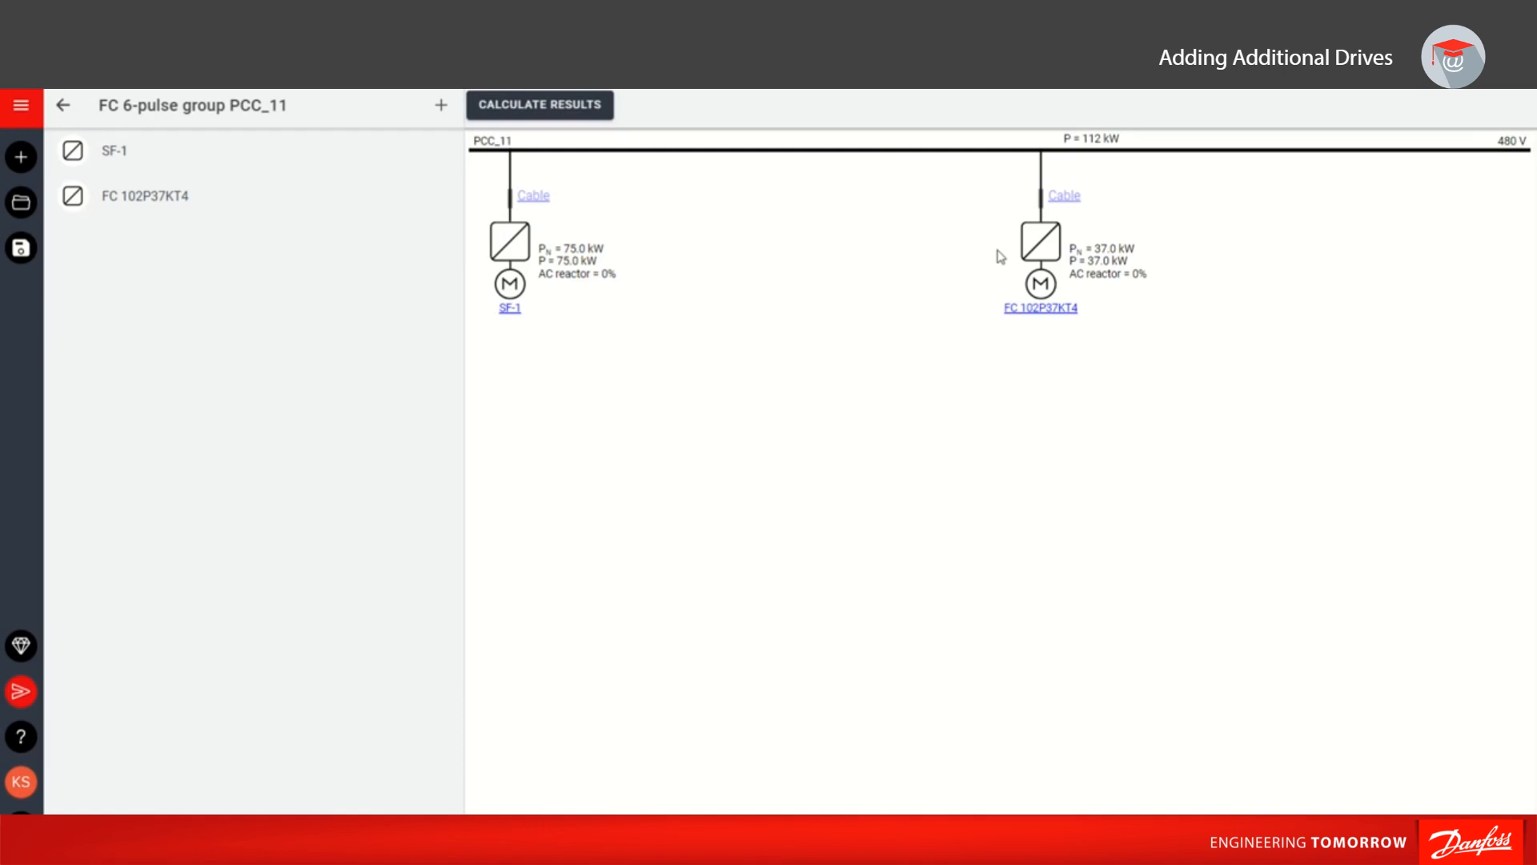
Set the FC 102P37KT4 drive's designation to RF-1 and return to the FC 6-pulse group.
left_click(124, 206)
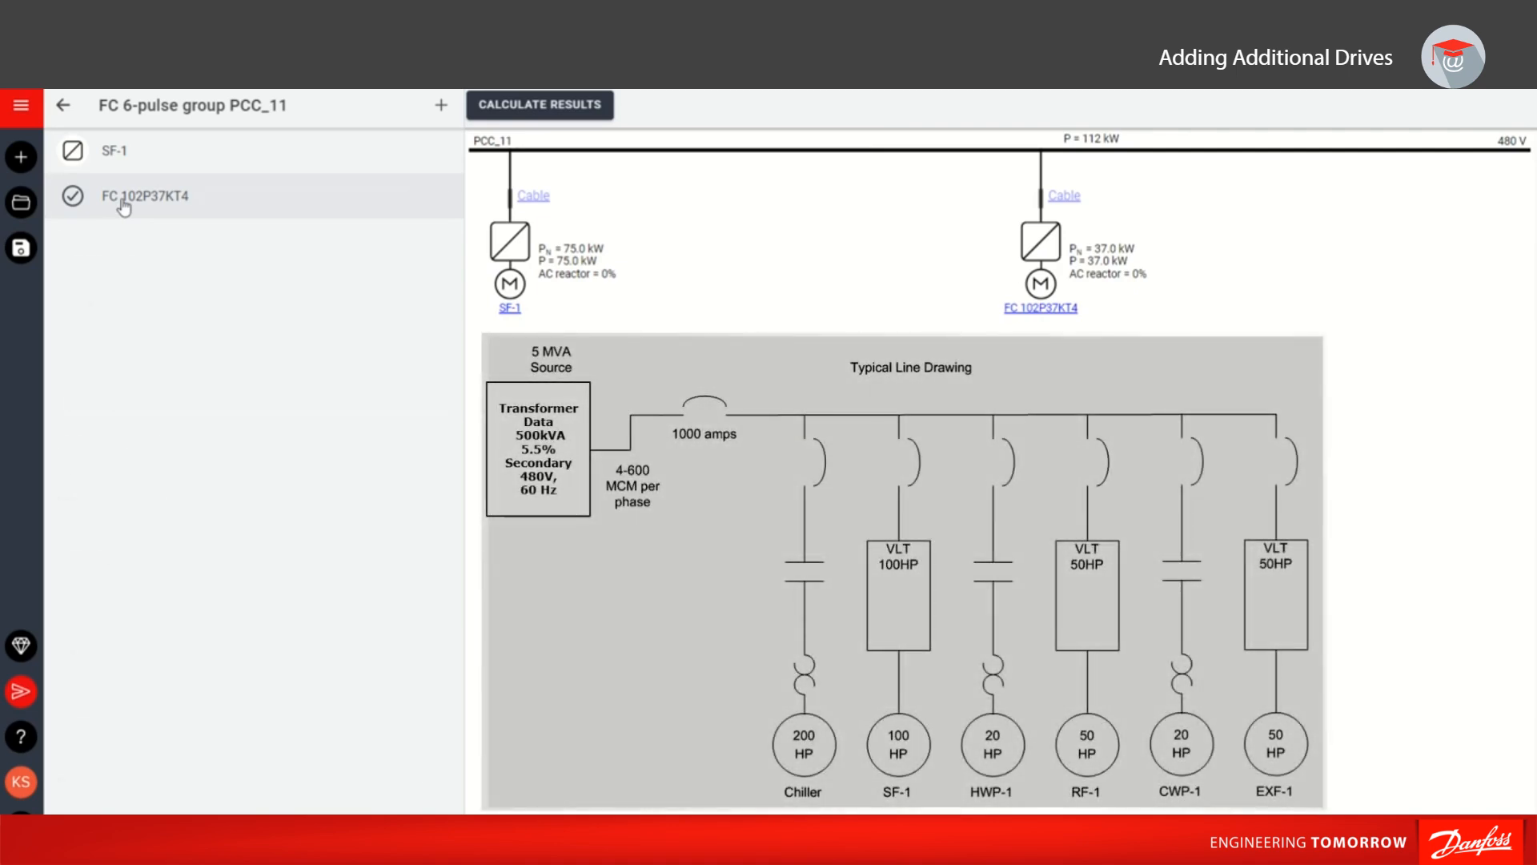
left_click(122, 200)
left_click_drag(158, 240, 67, 236)
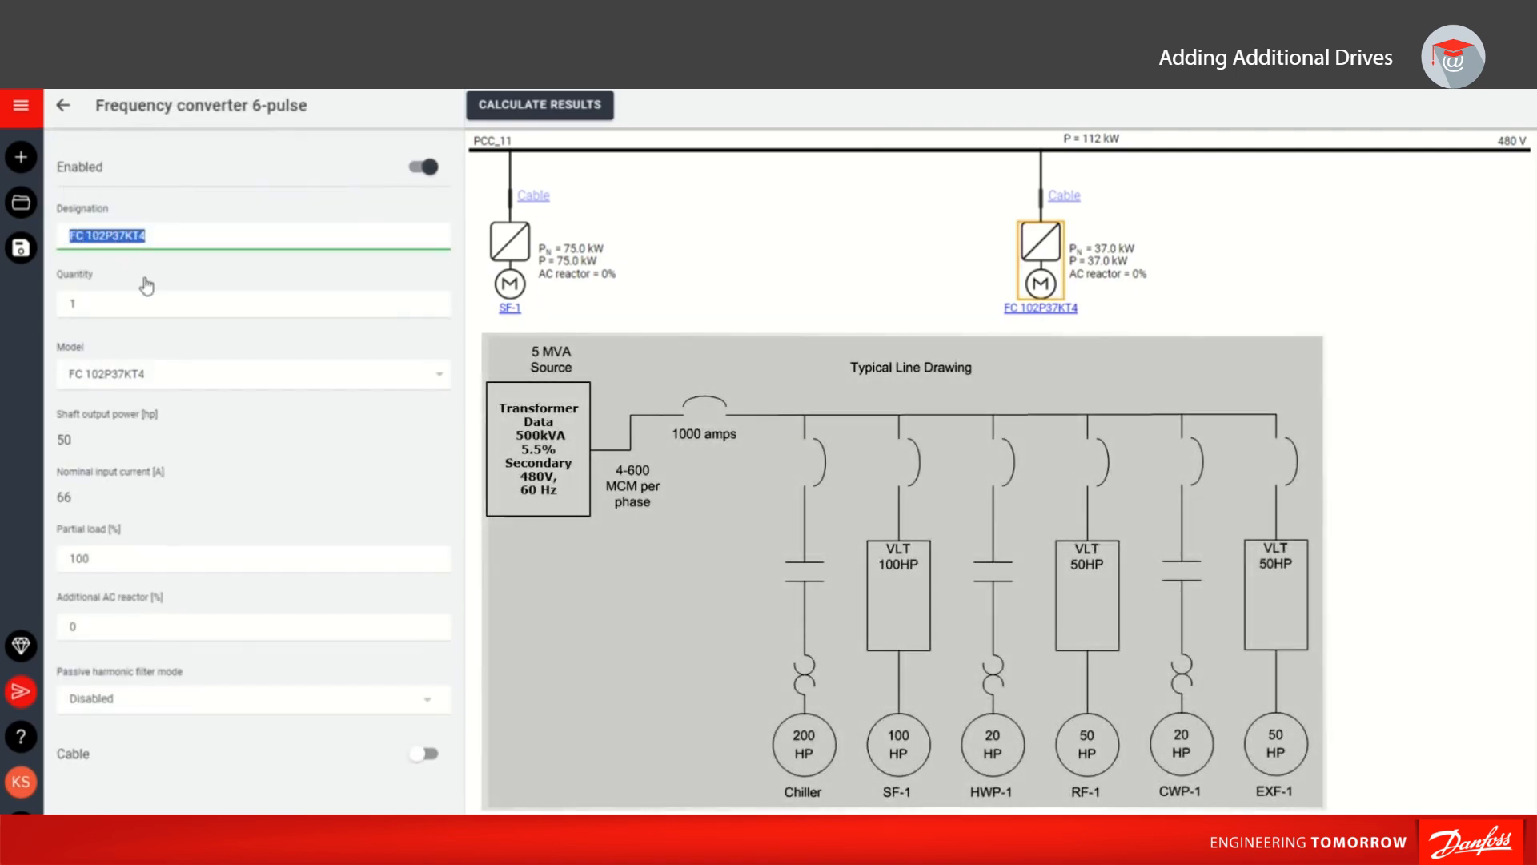
type("RF-1")
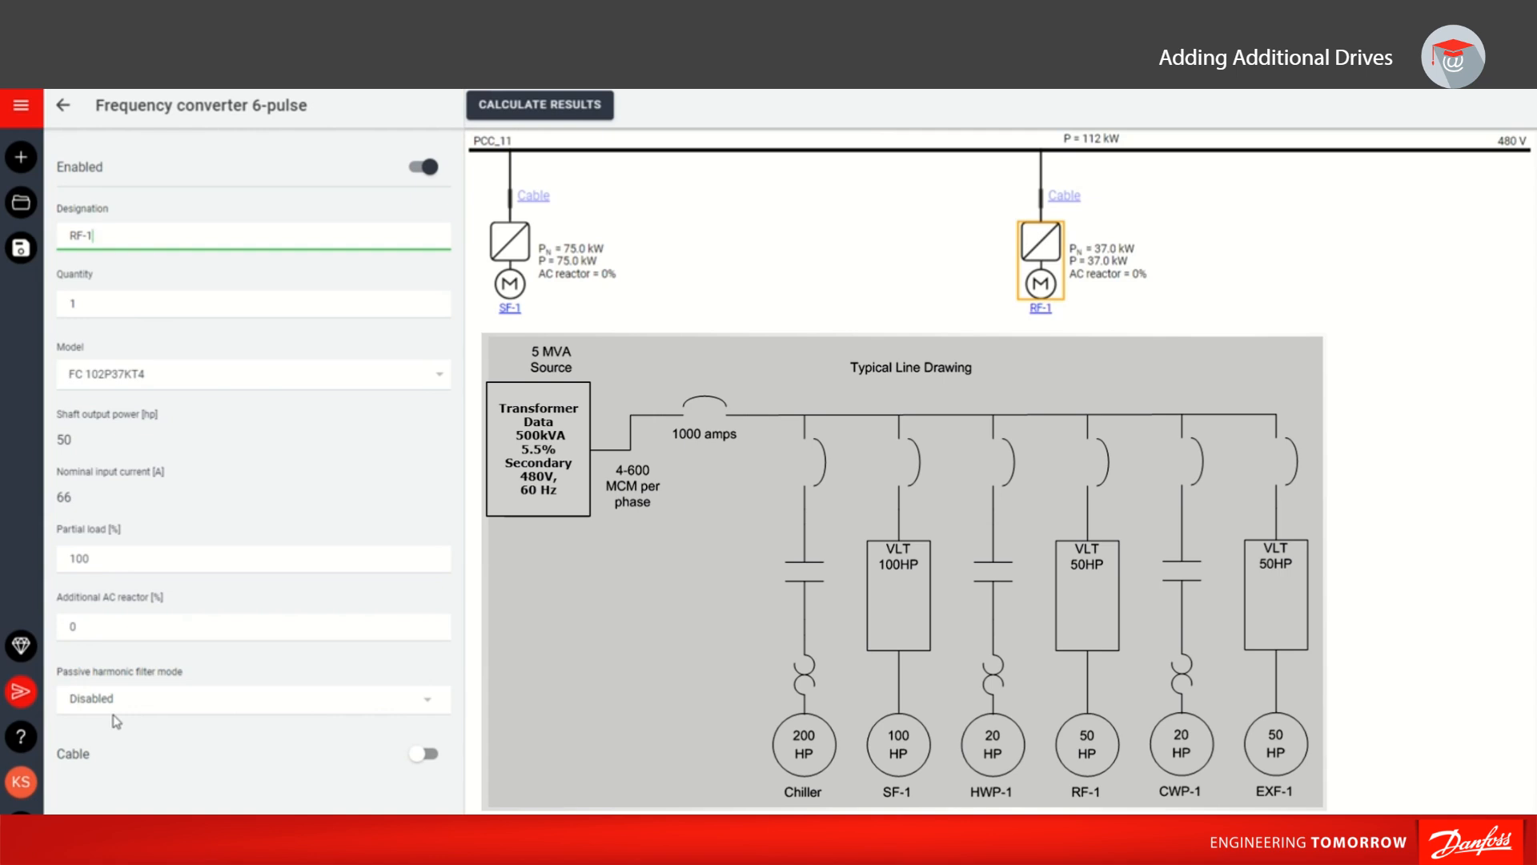
left_click(67, 112)
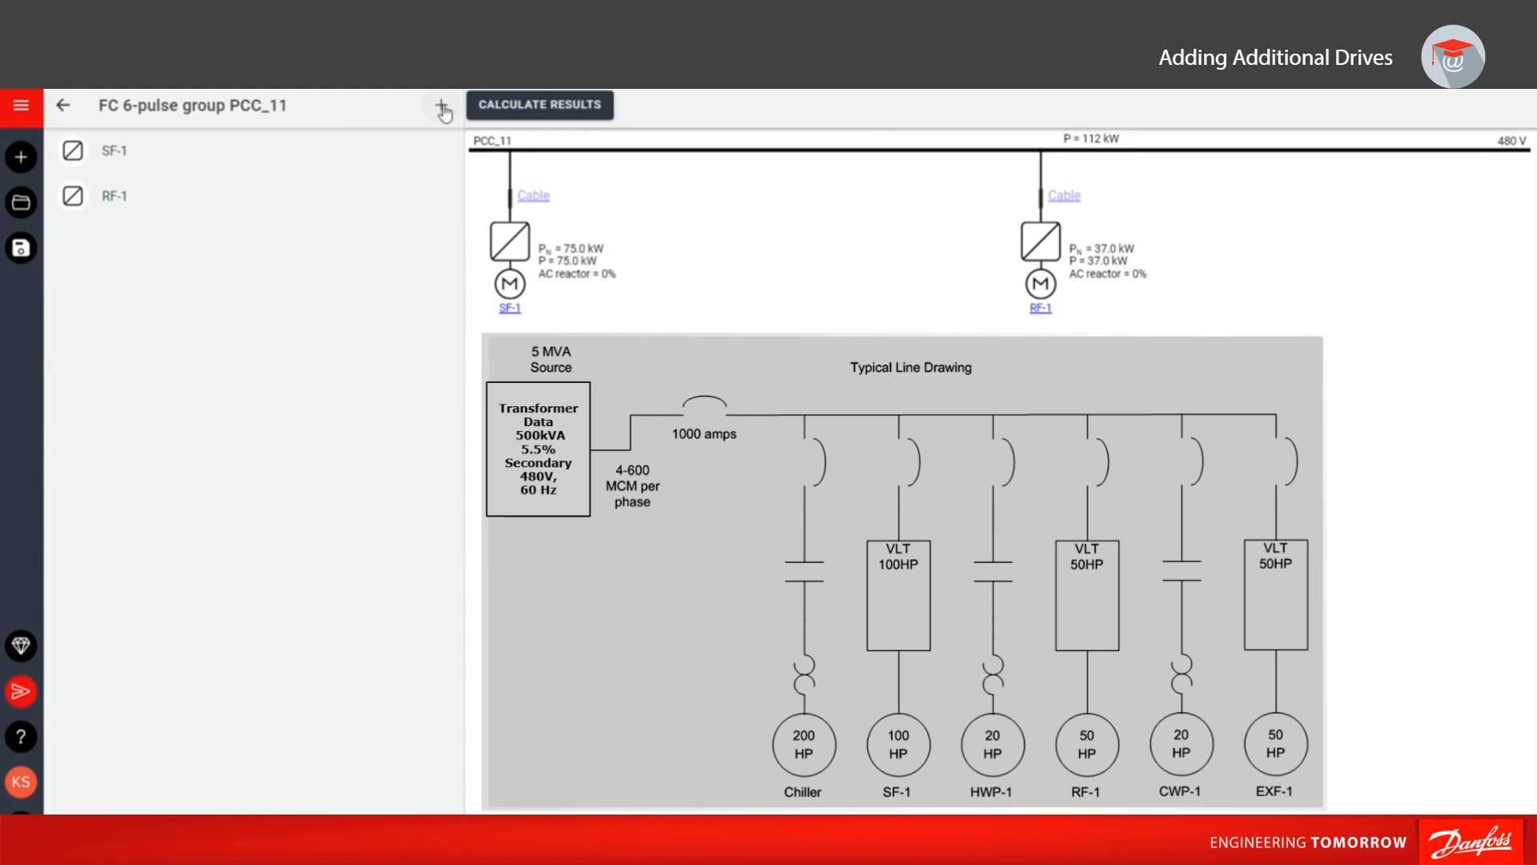
Duplicate the RF-1 drive and set the copy's designation to EXF-1.
left_click(72, 206)
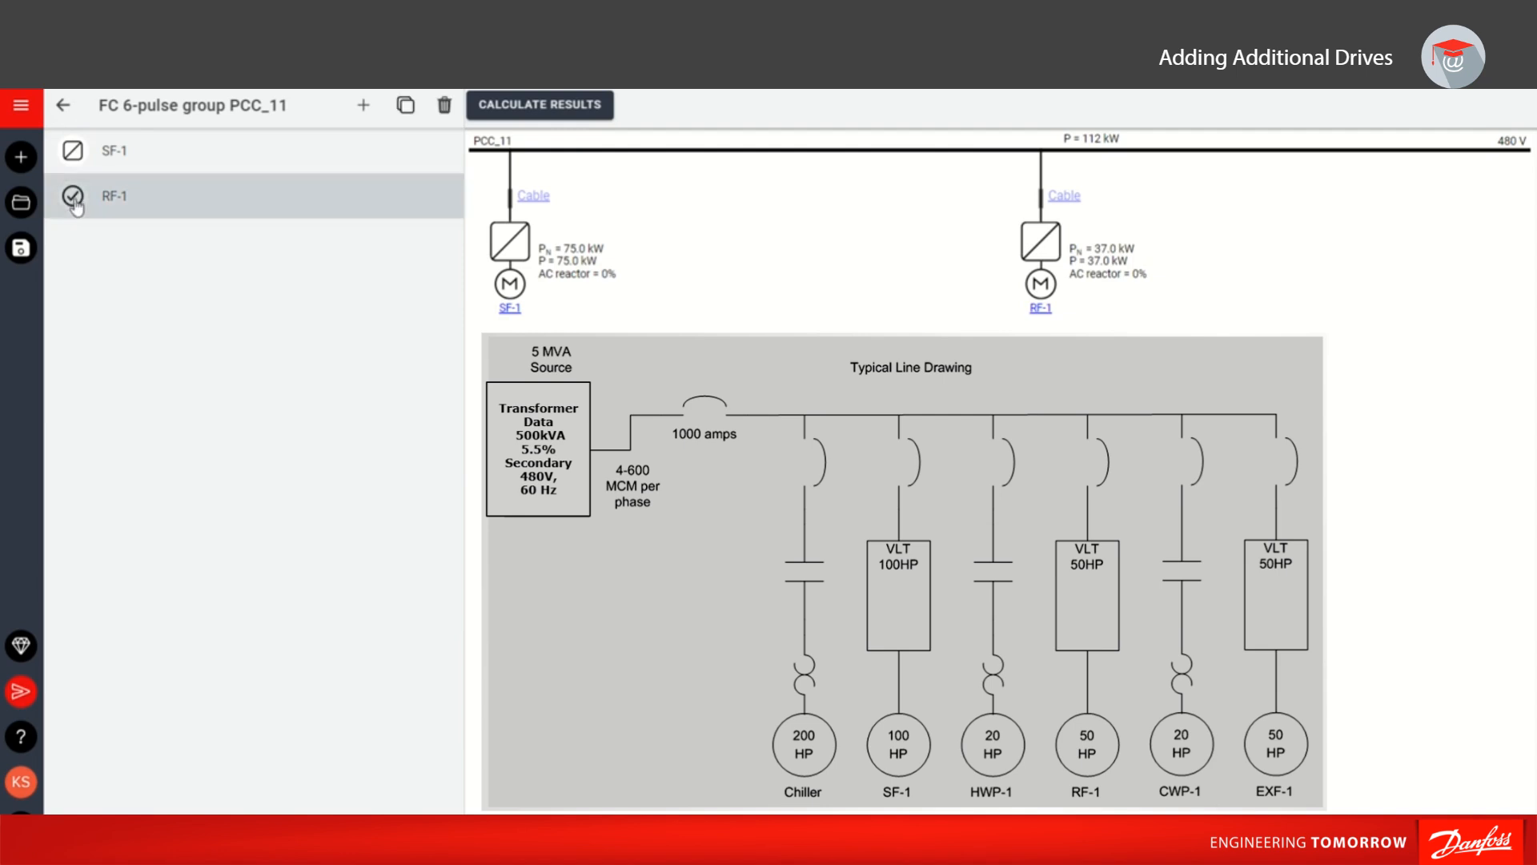
left_click(406, 106)
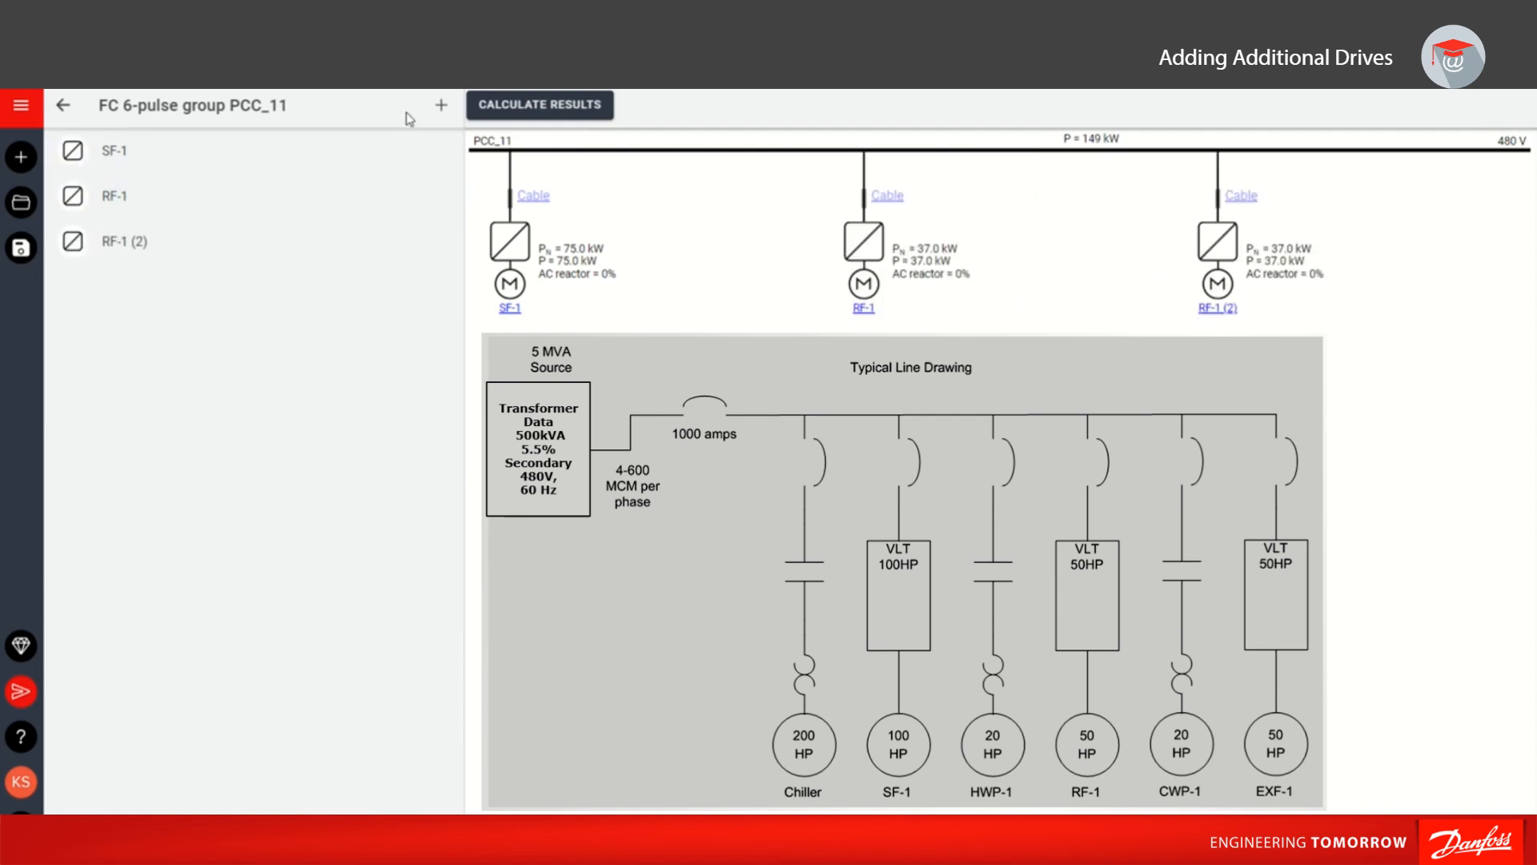
left_click(144, 245)
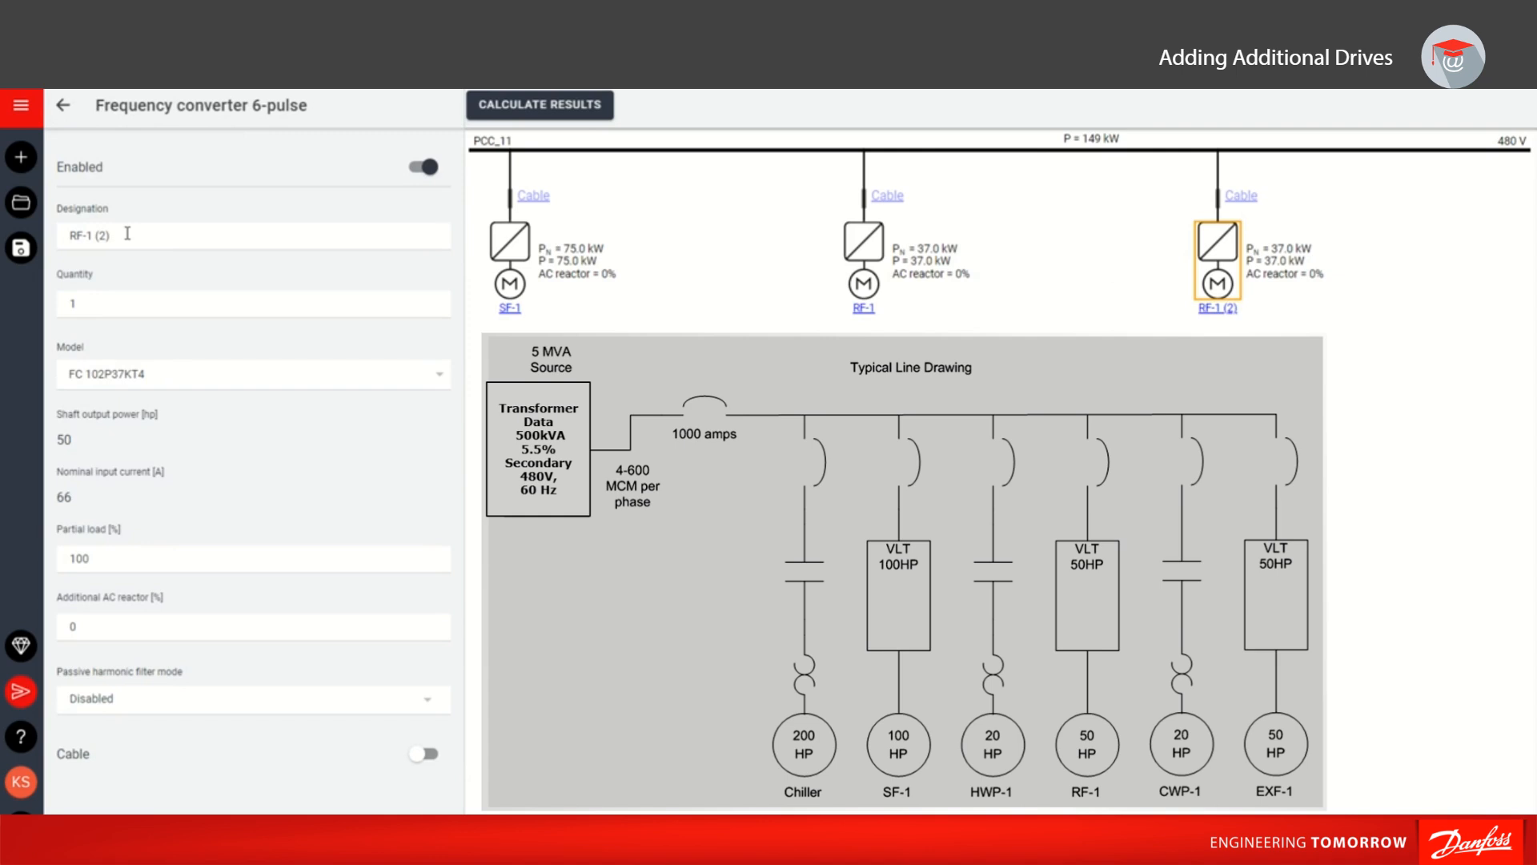
left_click_drag(127, 234, 50, 242)
type("EXF-1")
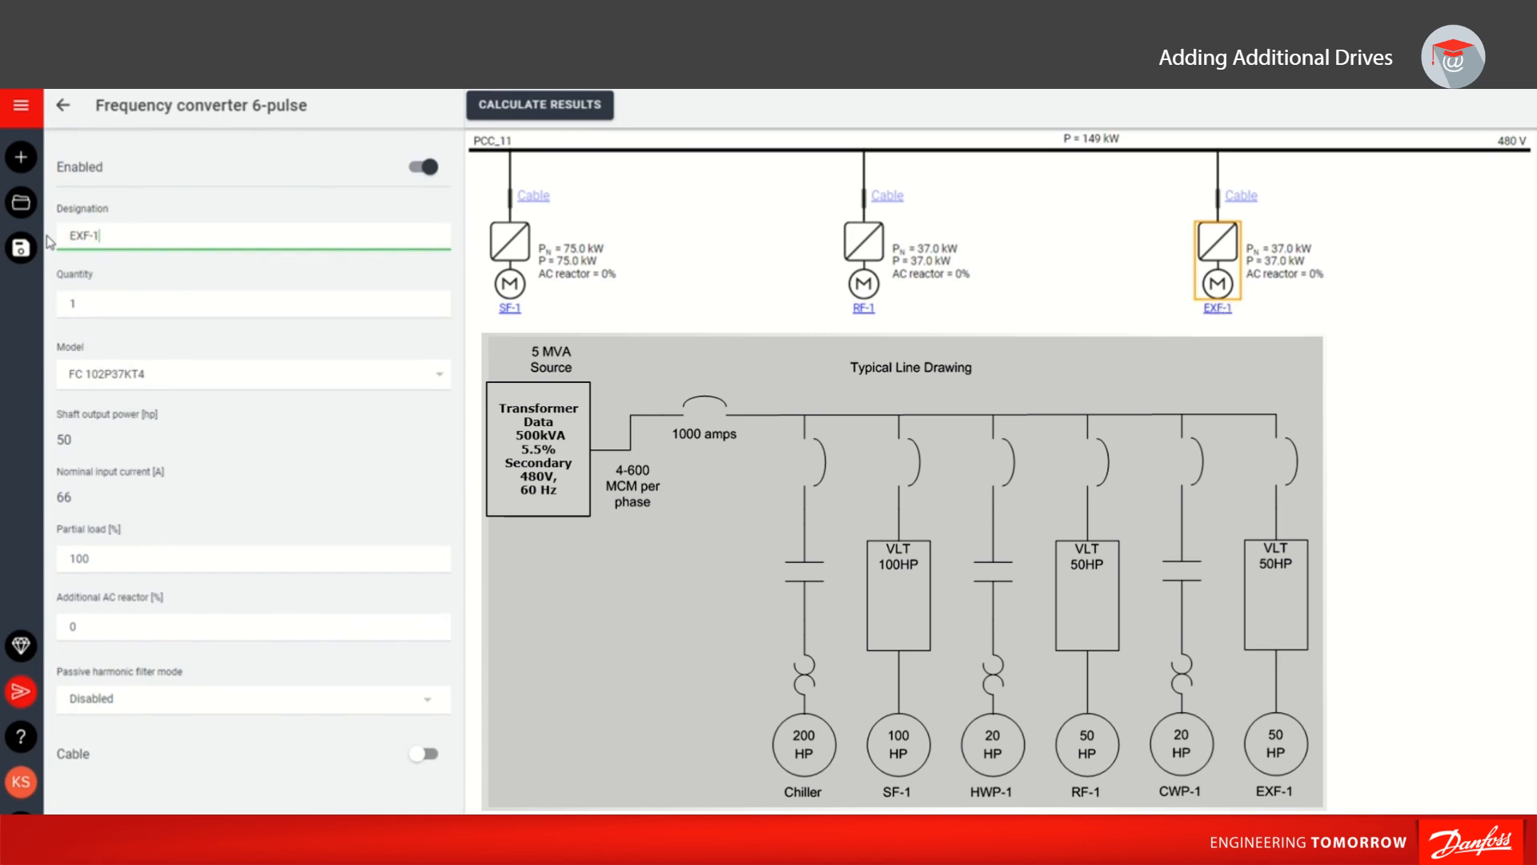
left_click(68, 124)
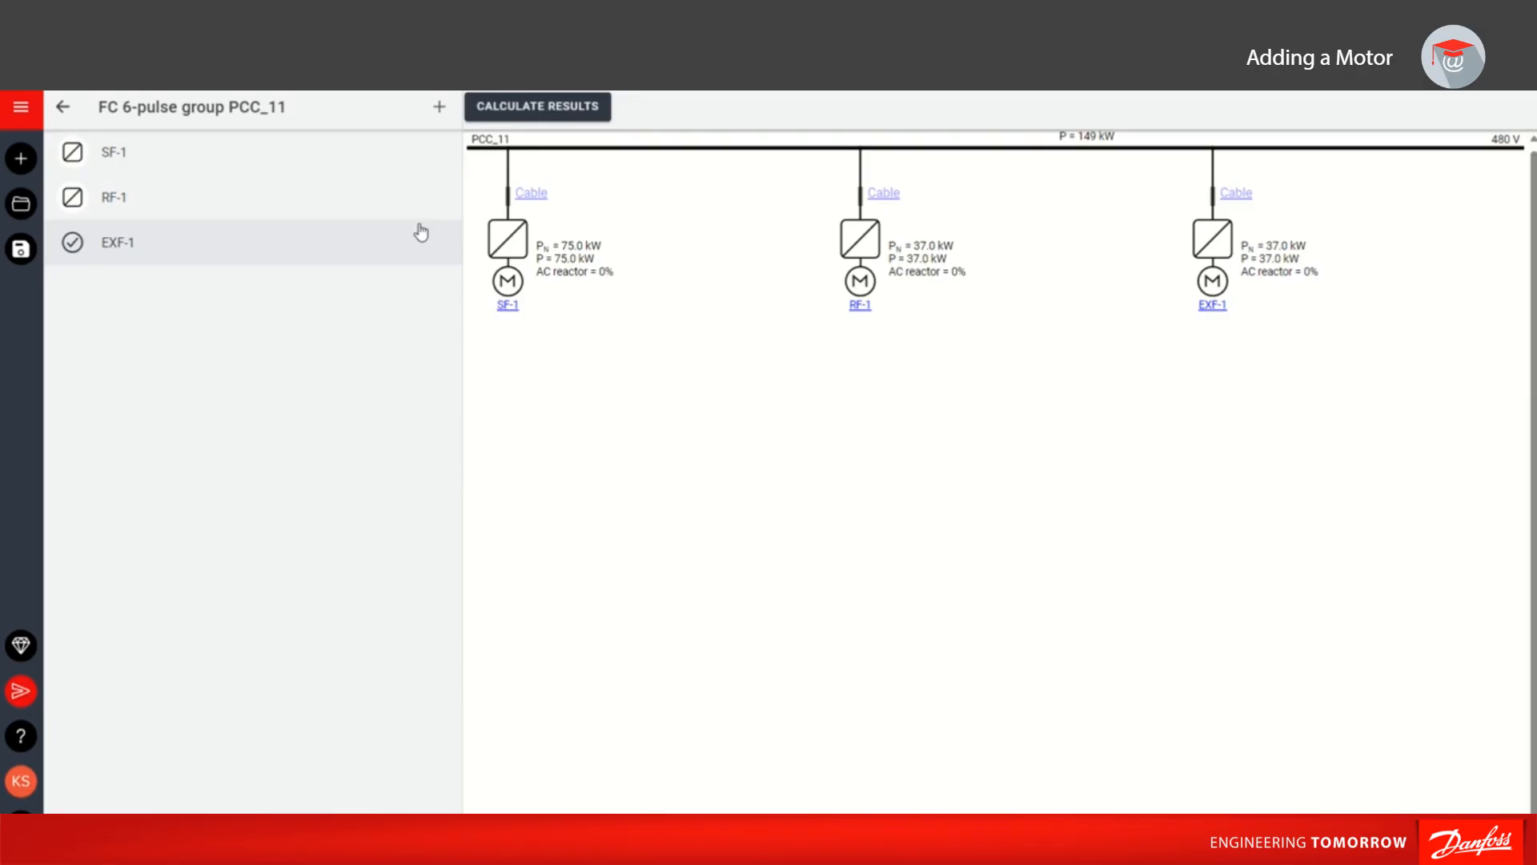
Enable the motor in the Transformer 1 linear load LIN_11_1 and set its nominal voltage to 480 V.
left_click(66, 108)
left_click(103, 197)
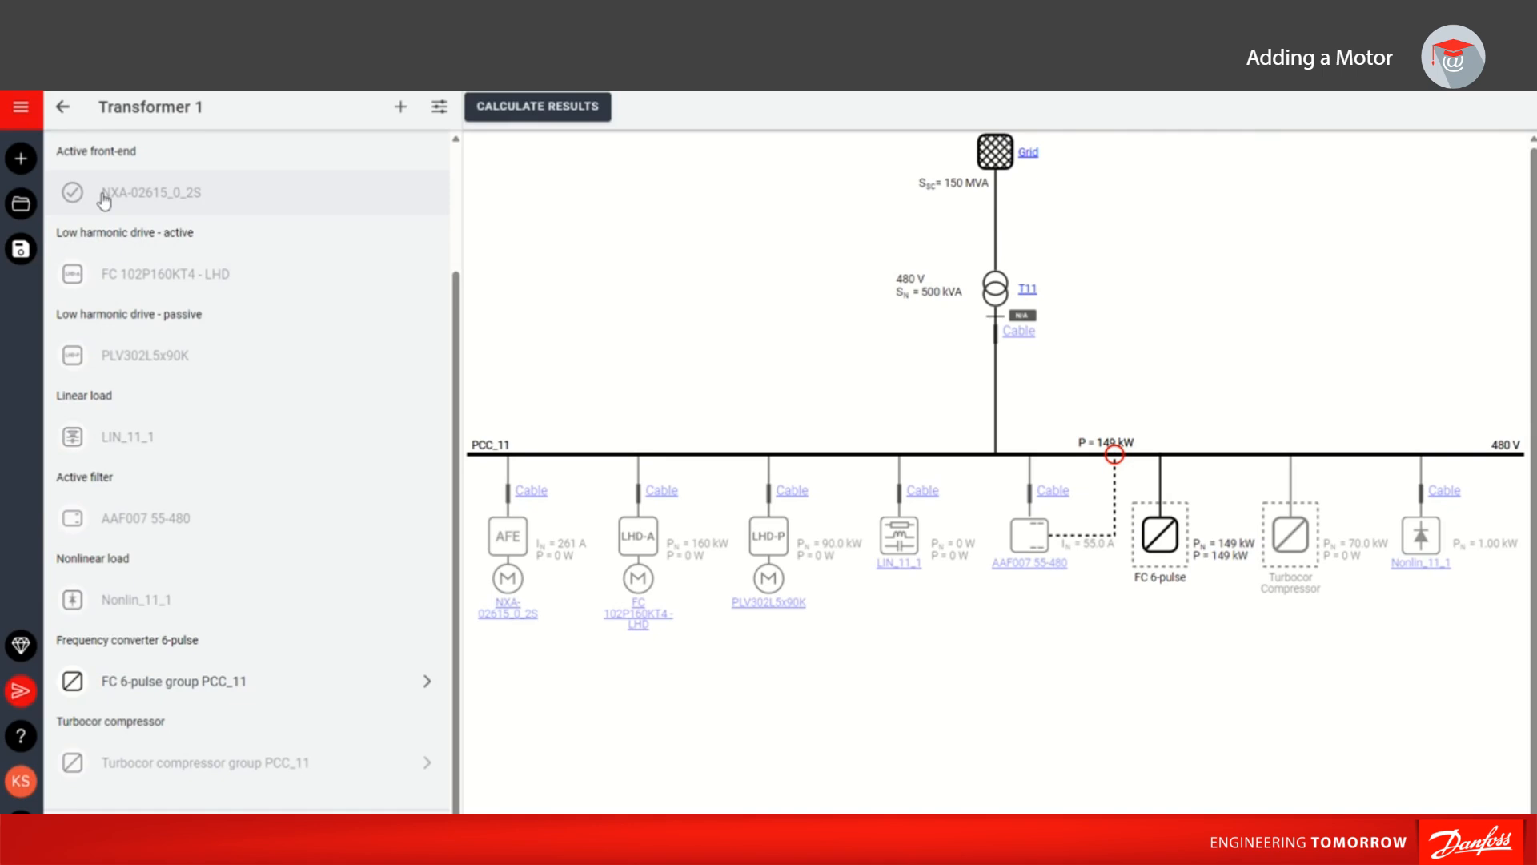
left_click(133, 431)
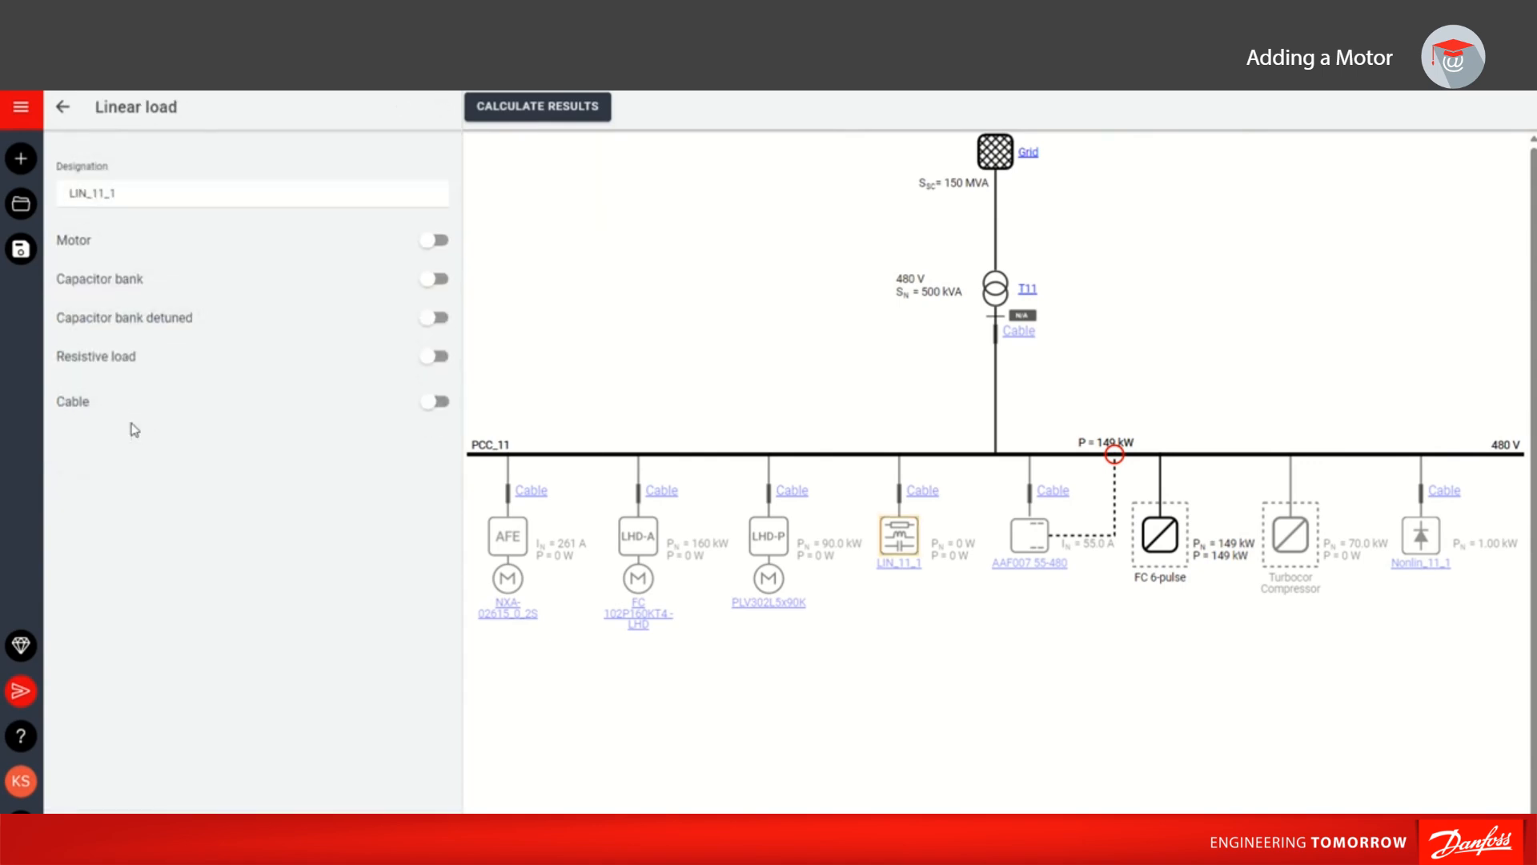
left_click(430, 241)
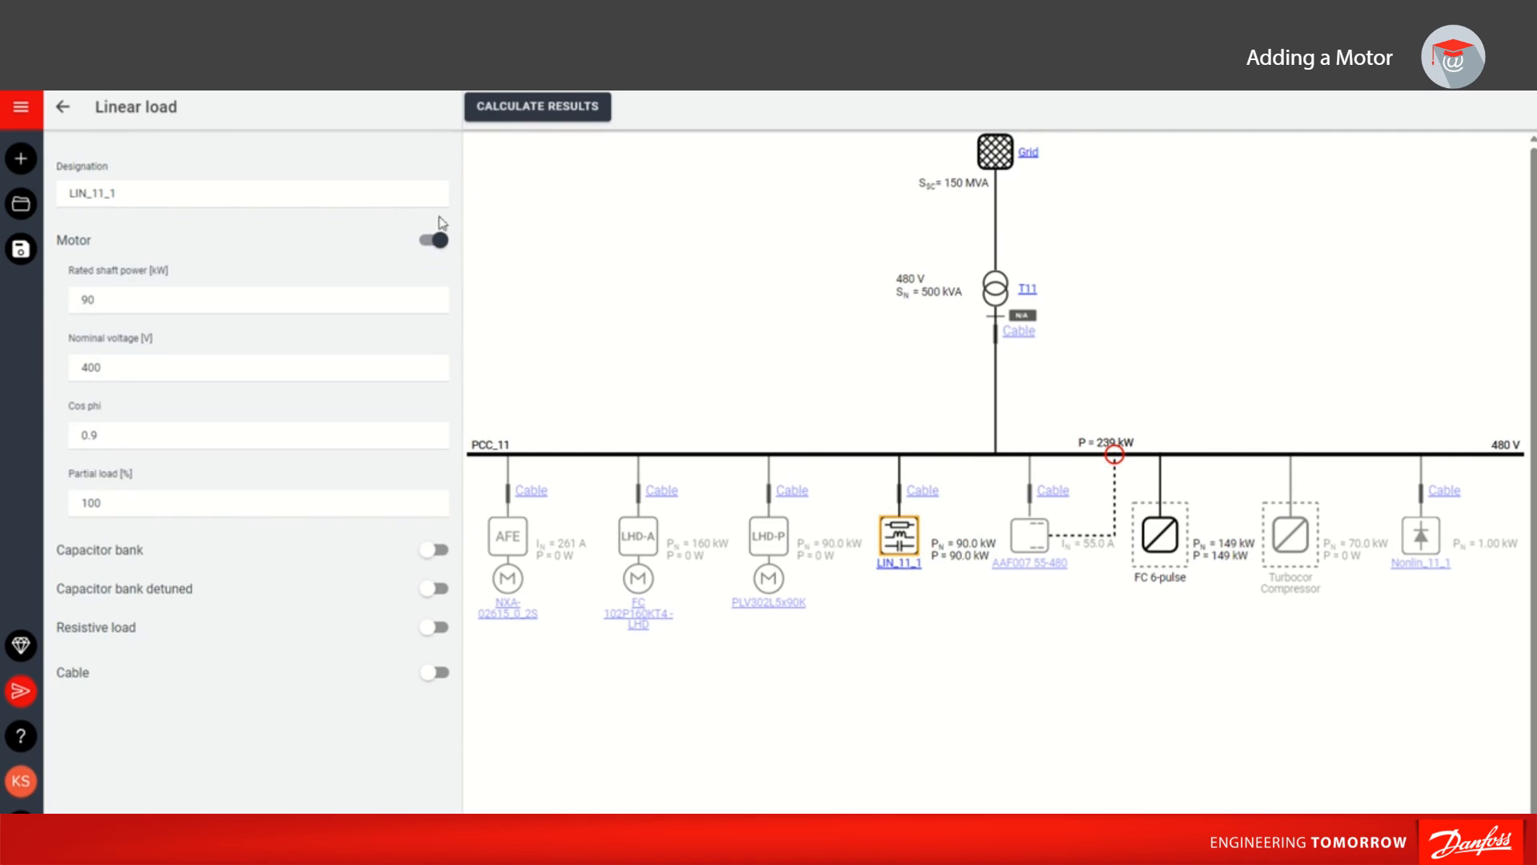
left_click(171, 301)
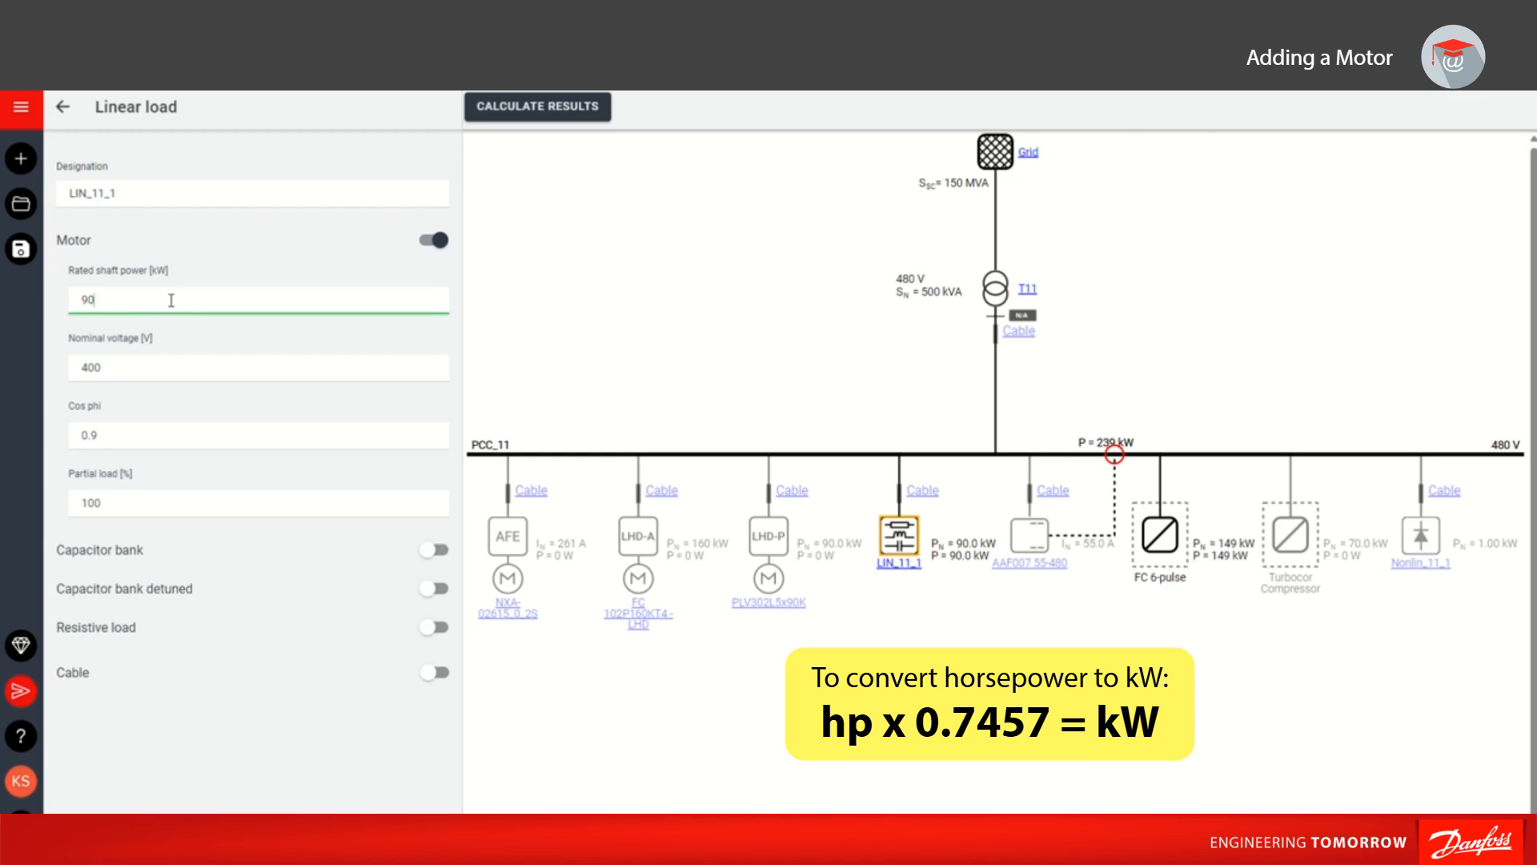
left_click_drag(117, 367, 67, 366)
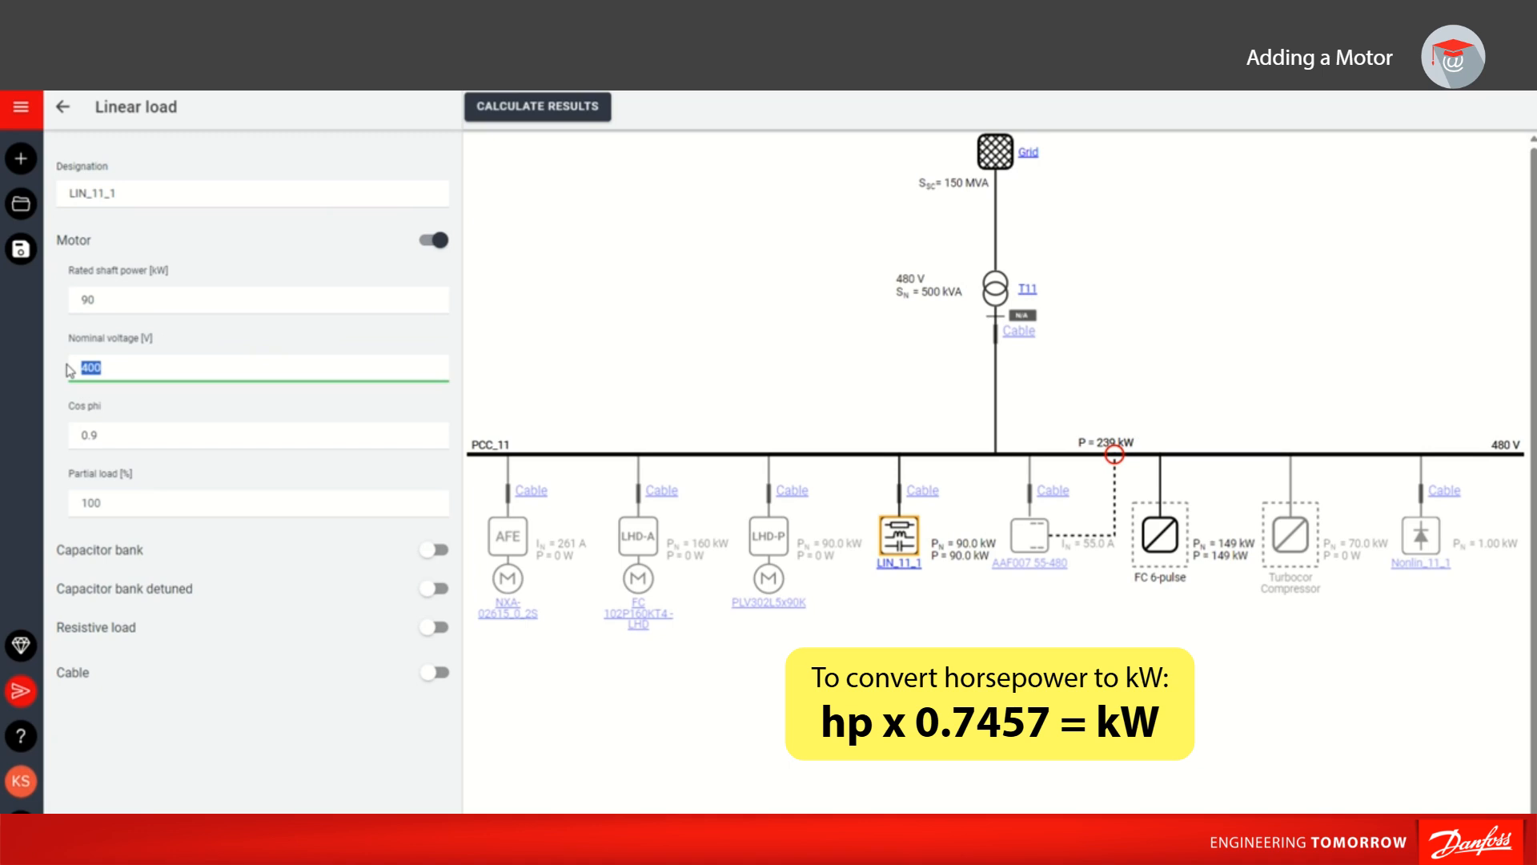
type("480")
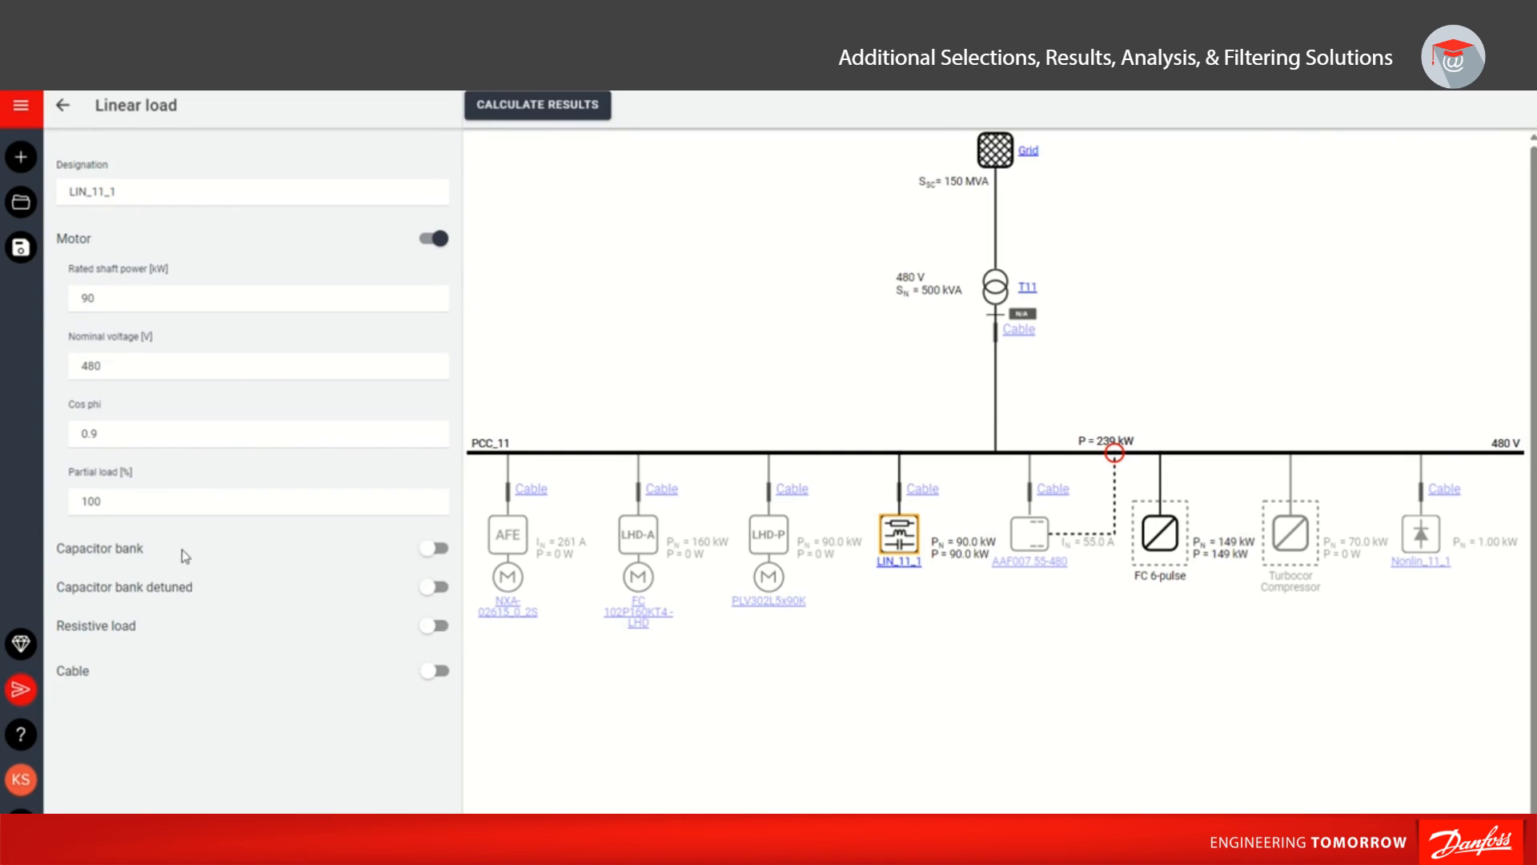
Review the linear load's capacitor bank settings, leave the bank disabled, and return to the Transformer 1 components.
left_click(433, 550)
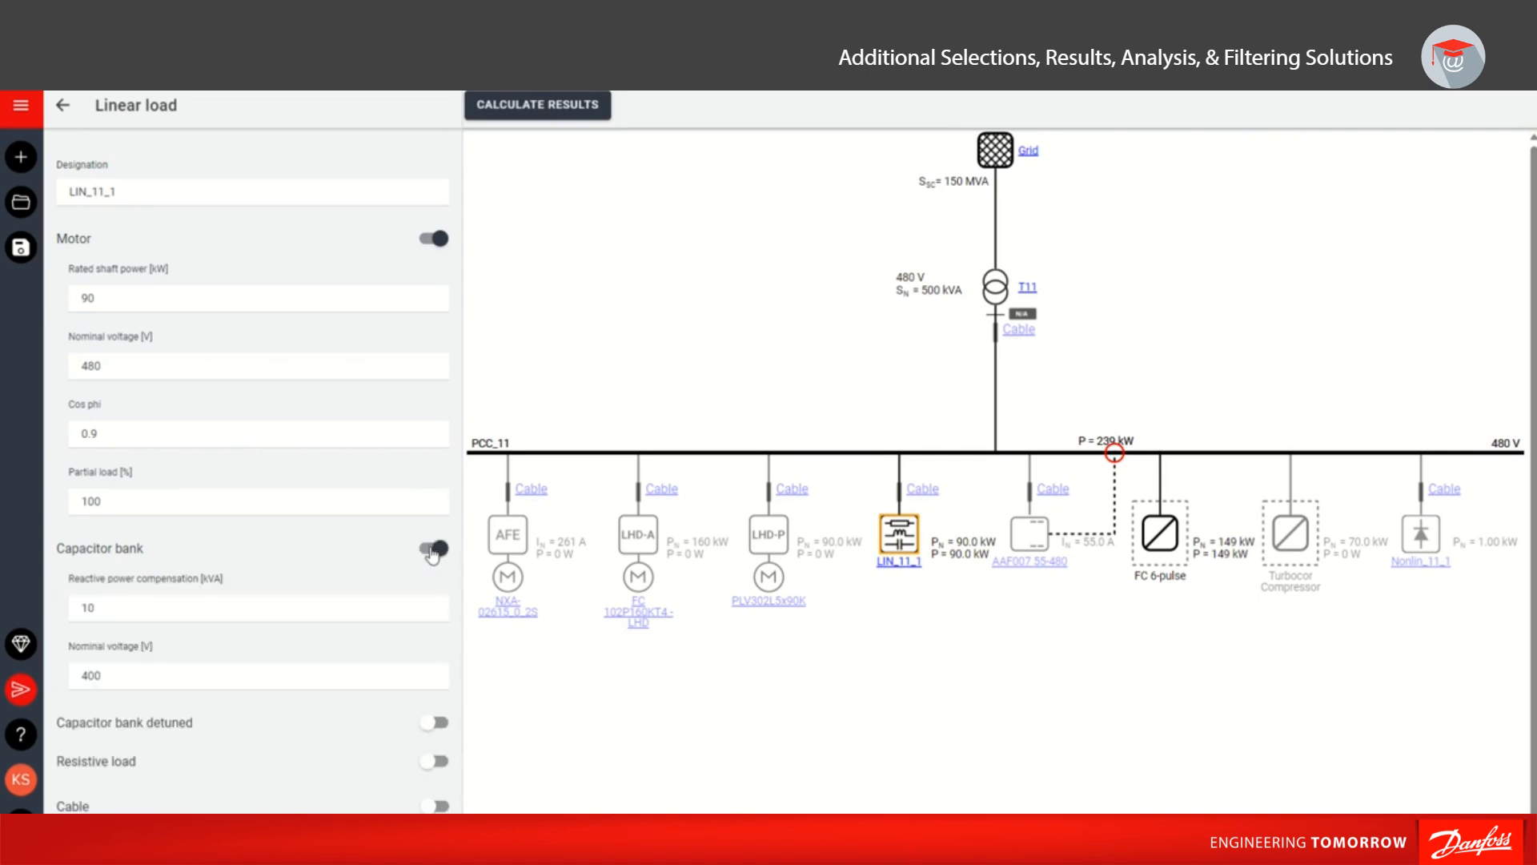
left_click(433, 551)
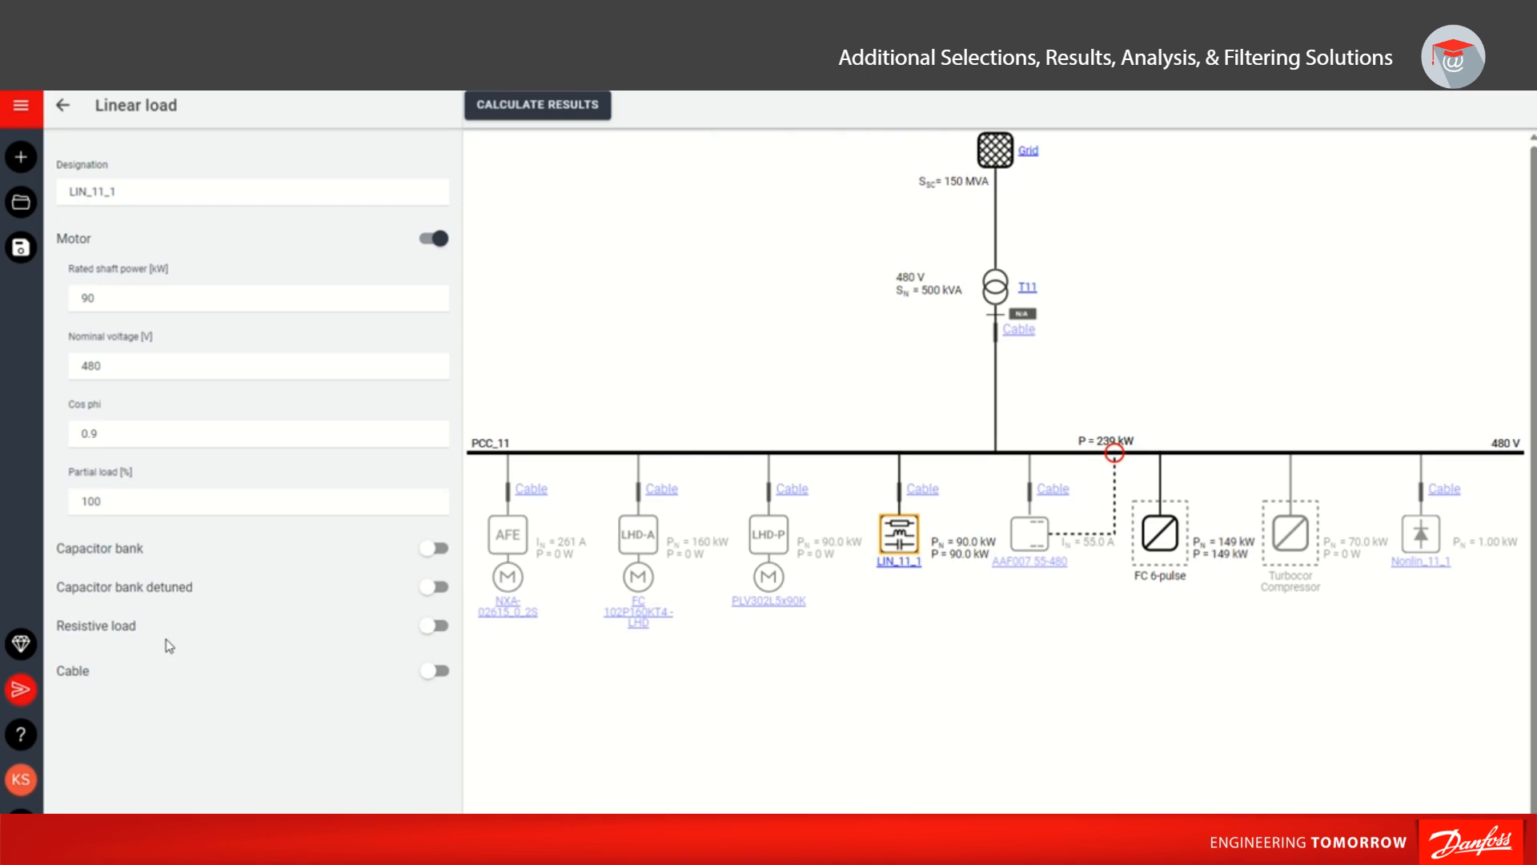
left_click(64, 106)
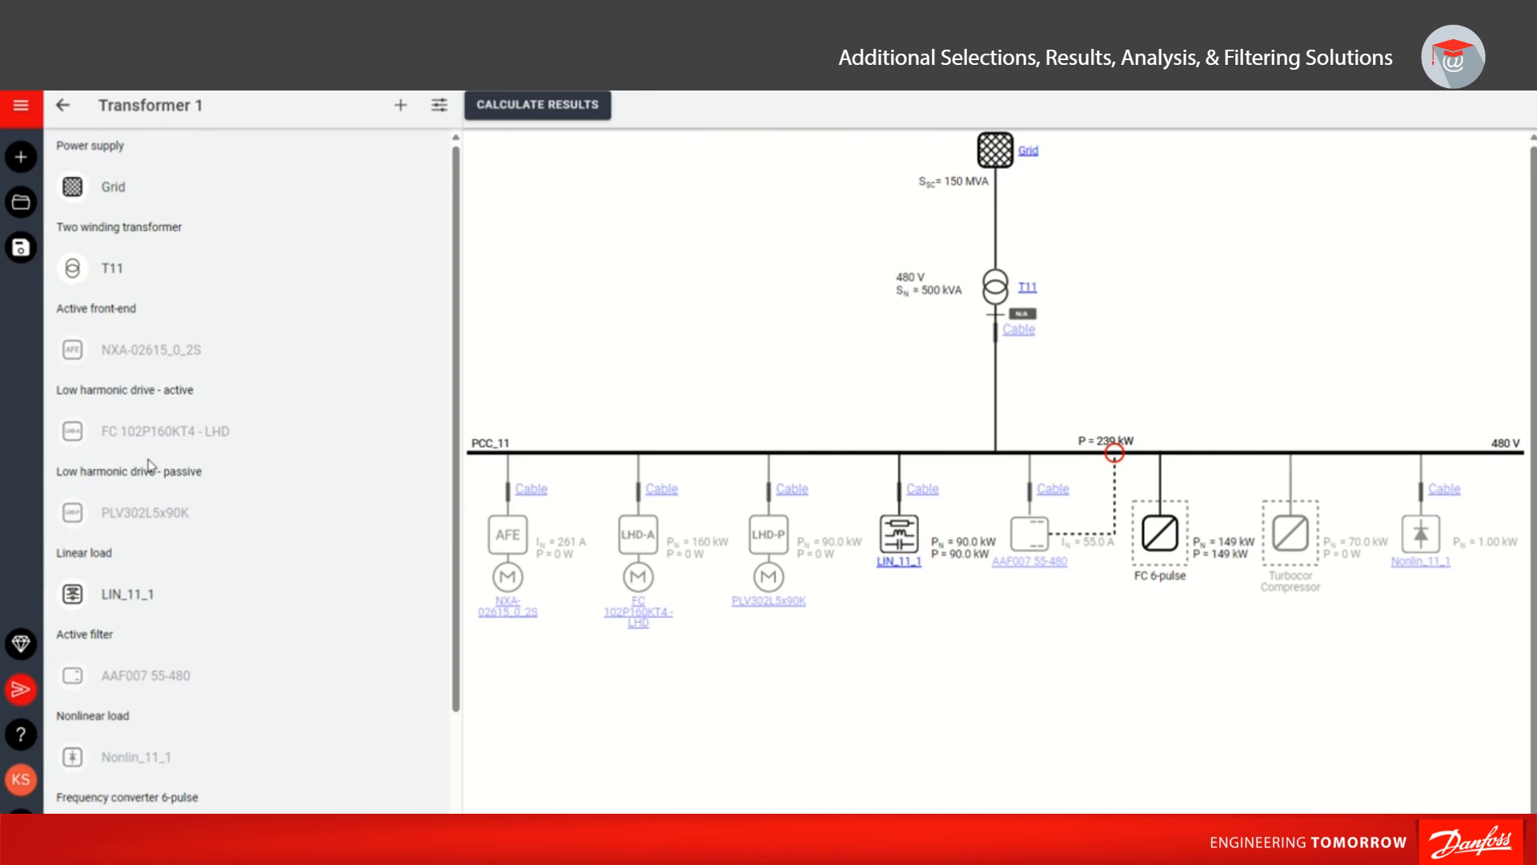
Review the drive series available for the active front-end without changing the model, and return to the Transformer 1 components.
left_click(158, 362)
left_click(180, 376)
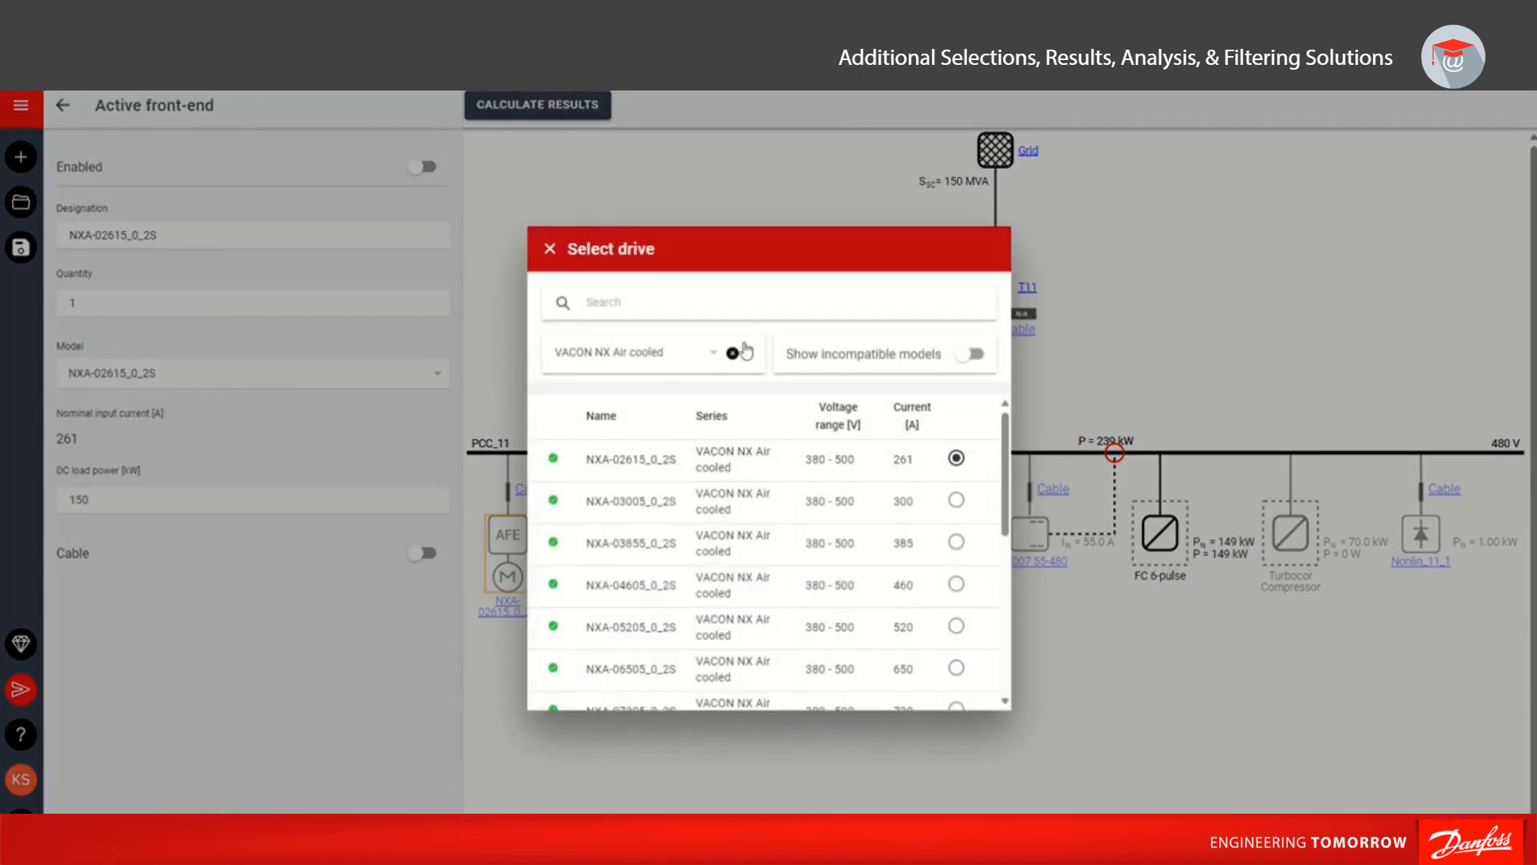
left_click(669, 361)
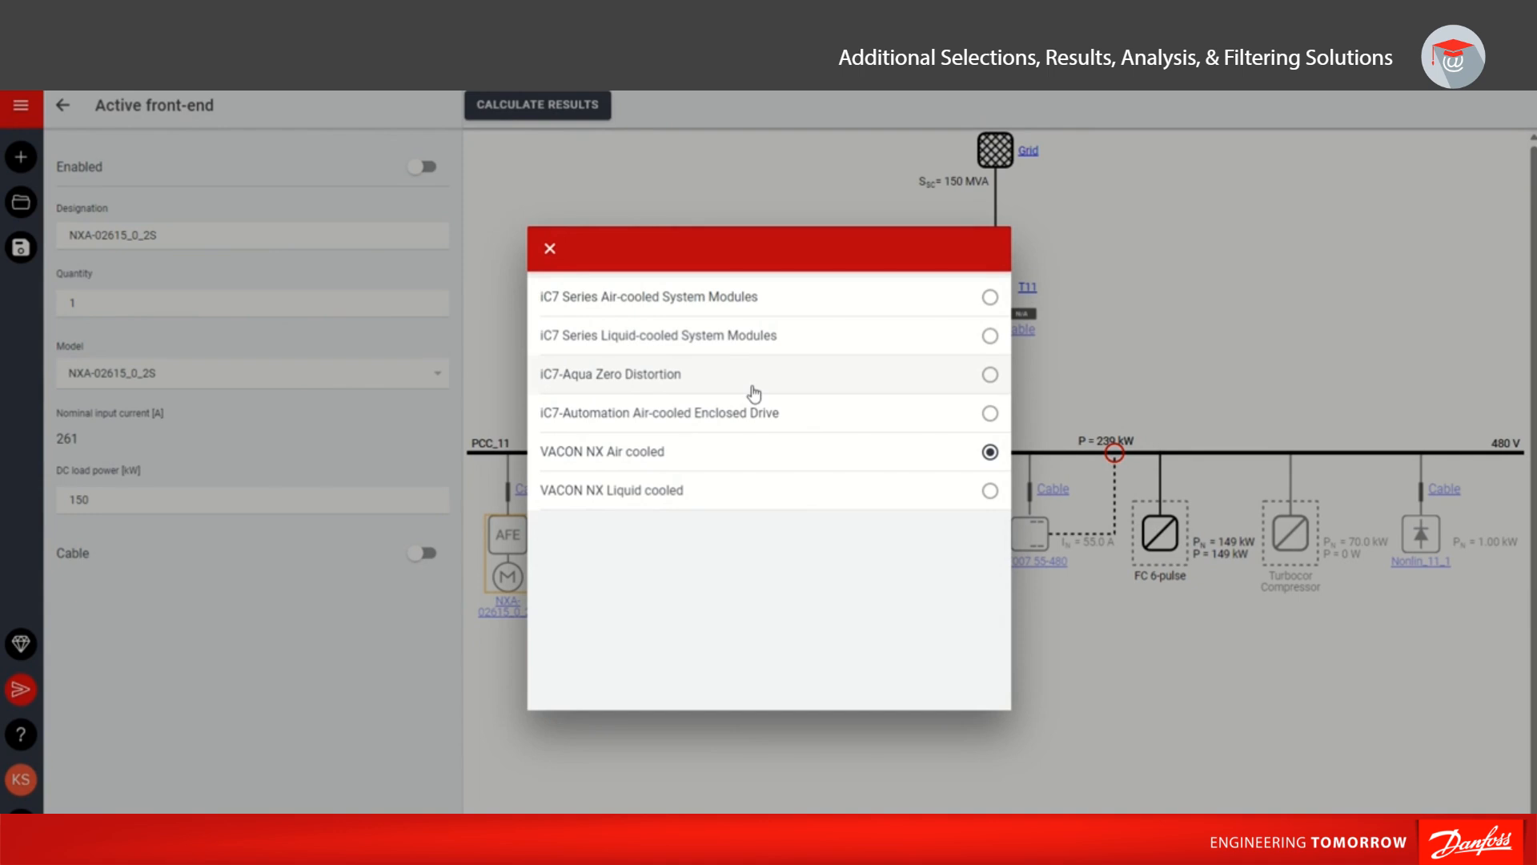
left_click(550, 255)
left_click(550, 250)
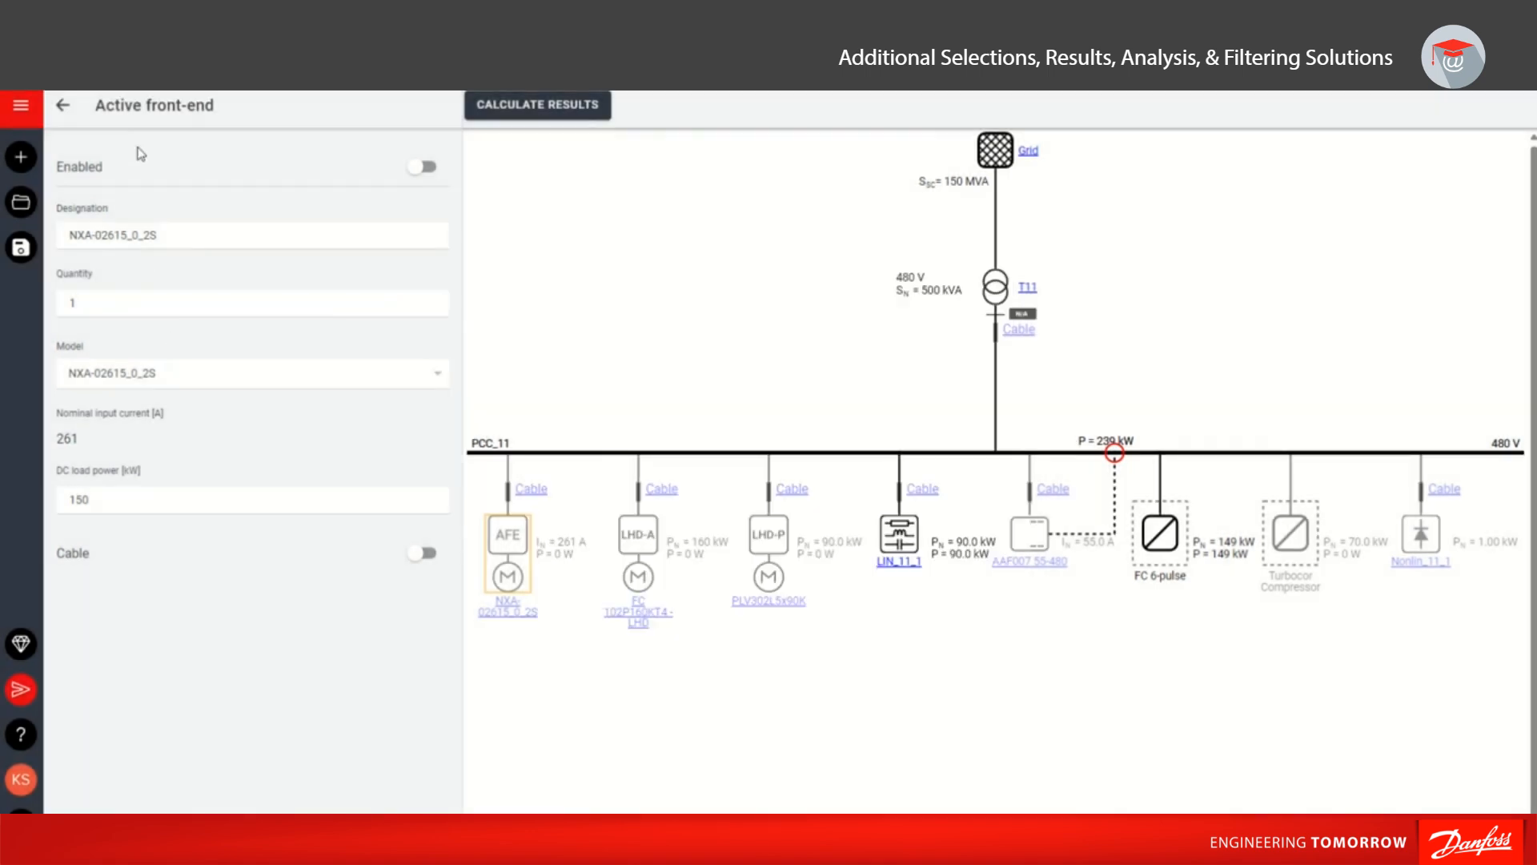
left_click(60, 107)
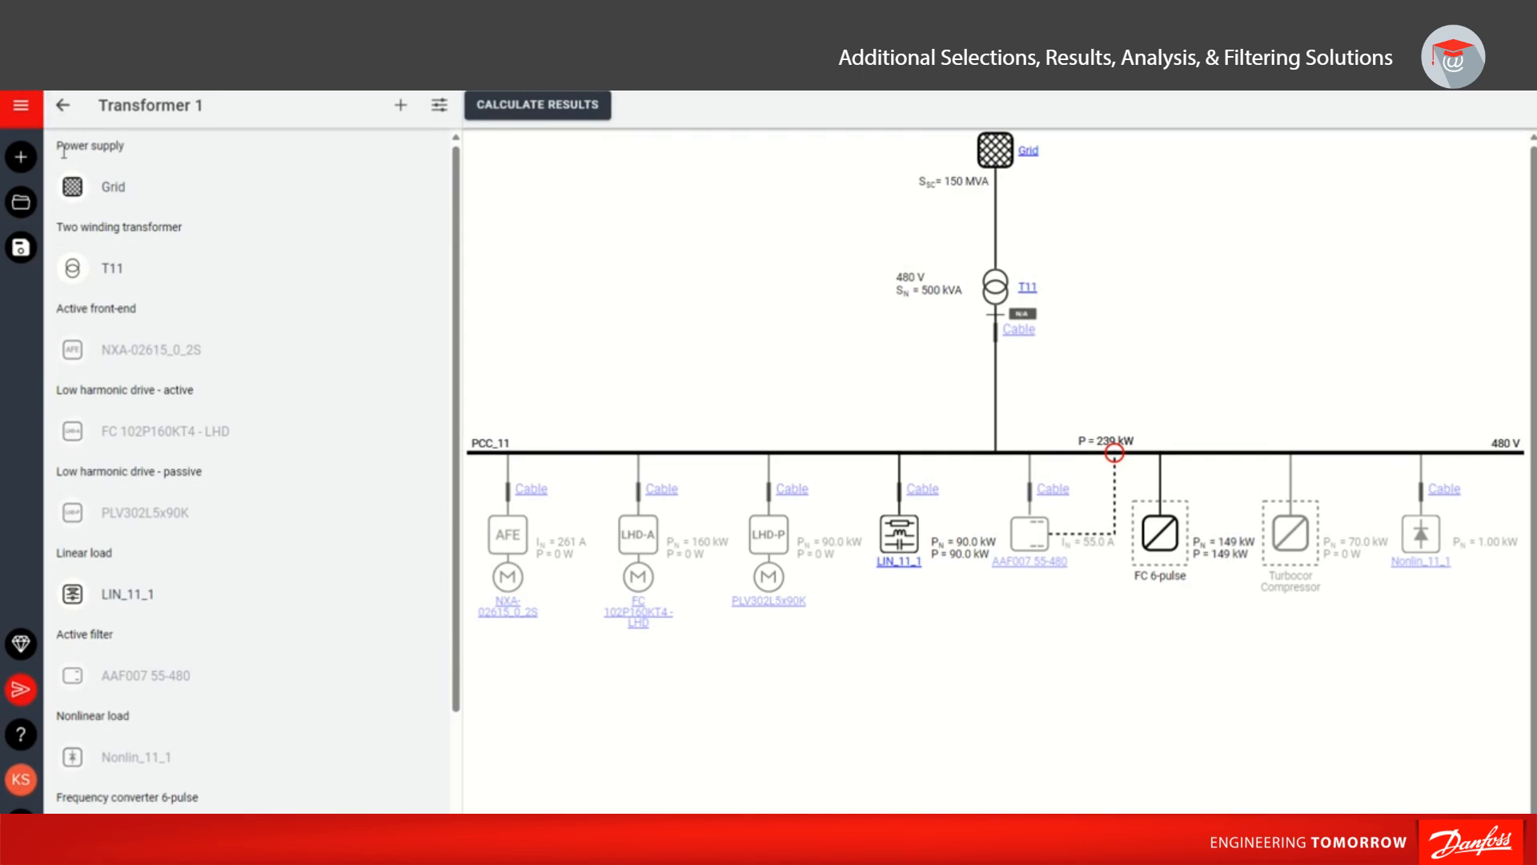
Review the drive series available for the active low harmonic drive, keep its model, and return to the Transformer 1 components.
left_click(178, 439)
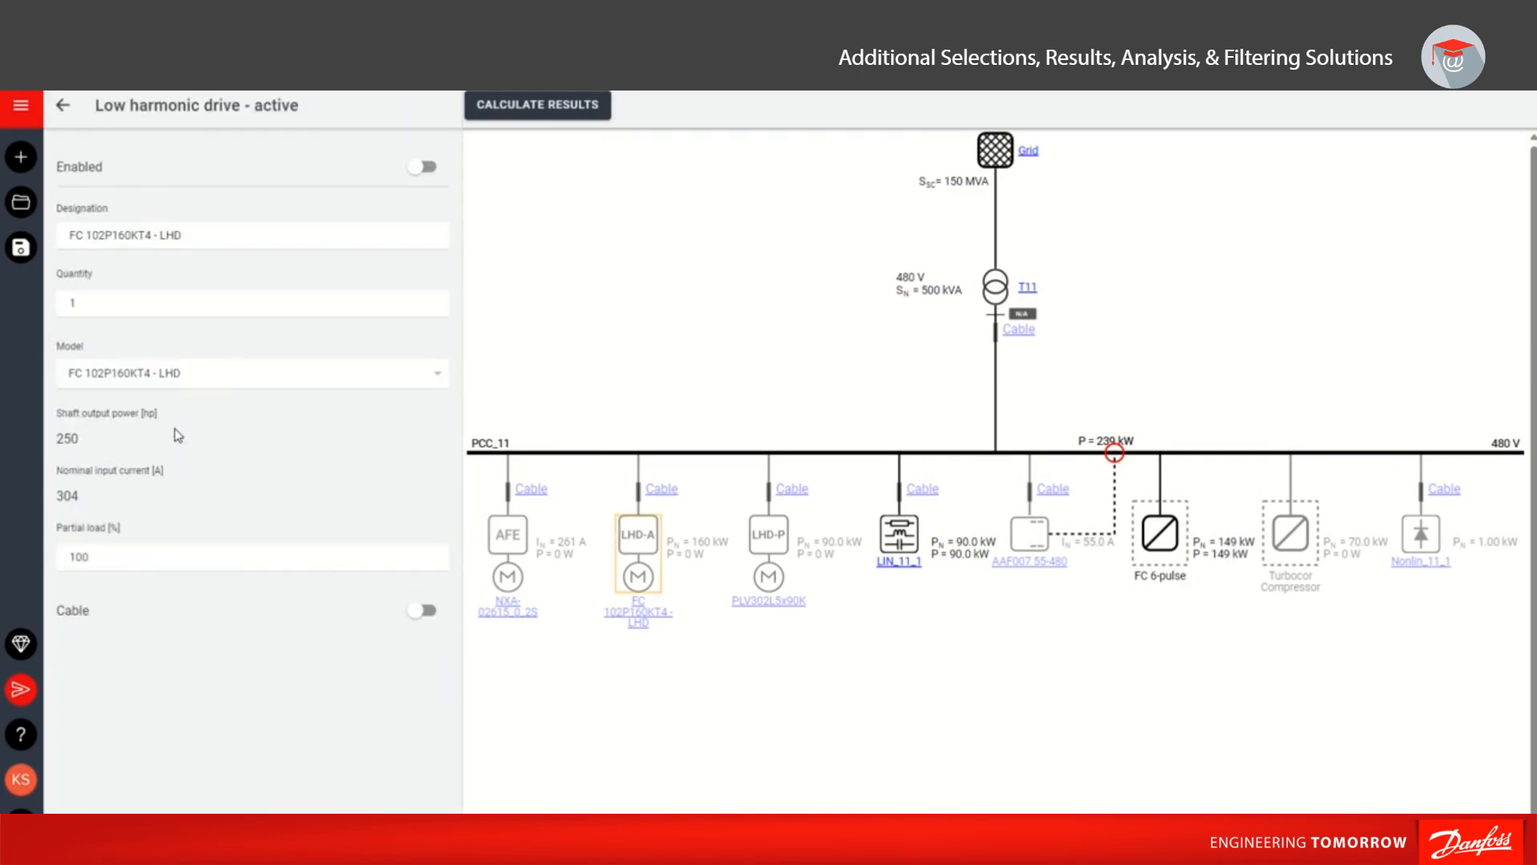
left_click(212, 386)
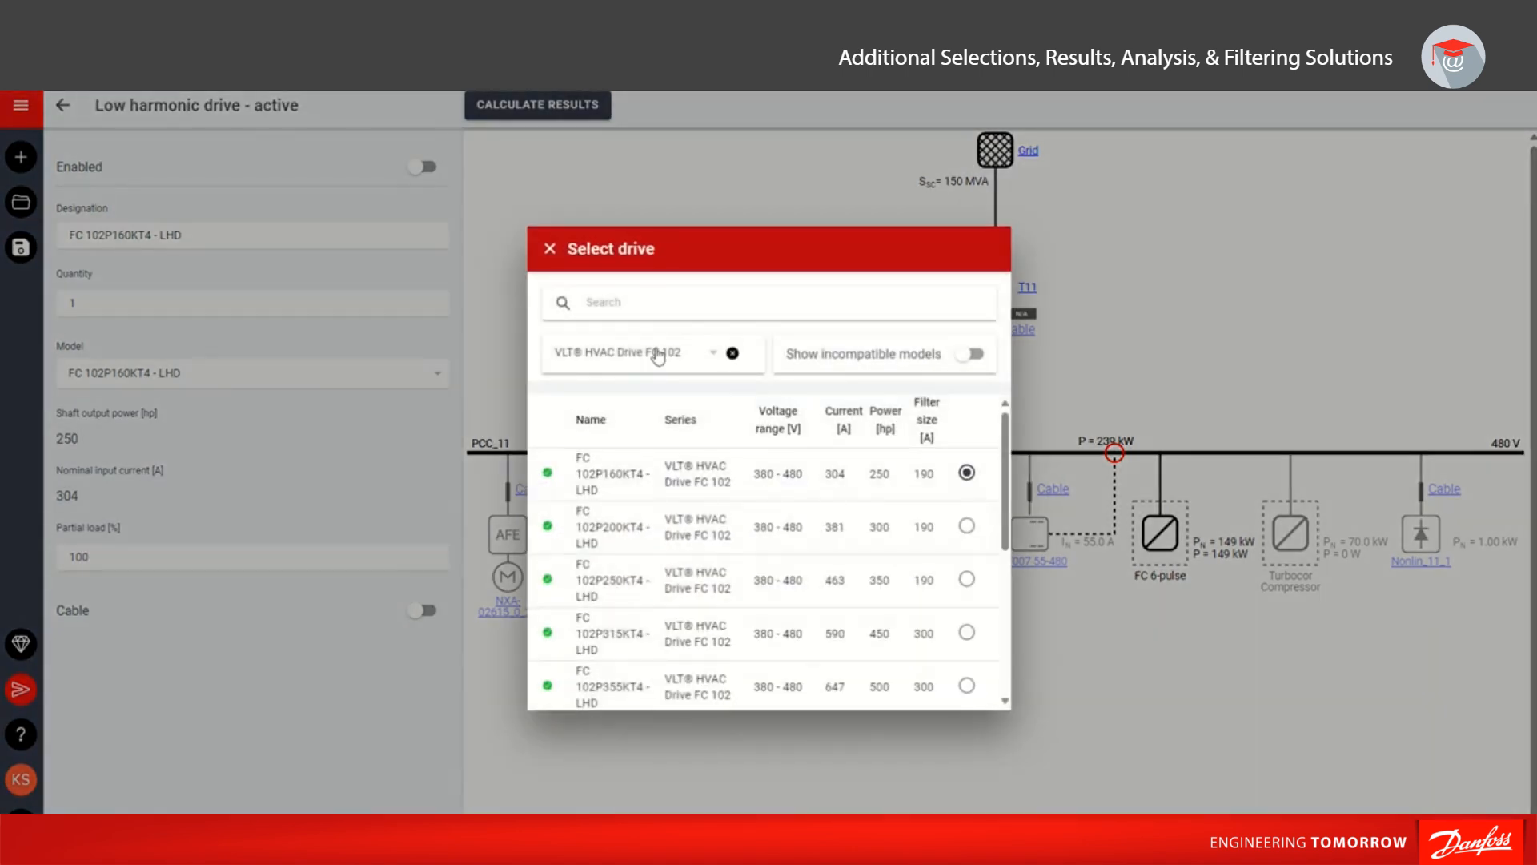
left_click(657, 356)
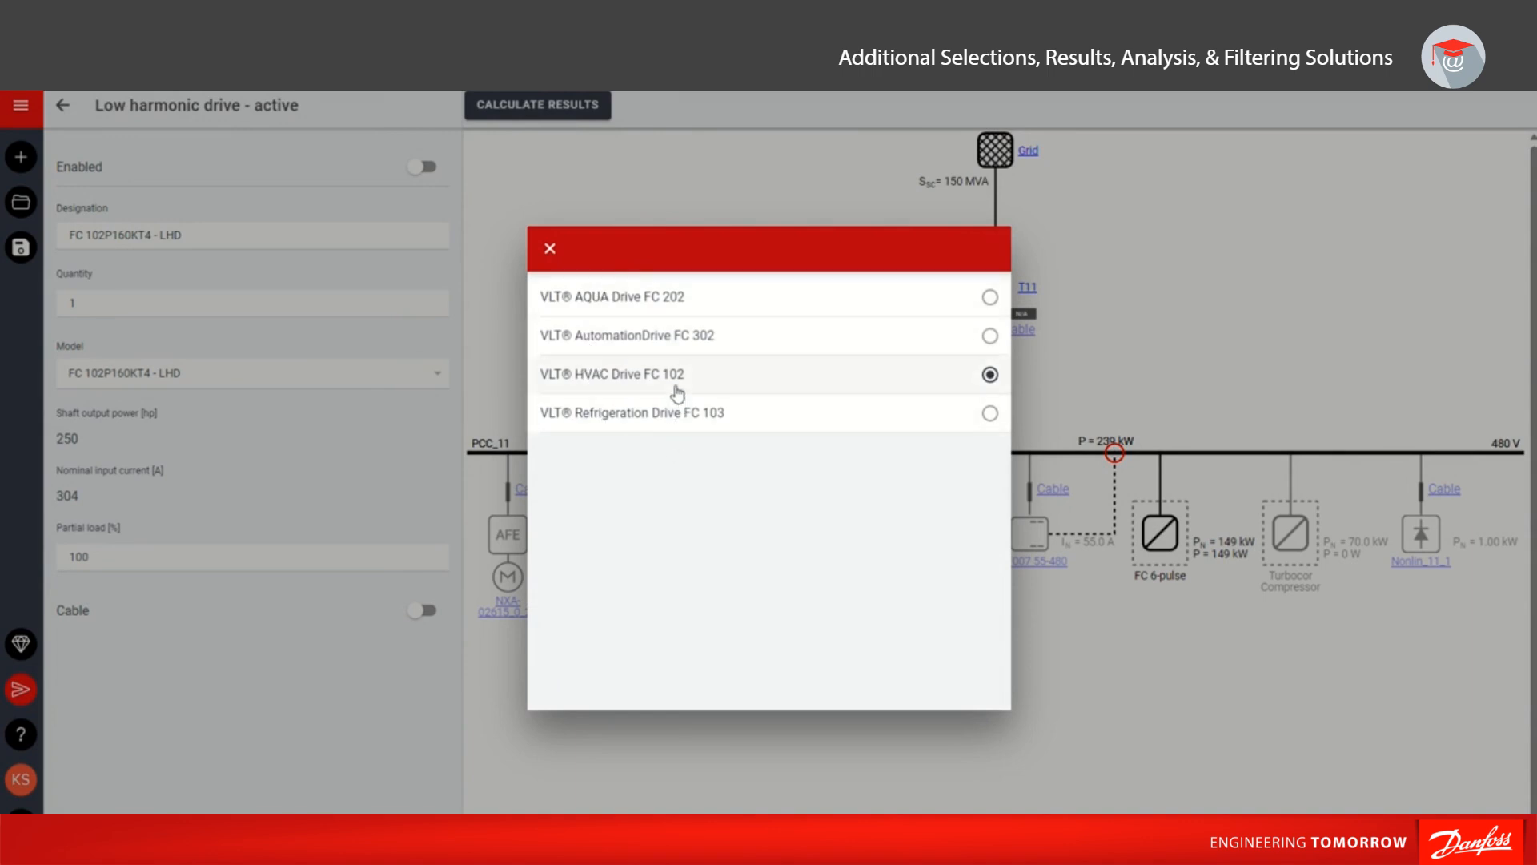
left_click(550, 249)
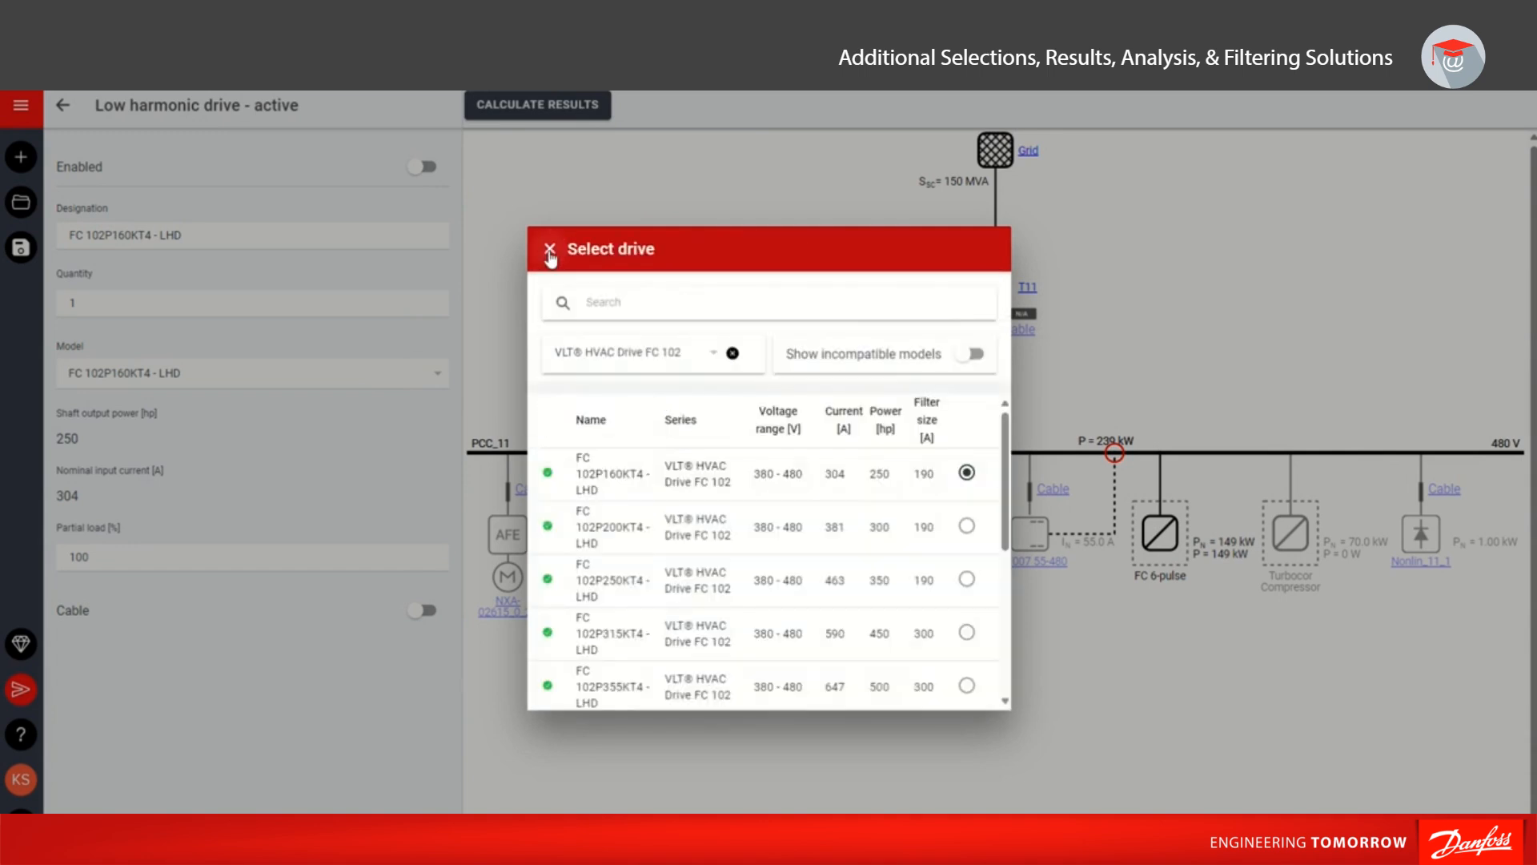
left_click(550, 250)
left_click(60, 108)
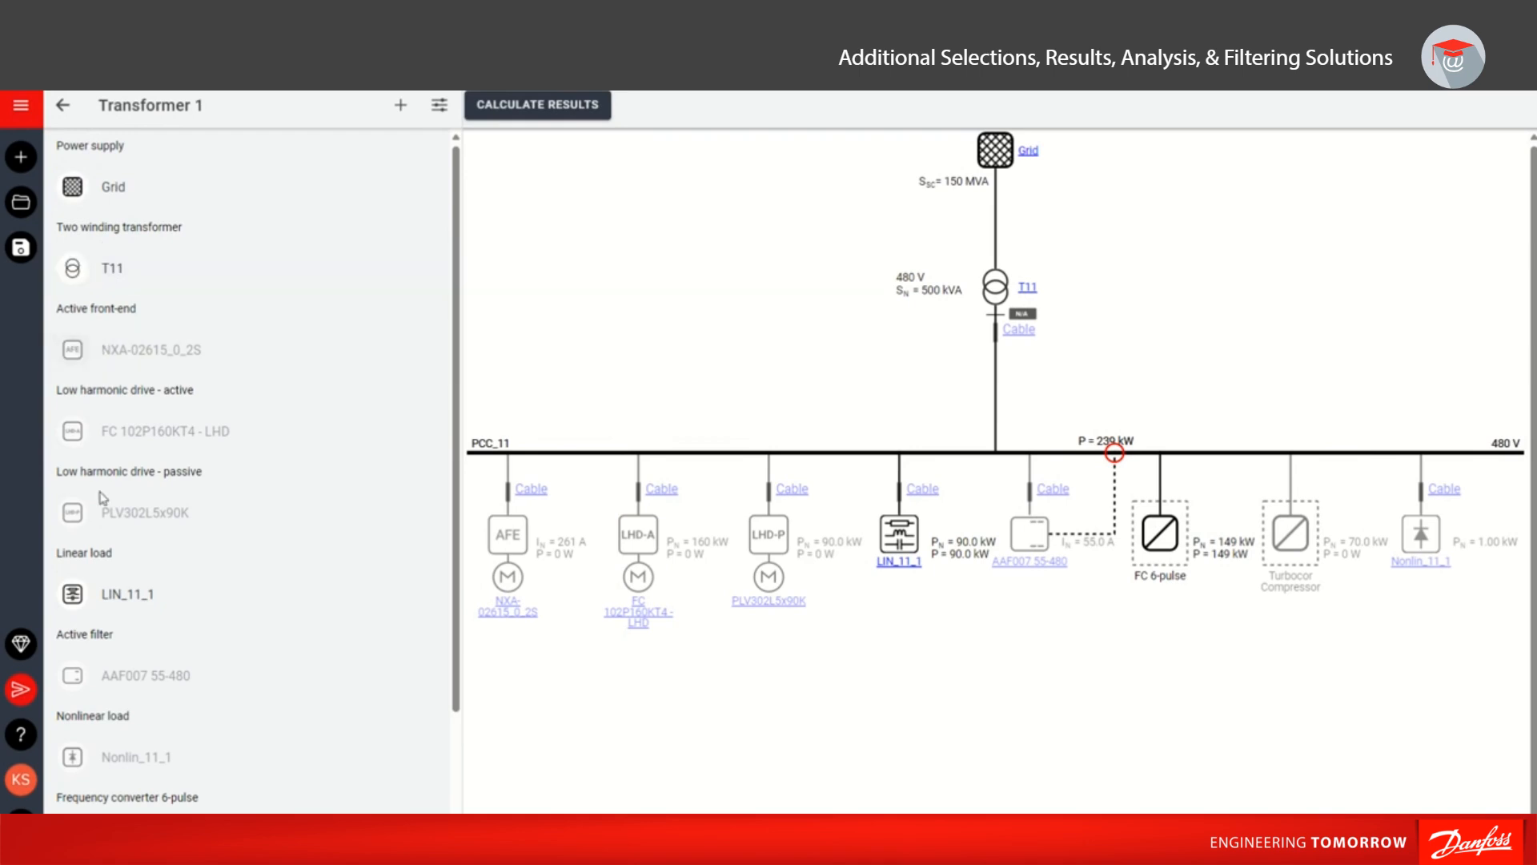
Return to the project level, open its results and expand the calculation overview for Transformer 1.
scroll(152, 725, "down", 2)
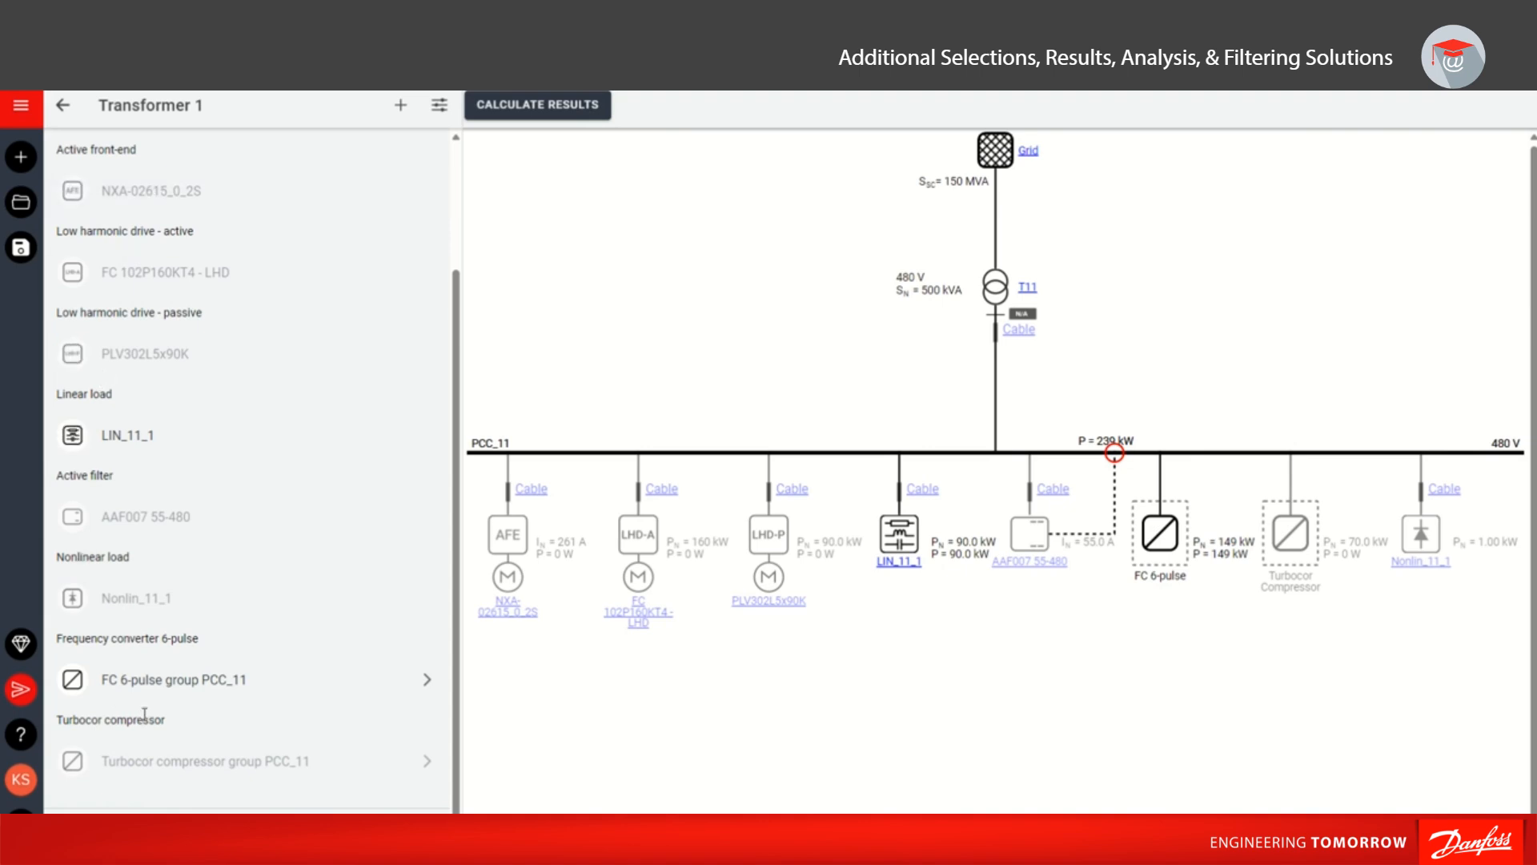
left_click(68, 109)
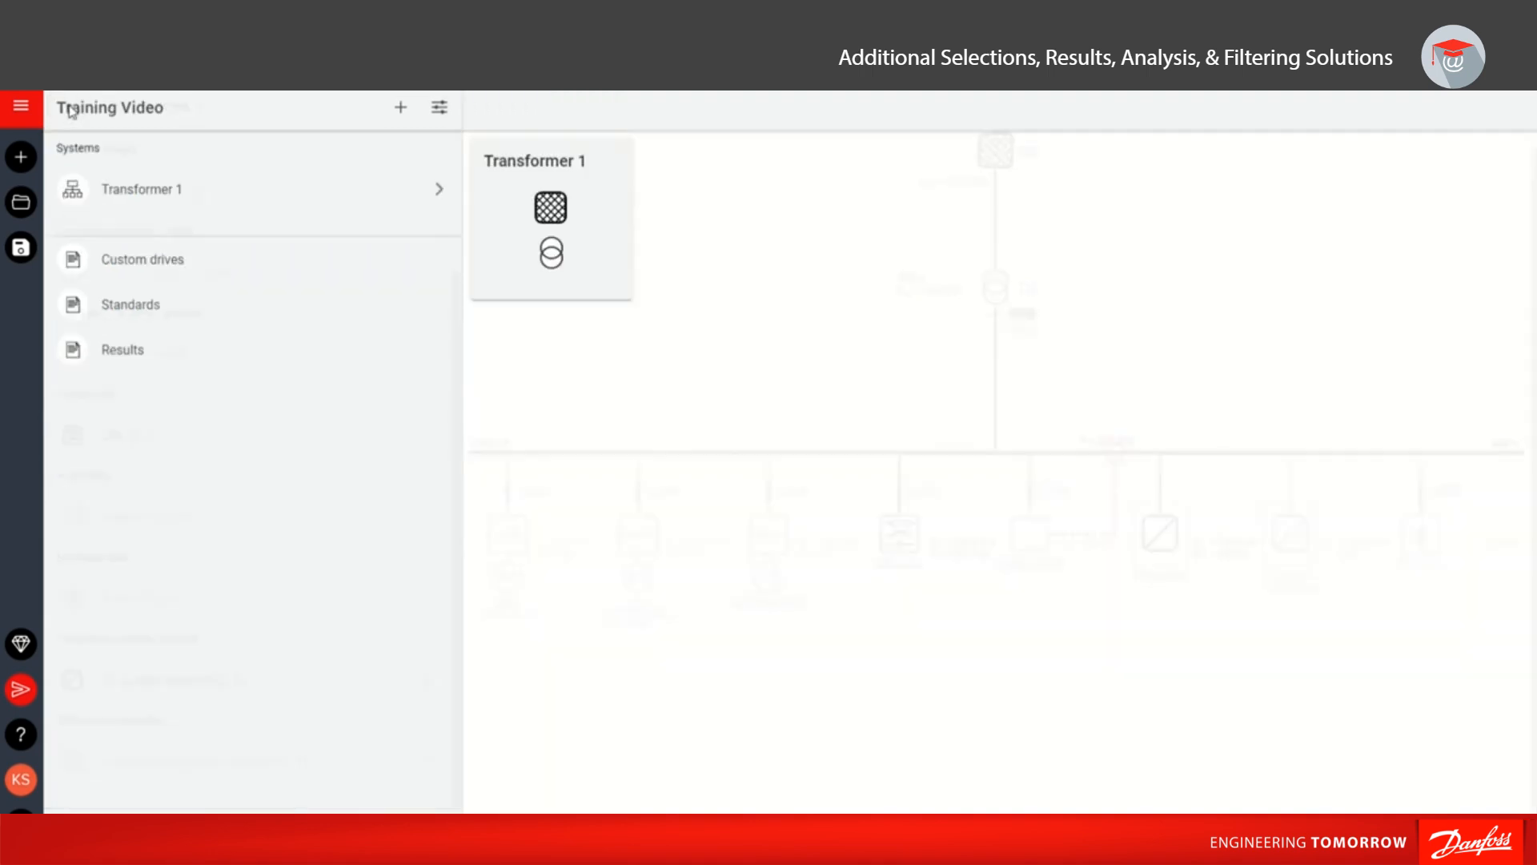
left_click(153, 357)
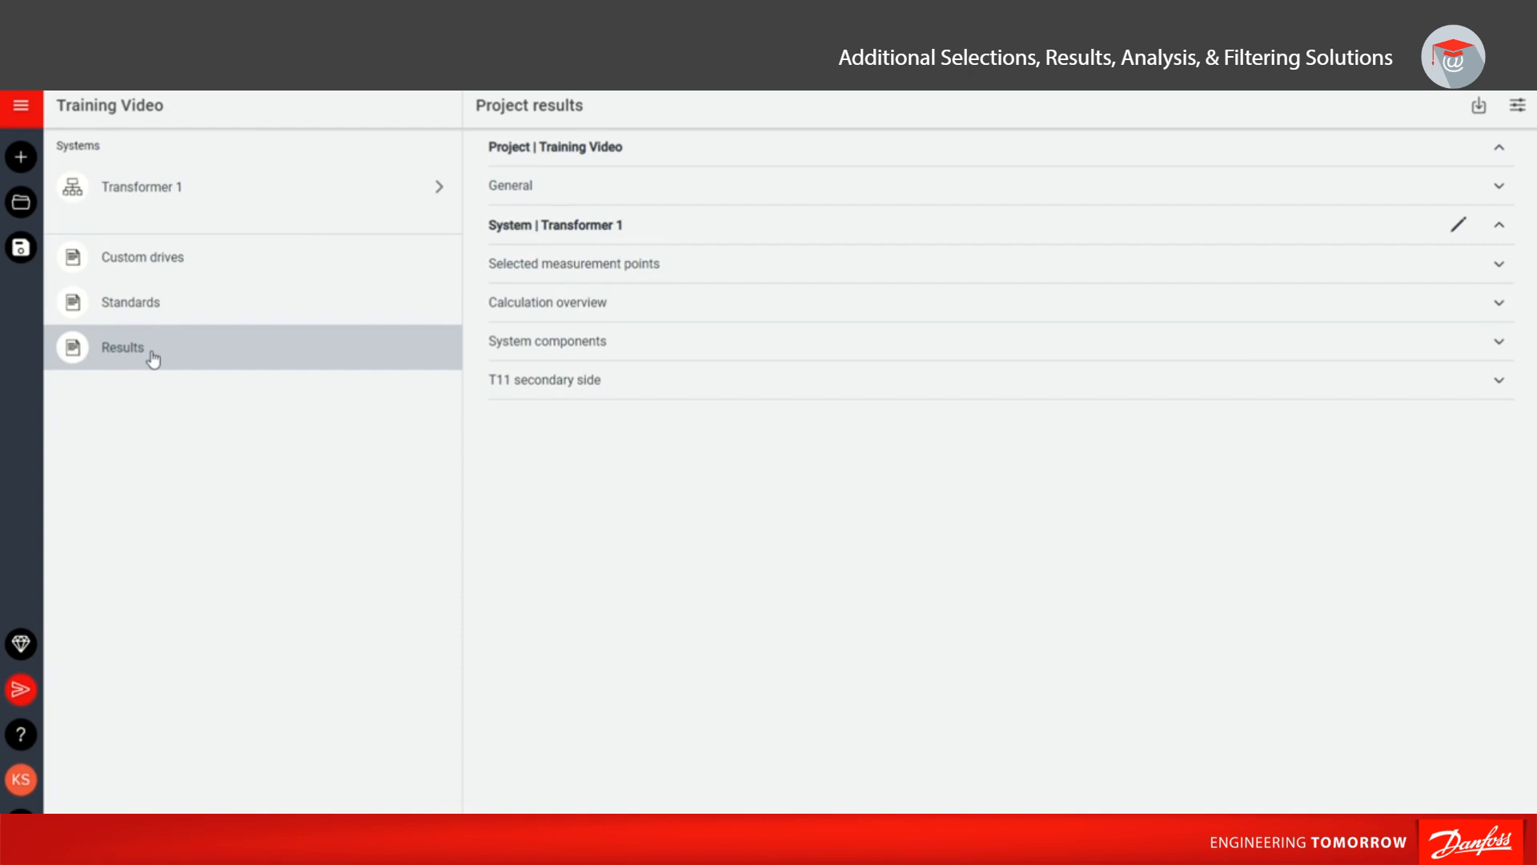
left_click(624, 307)
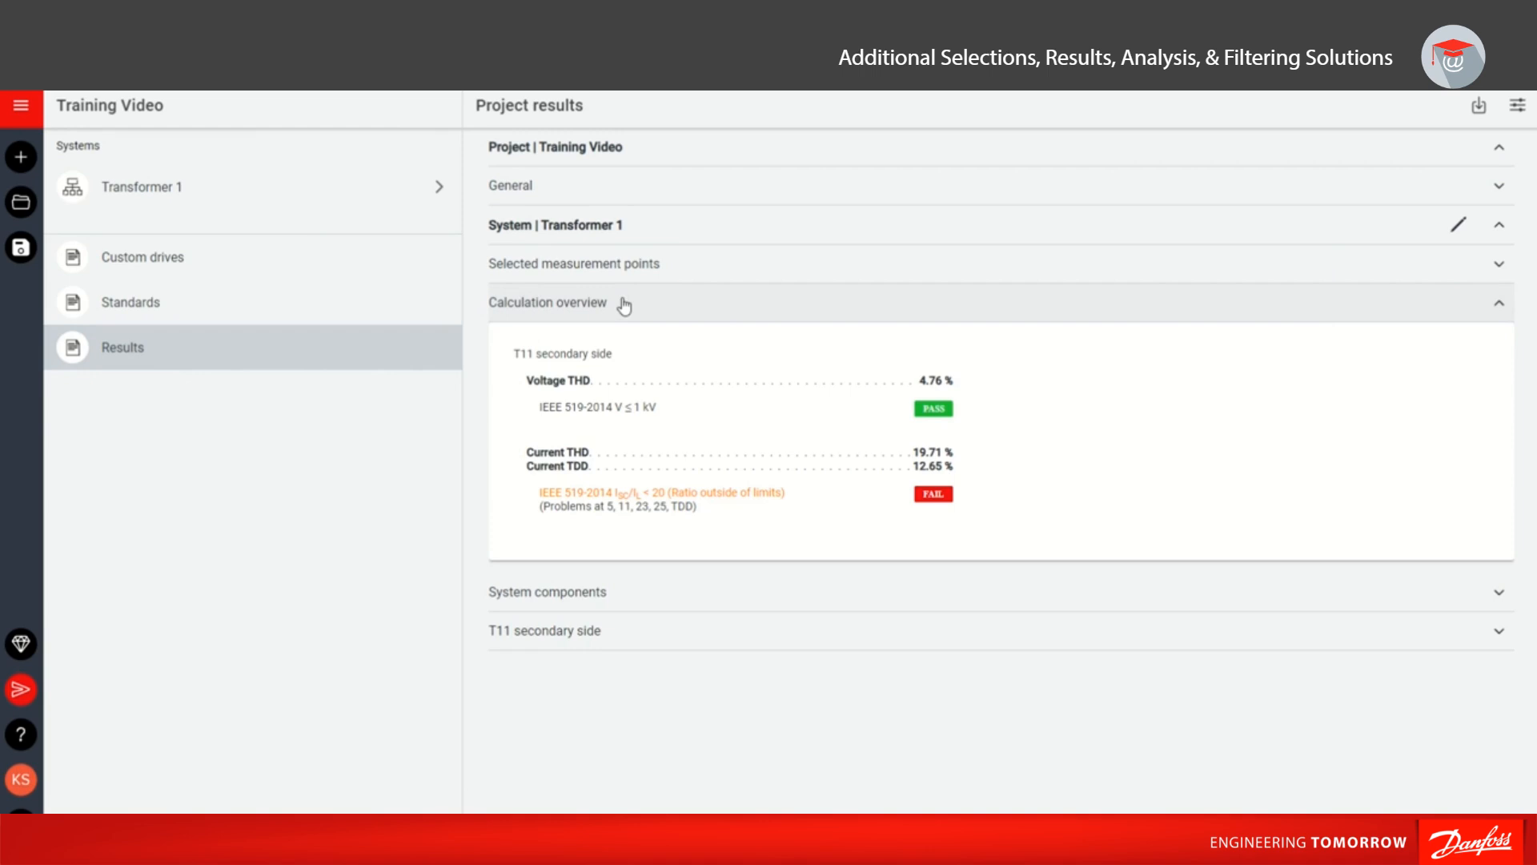
Examine the T11 secondary side's voltage and current harmonics, waveforms and calculated values.
left_click(731, 646)
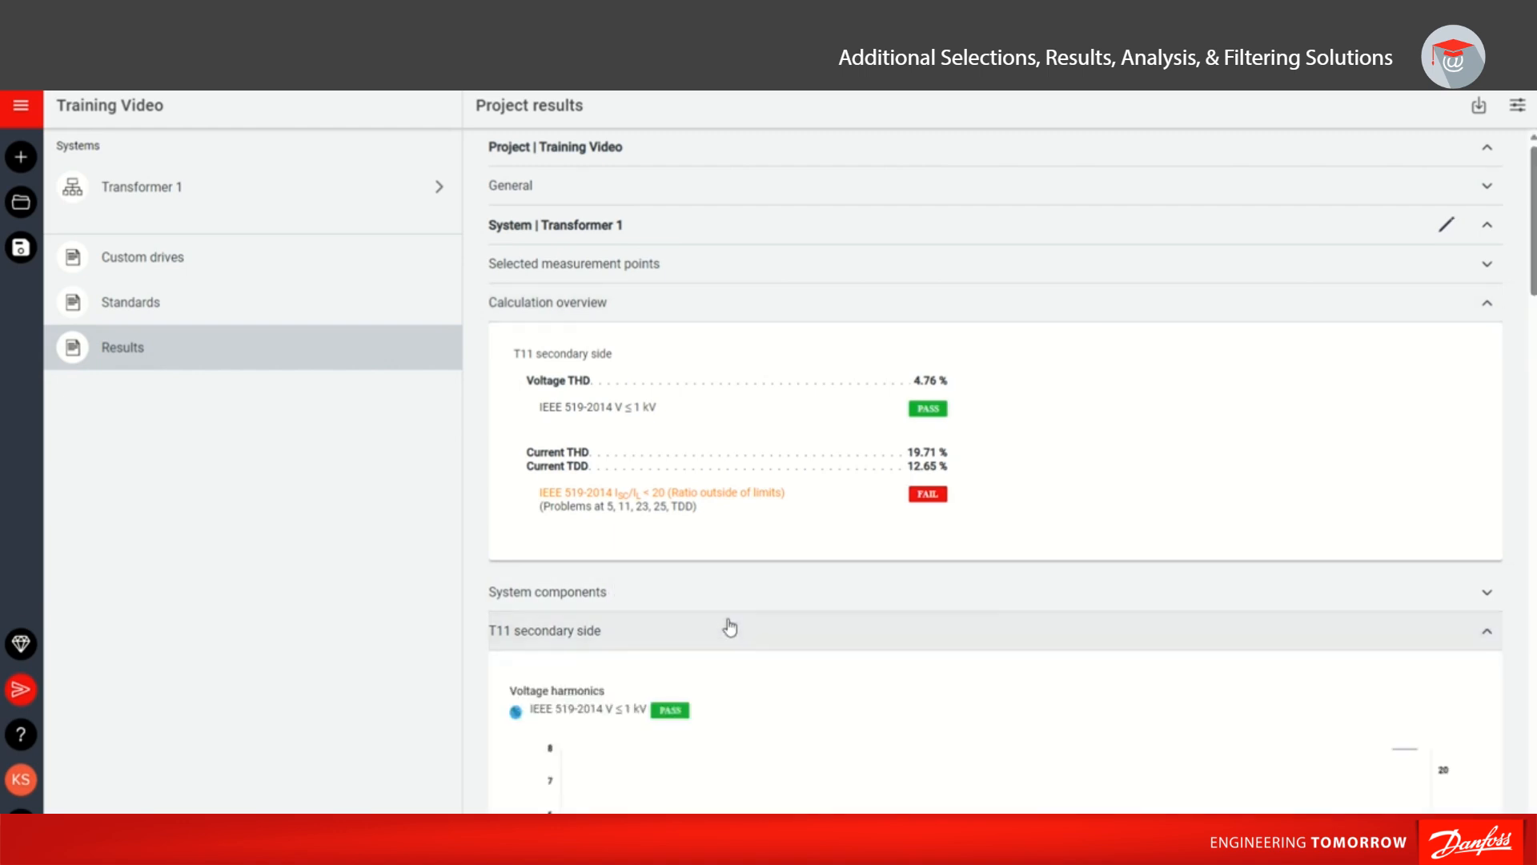
scroll(731, 633, "down", 5)
scroll(731, 627, "down", 5)
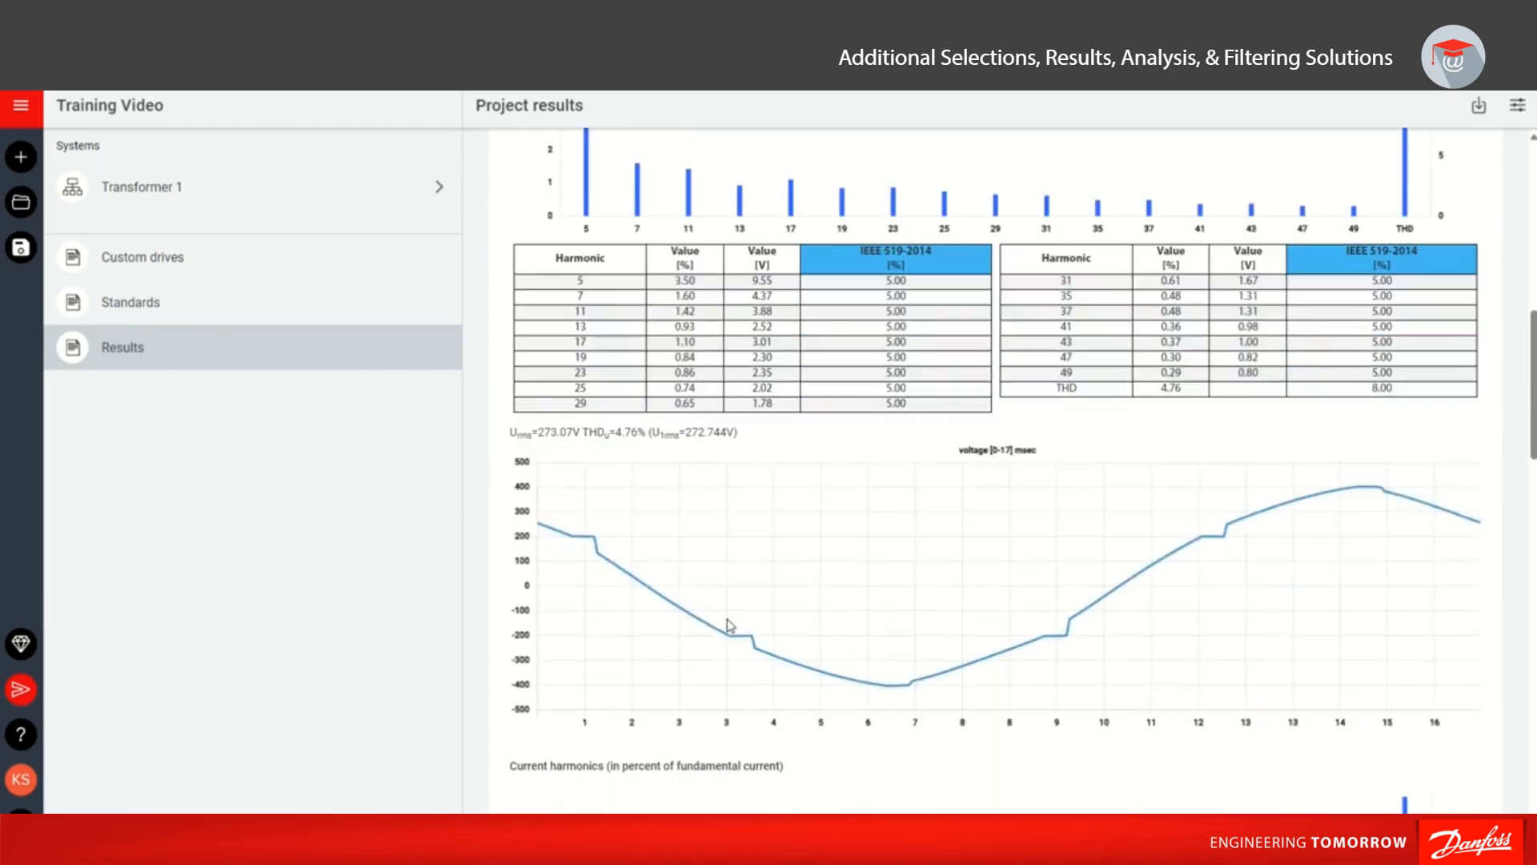
scroll(724, 616, "down", 8)
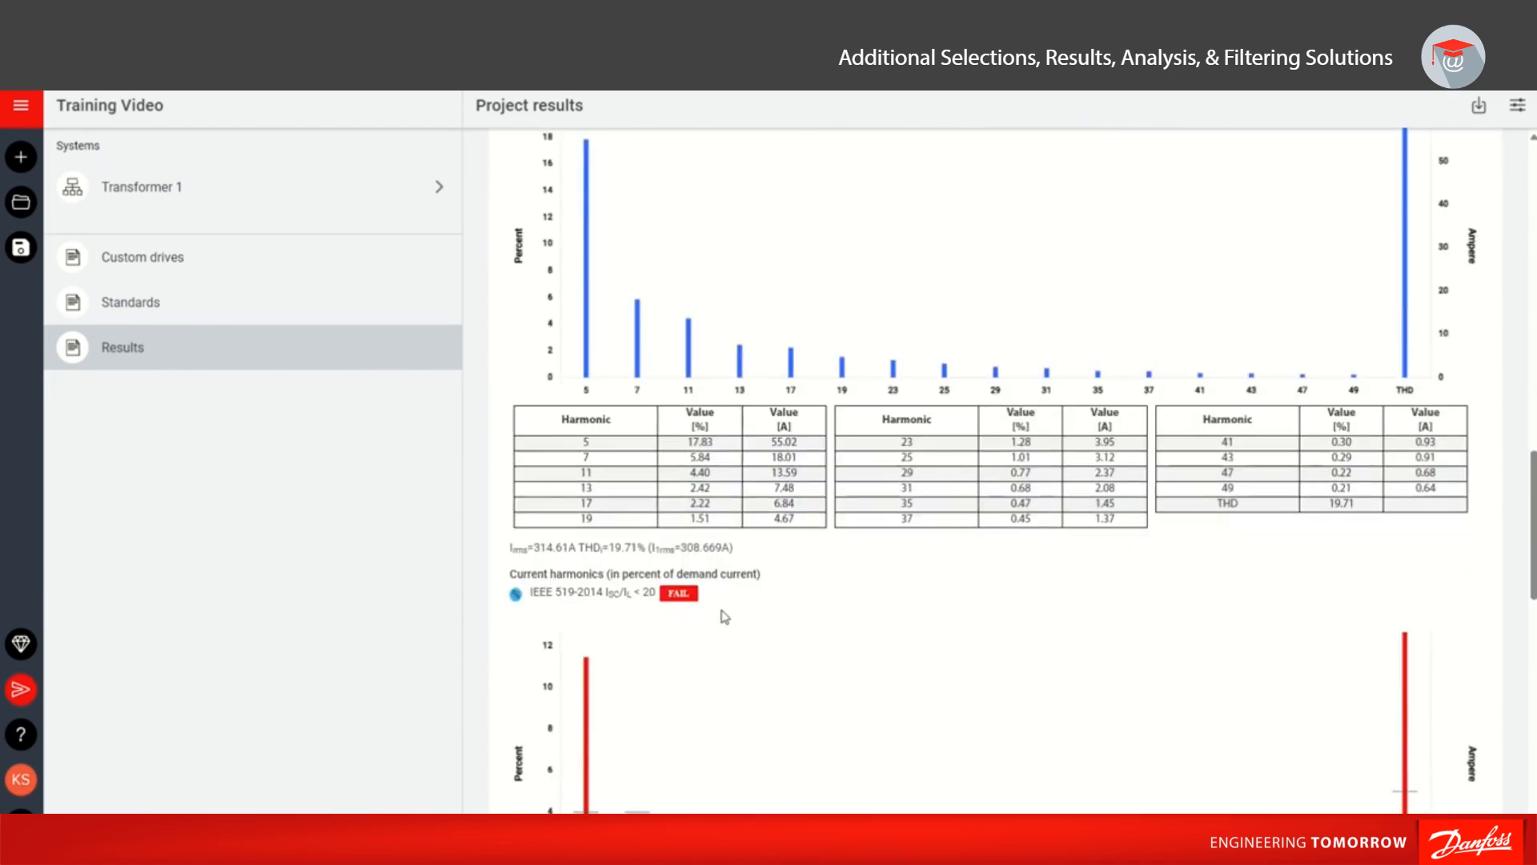
scroll(725, 613, "down", 5)
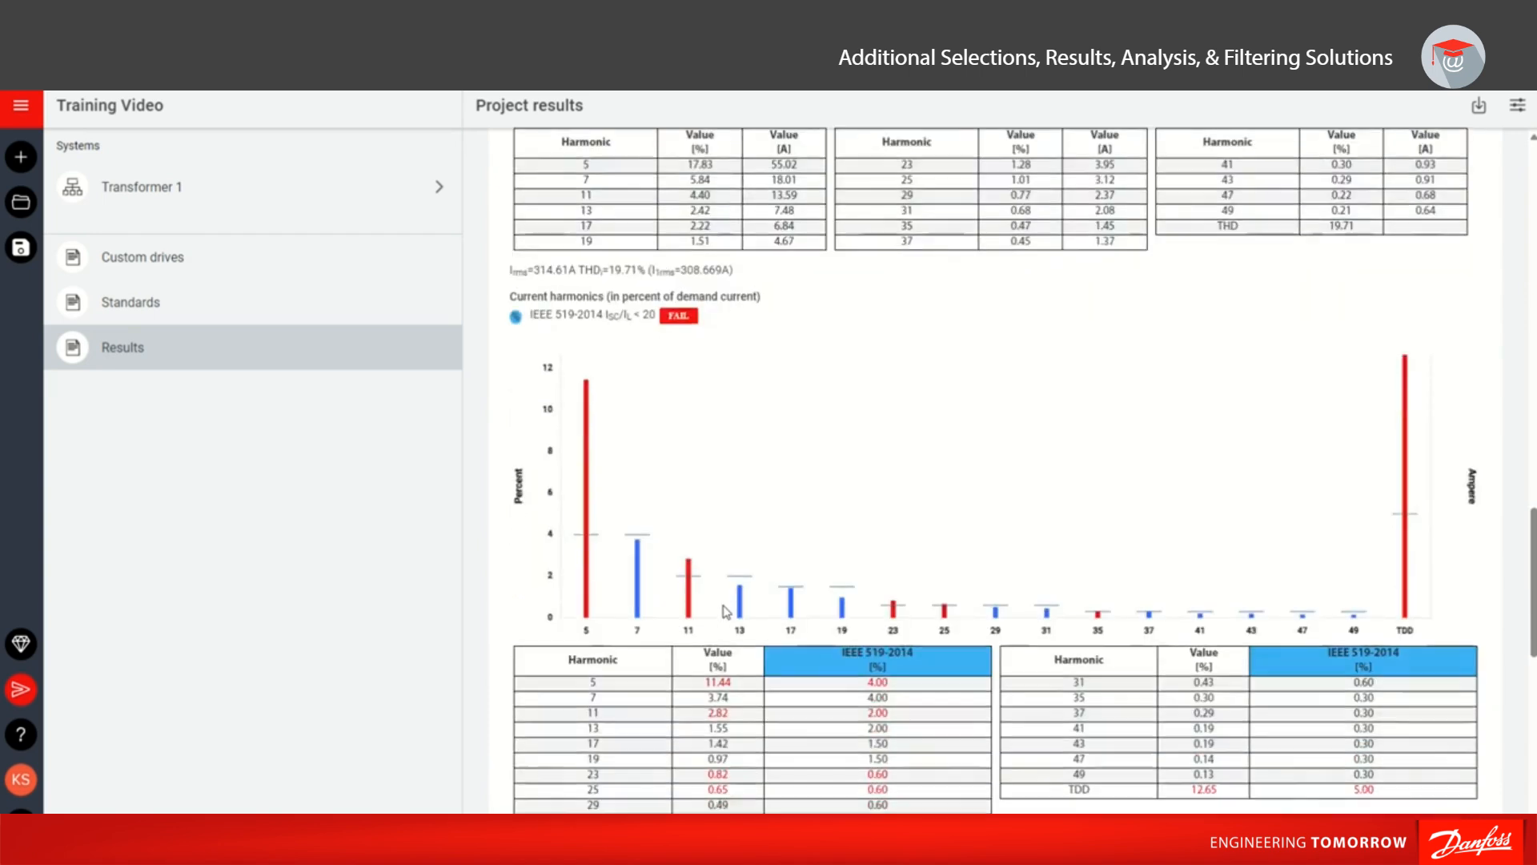
scroll(724, 604, "down", 8)
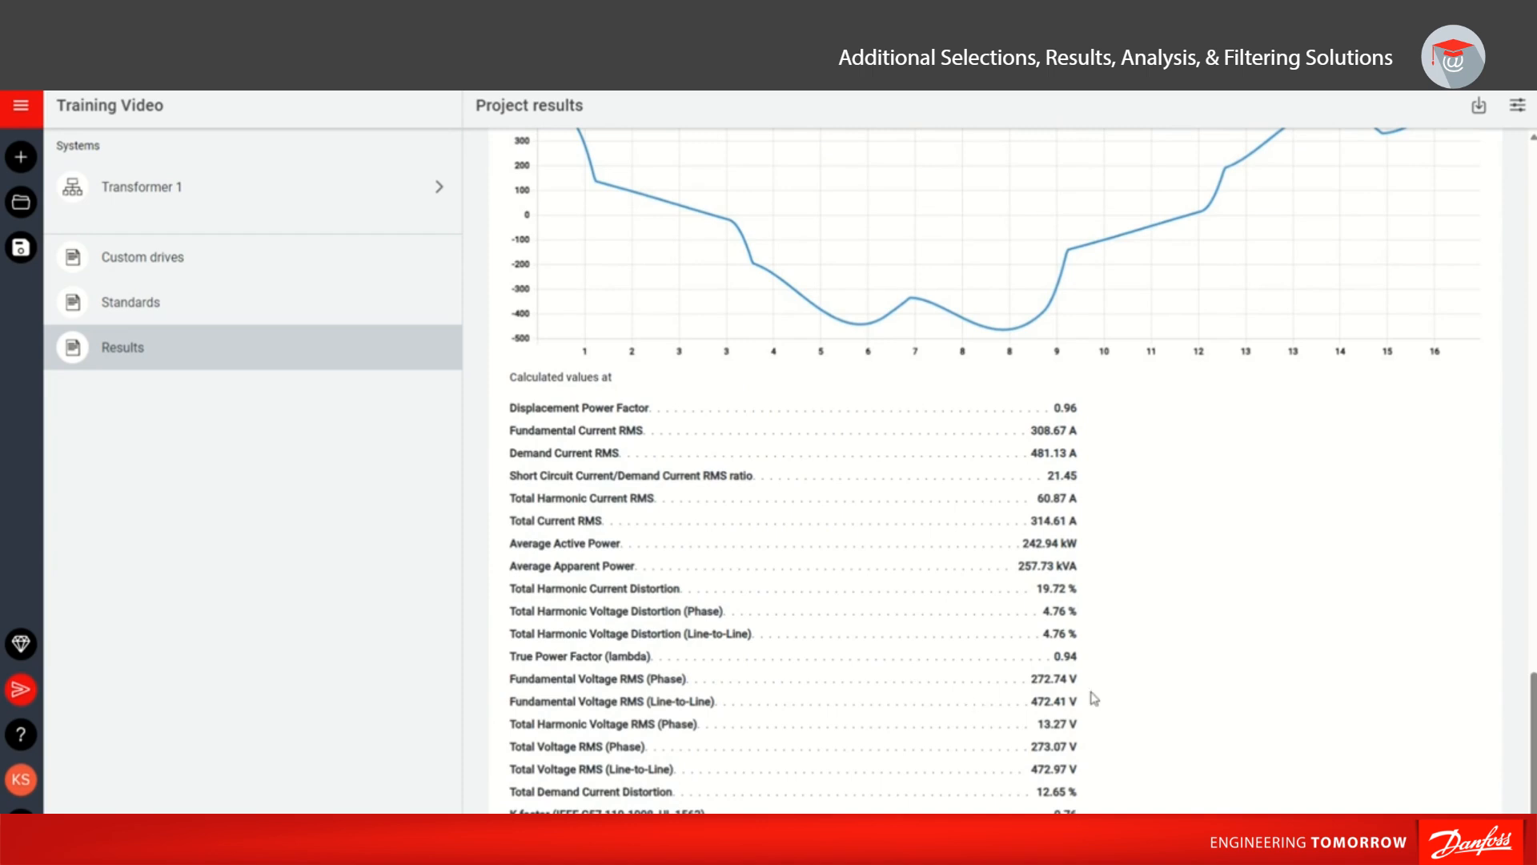
scroll(1077, 681, "down", 1)
scroll(1121, 601, "up", 12)
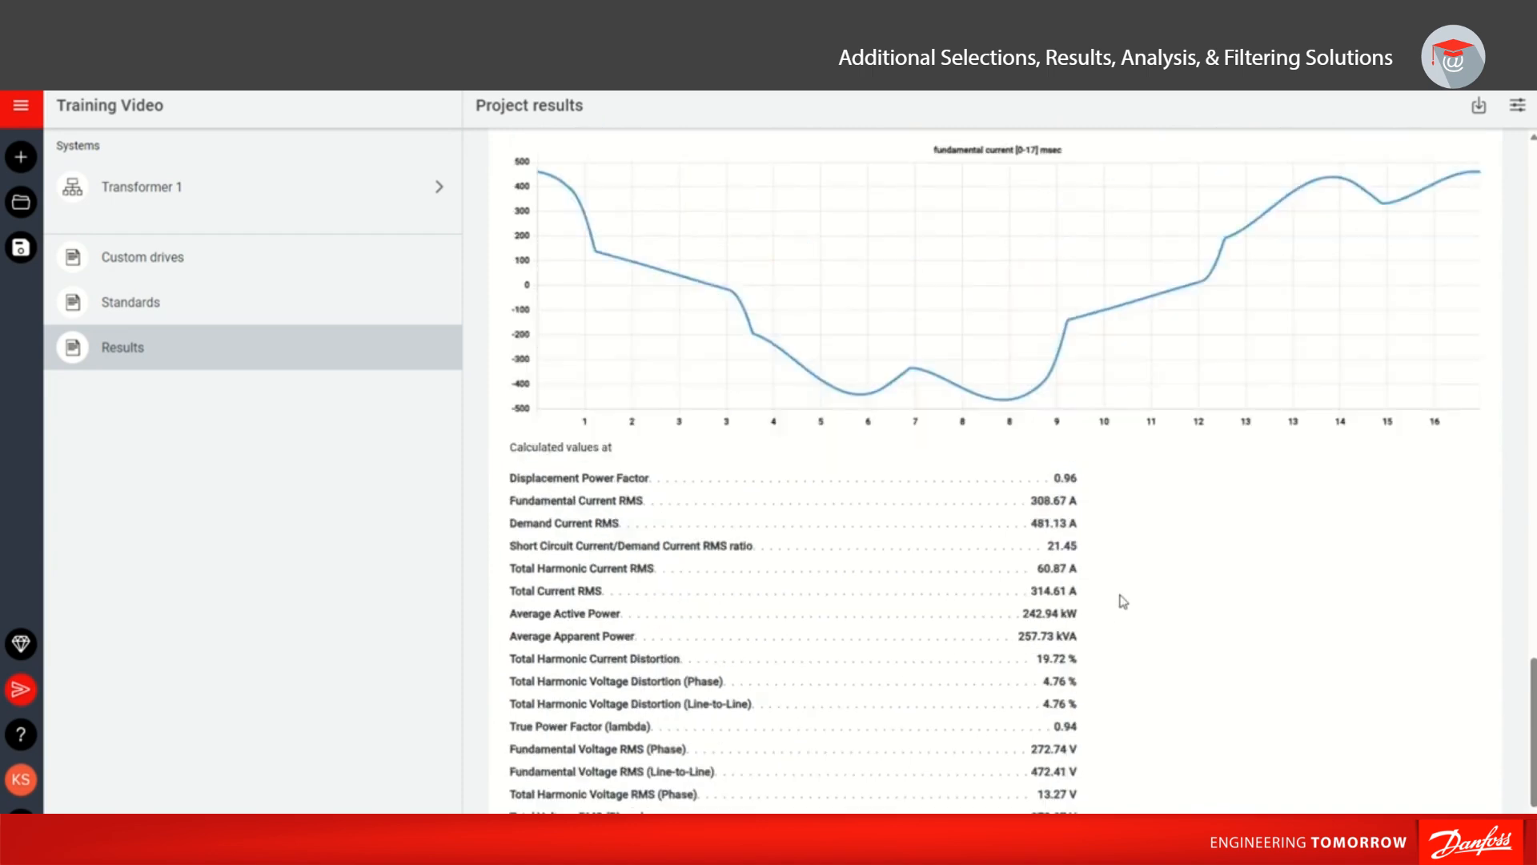
scroll(1122, 601, "up", 15)
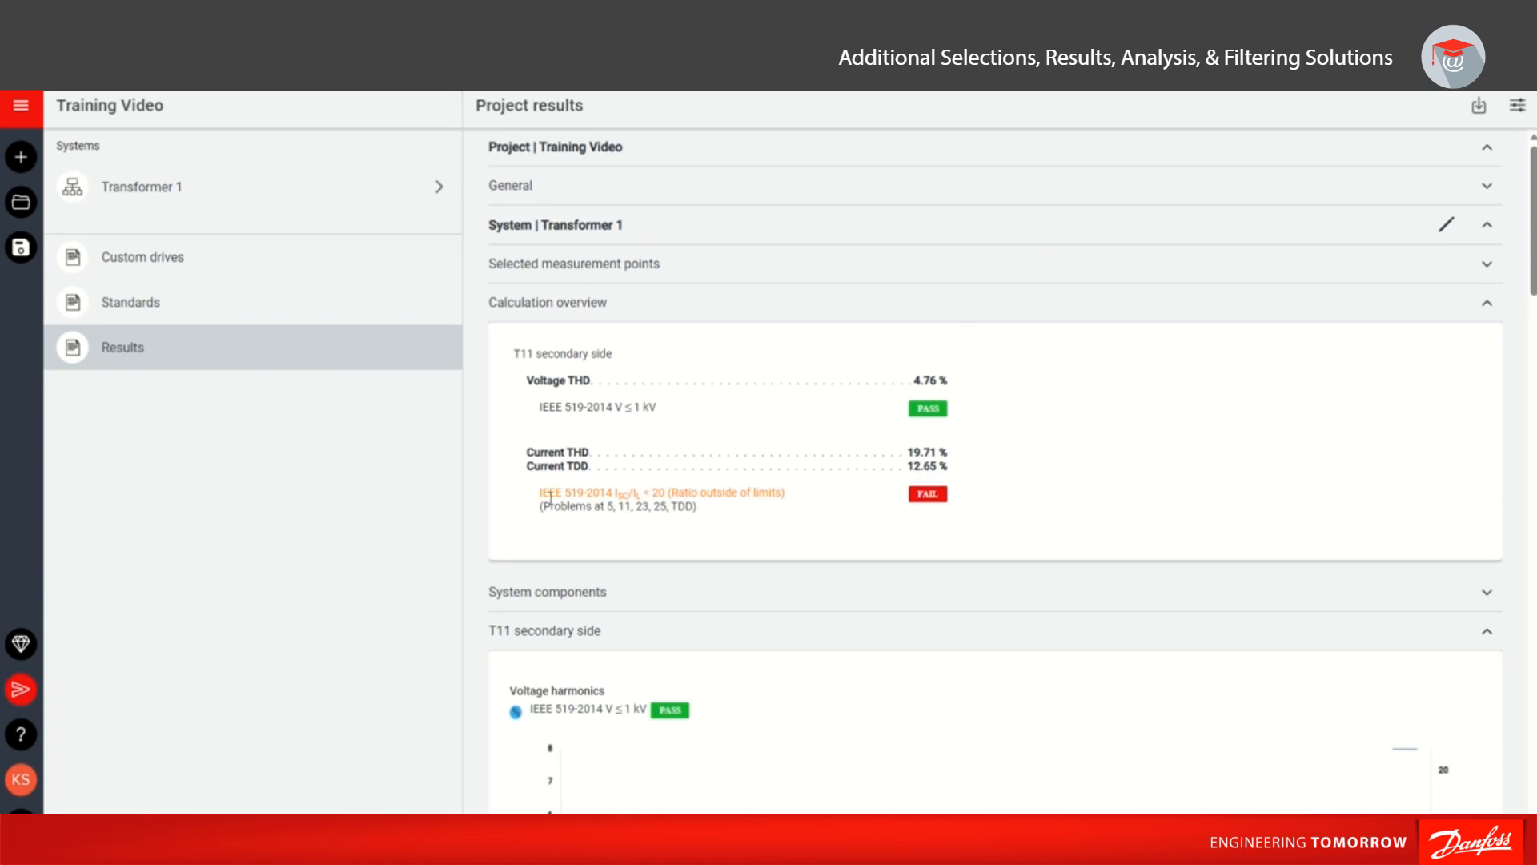
Compare the IEEE 519-2014 short circuit ratio category in the overview with the calculated short circuit/demand current ratio.
left_click_drag(556, 492, 592, 492)
scroll(787, 495, "down", 1)
scroll(786, 478, "down", 15)
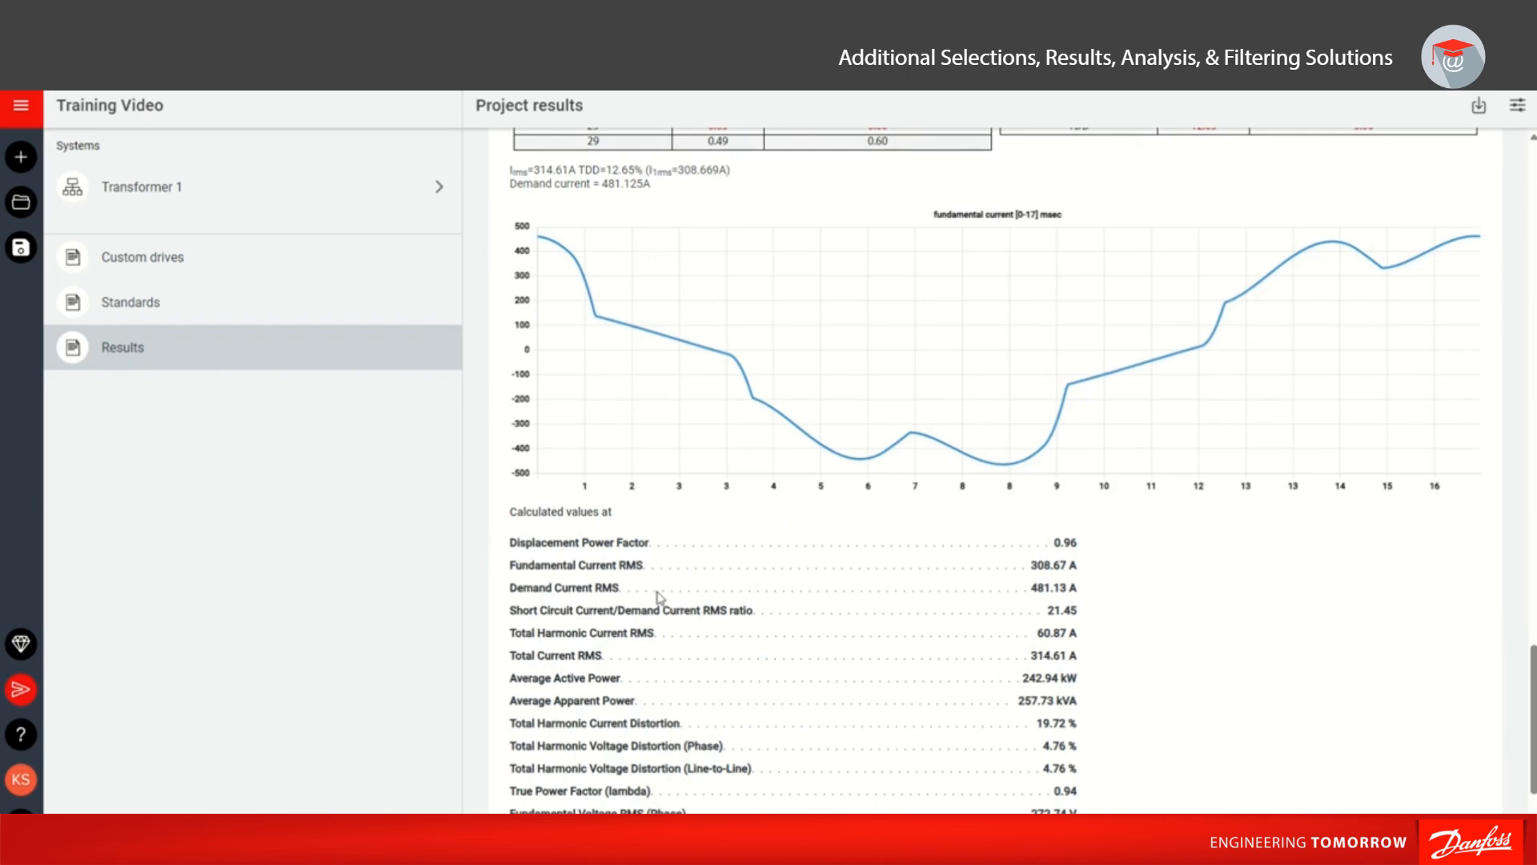
left_click_drag(513, 609, 1071, 618)
left_click(1085, 622)
scroll(1077, 613, "up", 15)
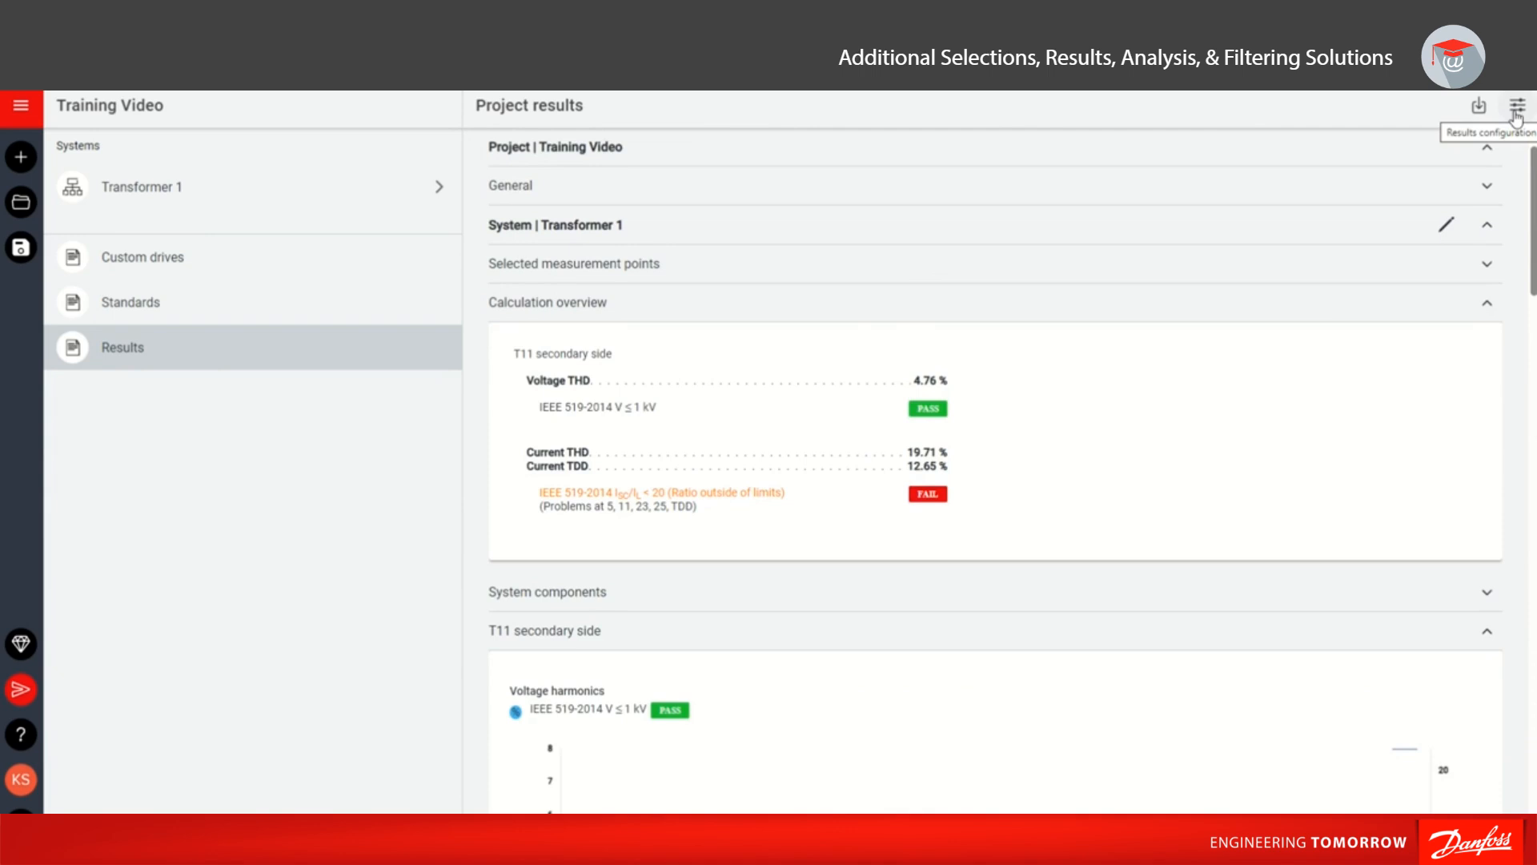
Set the transformer secondary's IEEE 519-2014 short circuit current ratio to 20 ≤ Isc/IL < 50 in the results' standards configuration.
left_click(1516, 116)
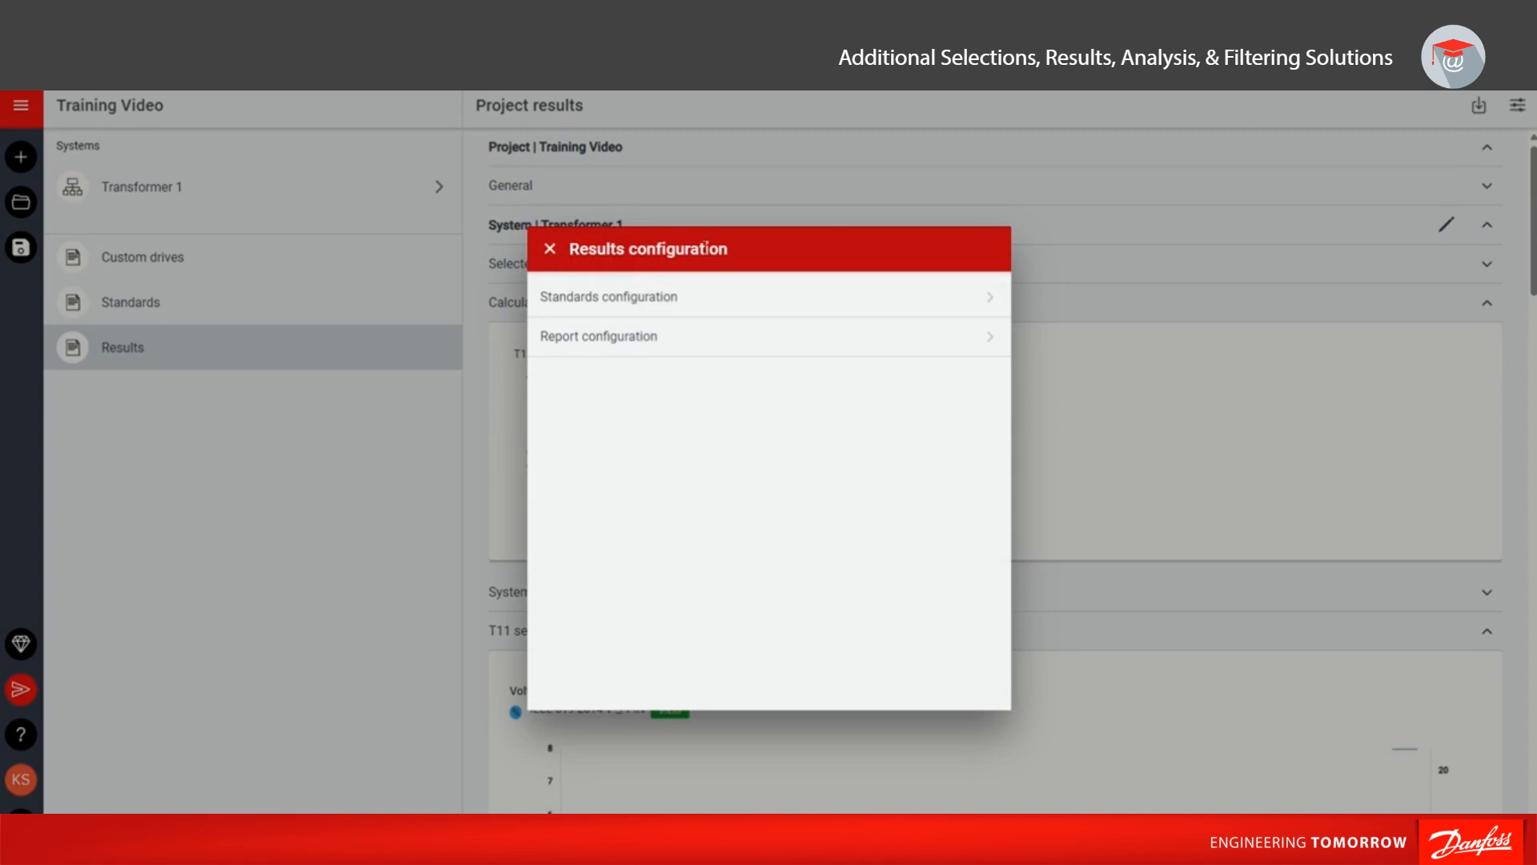
left_click(604, 301)
left_click(604, 301)
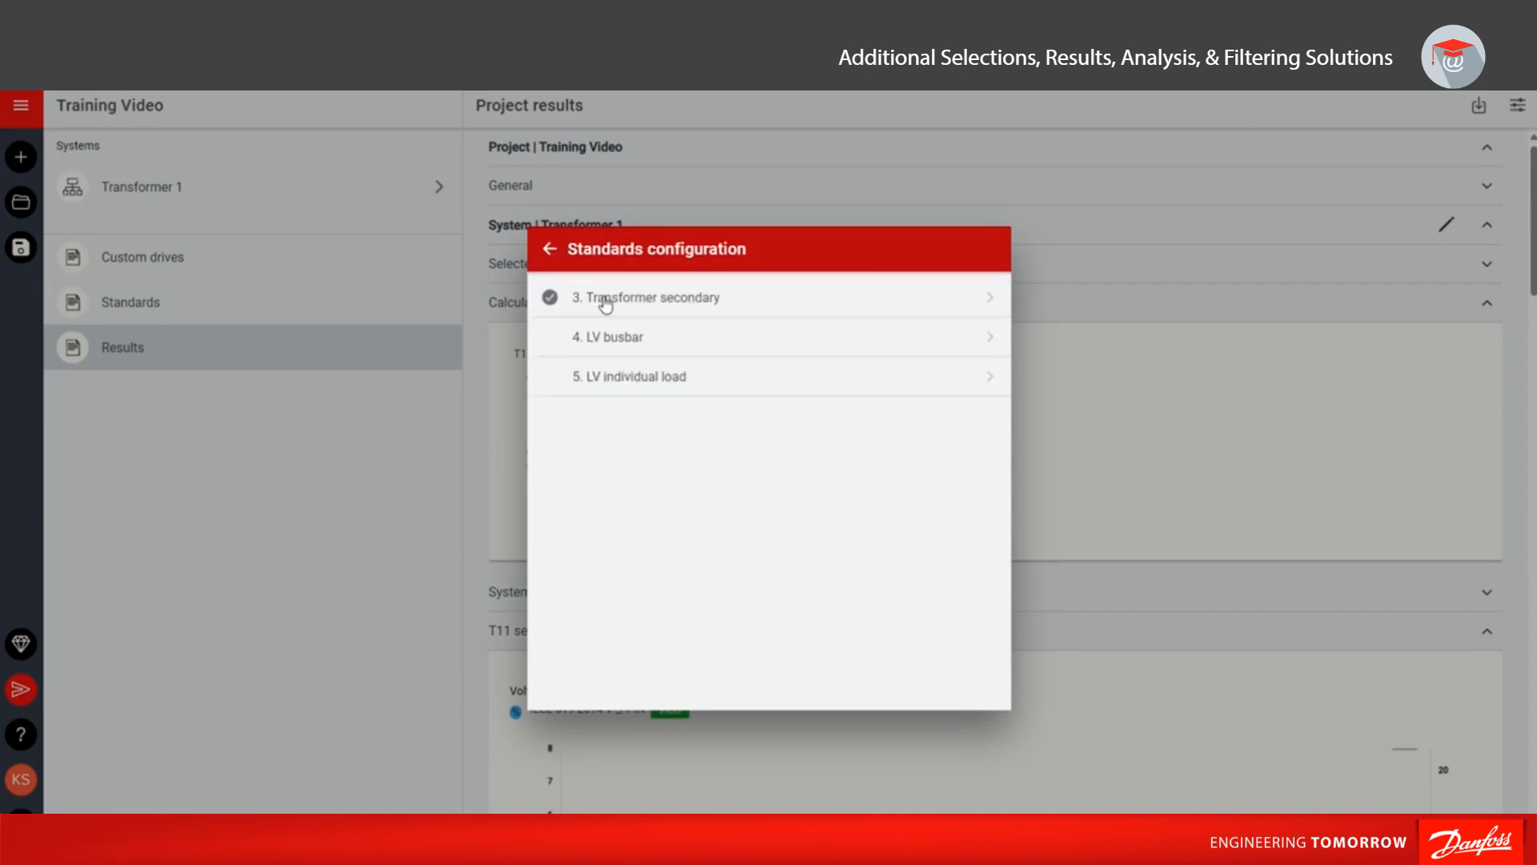
left_click(633, 301)
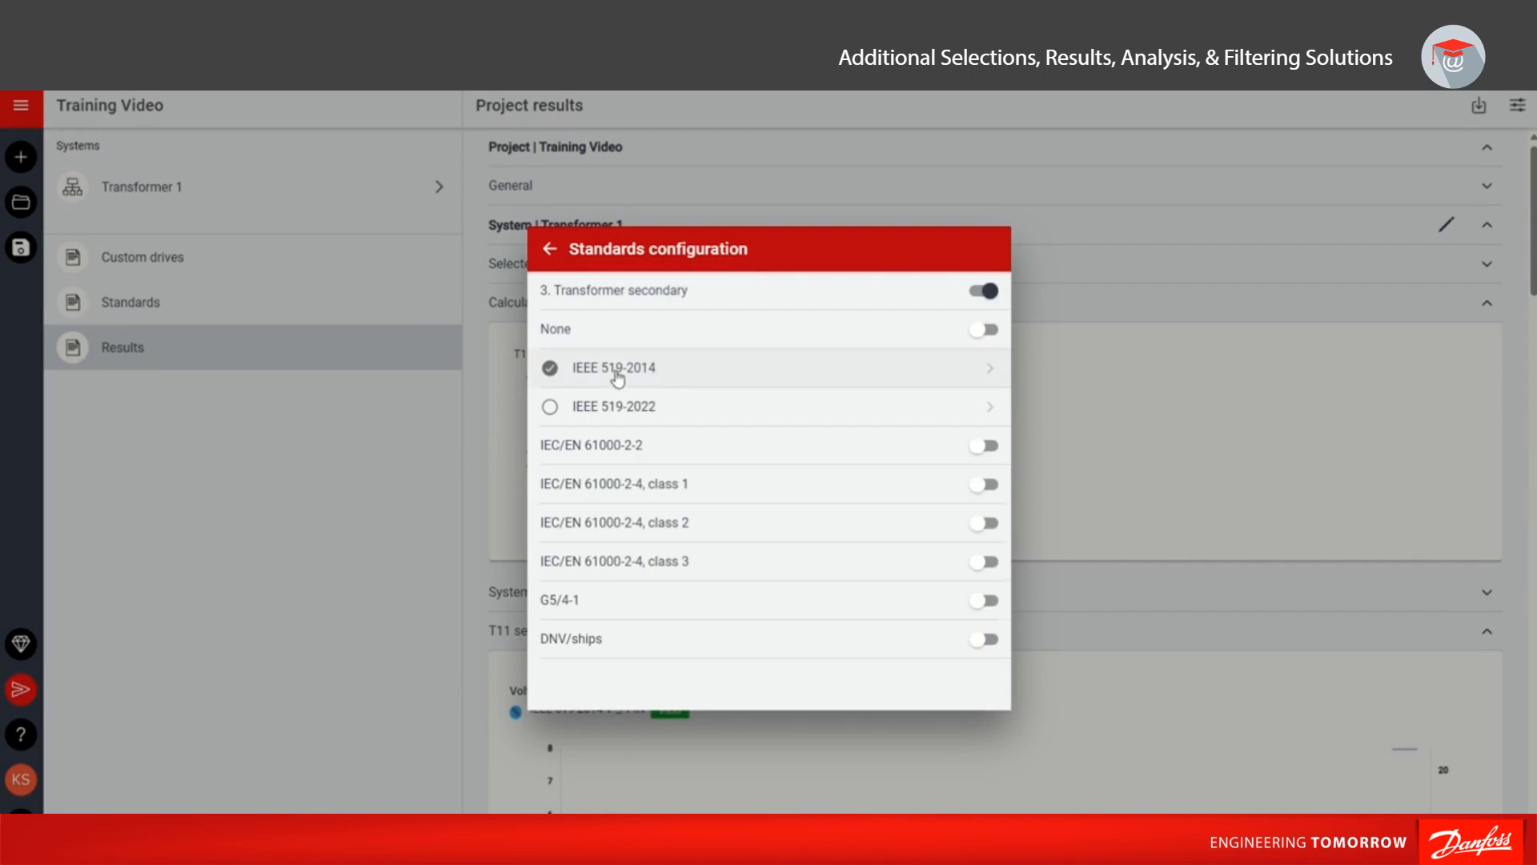
left_click(663, 377)
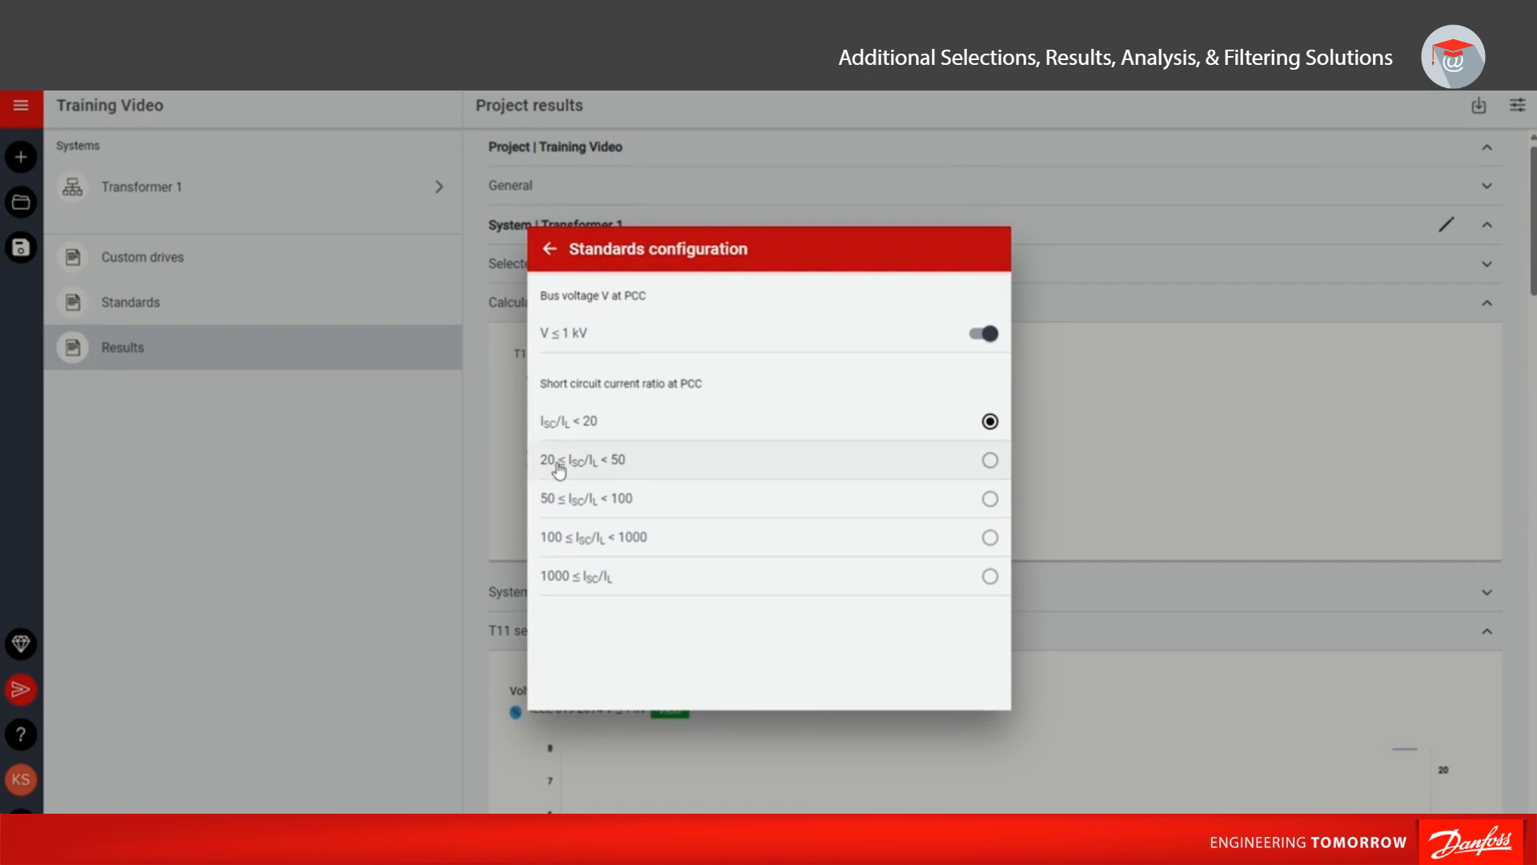
left_click(991, 461)
left_click(550, 254)
left_click(550, 255)
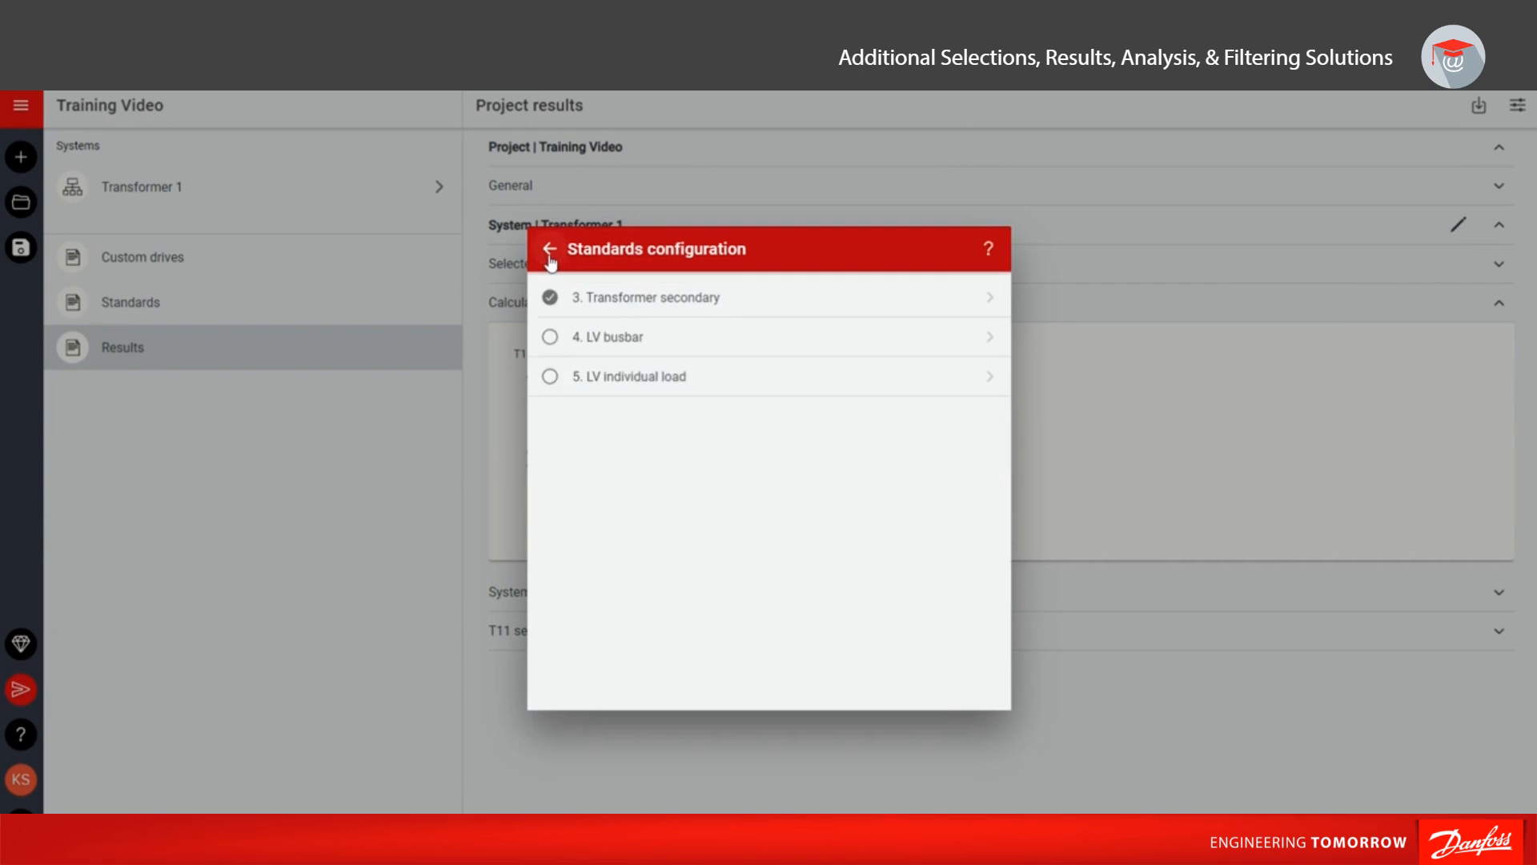
left_click(550, 255)
left_click(550, 255)
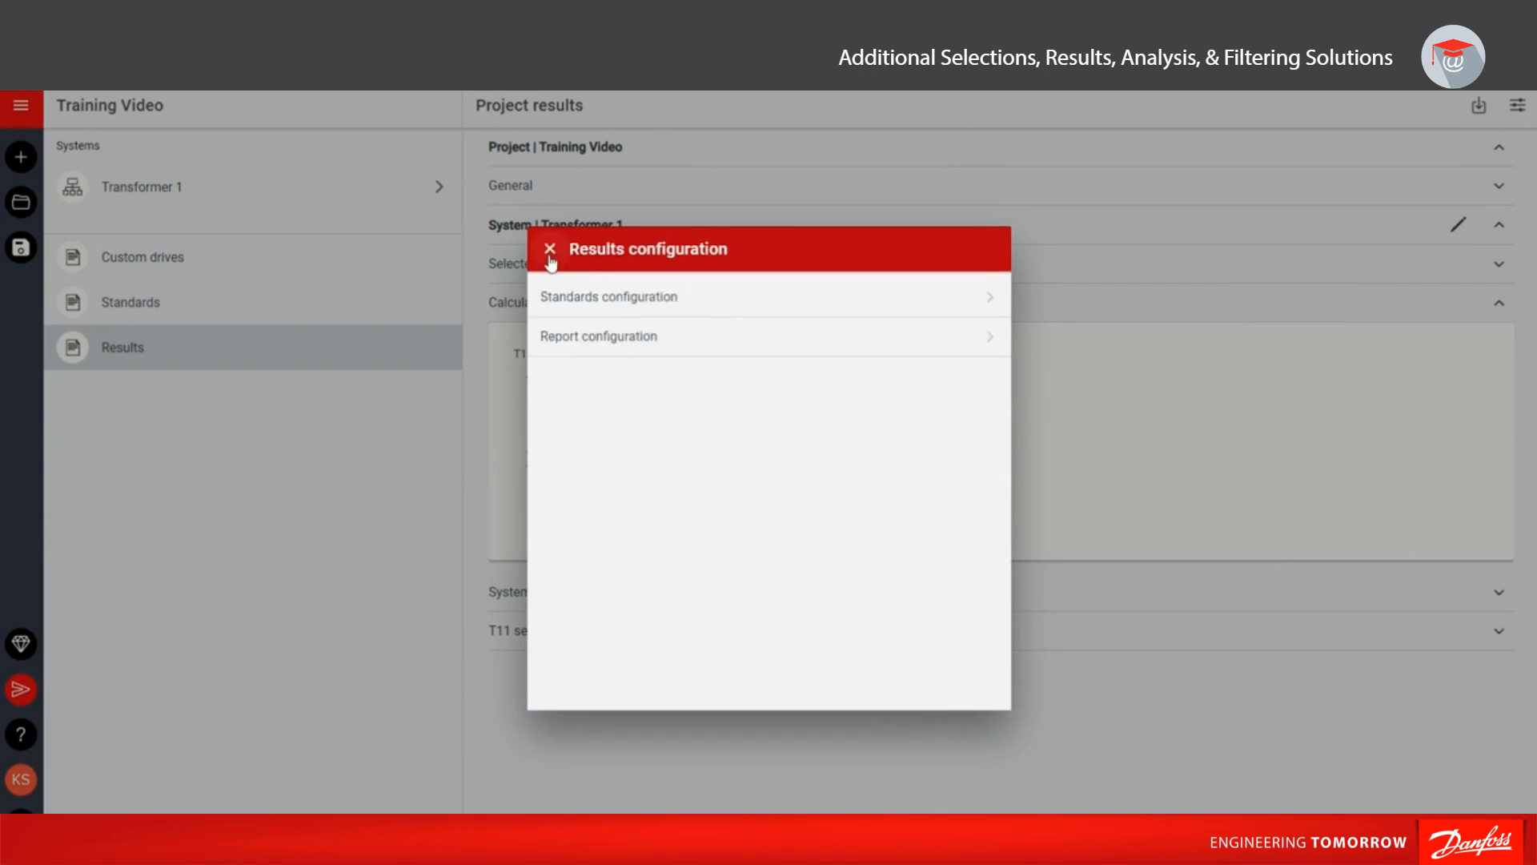
left_click(550, 254)
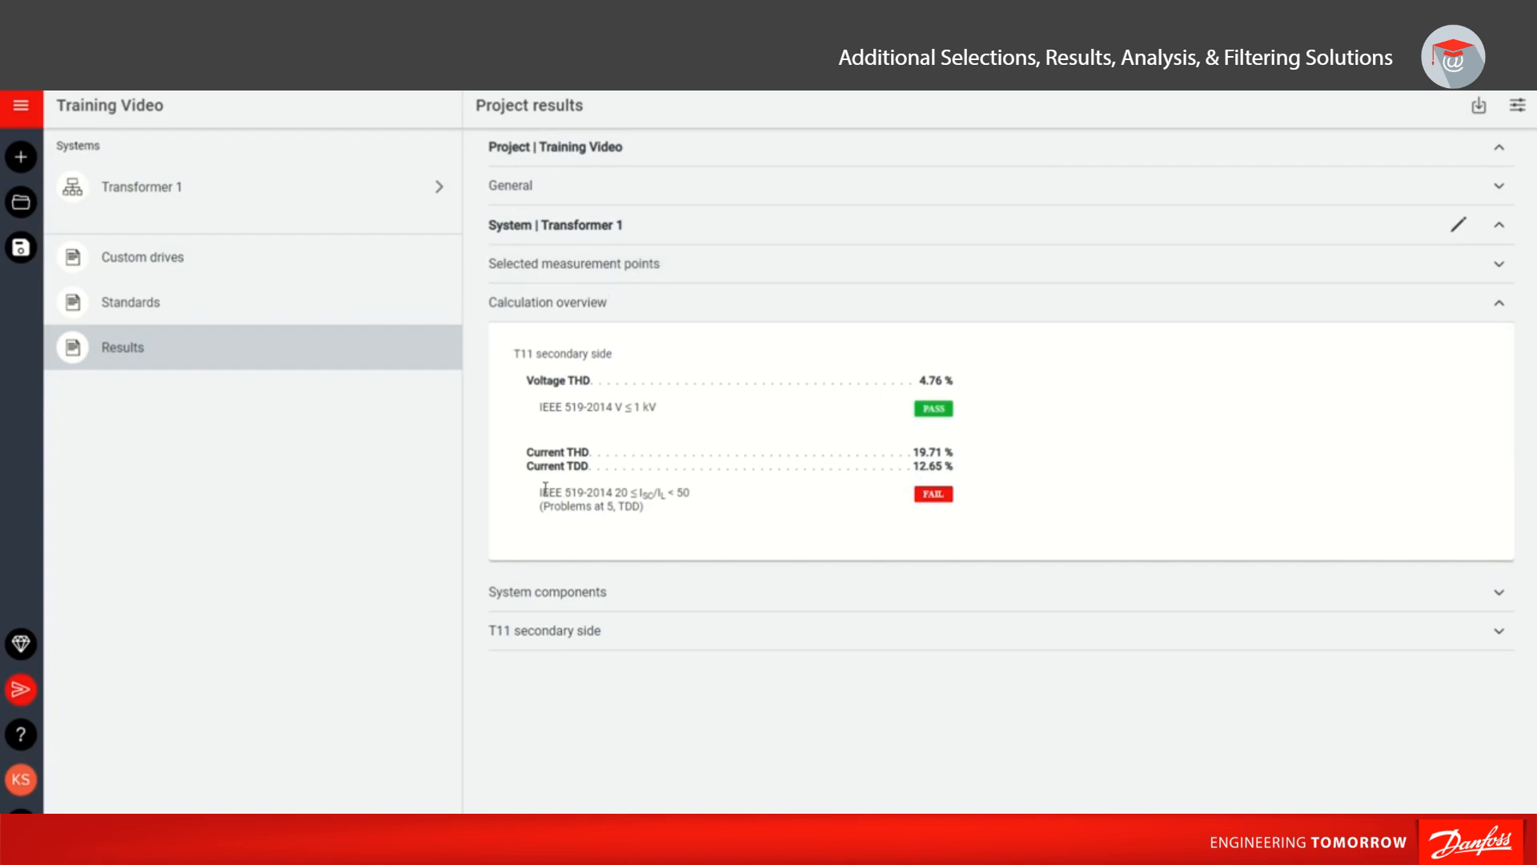
Review the current harmonic problems in the calculation overview and compare the T11 secondary side's harmonics with the IEEE 519-2014 limits.
left_click_drag(541, 491, 692, 496)
left_click(728, 503)
left_click_drag(544, 506, 652, 513)
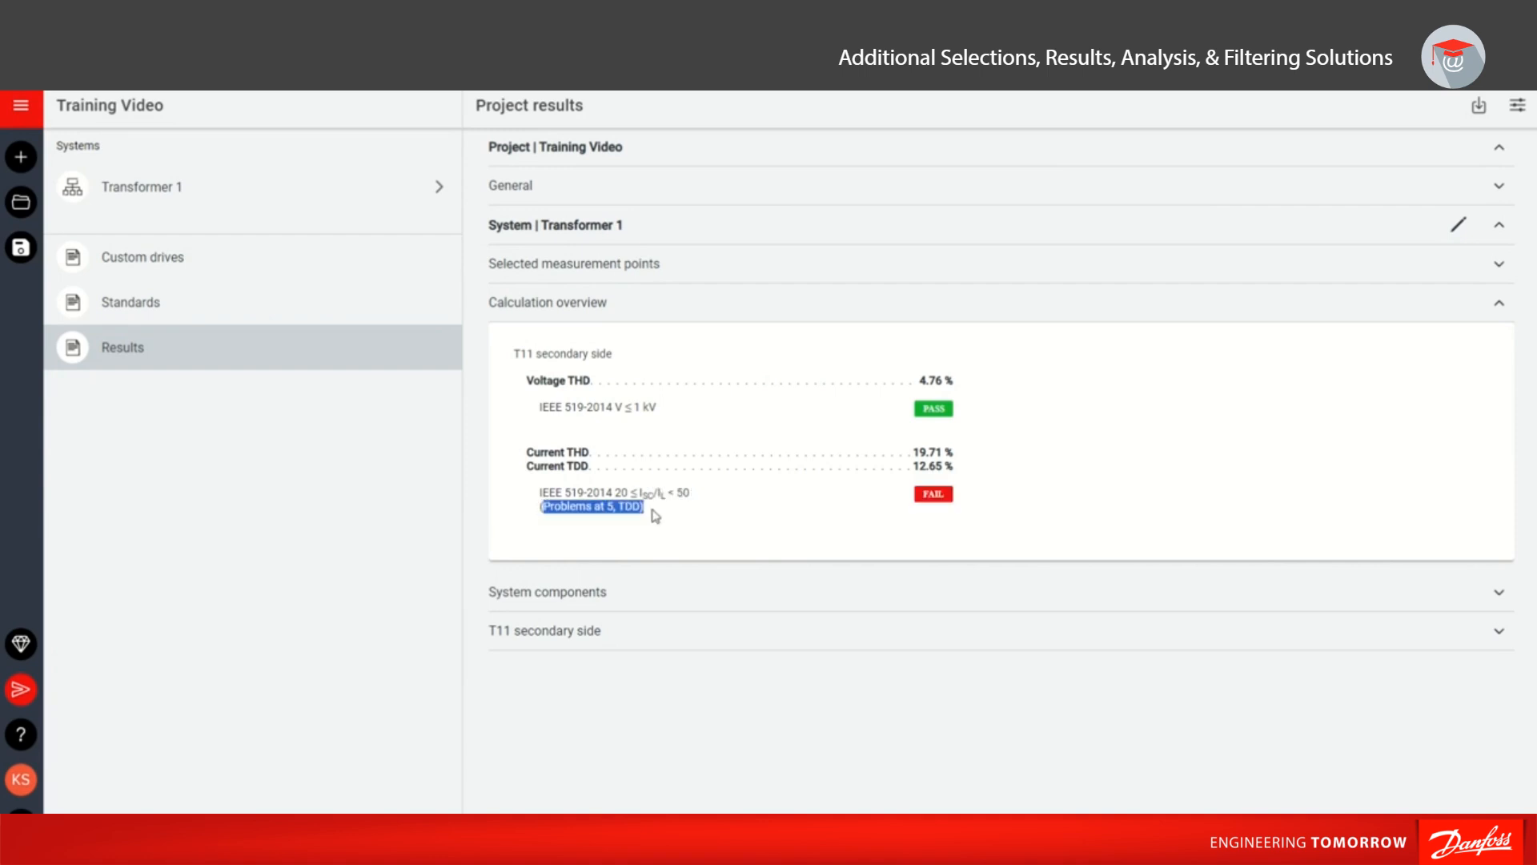
left_click(777, 645)
scroll(759, 618, "down", 9)
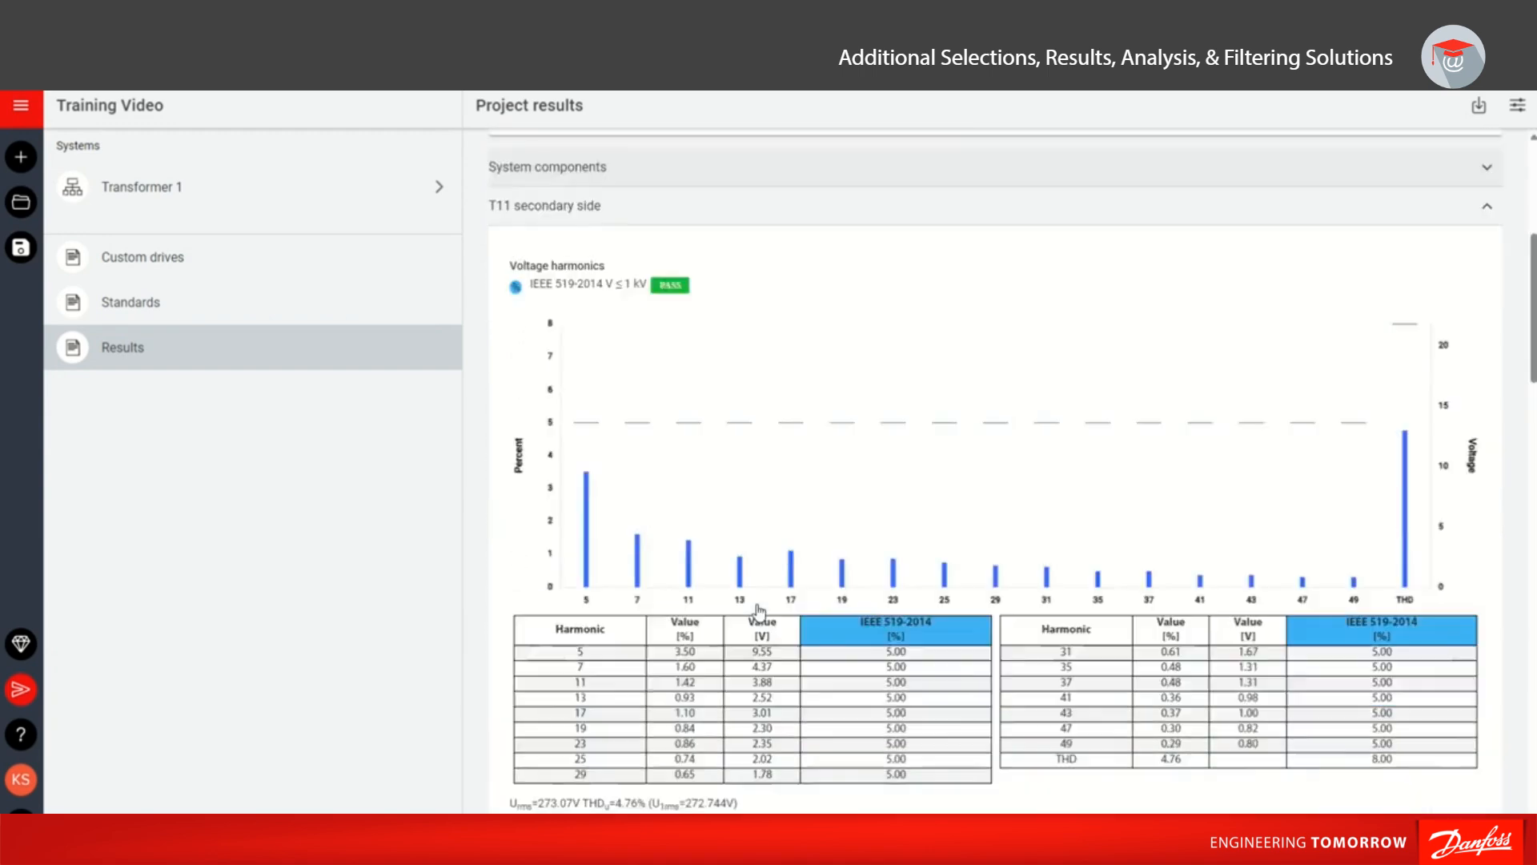
scroll(758, 608, "down", 10)
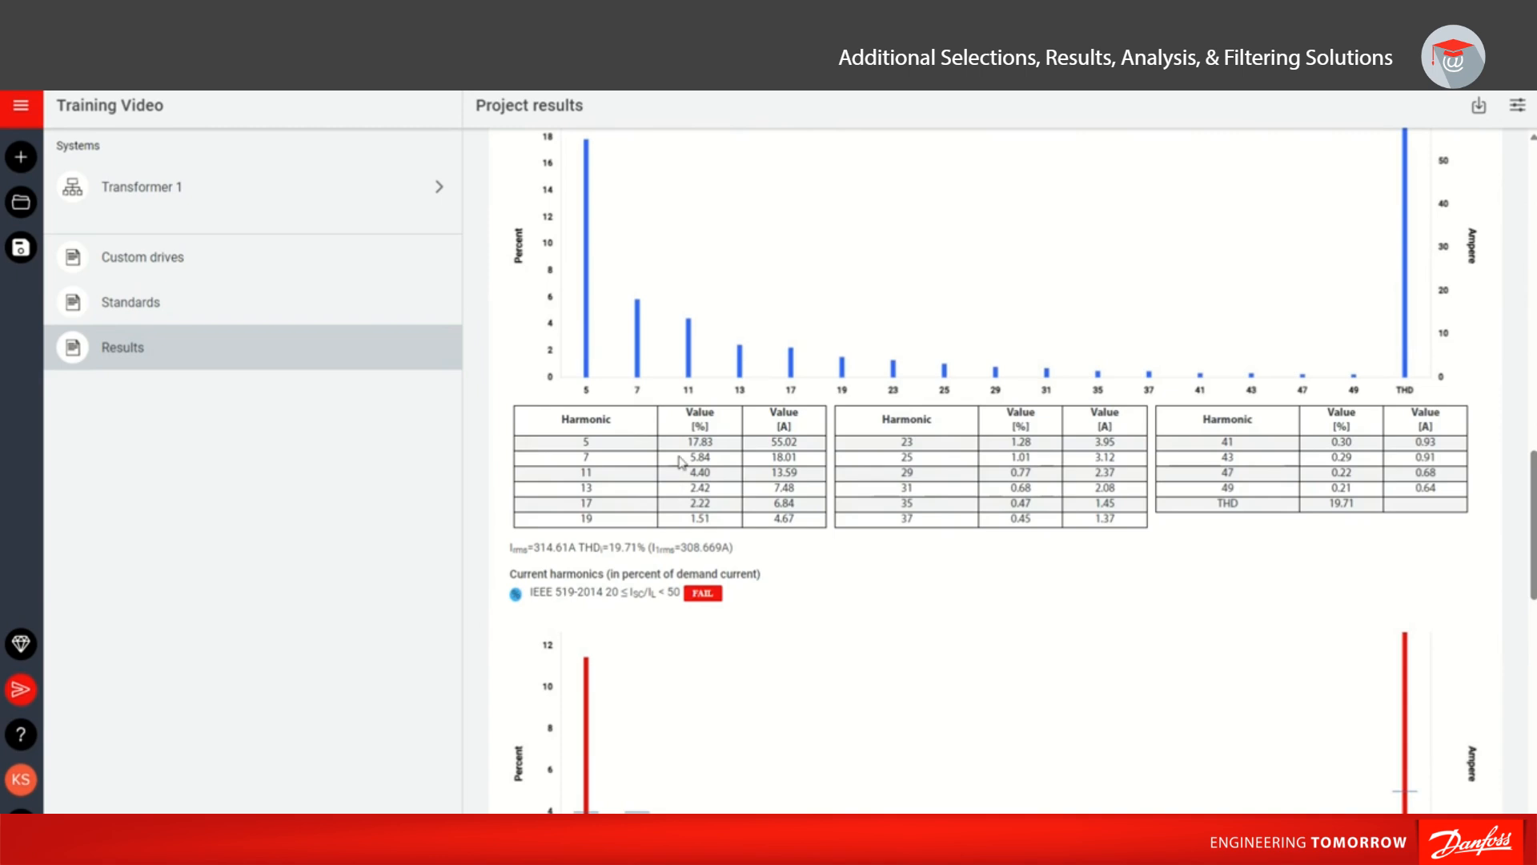
scroll(708, 444, "down", 7)
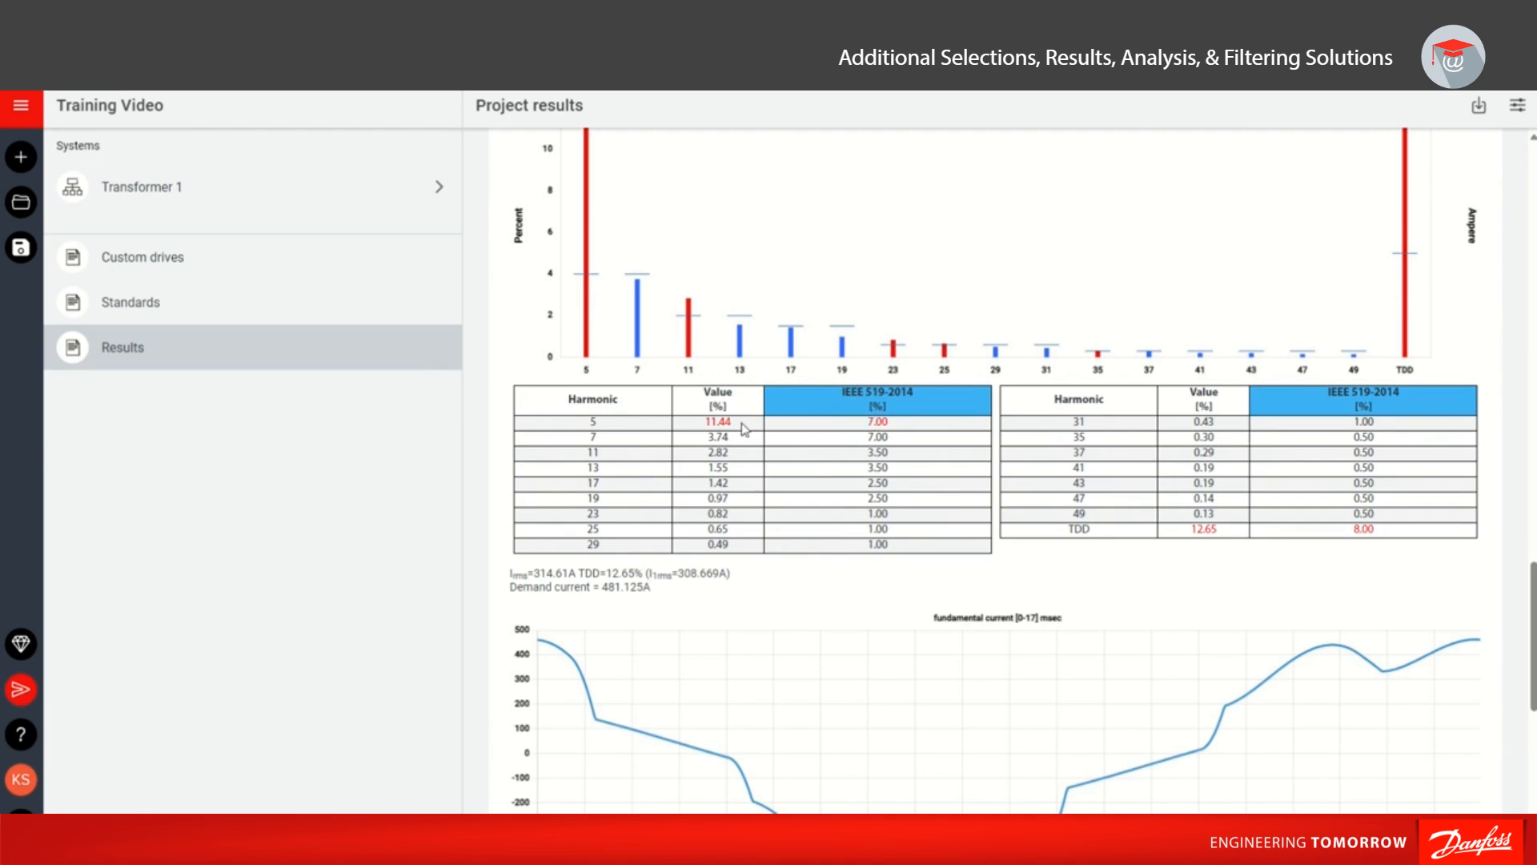
left_click_drag(731, 422, 704, 426)
Open drive SF-1 in Transformer 1's FC 6-pulse group and set its passive harmonic filter mode to Enabled with capacitor.
left_click(402, 205)
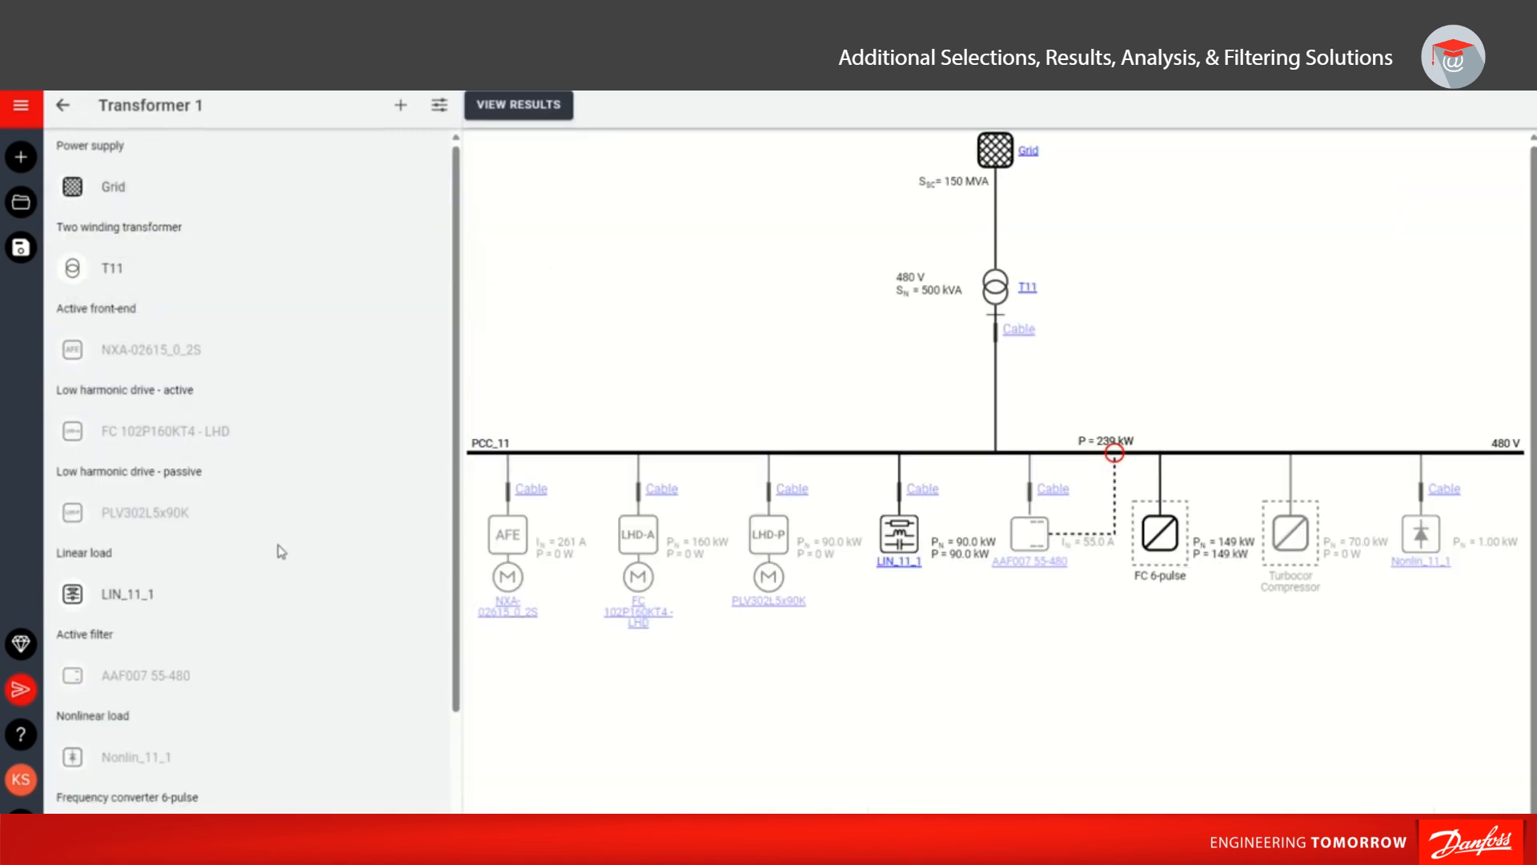
scroll(281, 552, "down", 3)
left_click(275, 691)
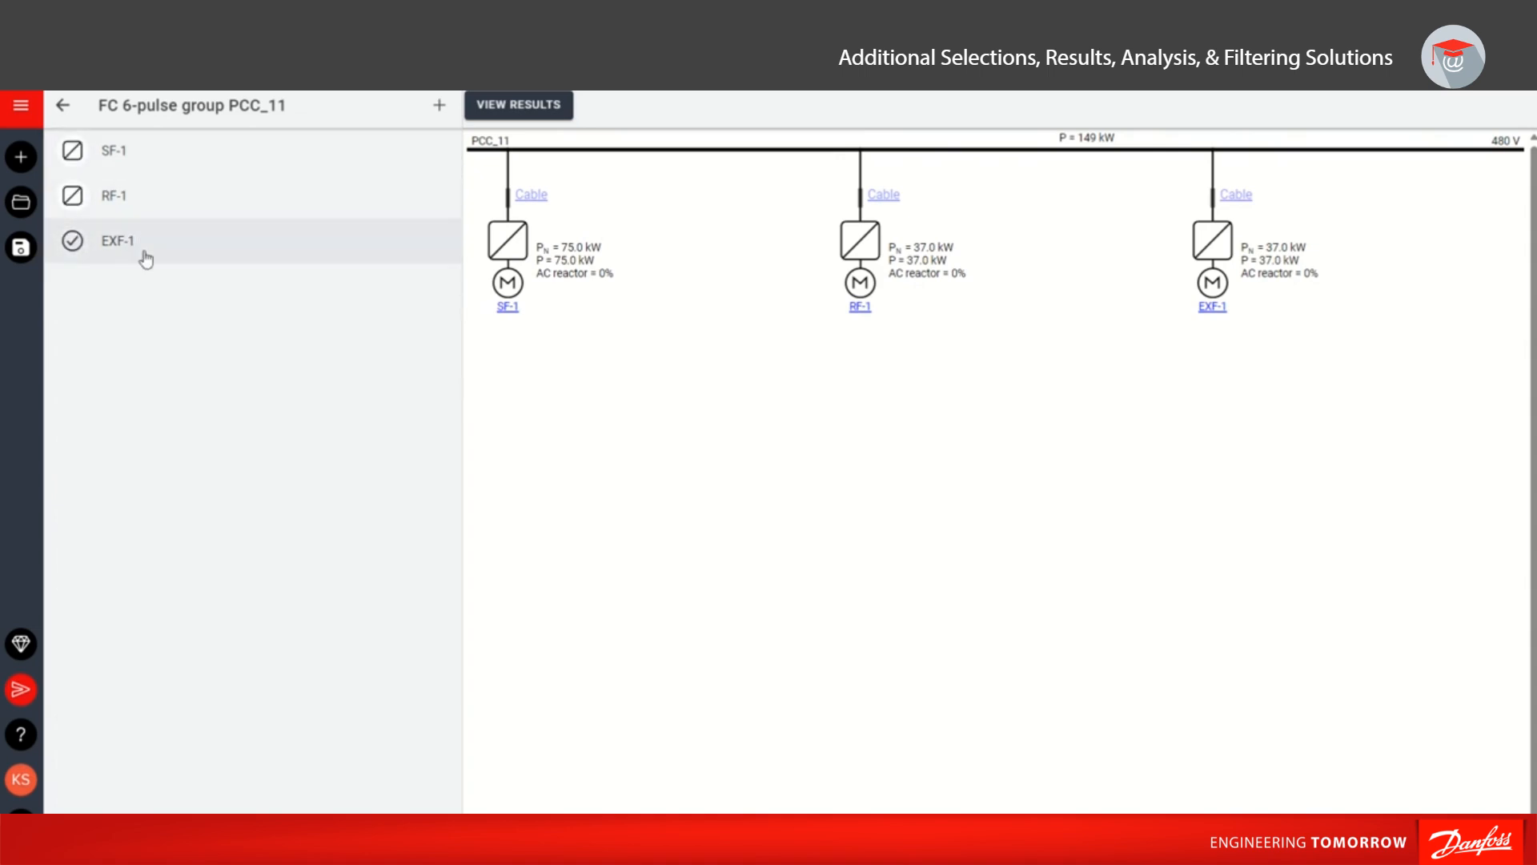
left_click(126, 160)
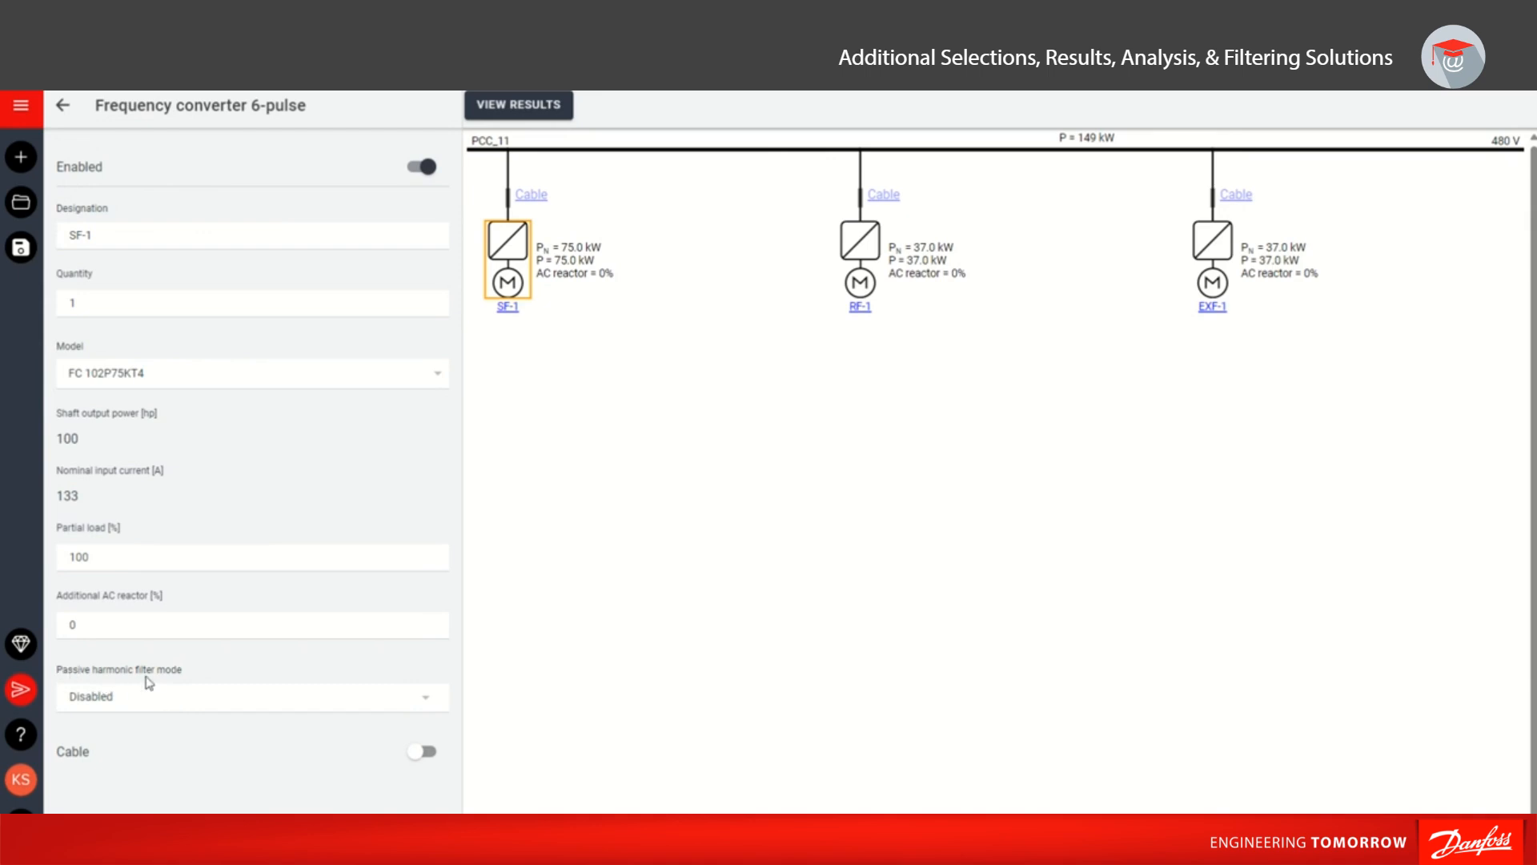
left_click(409, 706)
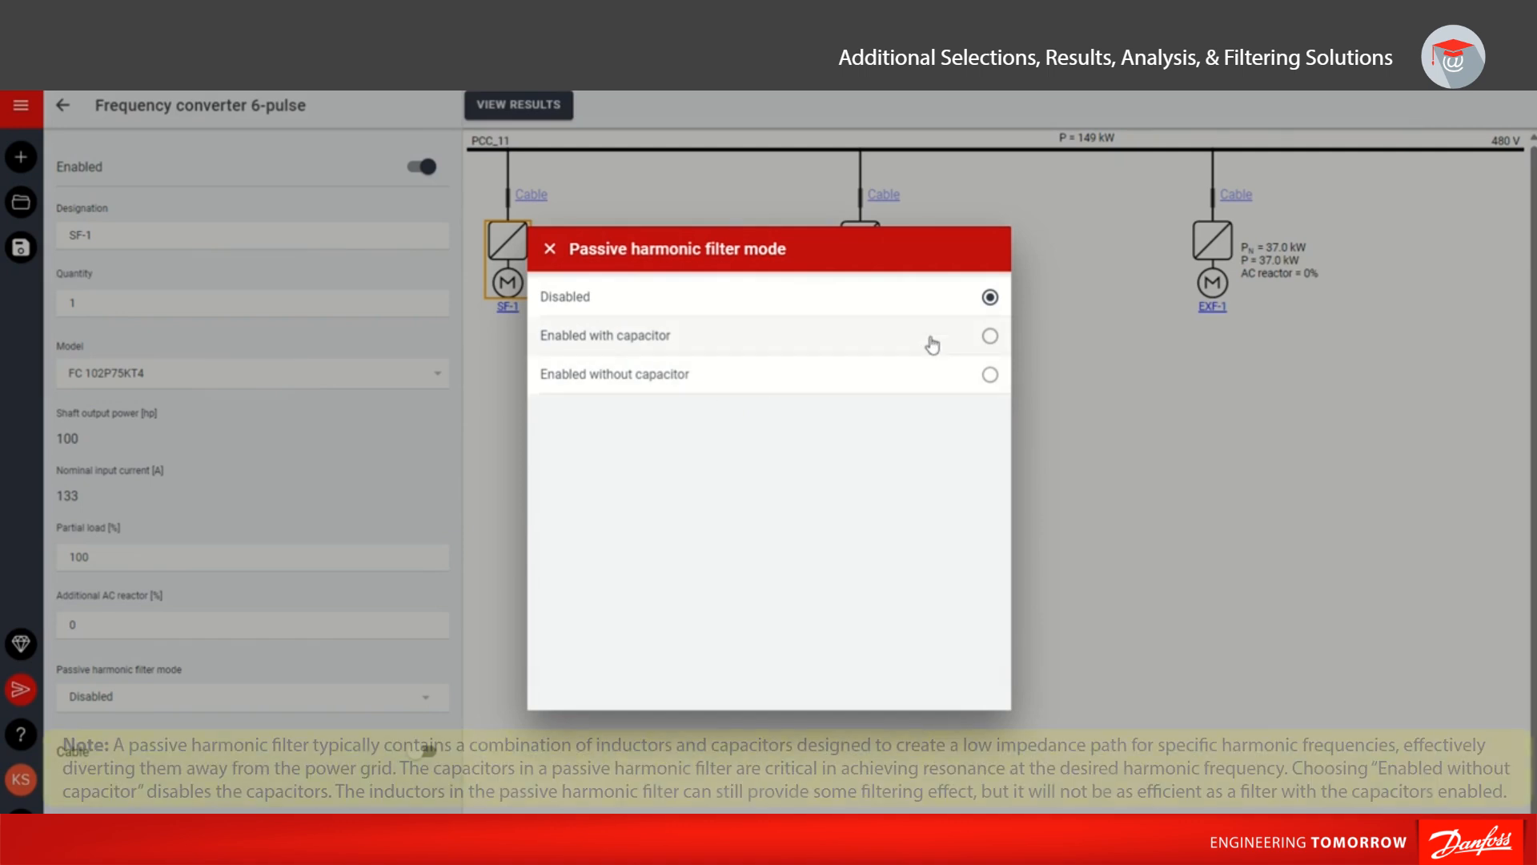
left_click(971, 343)
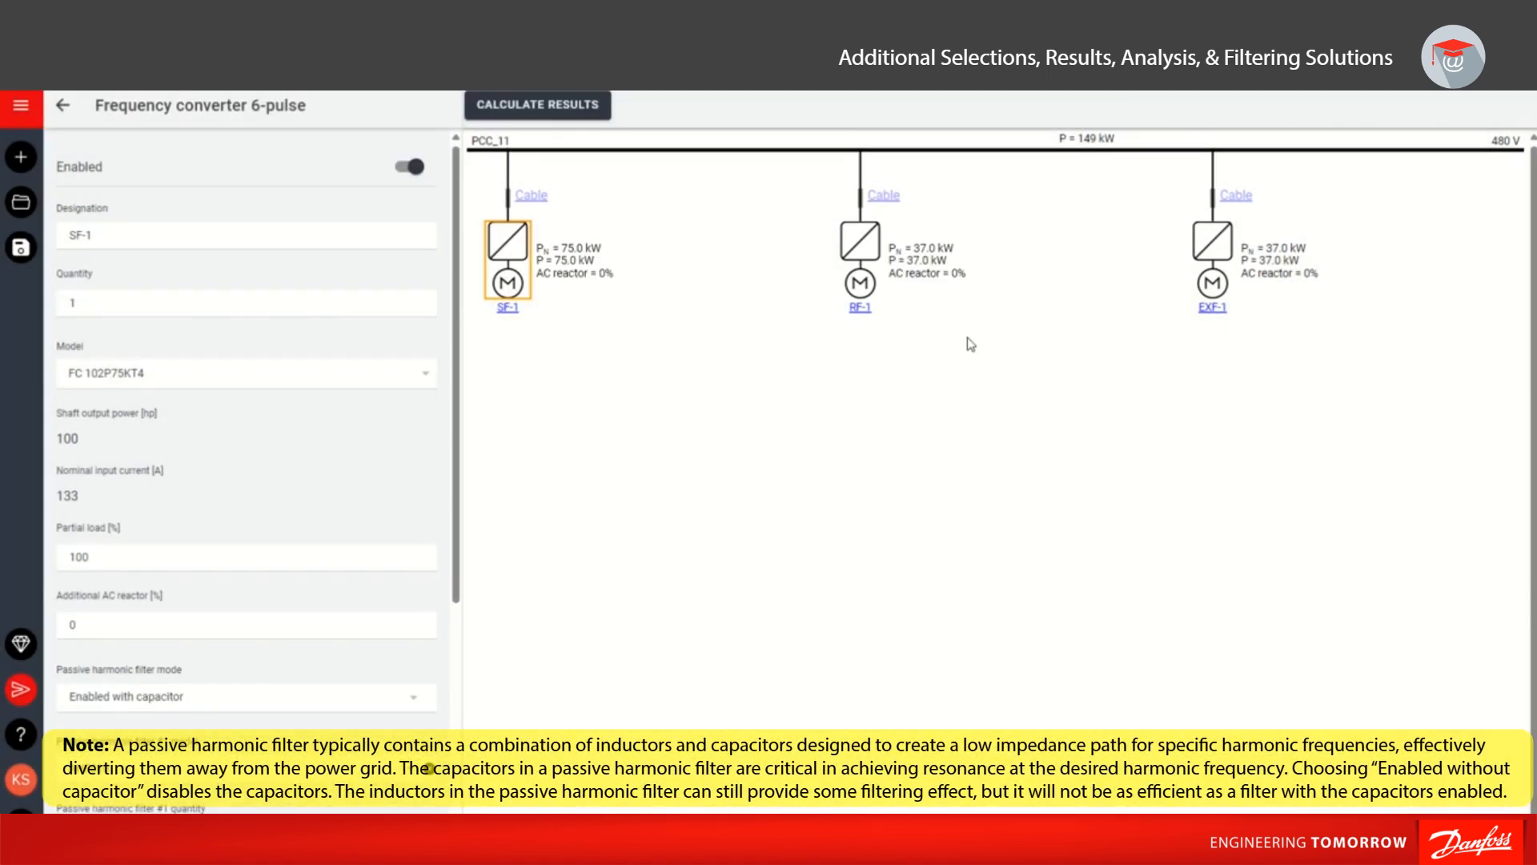
scroll(280, 528, "down", 4)
scroll(278, 524, "down", 2)
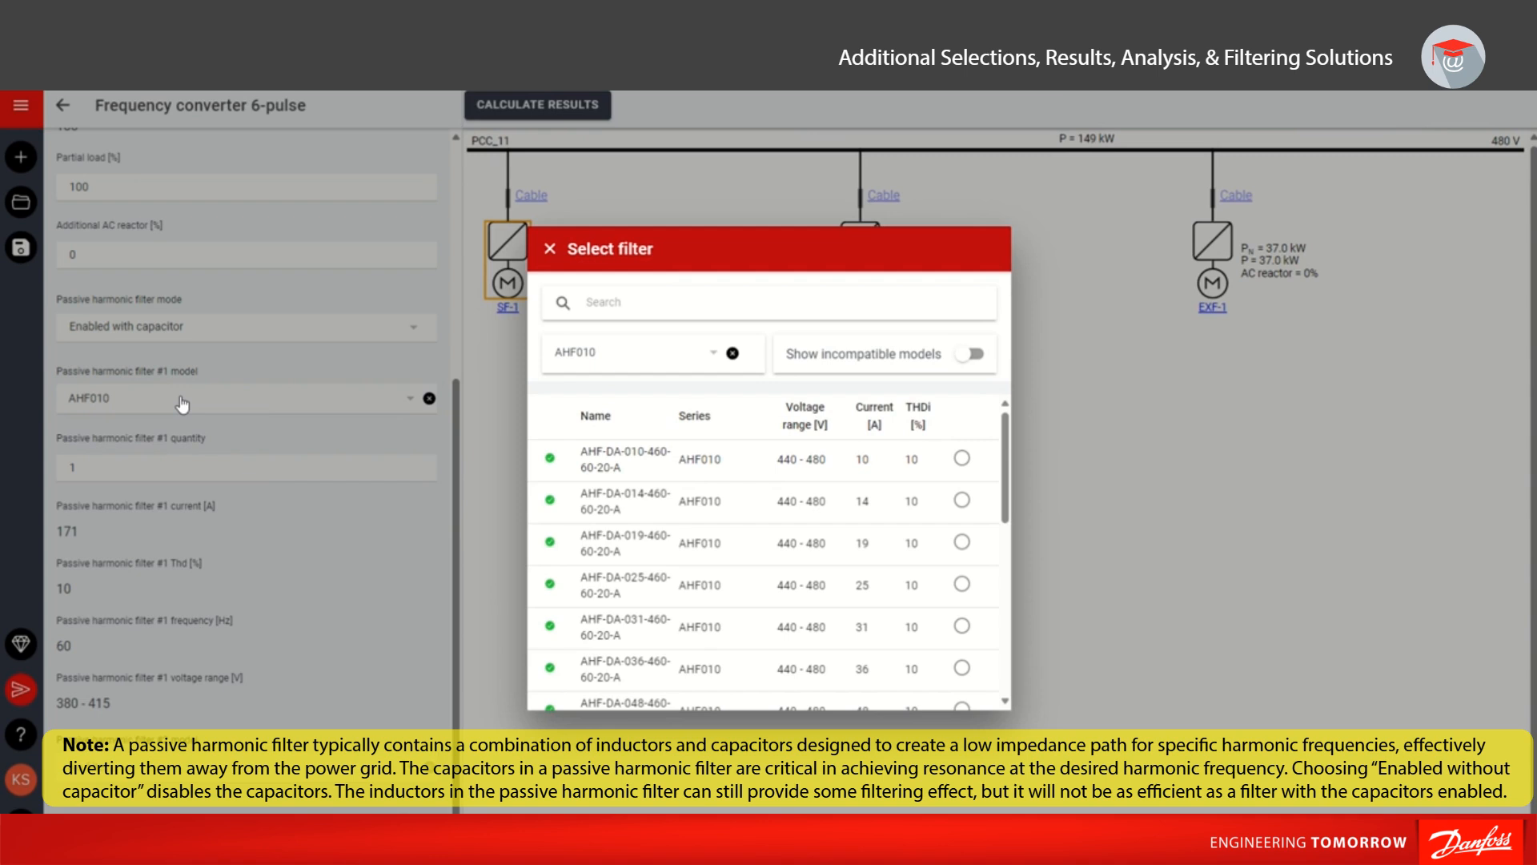
left_click(644, 353)
left_click(716, 297)
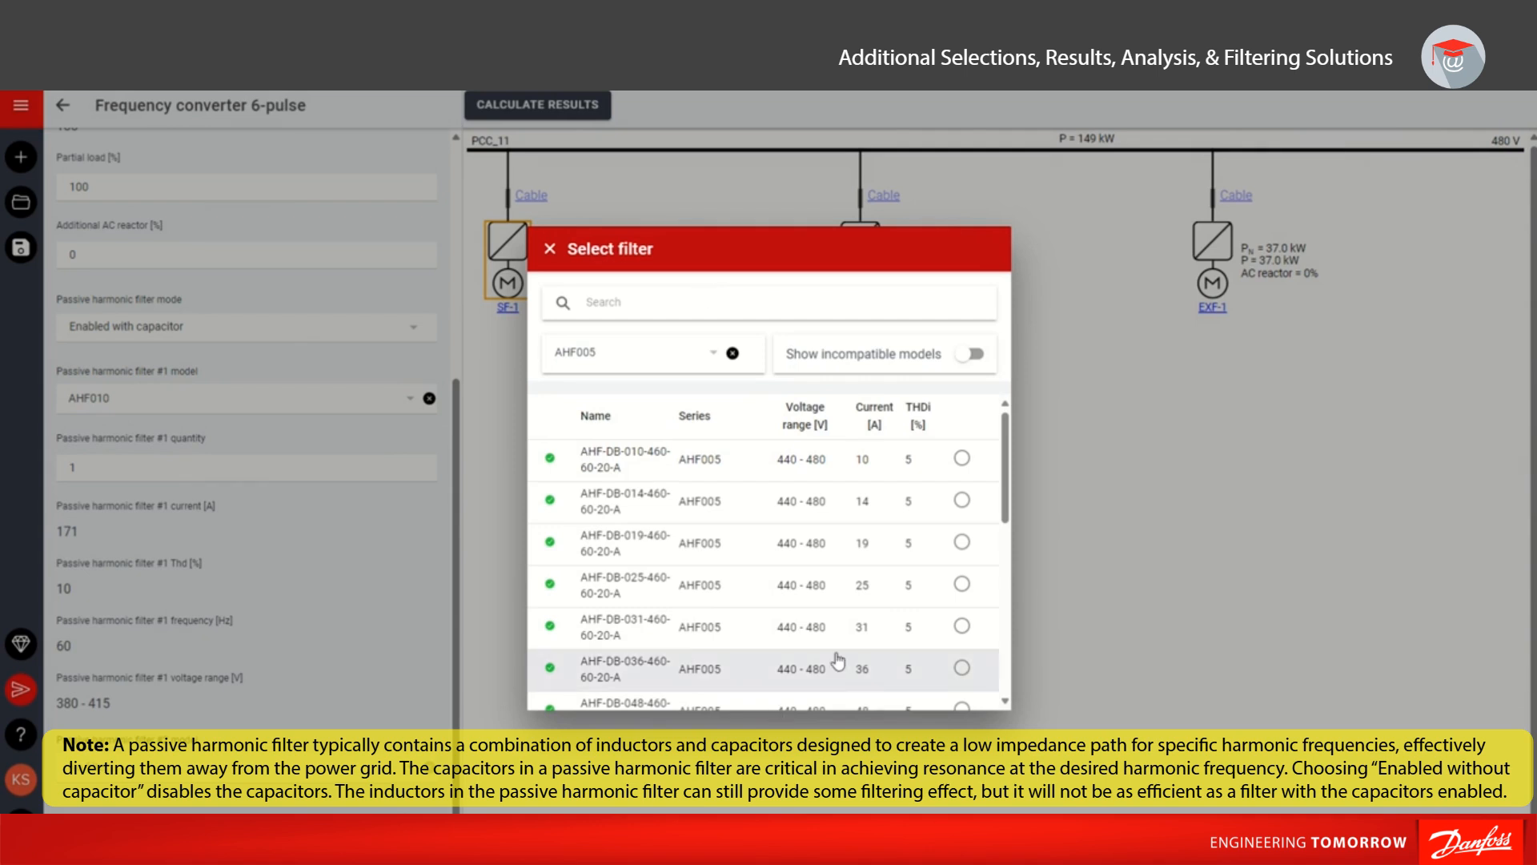
left_click(550, 249)
scroll(319, 324, "up", 2)
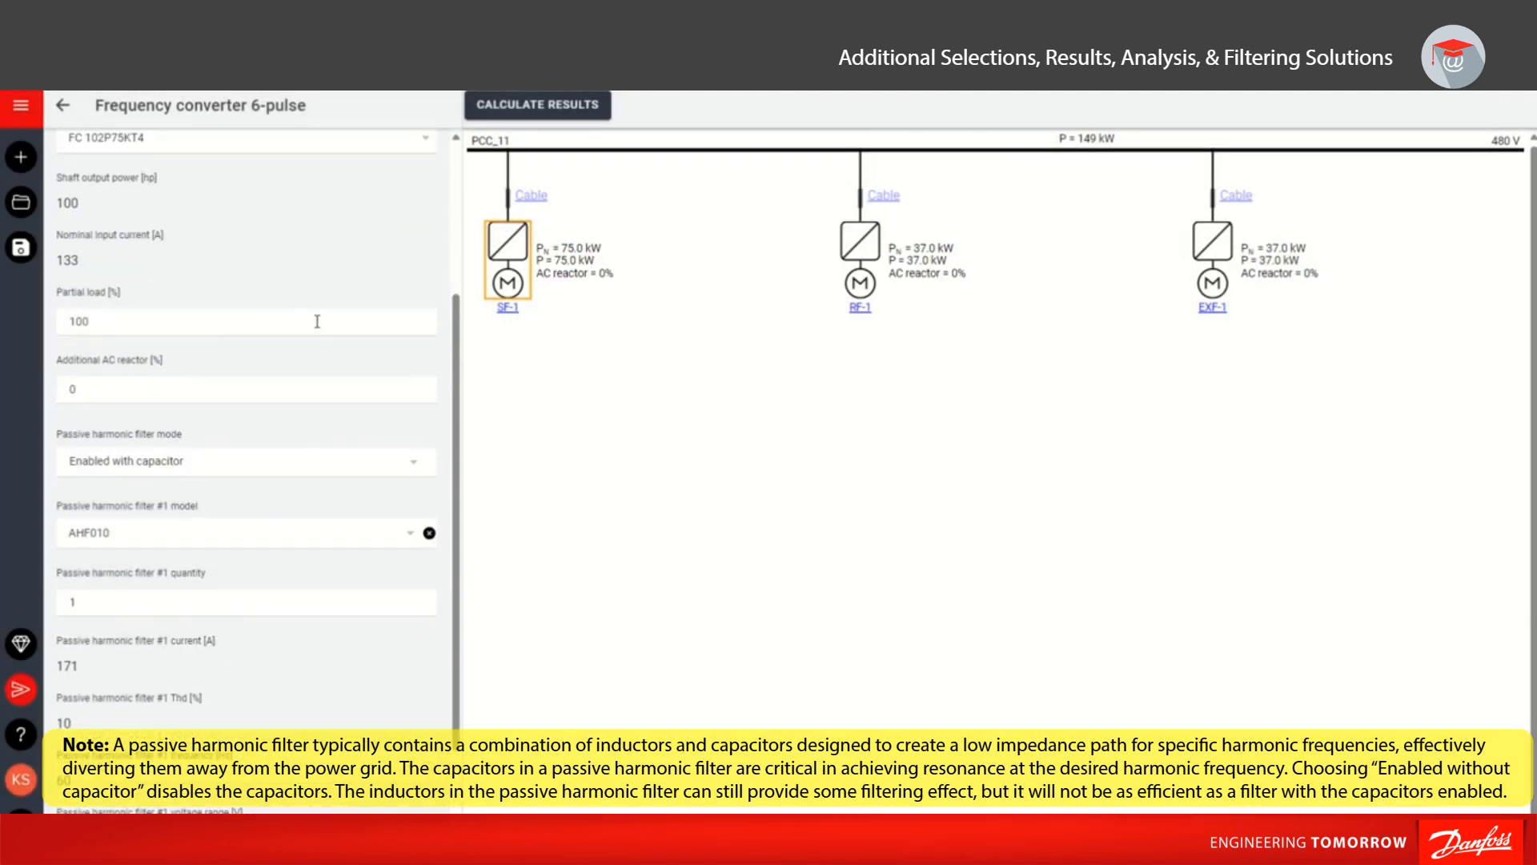
left_click_drag(78, 260, 58, 257)
left_click(384, 531)
left_click(632, 354)
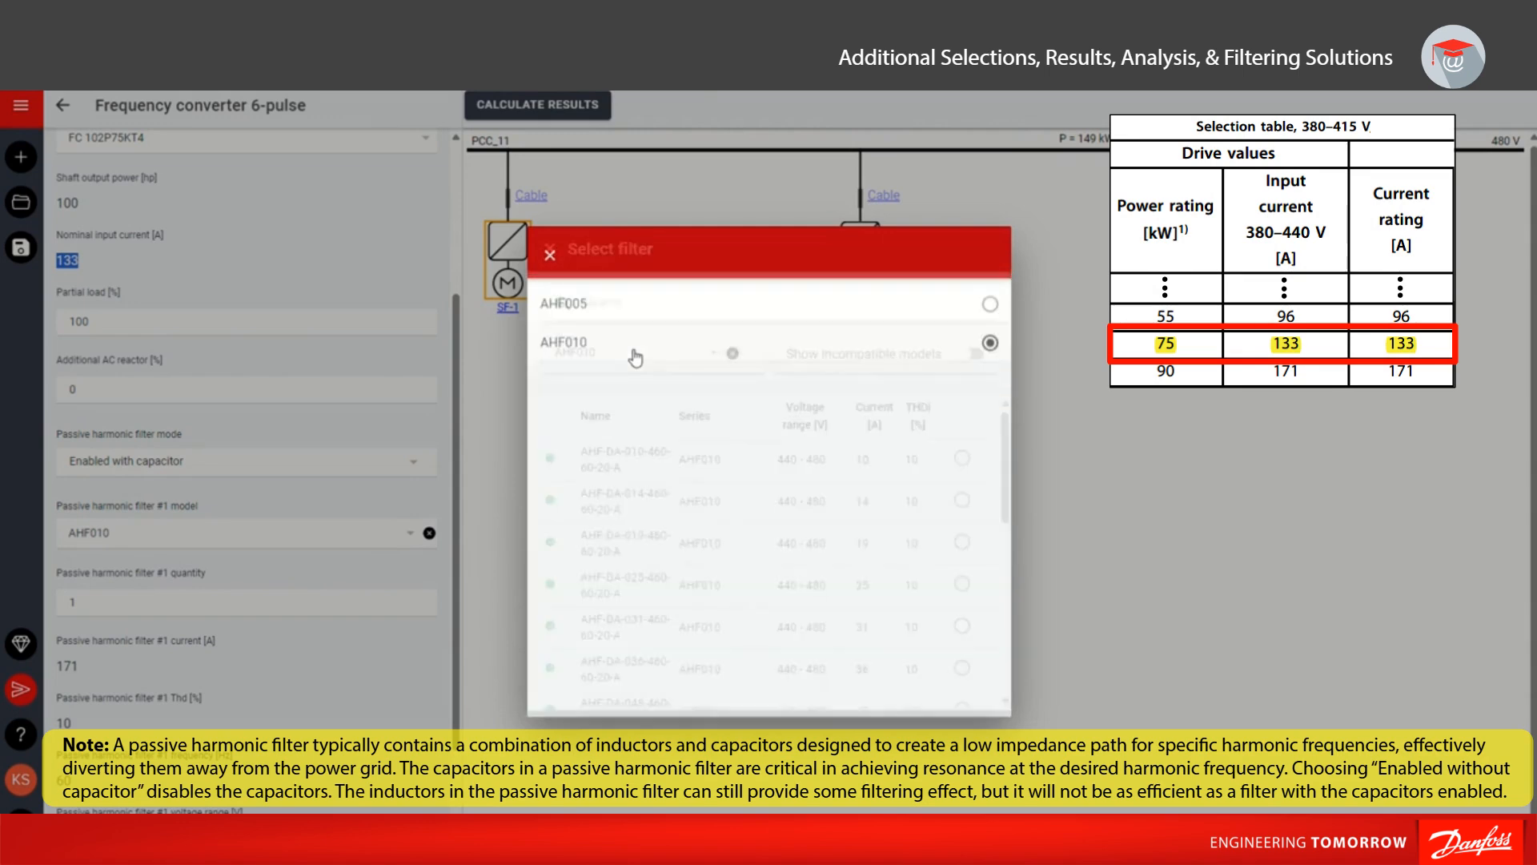
left_click(702, 298)
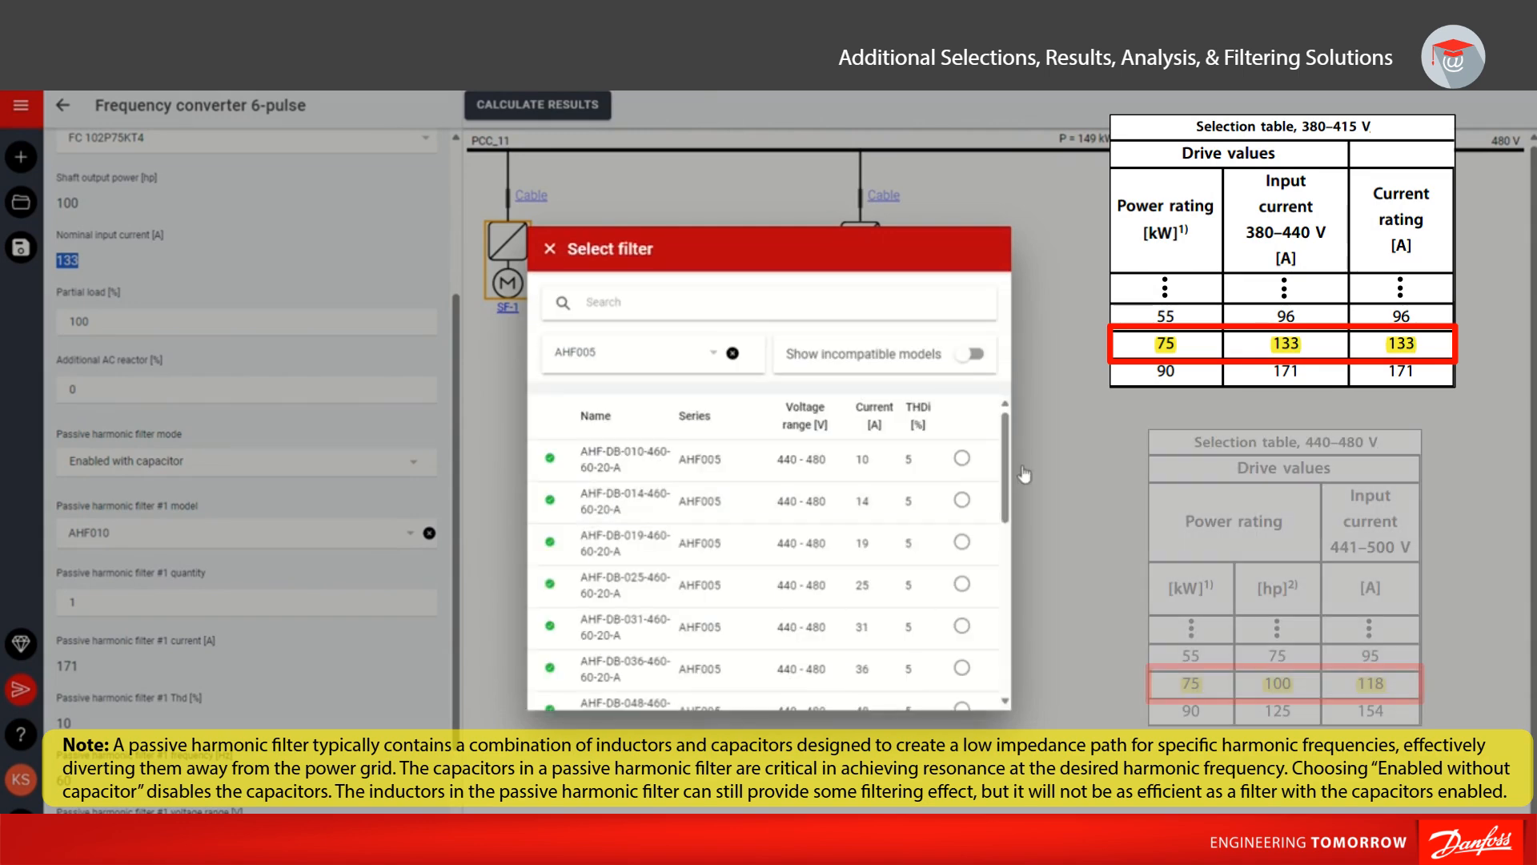
left_click_drag(1007, 466, 1011, 568)
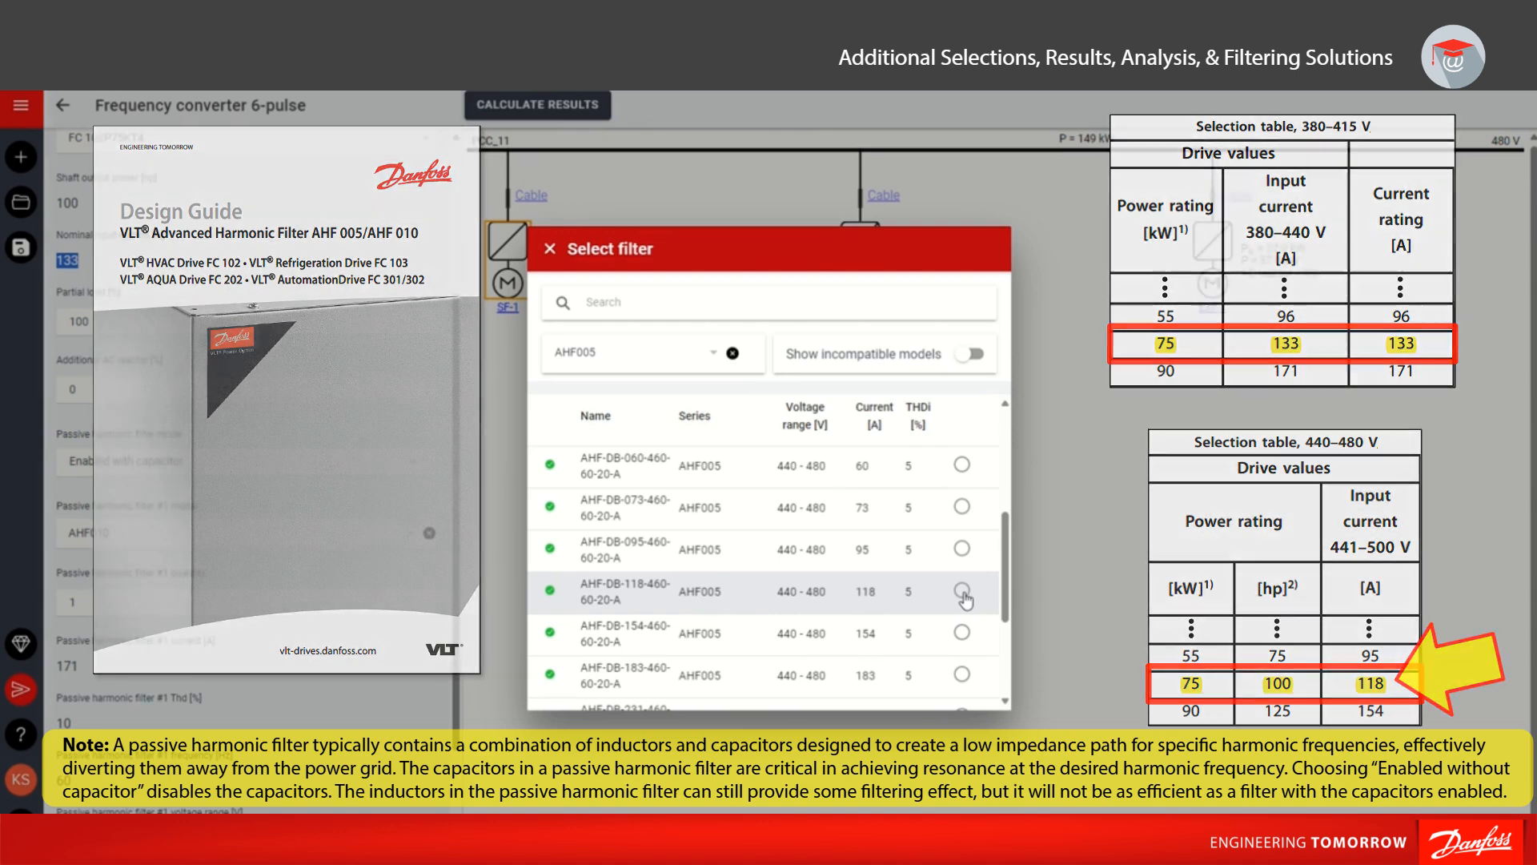
left_click(962, 590)
left_click(133, 599)
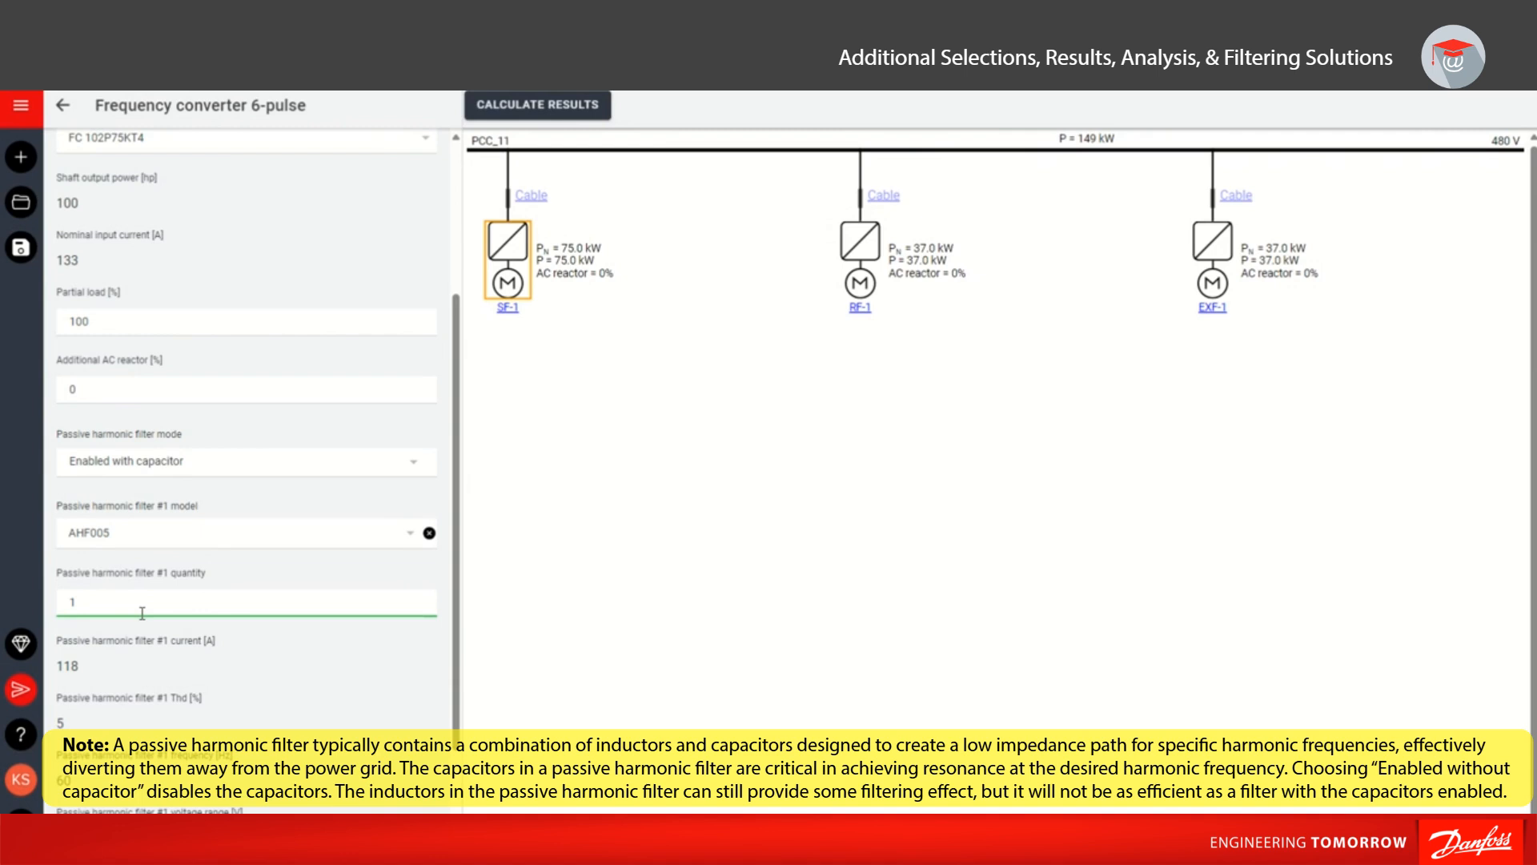
scroll(145, 602, "up", 3)
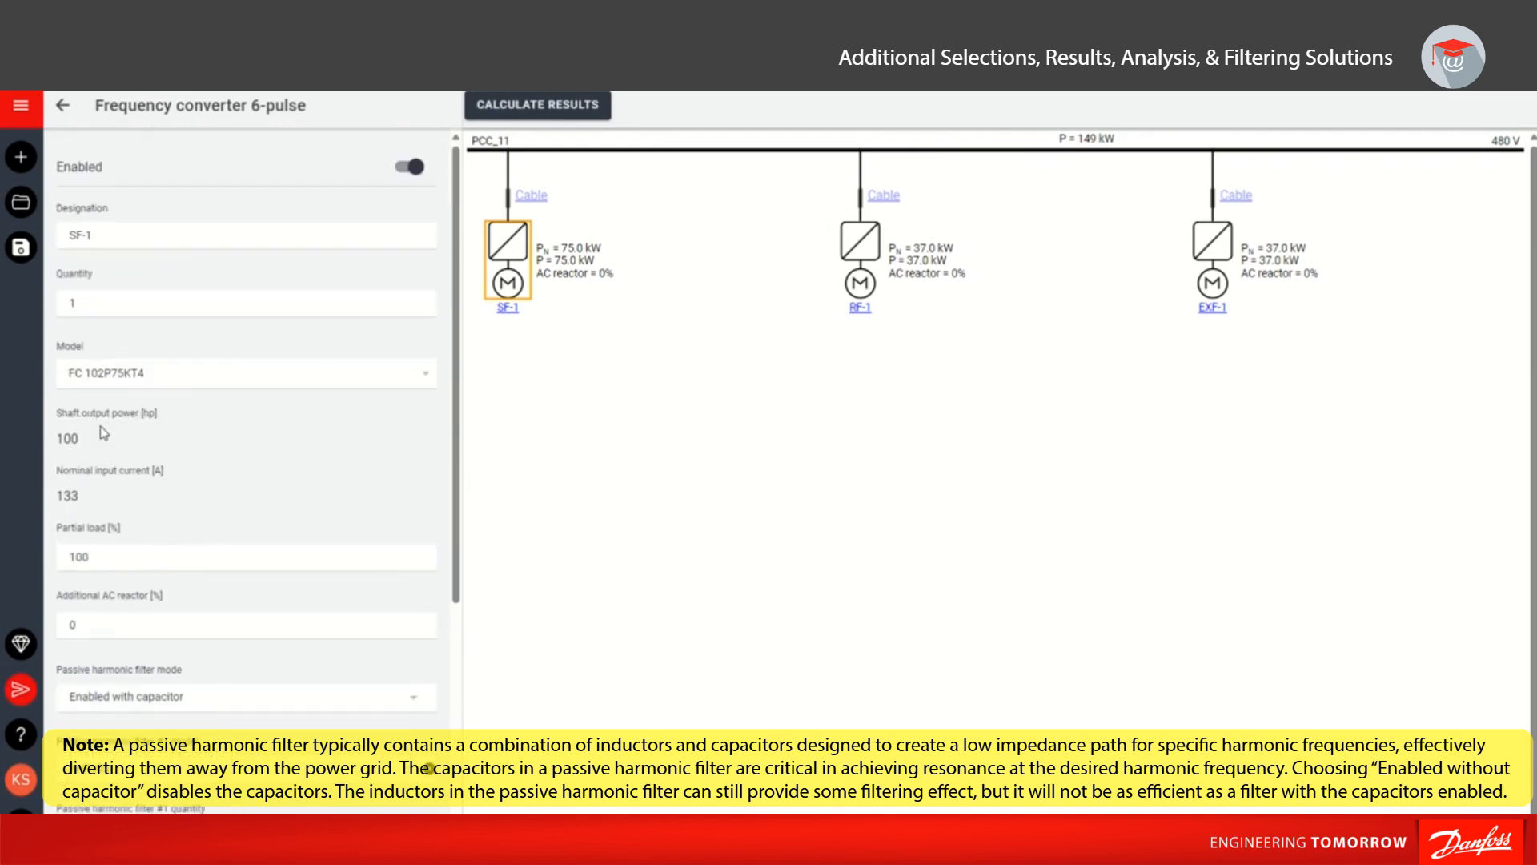
Return to the project level, recalculate the results and expand Transformer 1's calculation overview.
left_click(67, 108)
left_click(76, 112)
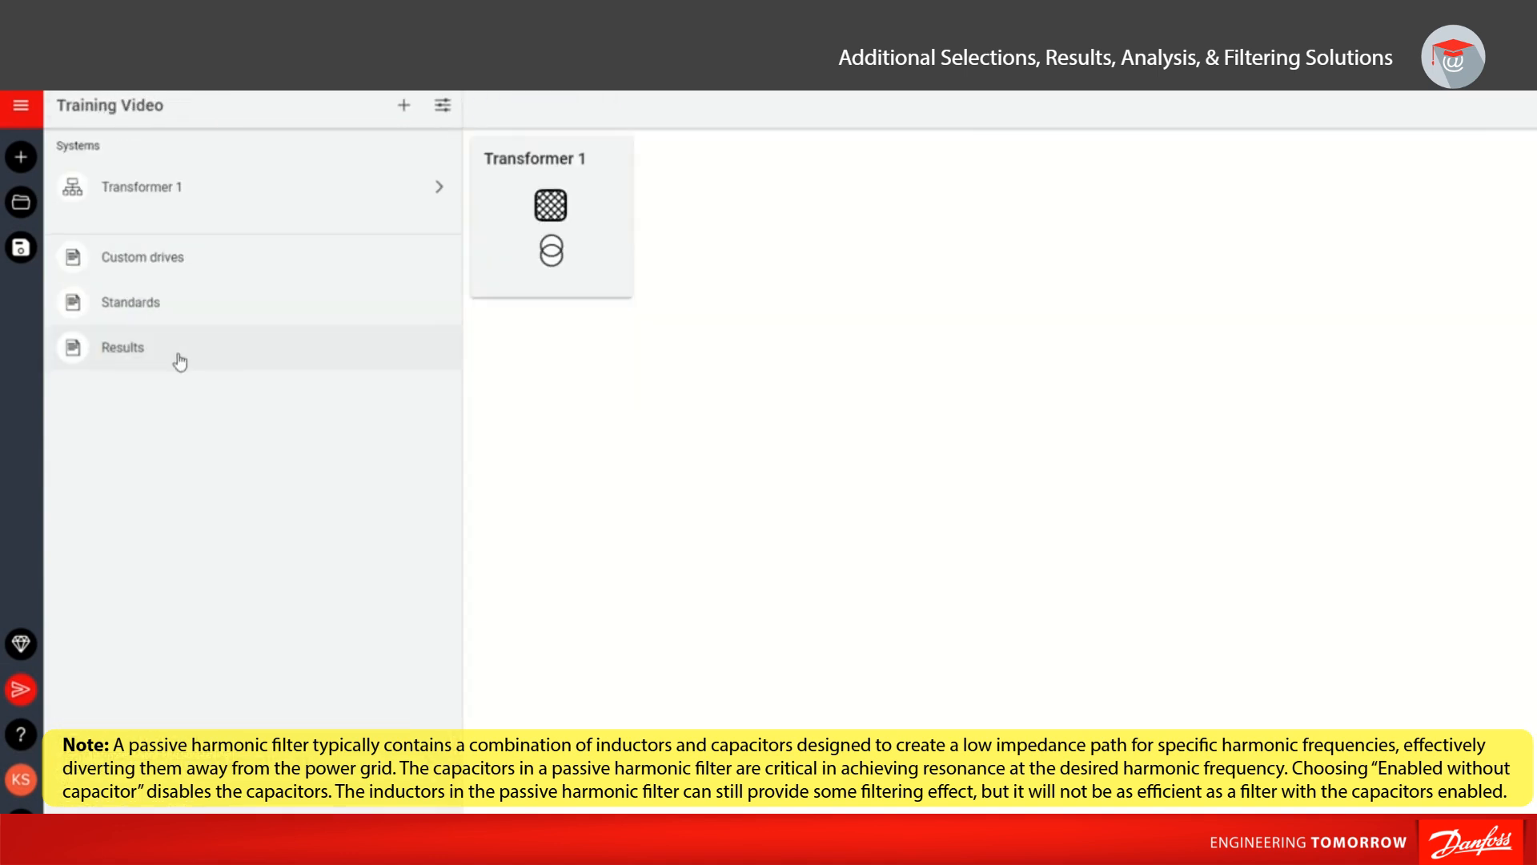
left_click(179, 357)
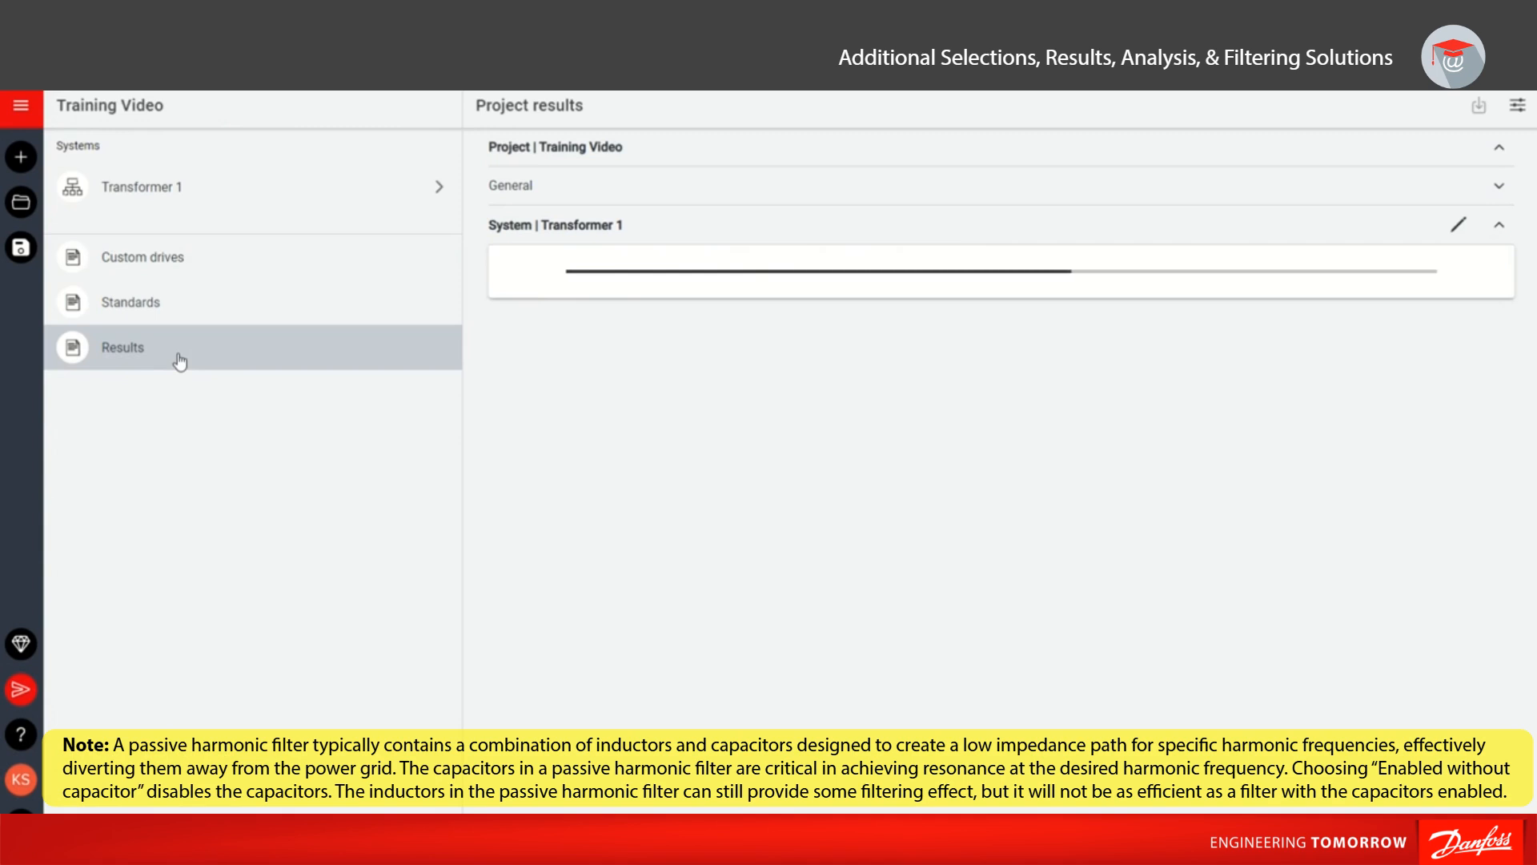
left_click(529, 301)
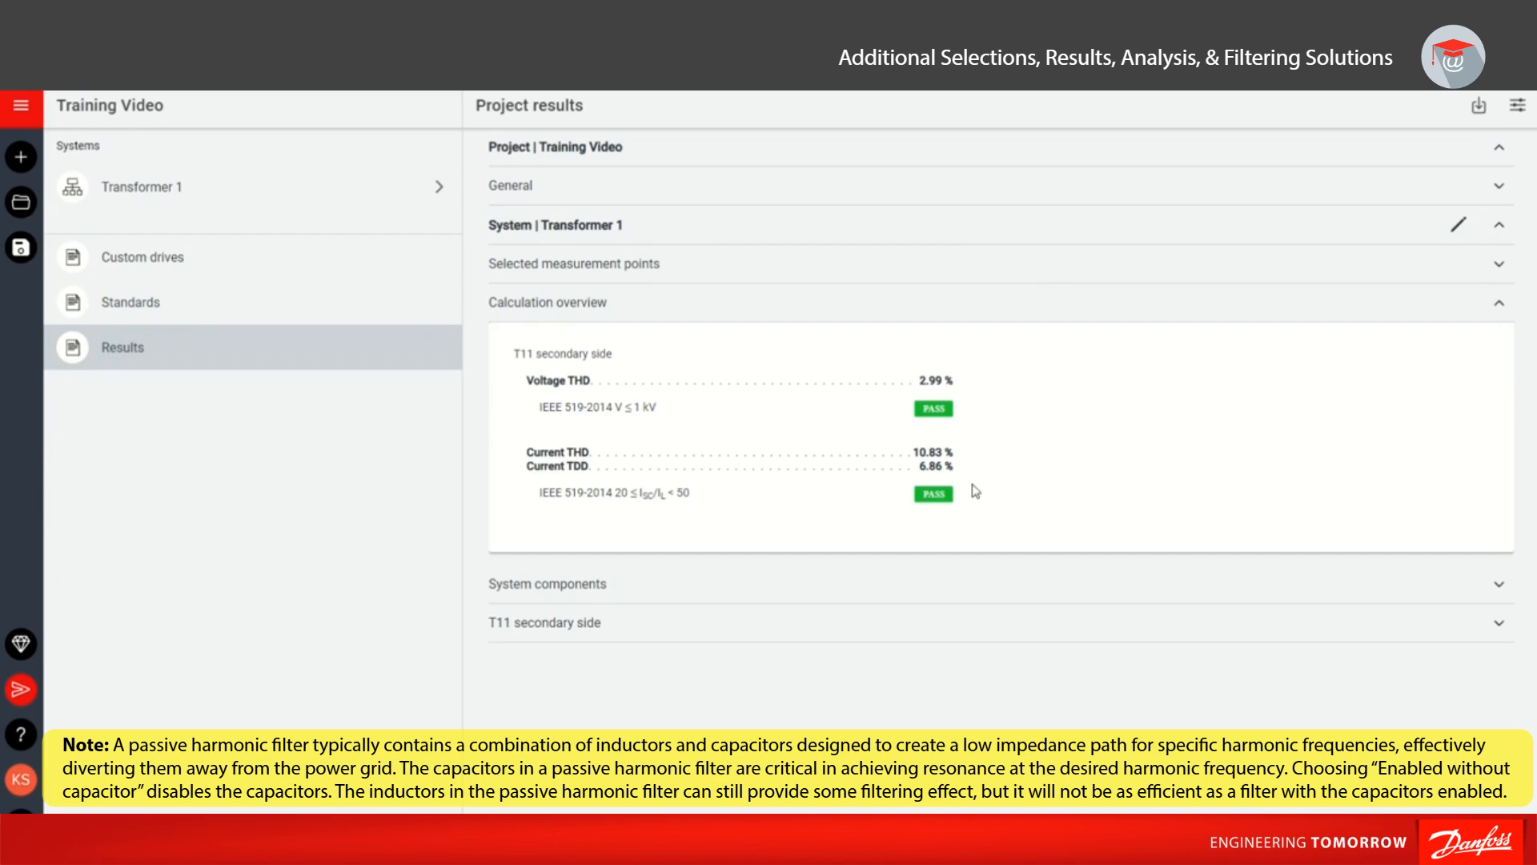
Examine the current TDD and the T11 secondary side's harmonics against the IEEE 519-2014 limits, plus its calculated values.
left_click_drag(919, 468, 954, 468)
left_click(951, 469)
left_click(833, 633)
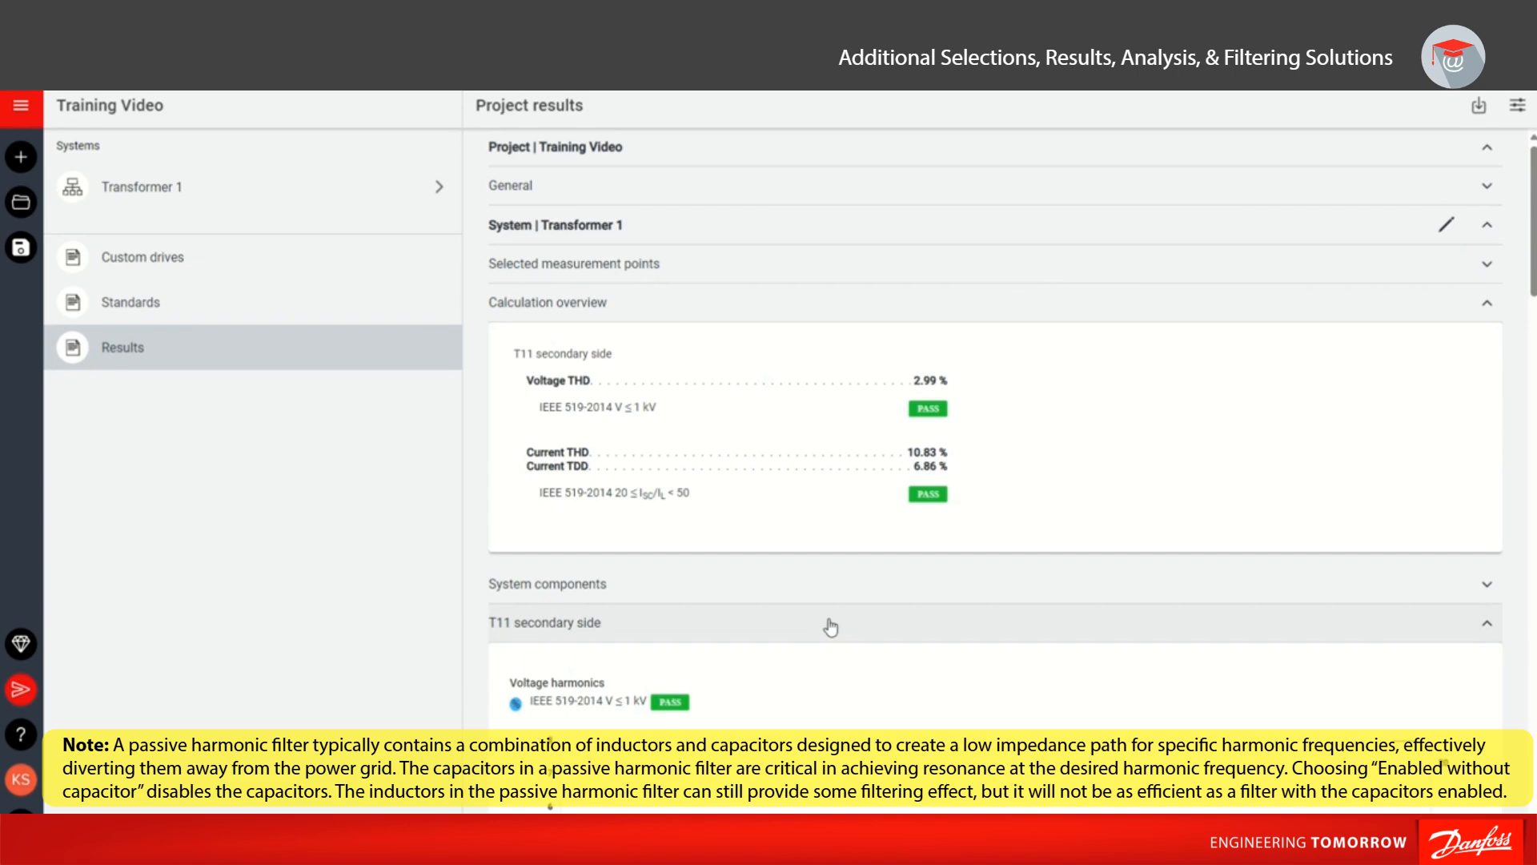
scroll(831, 628, "down", 15)
scroll(814, 639, "down", 6)
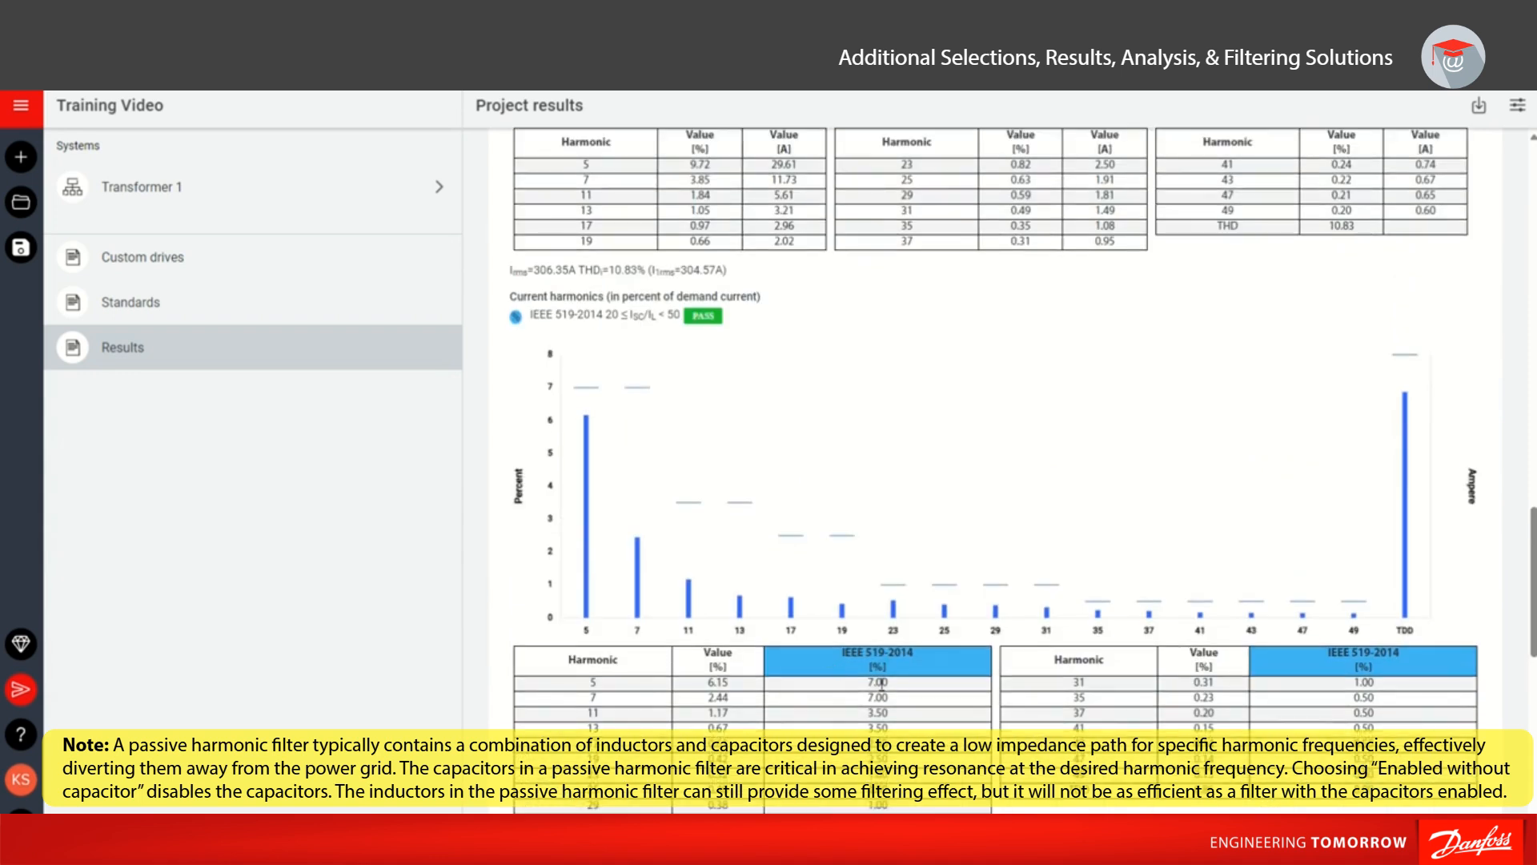
left_click_drag(892, 683, 869, 691)
scroll(723, 685, "up", 4)
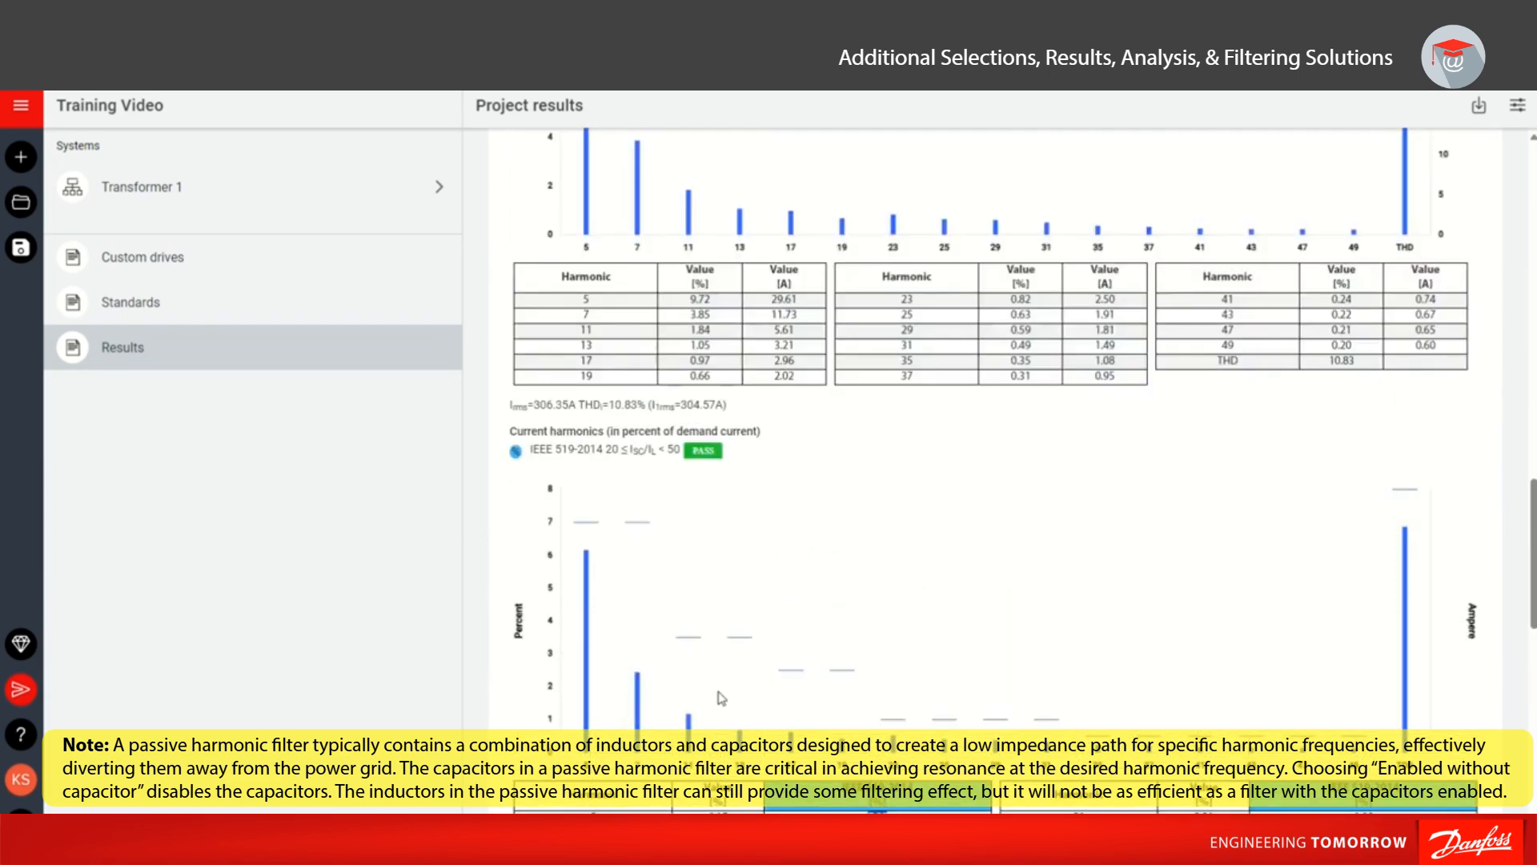
scroll(721, 698, "down", 15)
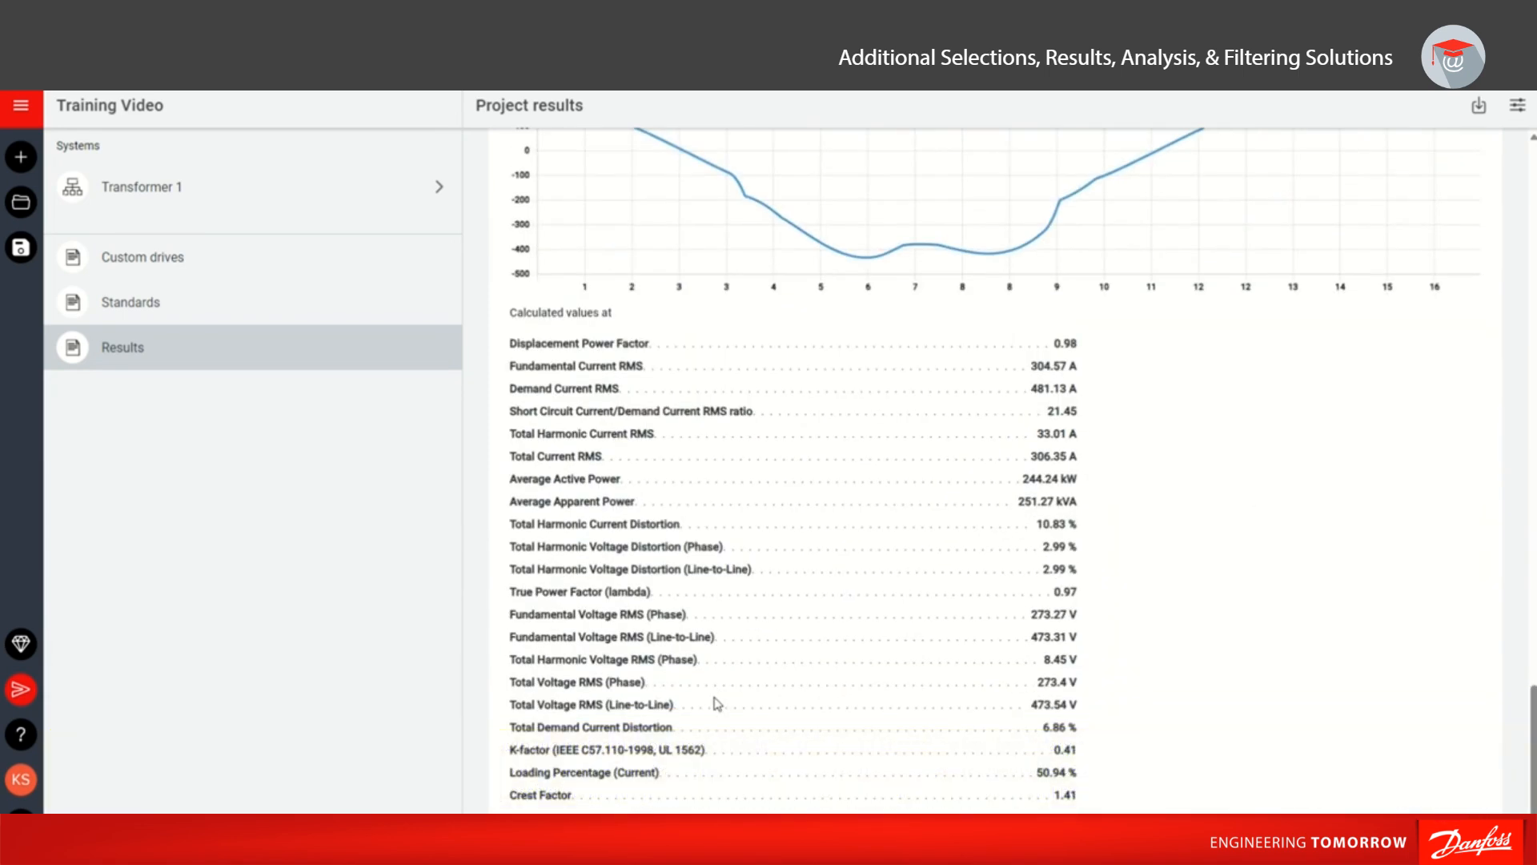
scroll(717, 704, "up", 14)
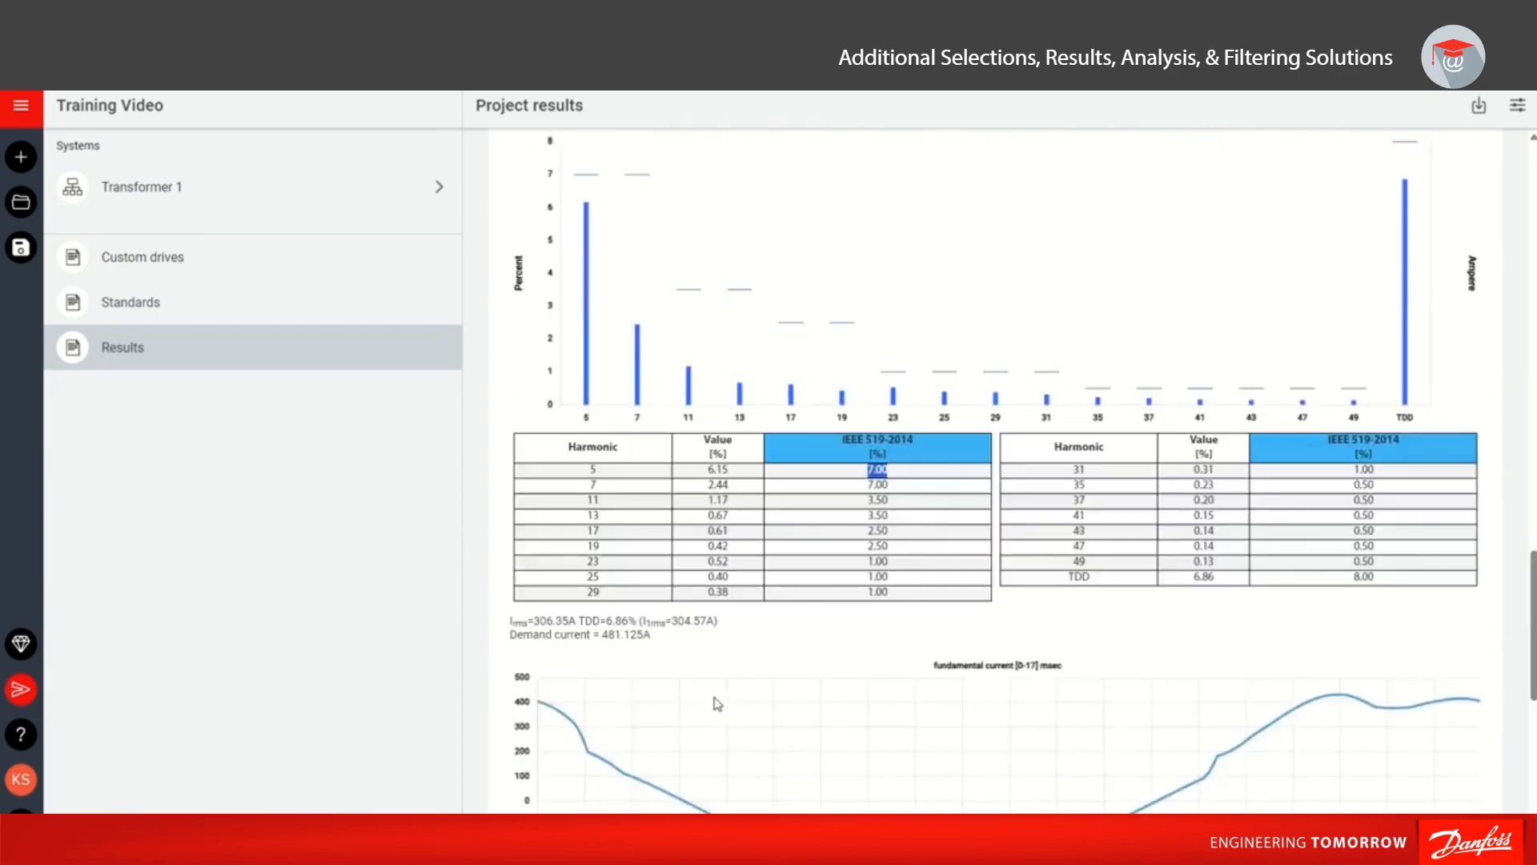
Reopen drive SF-1 in Transformer 1's FC 6-pulse group and set its passive harmonic filter mode to Disabled.
left_click(443, 192)
scroll(273, 624, "down", 3)
left_click(255, 687)
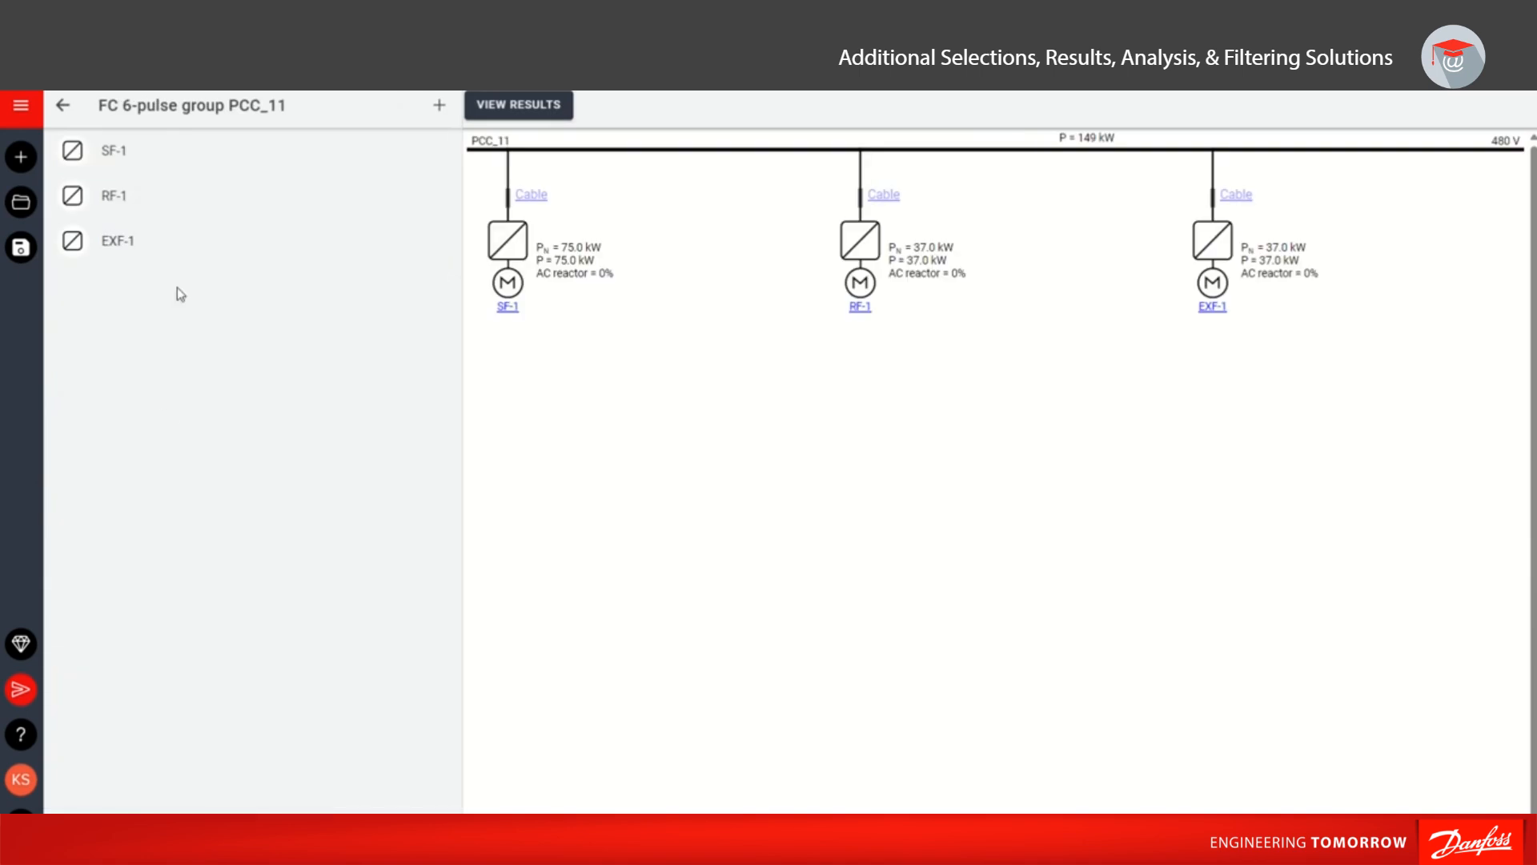
left_click(230, 156)
scroll(300, 346, "down", 5)
left_click(303, 327)
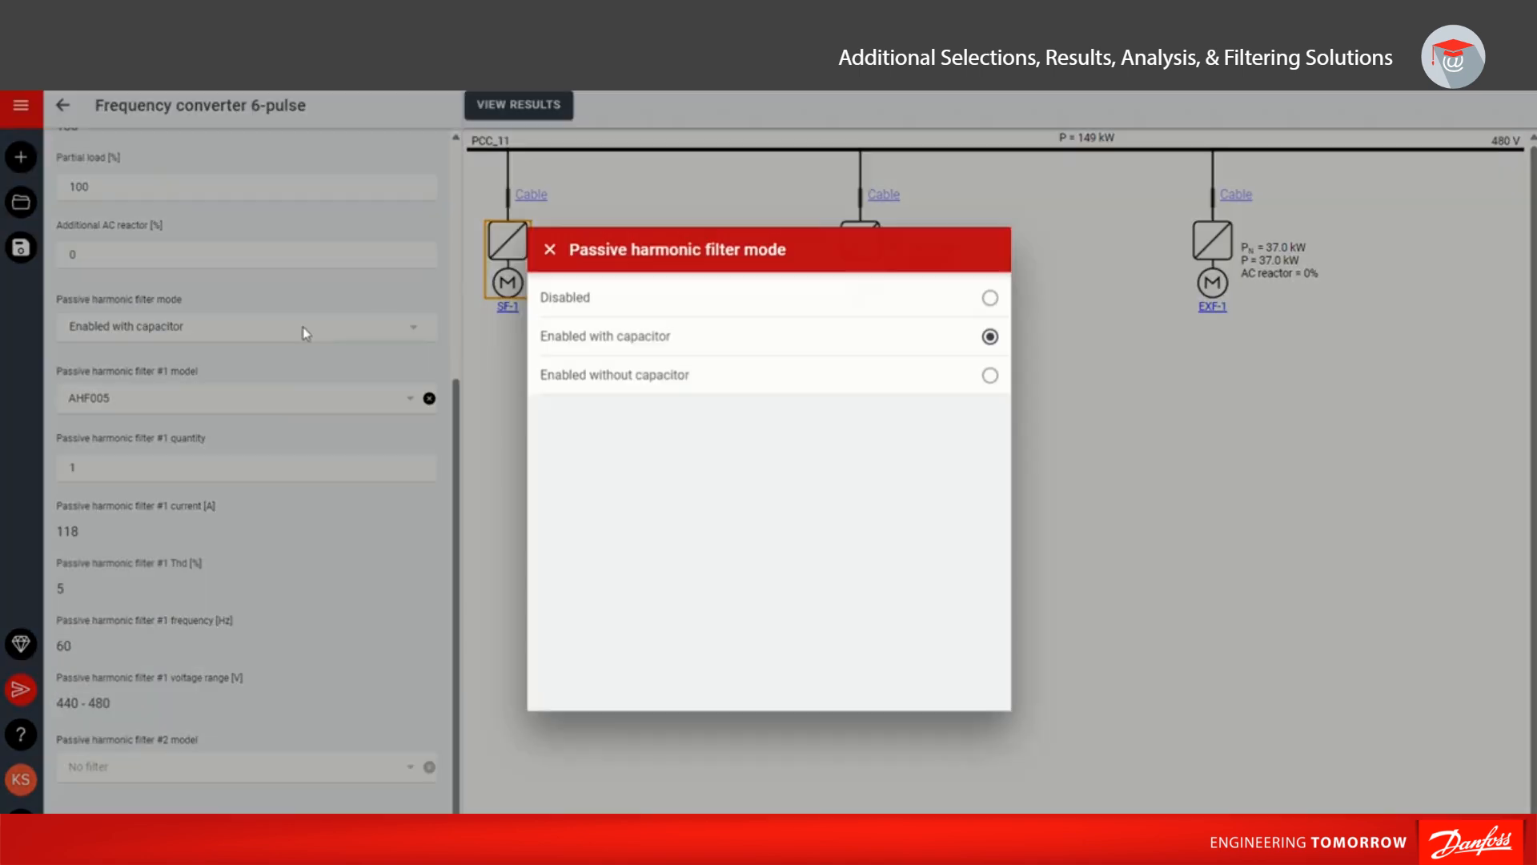
left_click(589, 298)
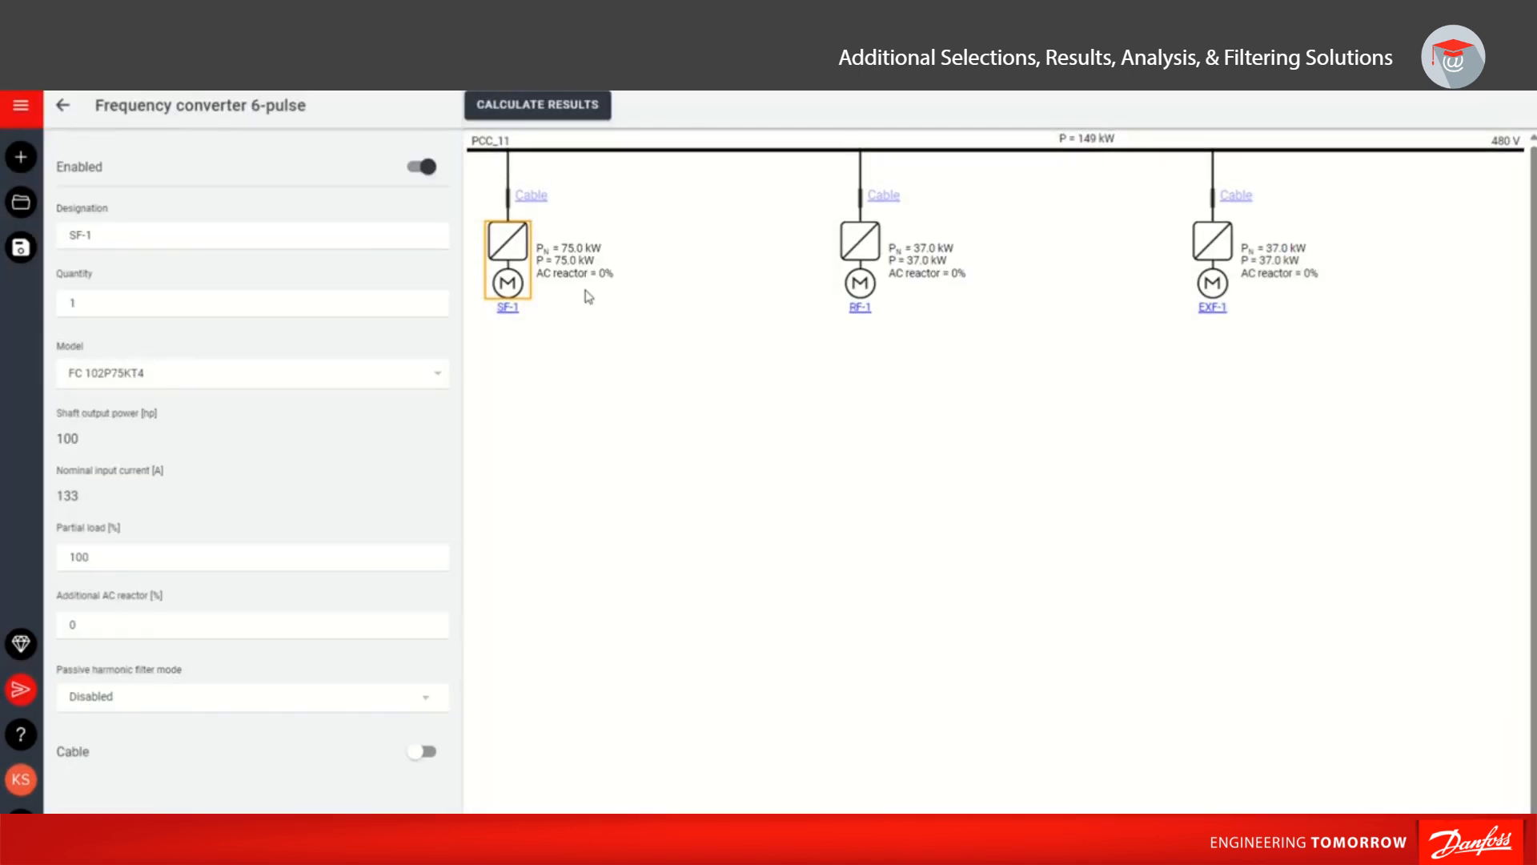
Open Transformer 1's active filter, browse the available AAF007 models and close the list without changing the selection.
left_click(64, 107)
left_click(62, 105)
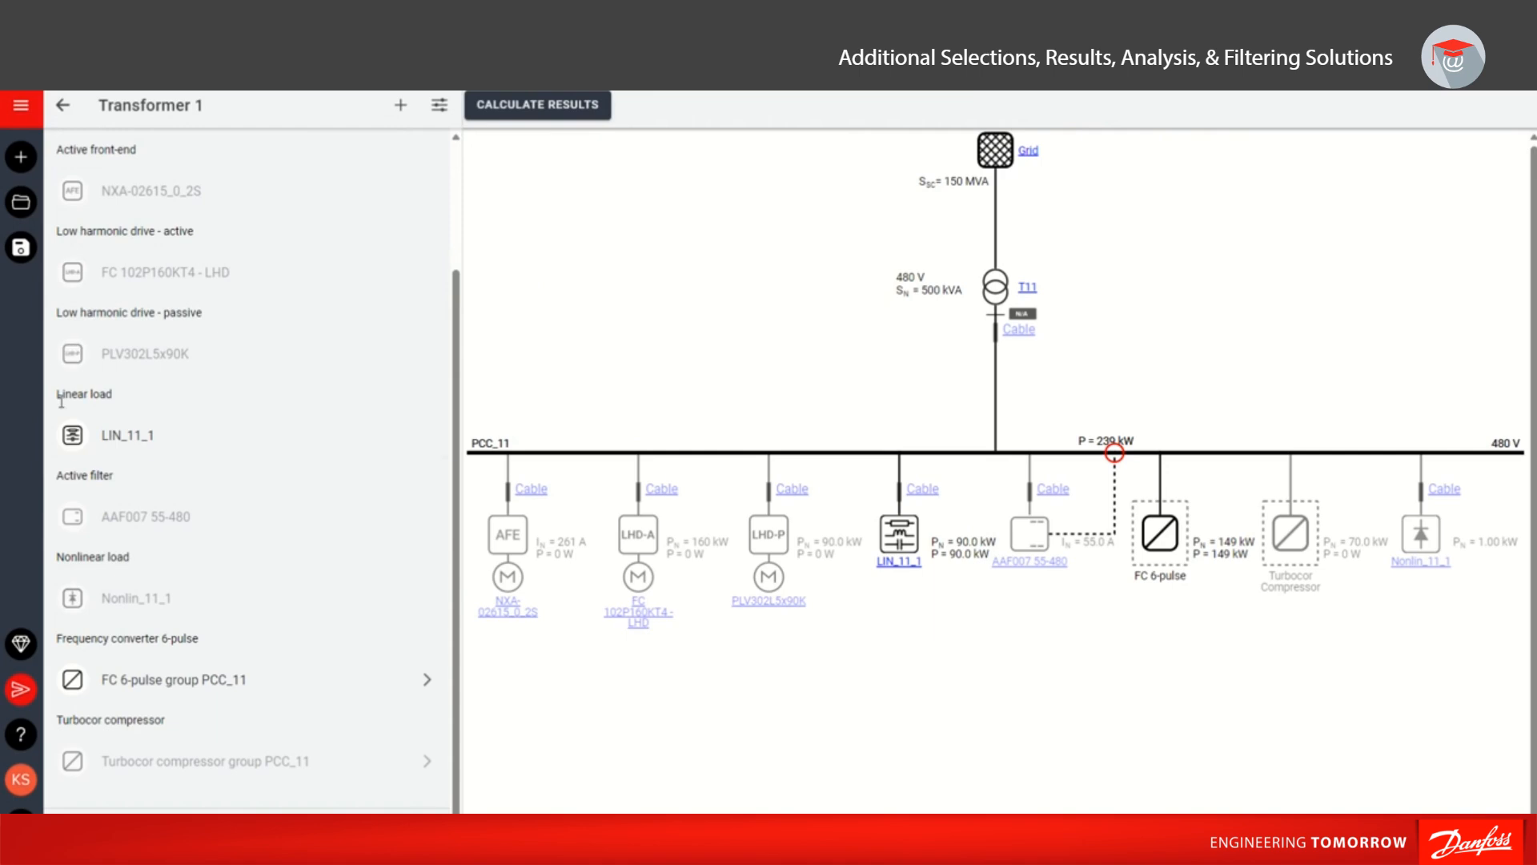
left_click(118, 525)
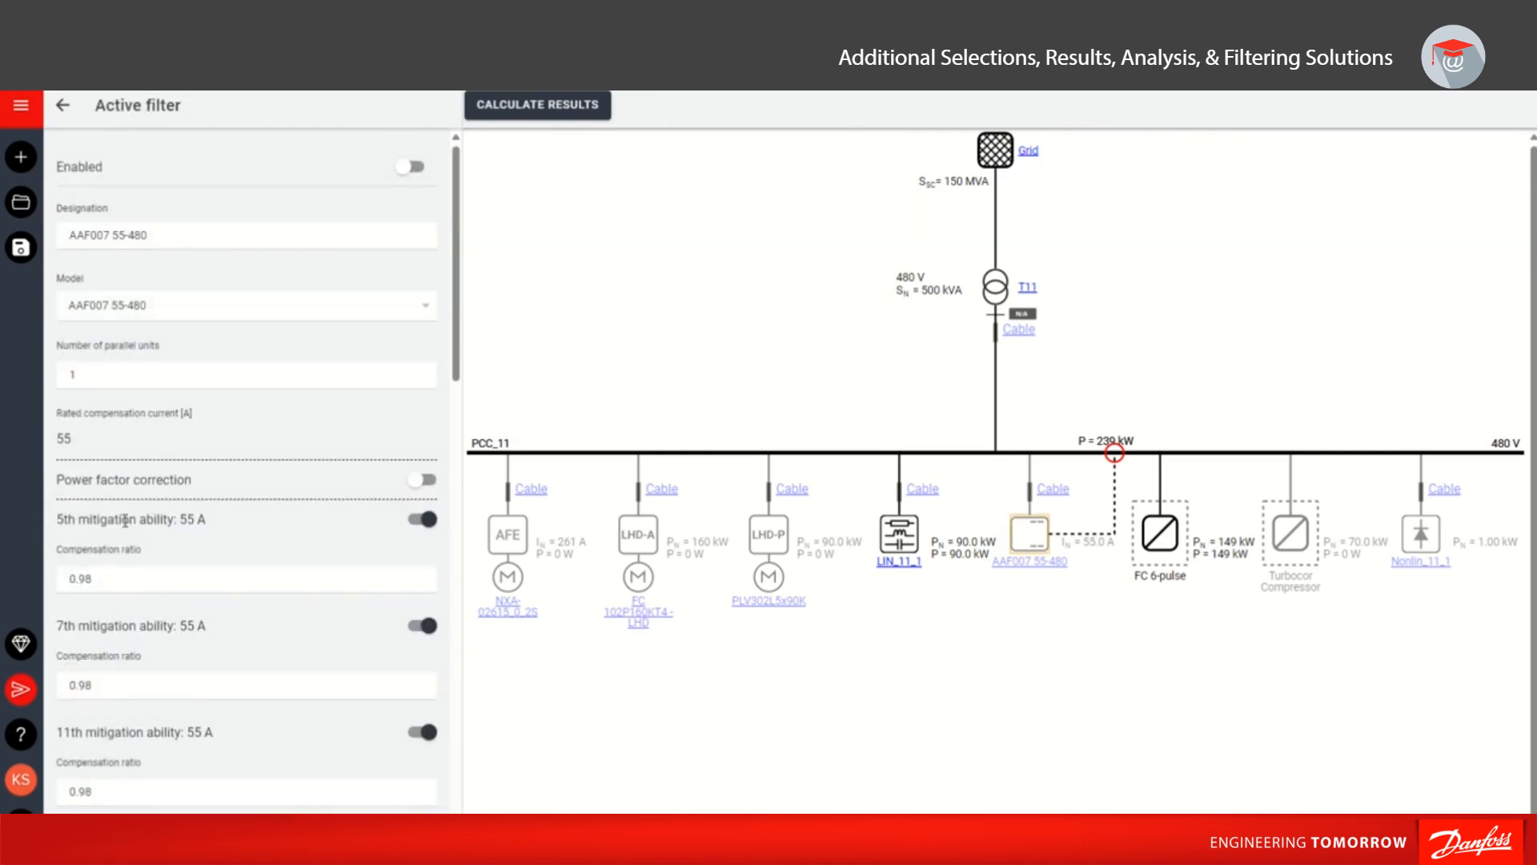
left_click(182, 311)
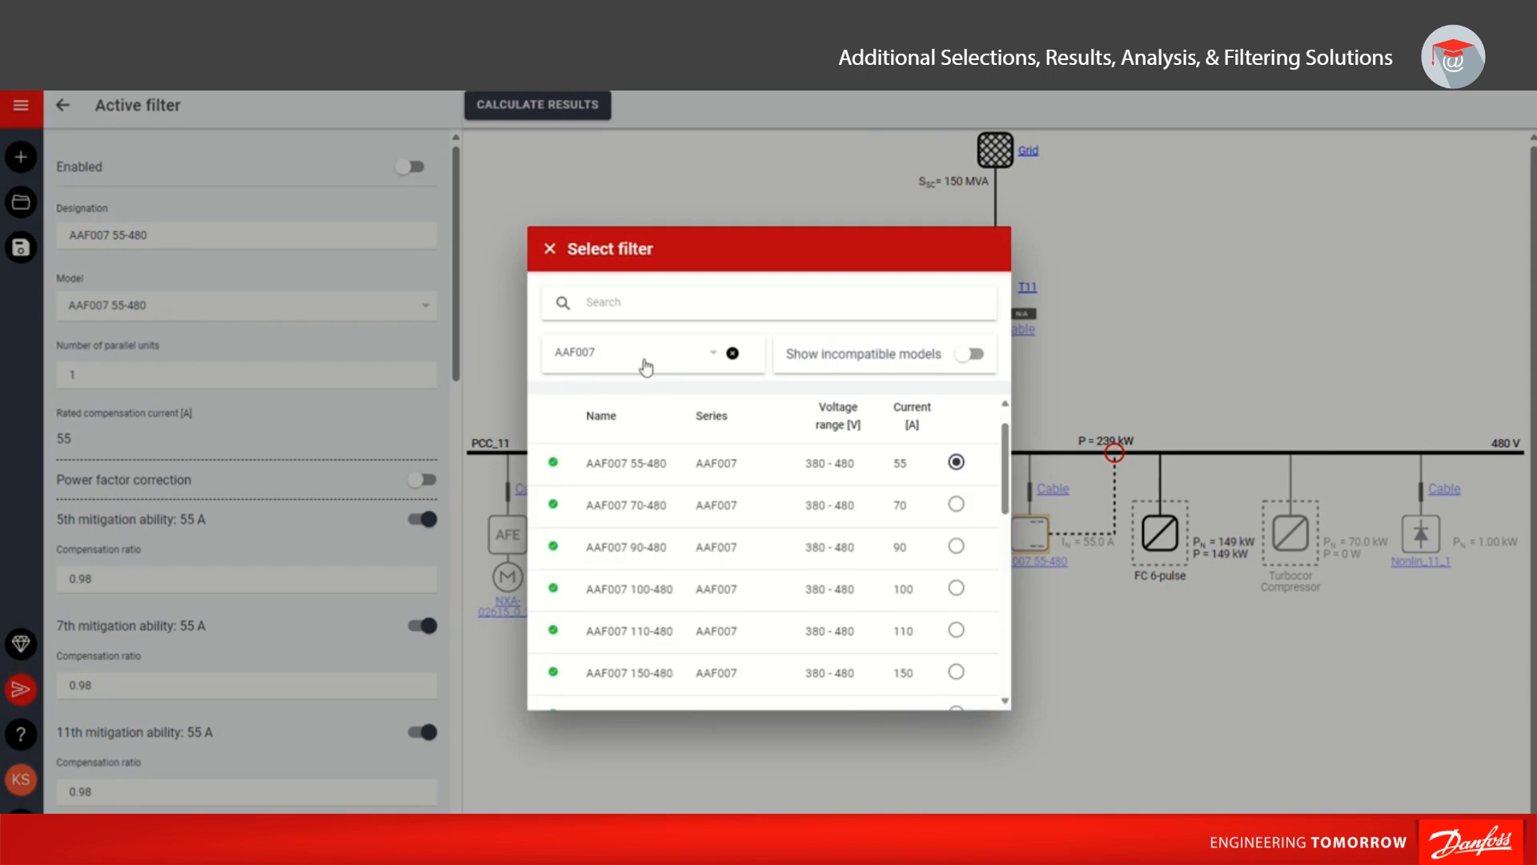
scroll(897, 484, "up", 1)
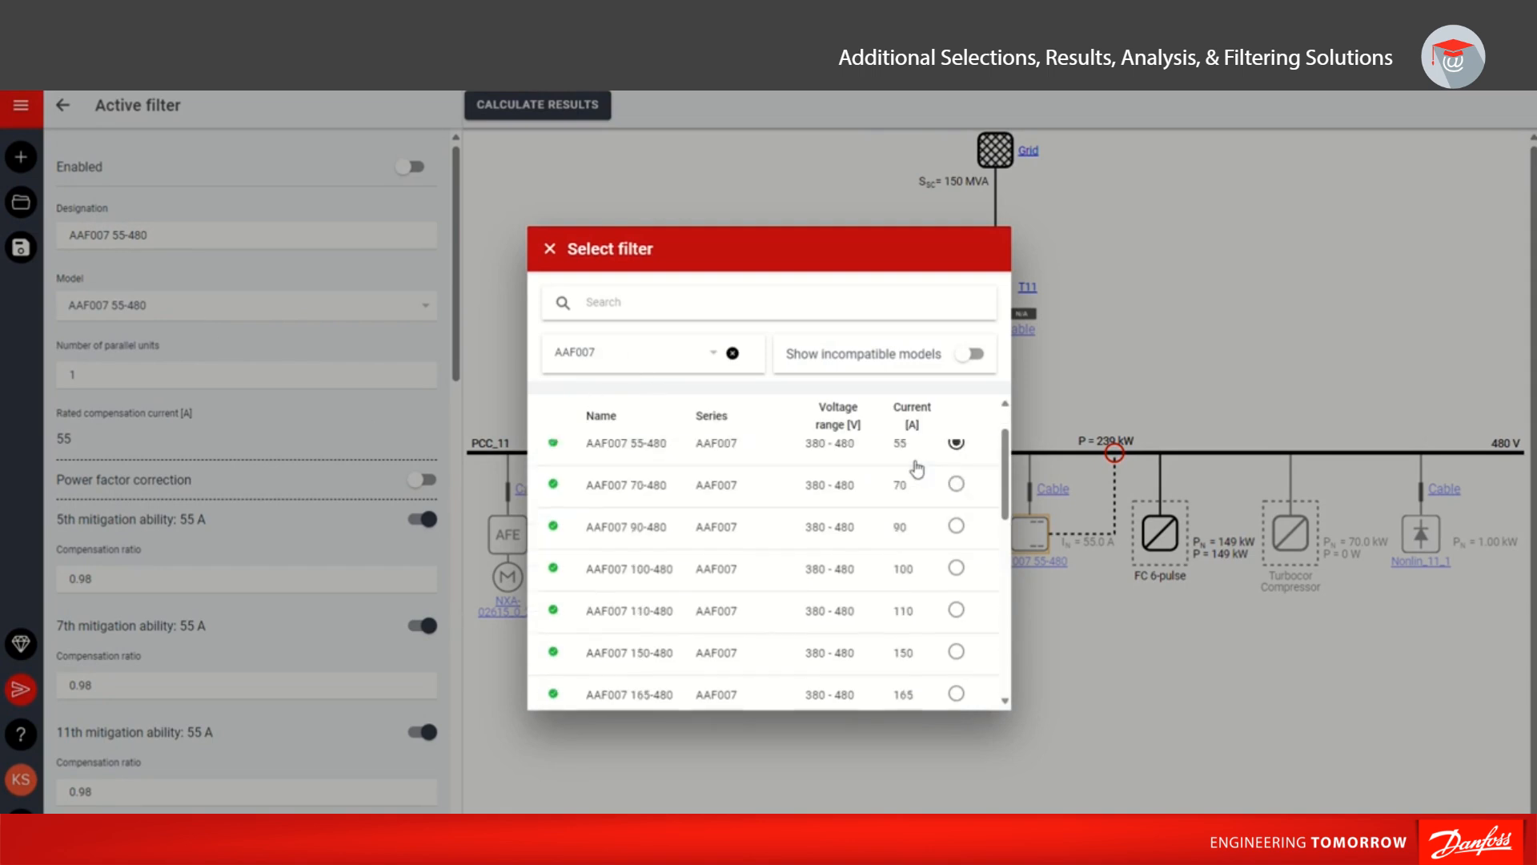
scroll(921, 480, "down", 6)
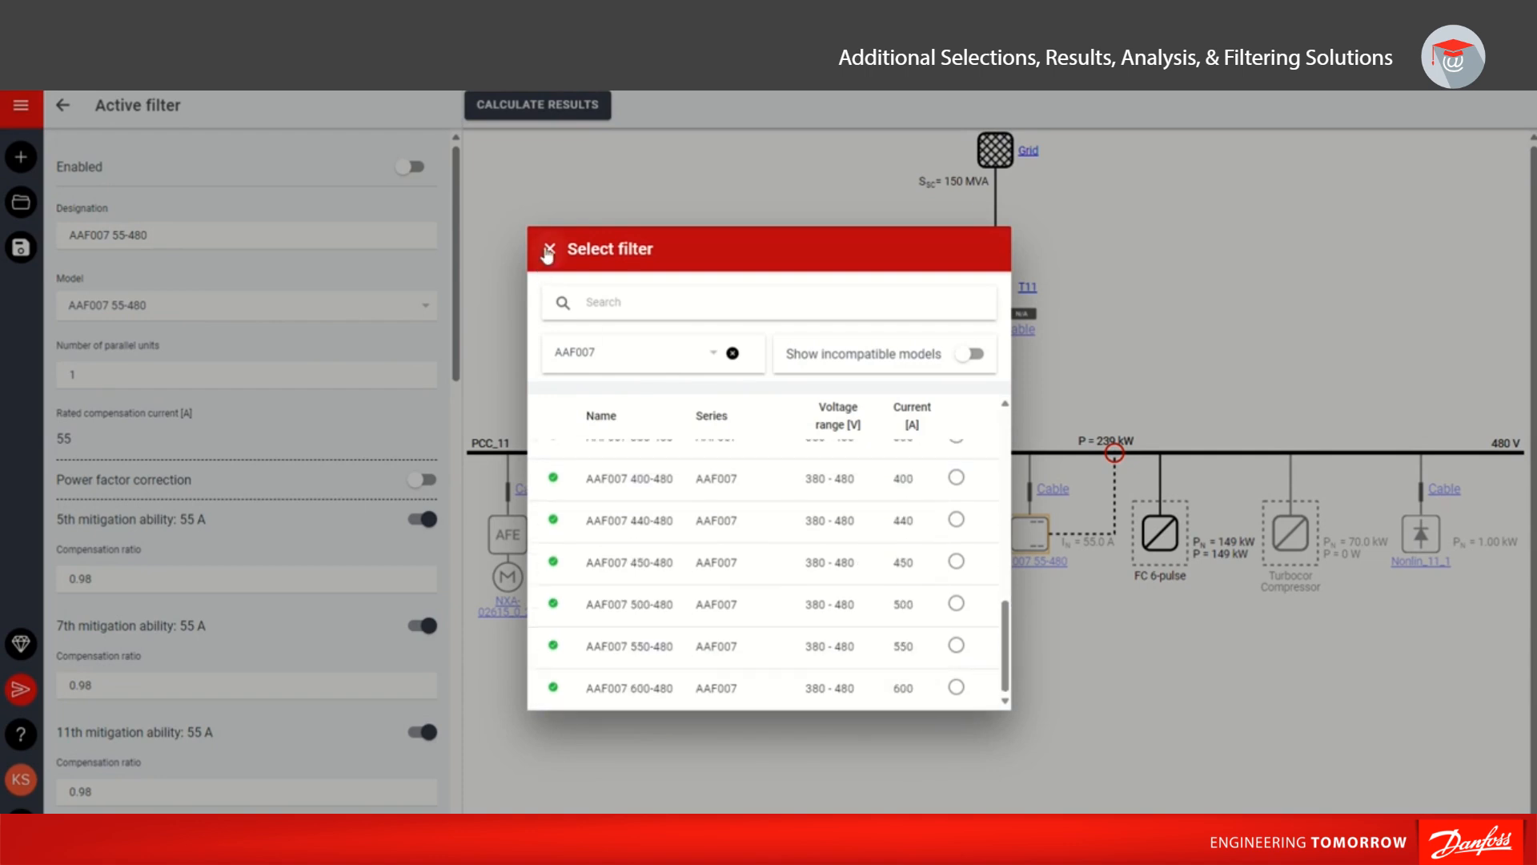
scroll(787, 490, "up", 5)
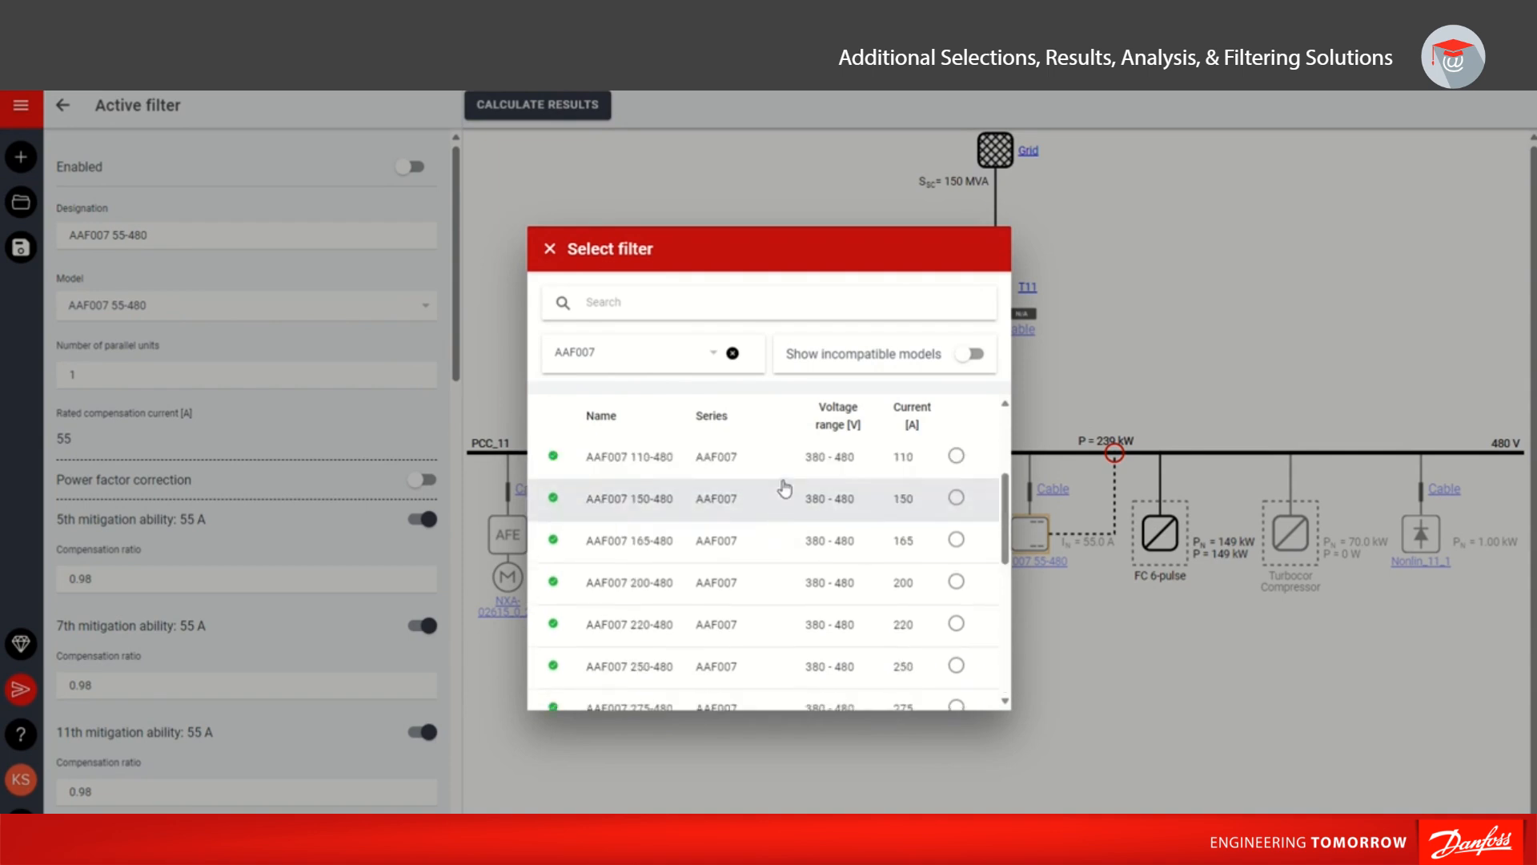
left_click(544, 260)
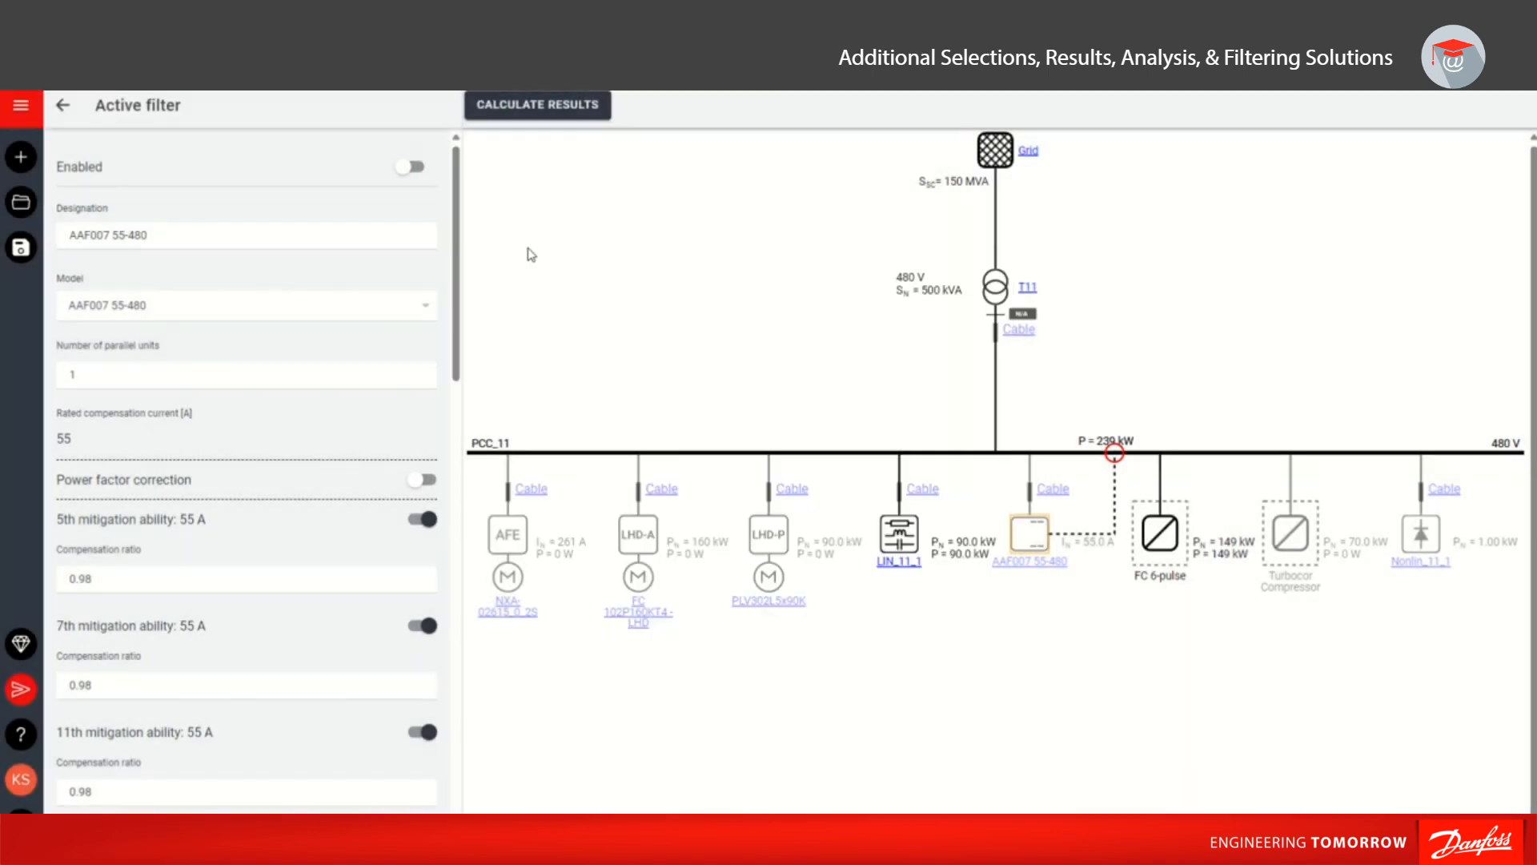
Recalculate the project results and check the total harmonic current RMS in the T11 secondary side's calculated values.
left_click(66, 109)
left_click(66, 109)
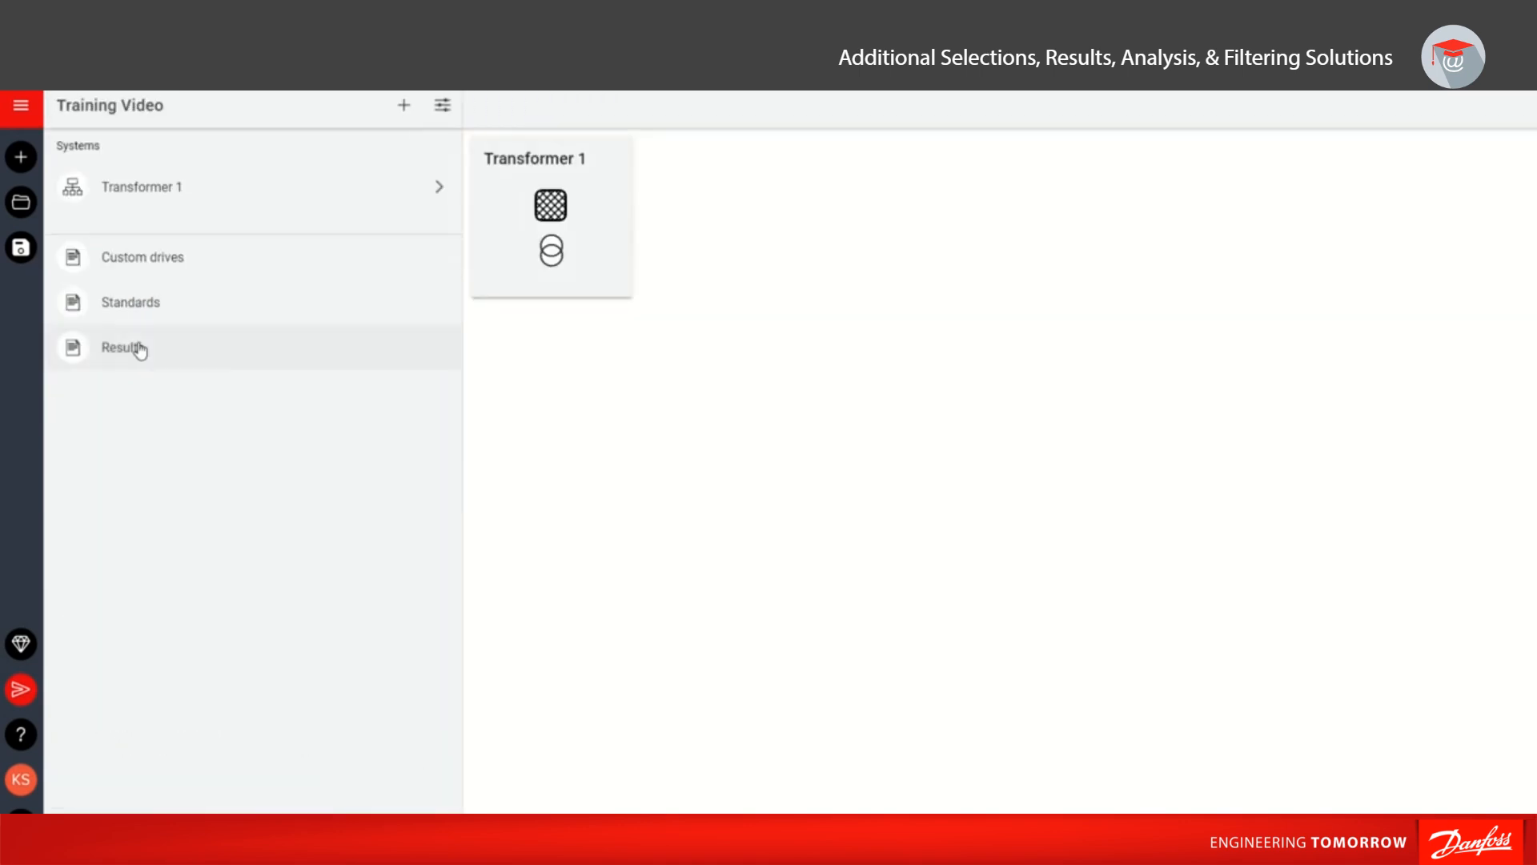
left_click(134, 346)
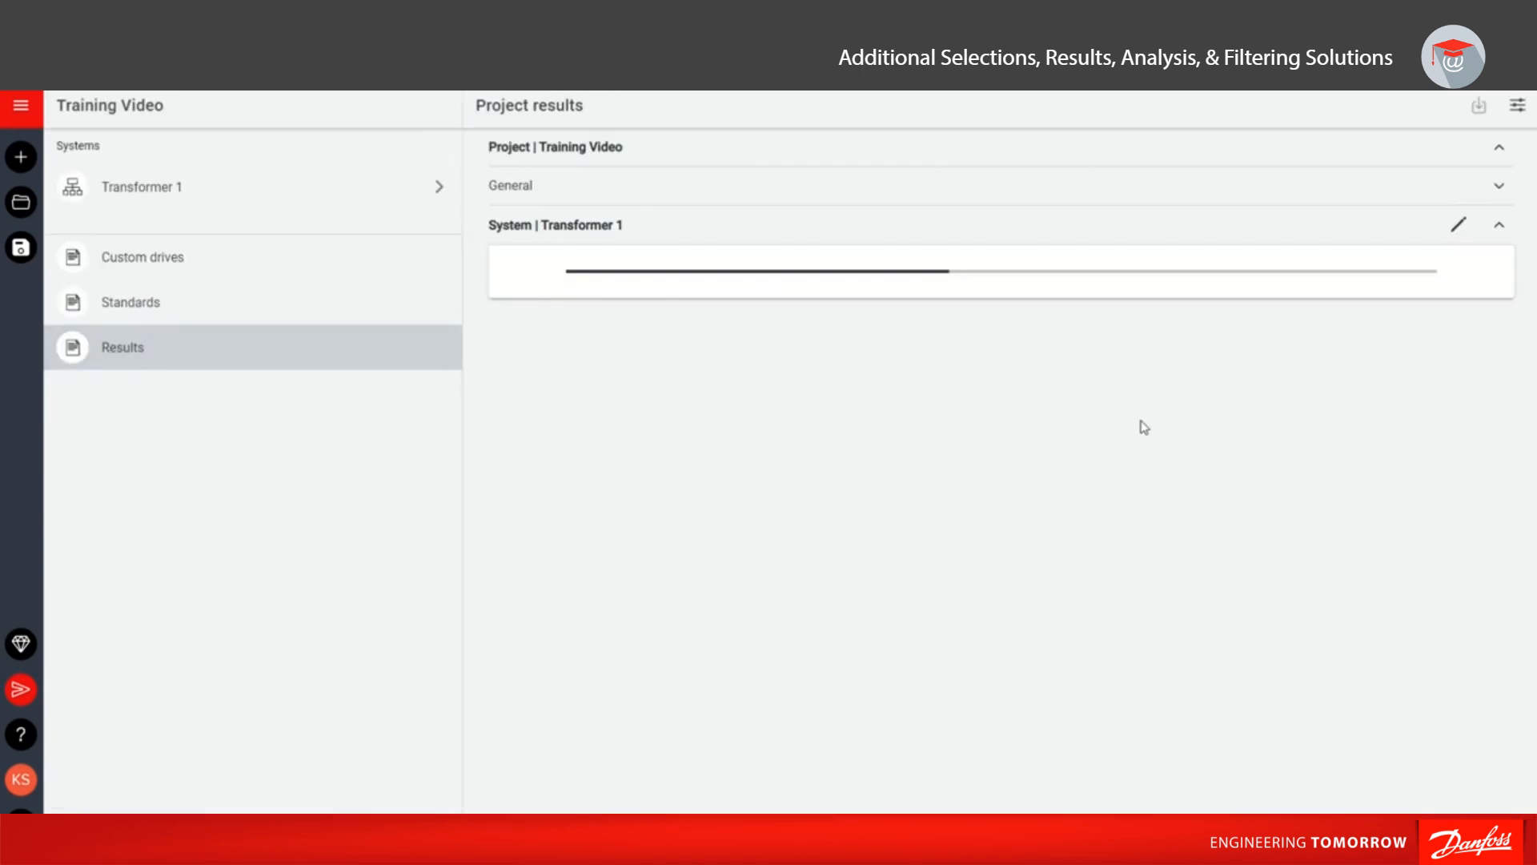
left_click(958, 379)
scroll(948, 449, "down", 4)
scroll(948, 449, "down", 7)
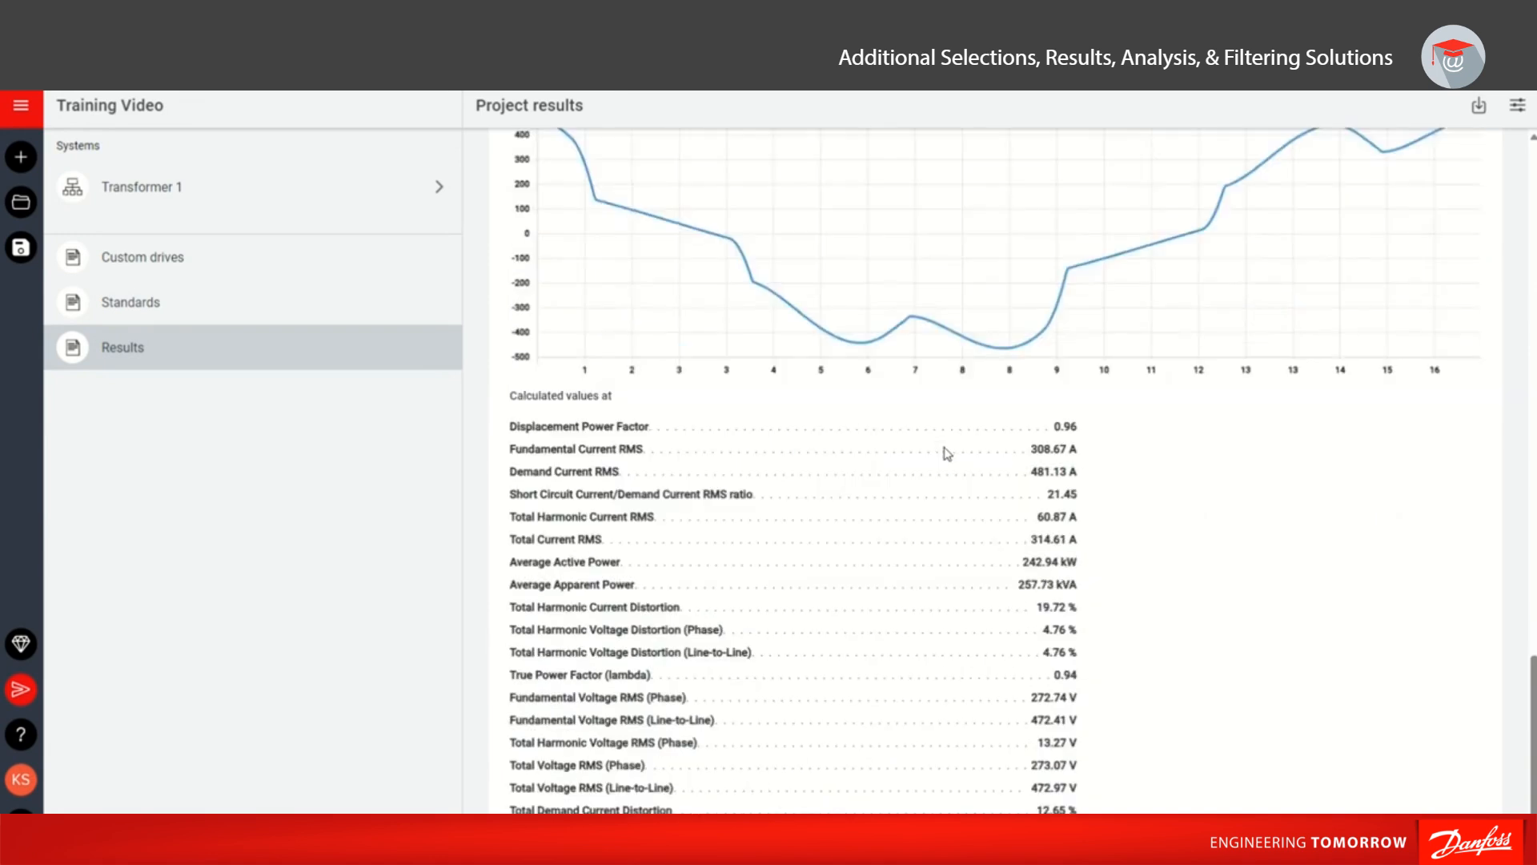
left_click_drag(510, 435, 669, 439)
left_click(693, 448)
left_click_drag(1010, 439, 1076, 445)
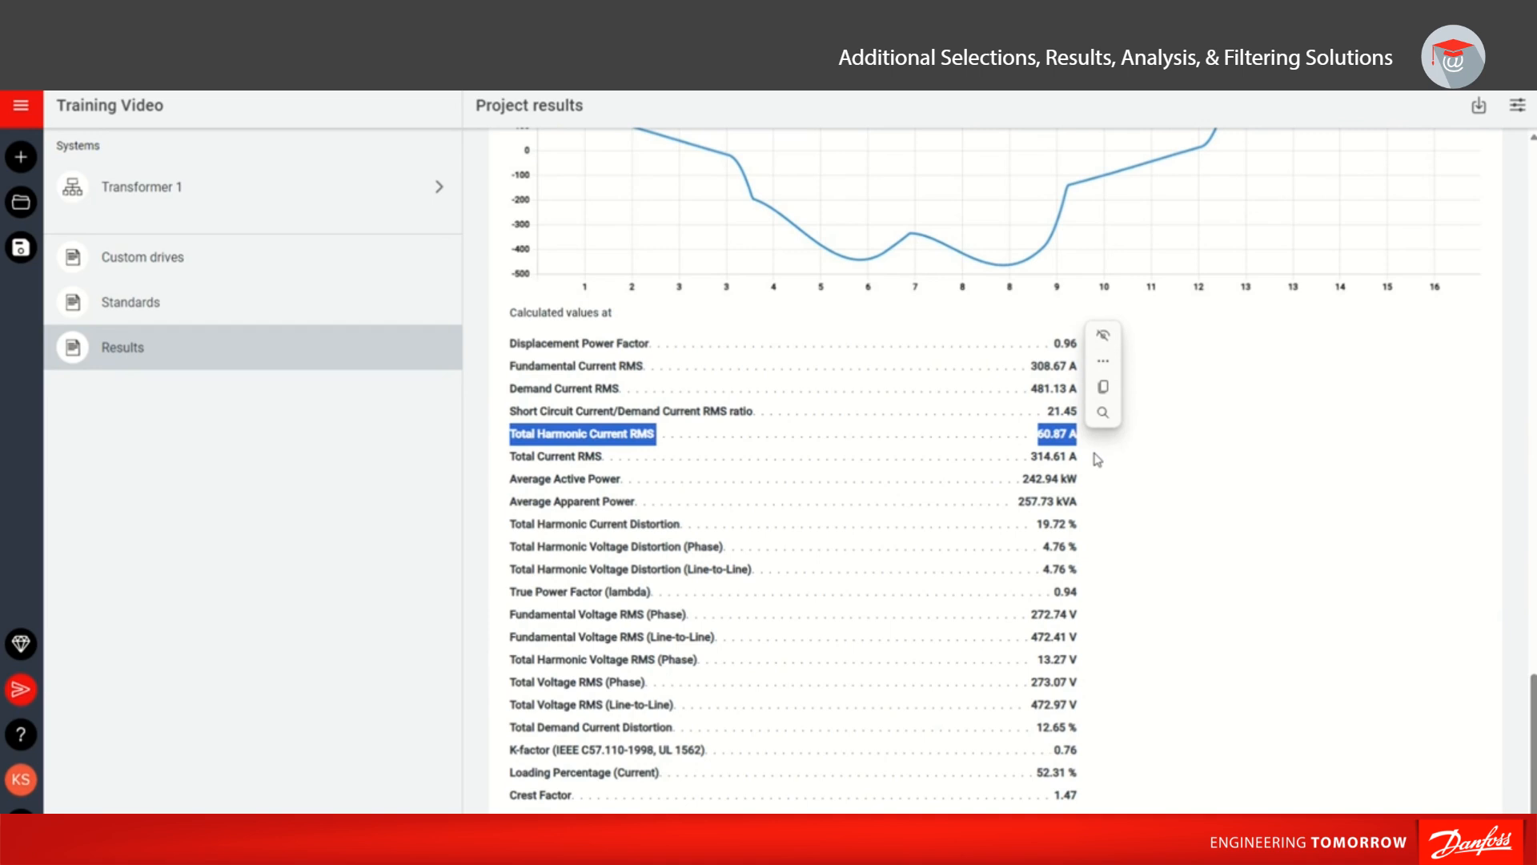
Enable Transformer 1's active filter with the 55 A model AAF007 55-480.
left_click(367, 195)
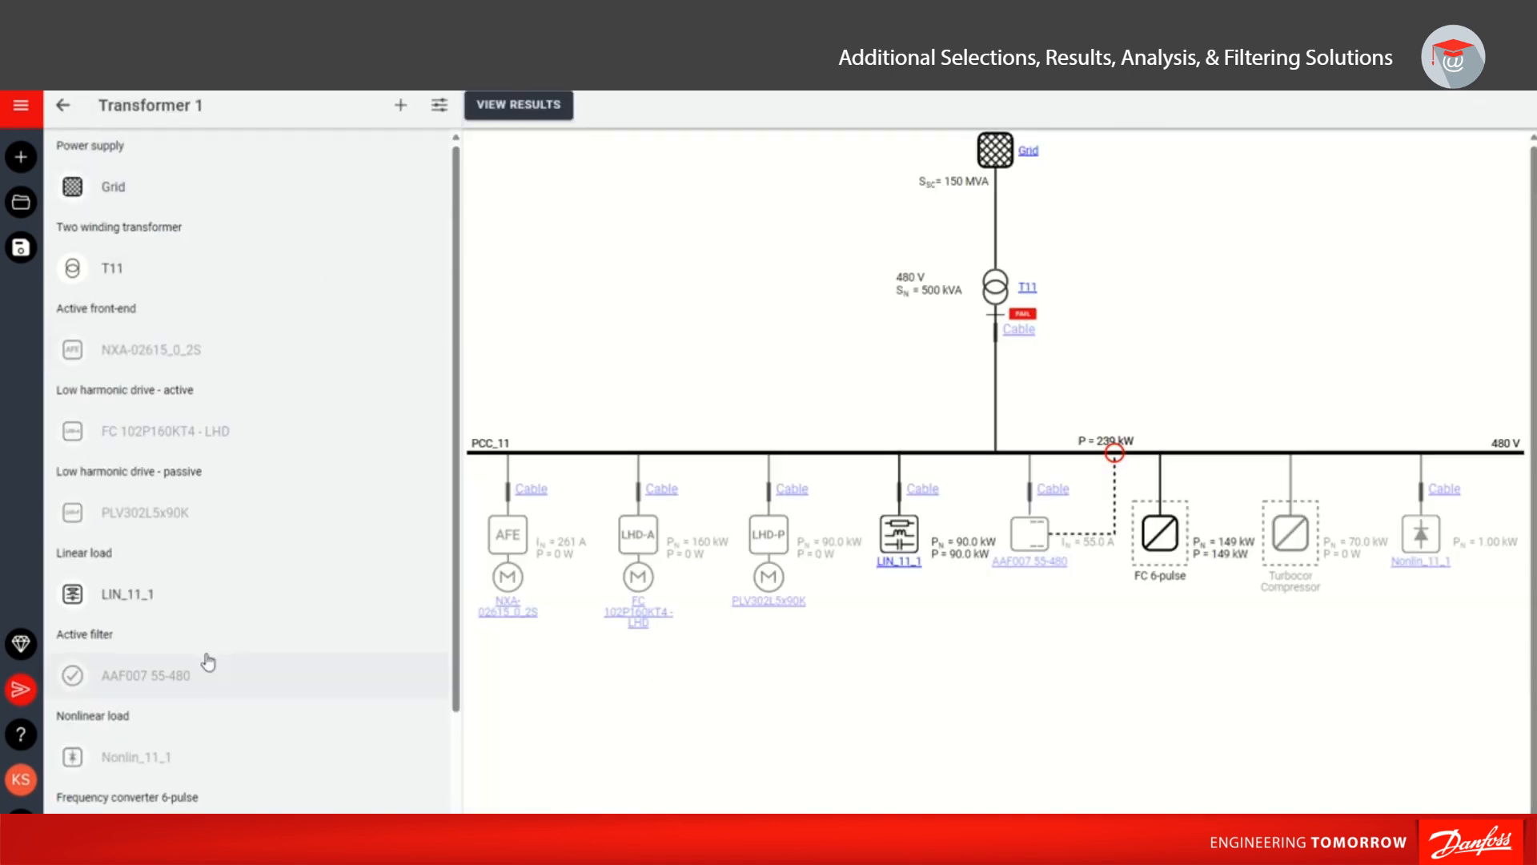
left_click(195, 676)
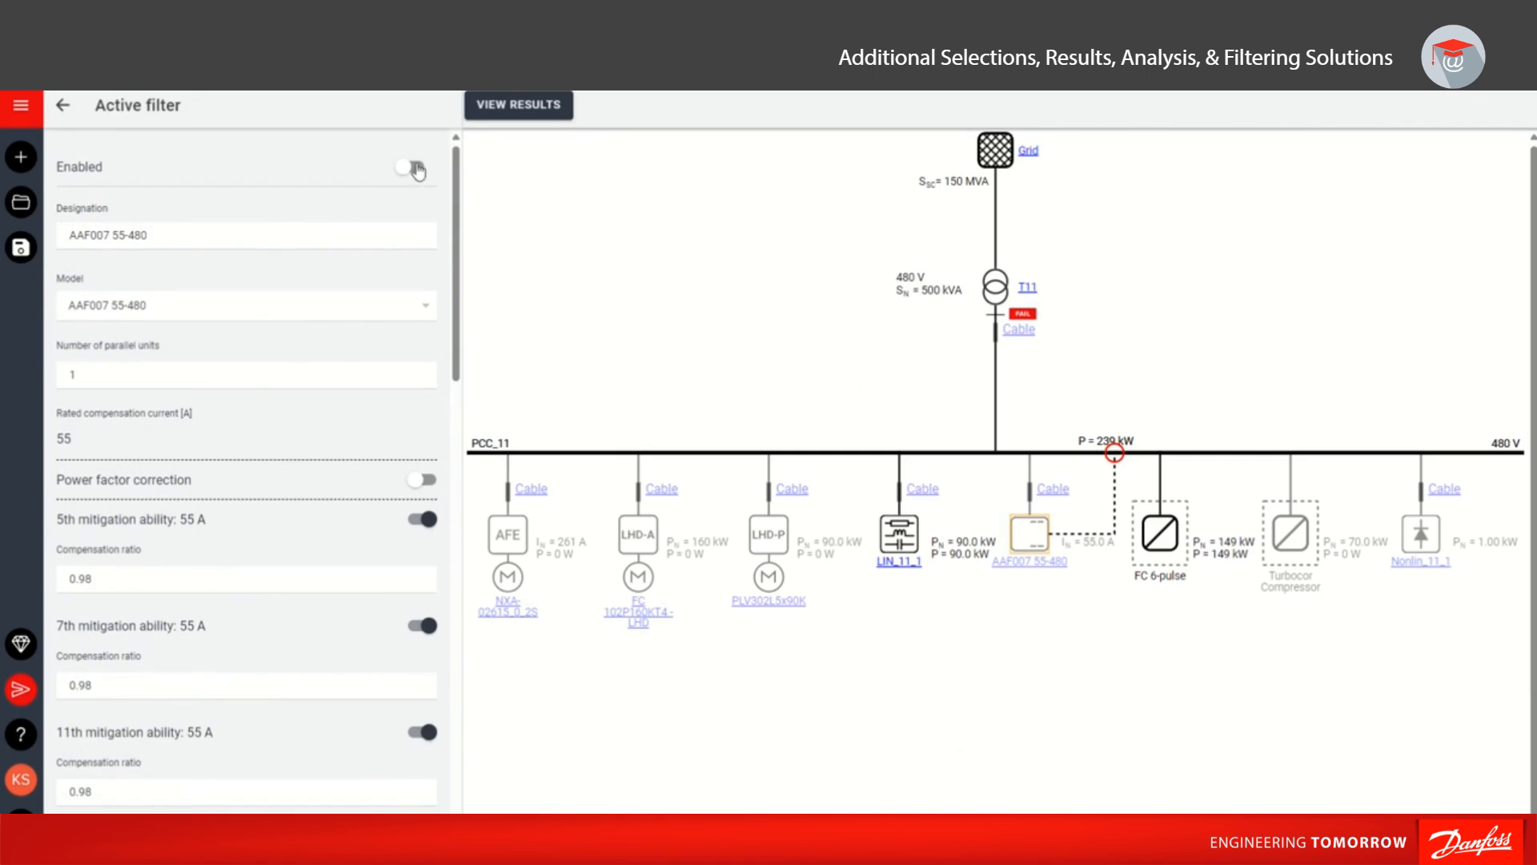
left_click(415, 168)
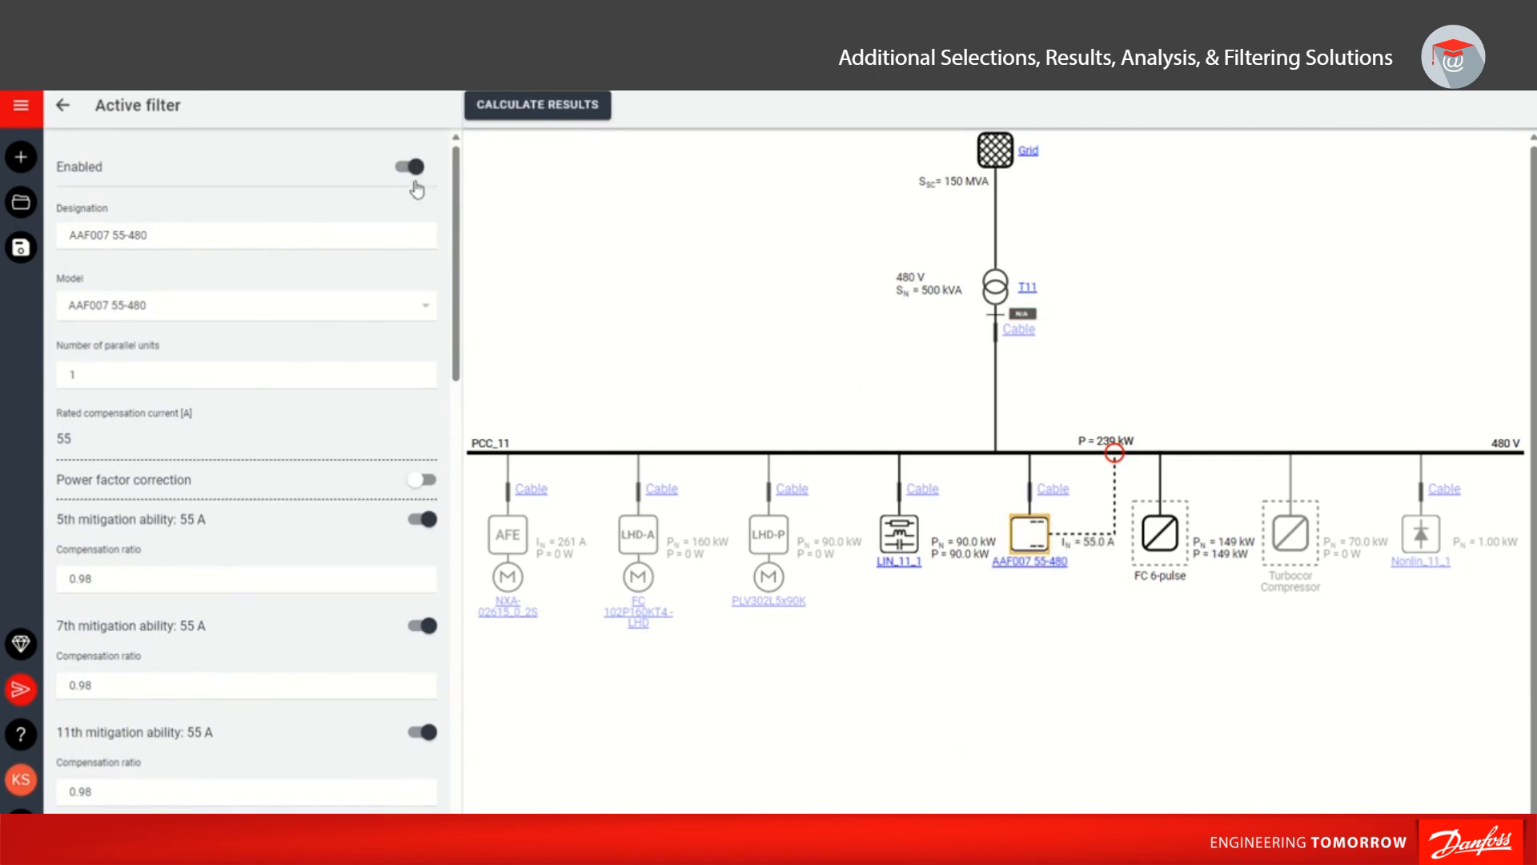
left_click(327, 317)
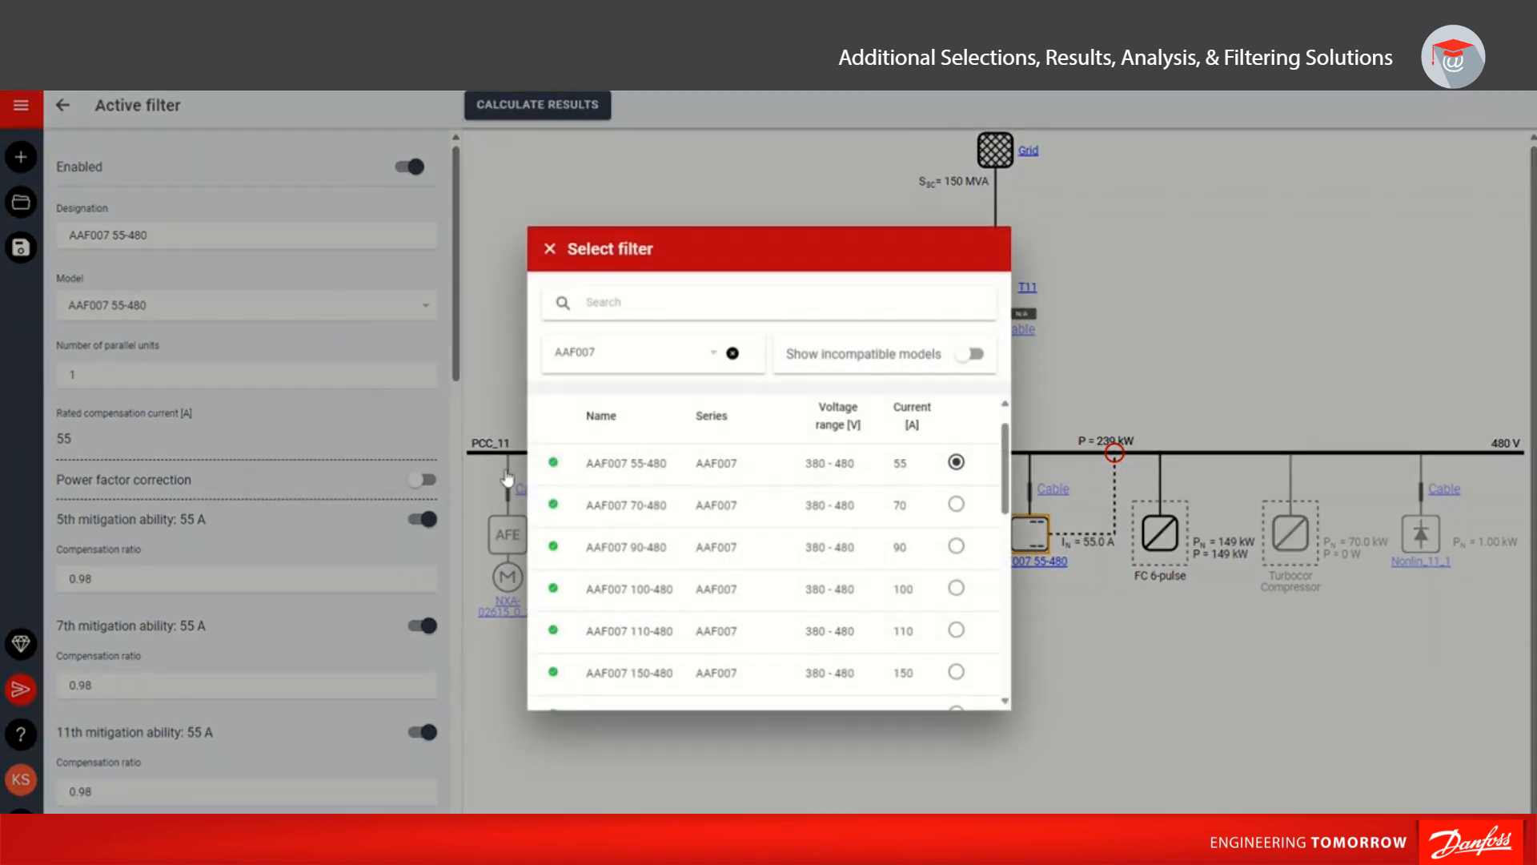
left_click(956, 464)
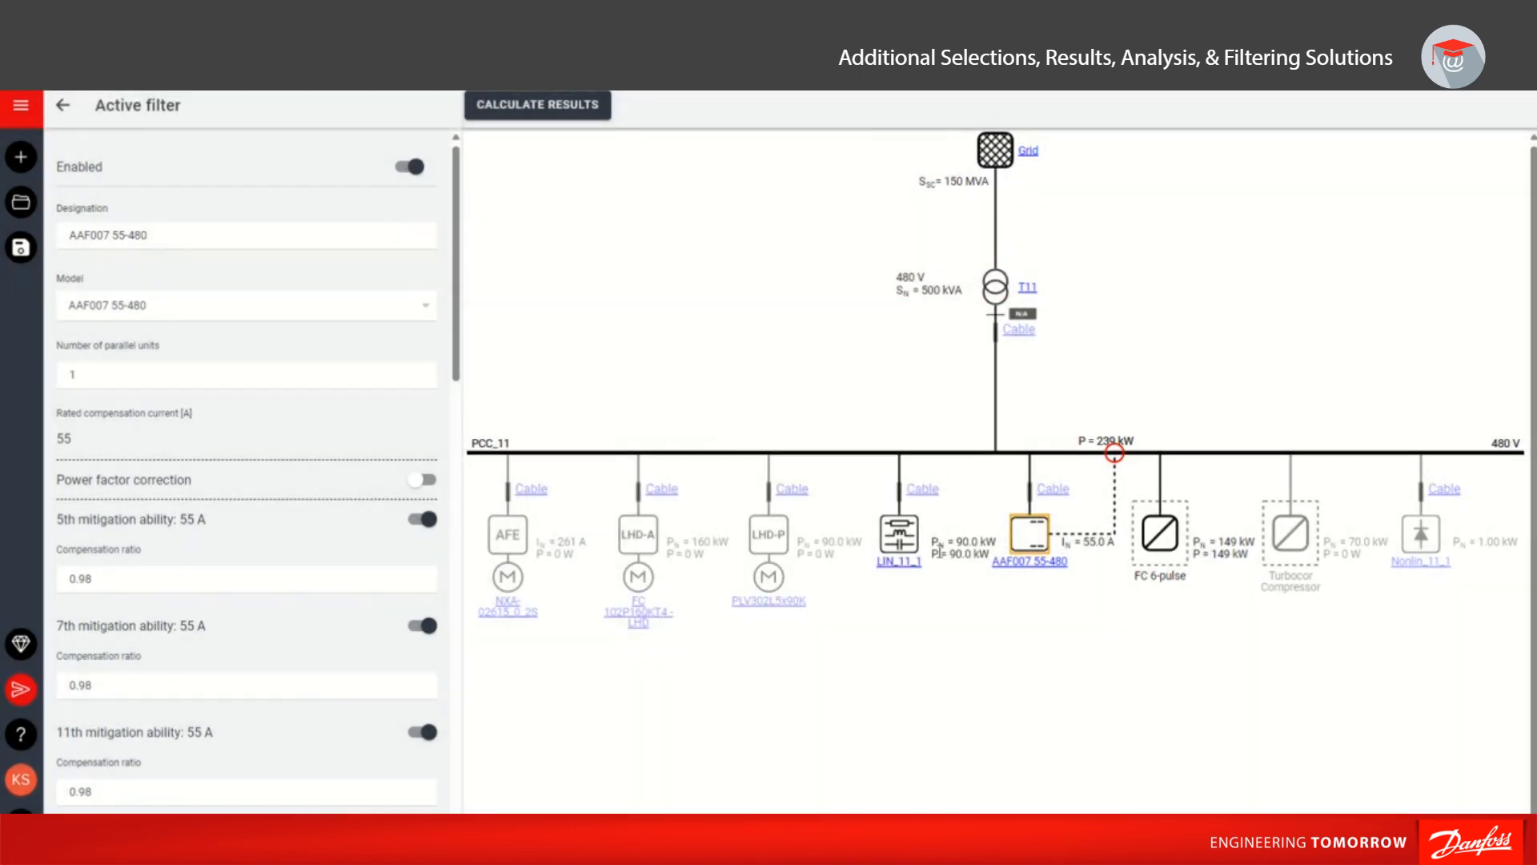
Recalculate the project results with the active filter enabled and expand Transformer 1's calculation overview.
left_click(70, 110)
left_click(70, 108)
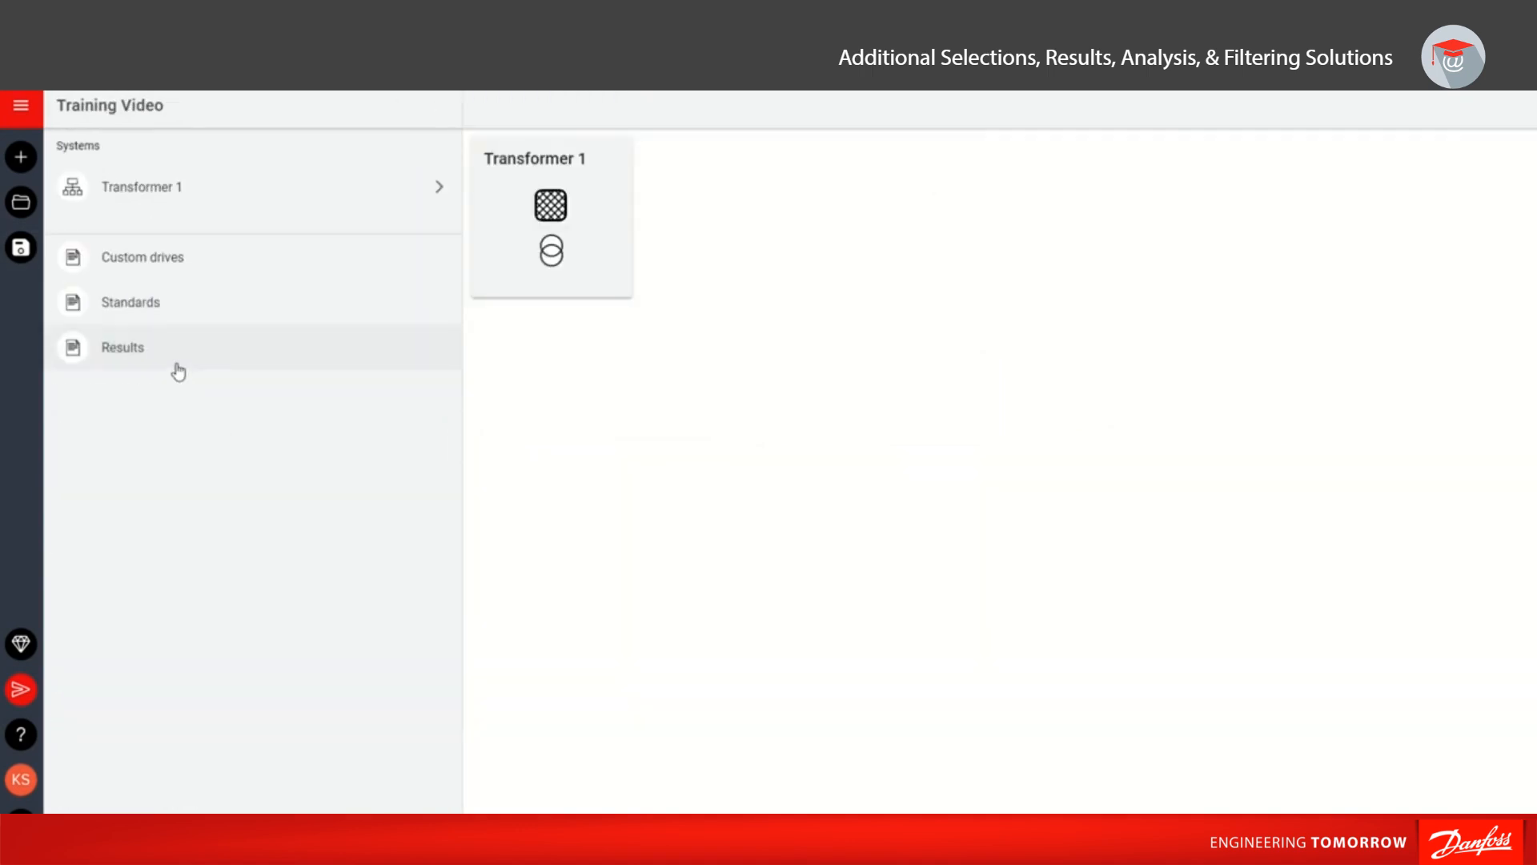
left_click(174, 365)
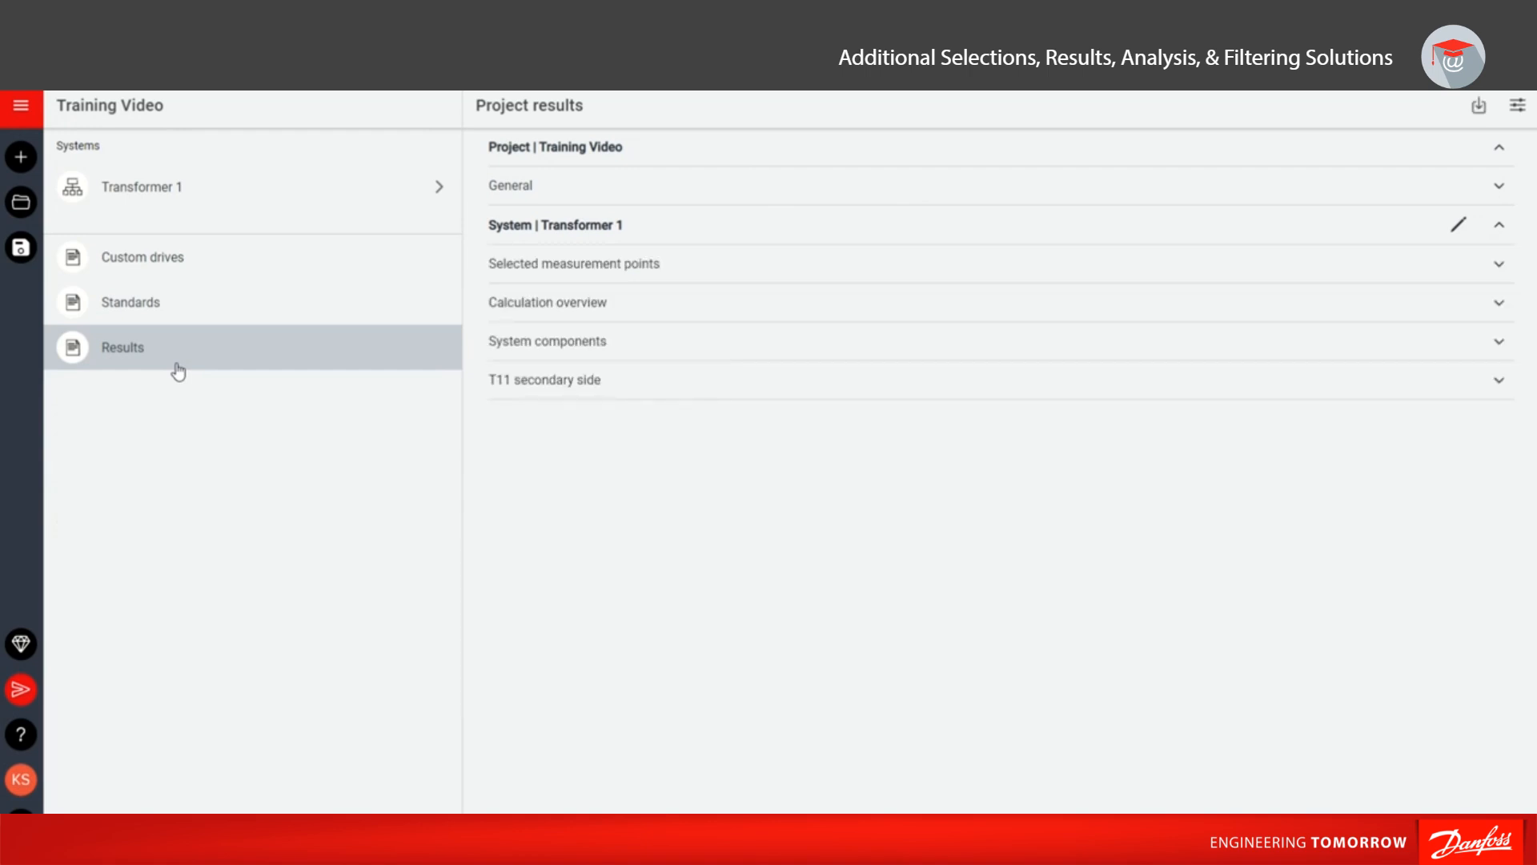
left_click(811, 316)
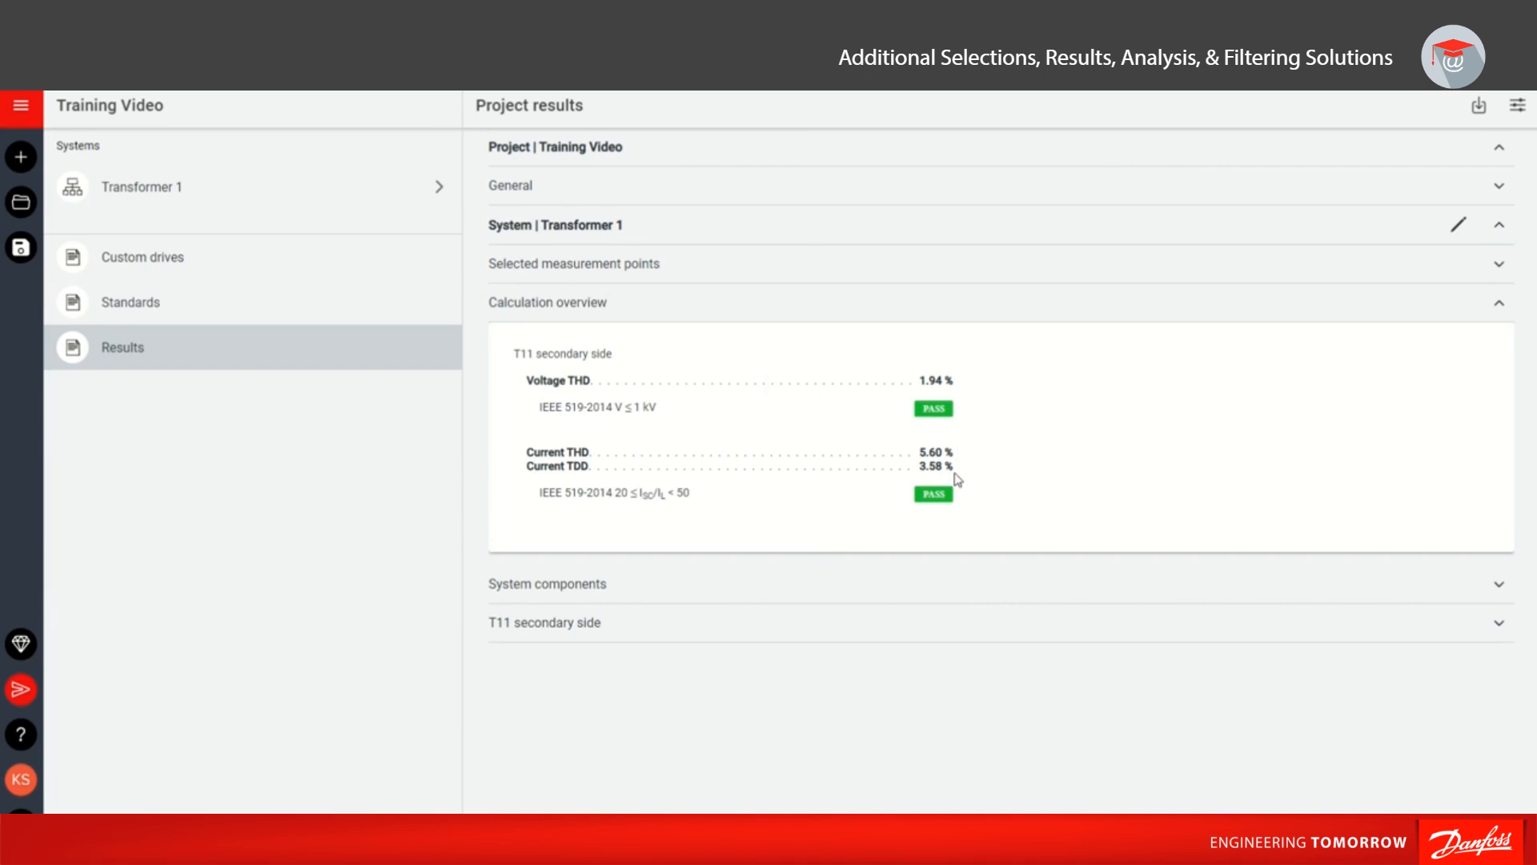
Change Transformer 1's active filter model to the 35 A AAF007 35-480.
left_click(295, 189)
left_click(195, 680)
left_click(257, 307)
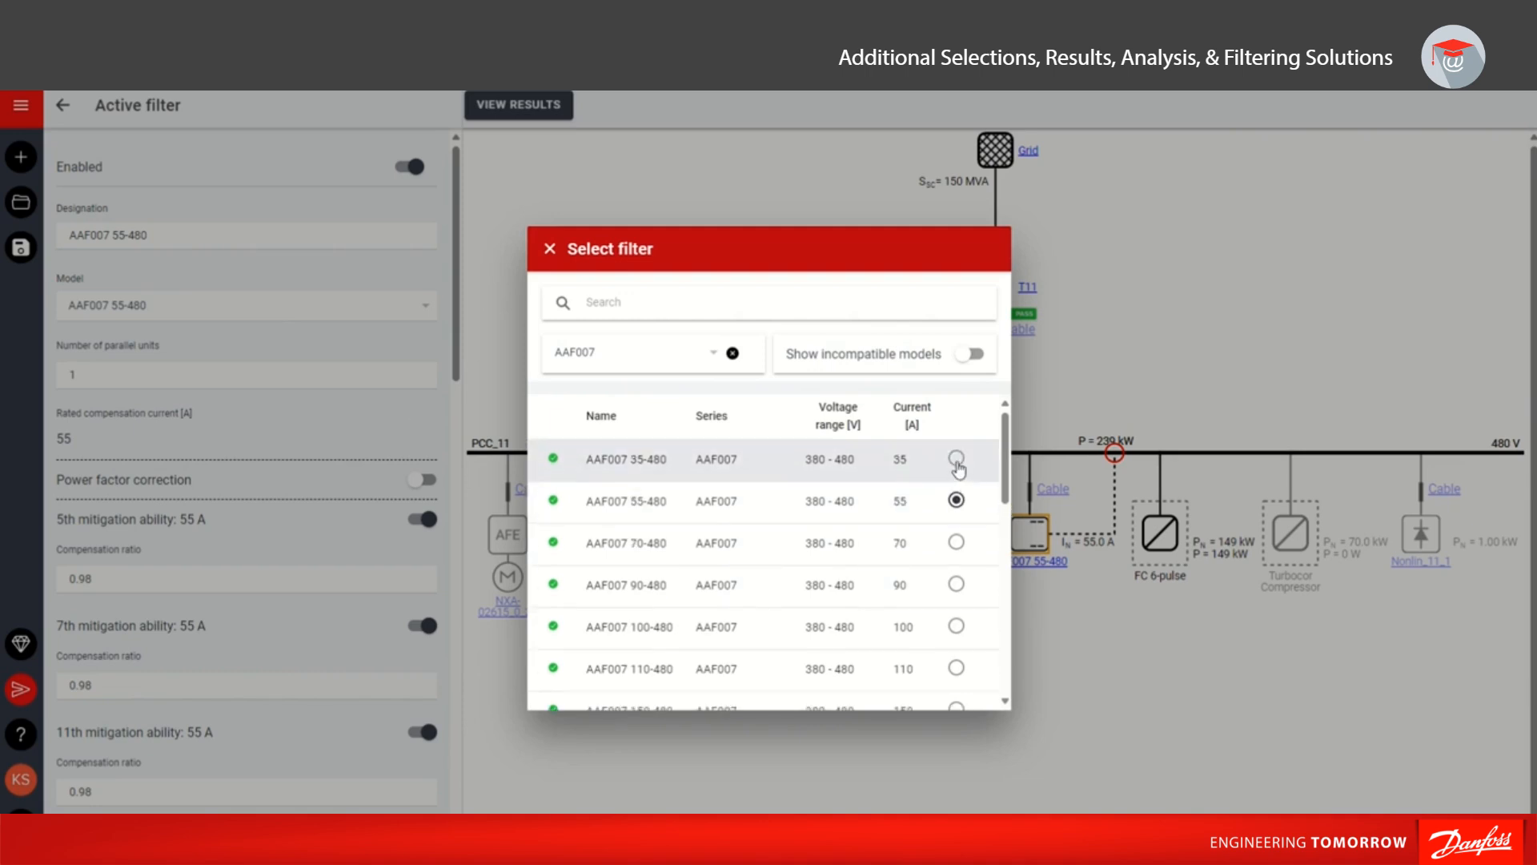
left_click(957, 460)
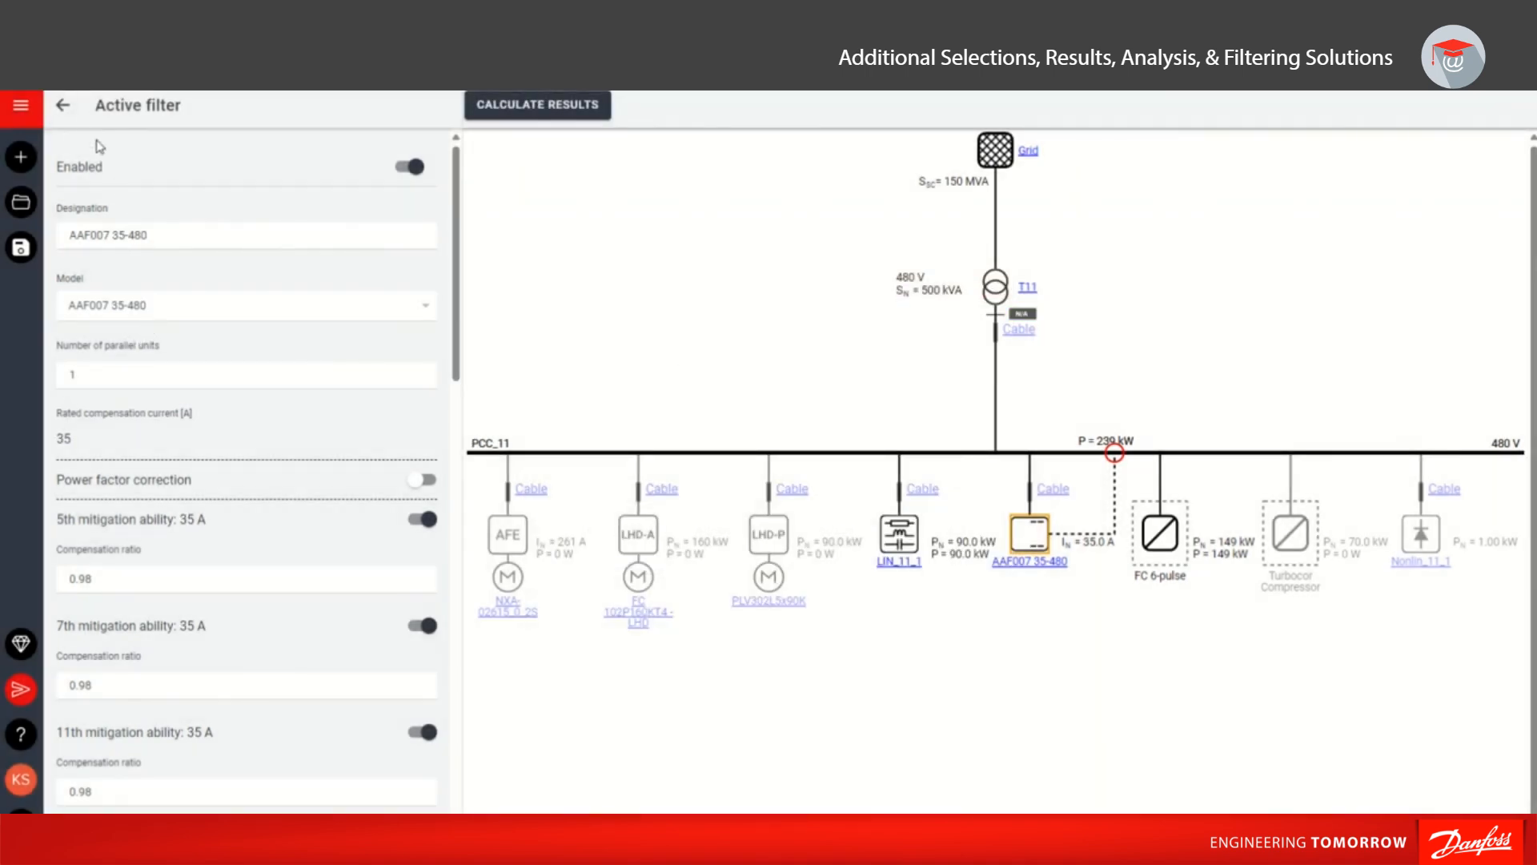
Recalculate the results for the smaller active filter and check the current THD against the IEEE 519-2014 criterion in the calculation overview.
left_click(62, 104)
left_click(402, 106)
left_click(126, 360)
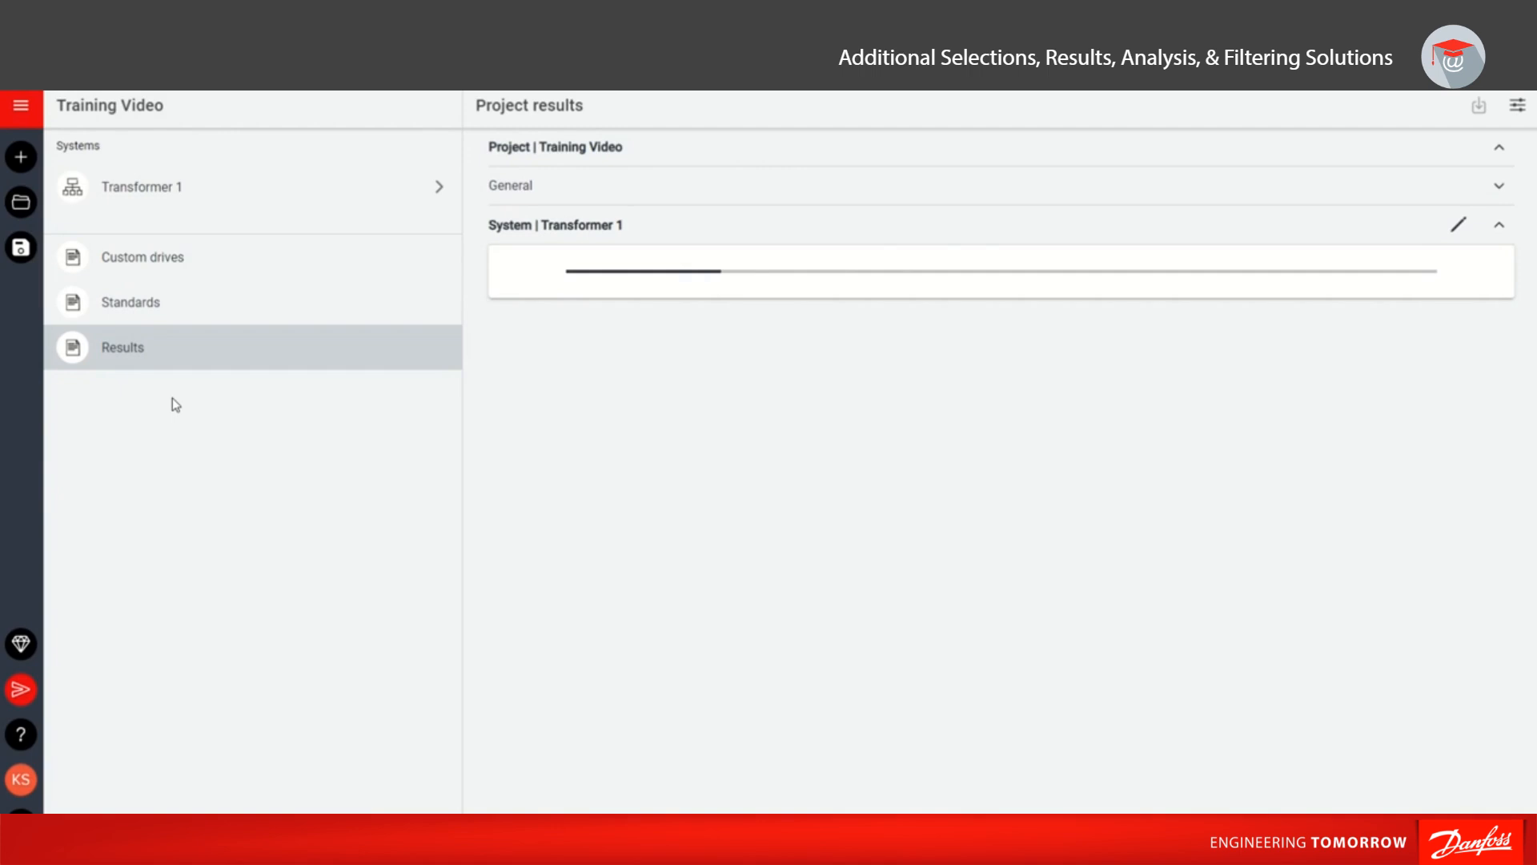
left_click(738, 306)
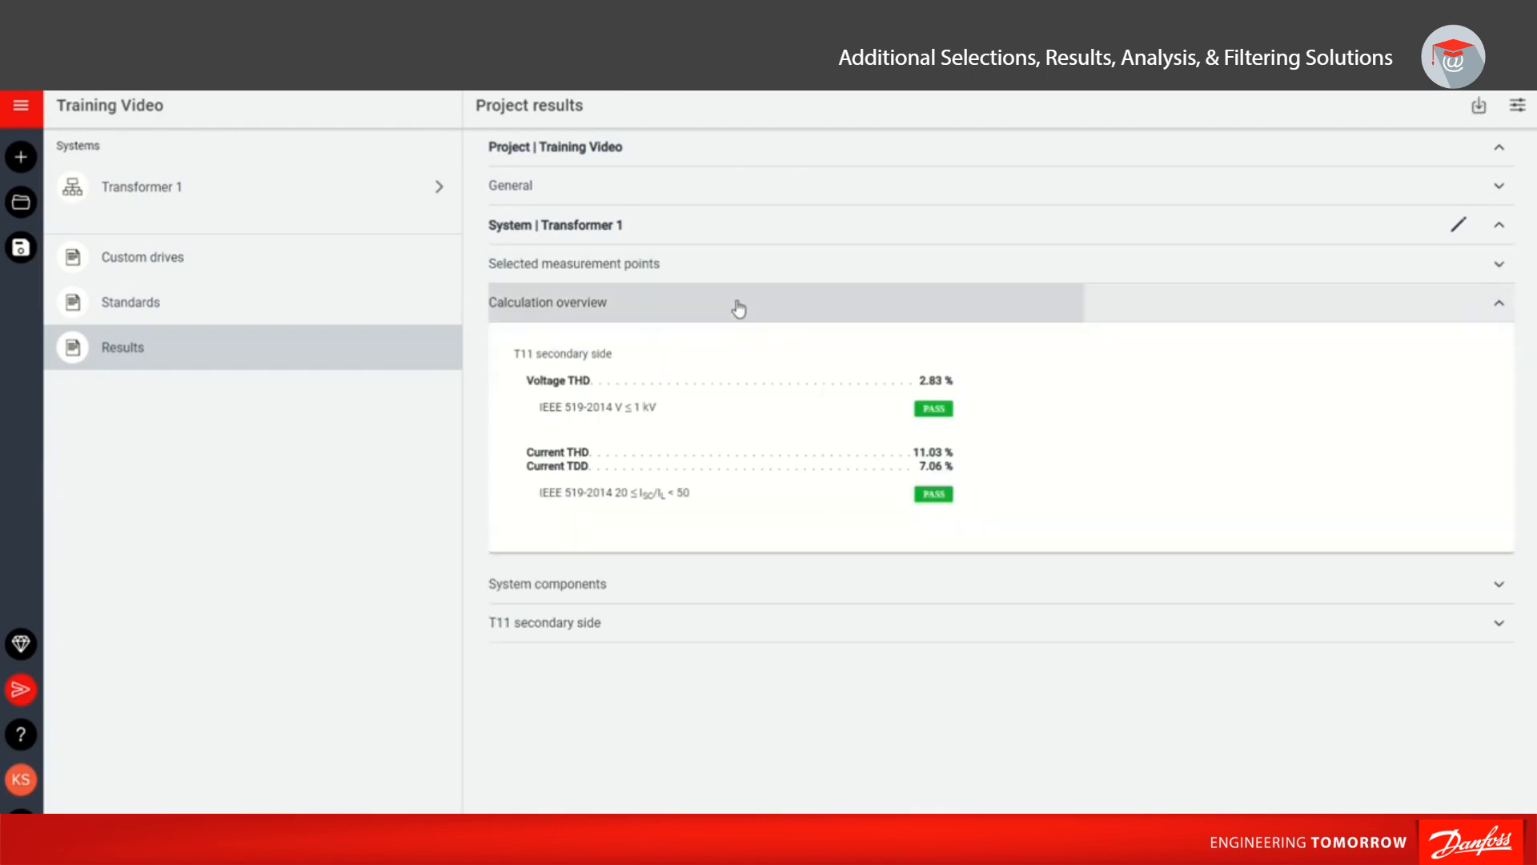
double_click(919, 454)
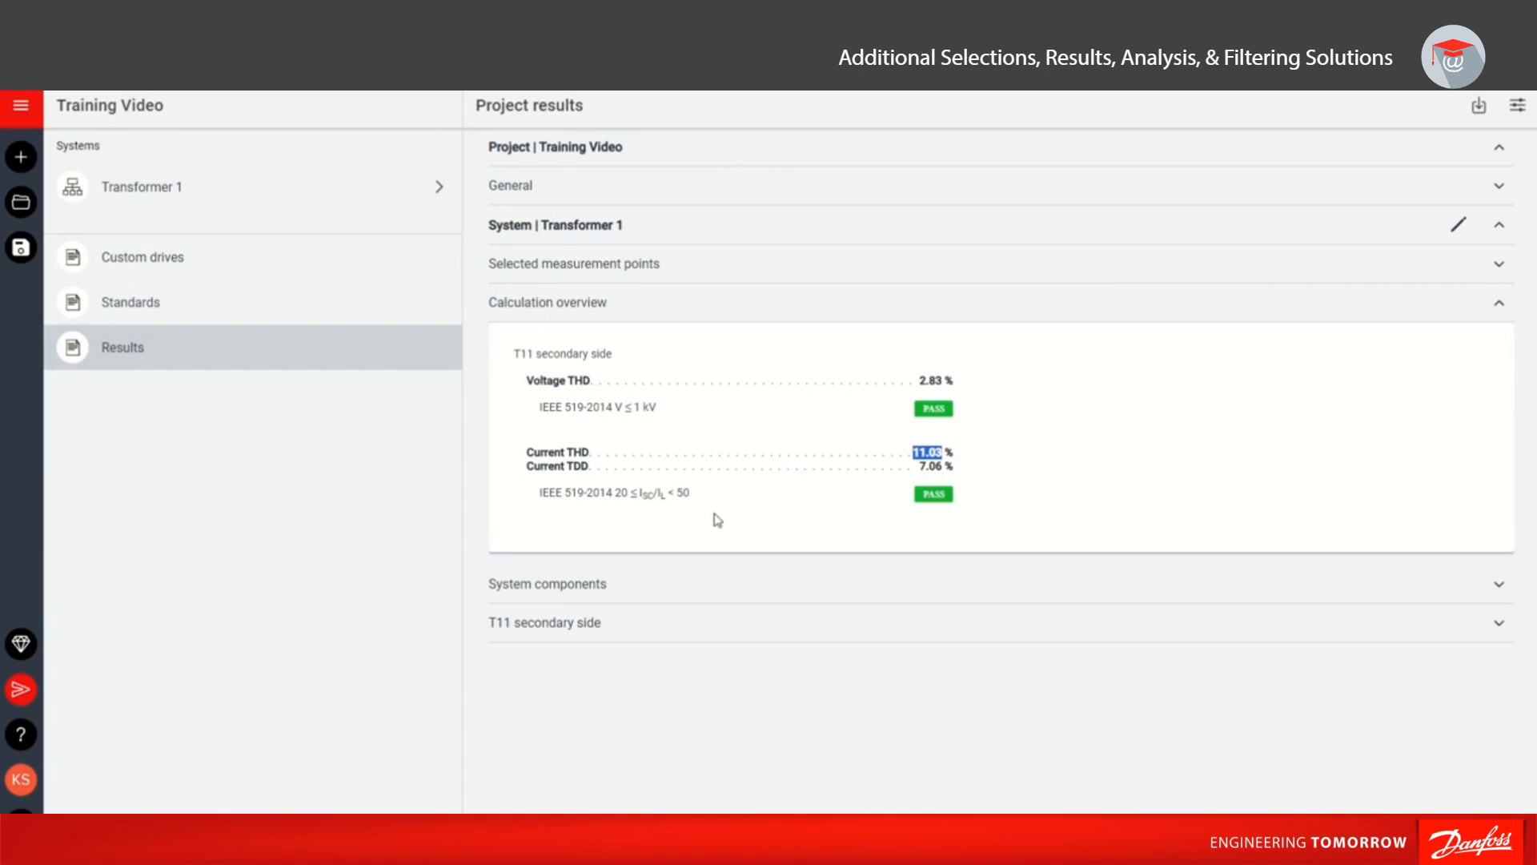
left_click_drag(532, 491, 680, 491)
left_click(773, 546)
Download the project results, open the PDF report and review its project details and Transformer 1 calculation overview.
left_click(1478, 112)
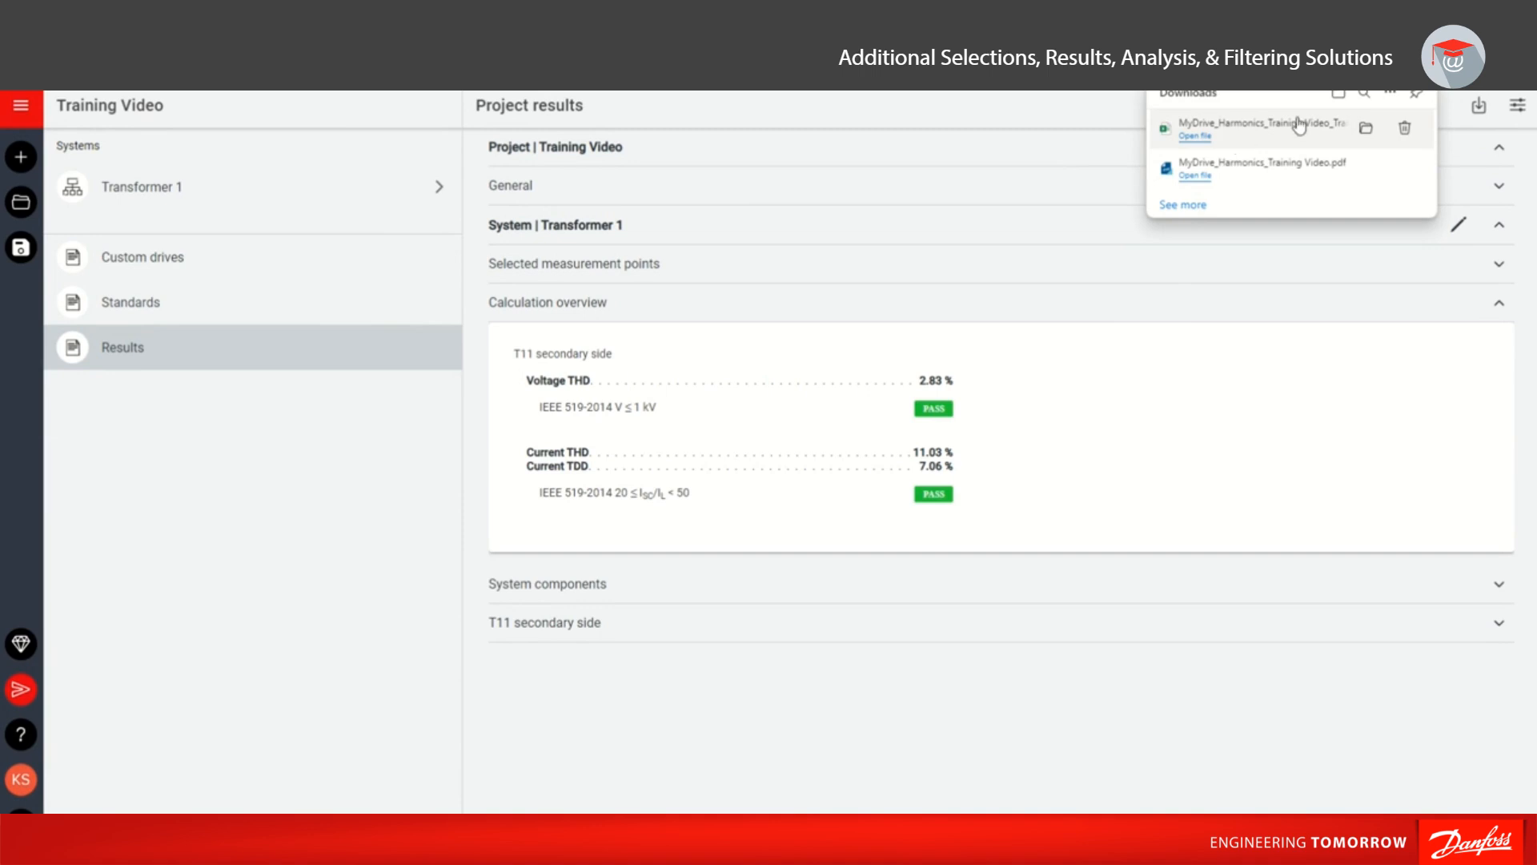
left_click(1286, 175)
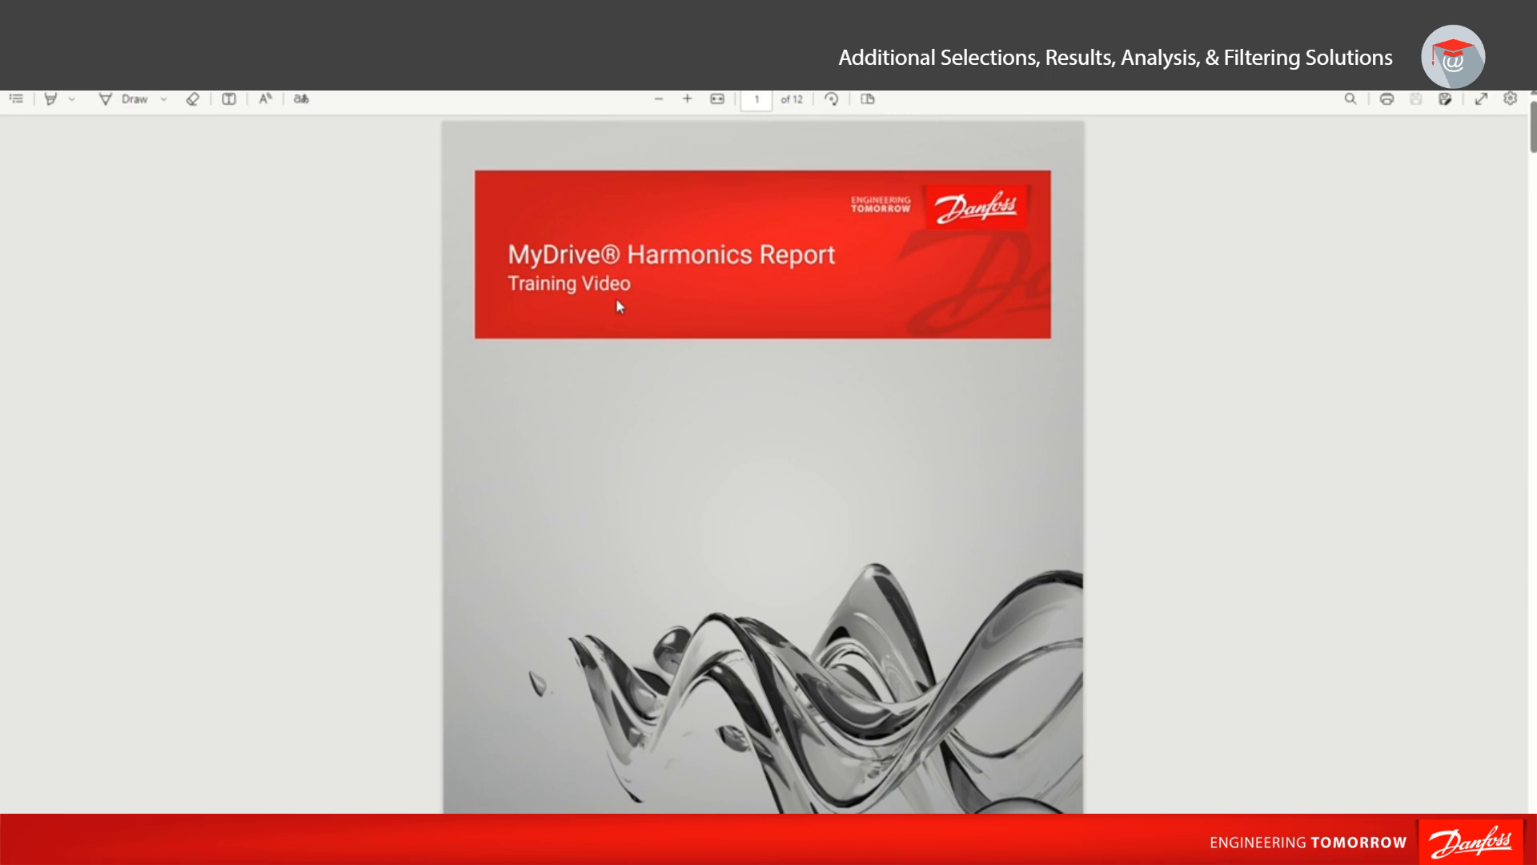
scroll(617, 306, "down", 10)
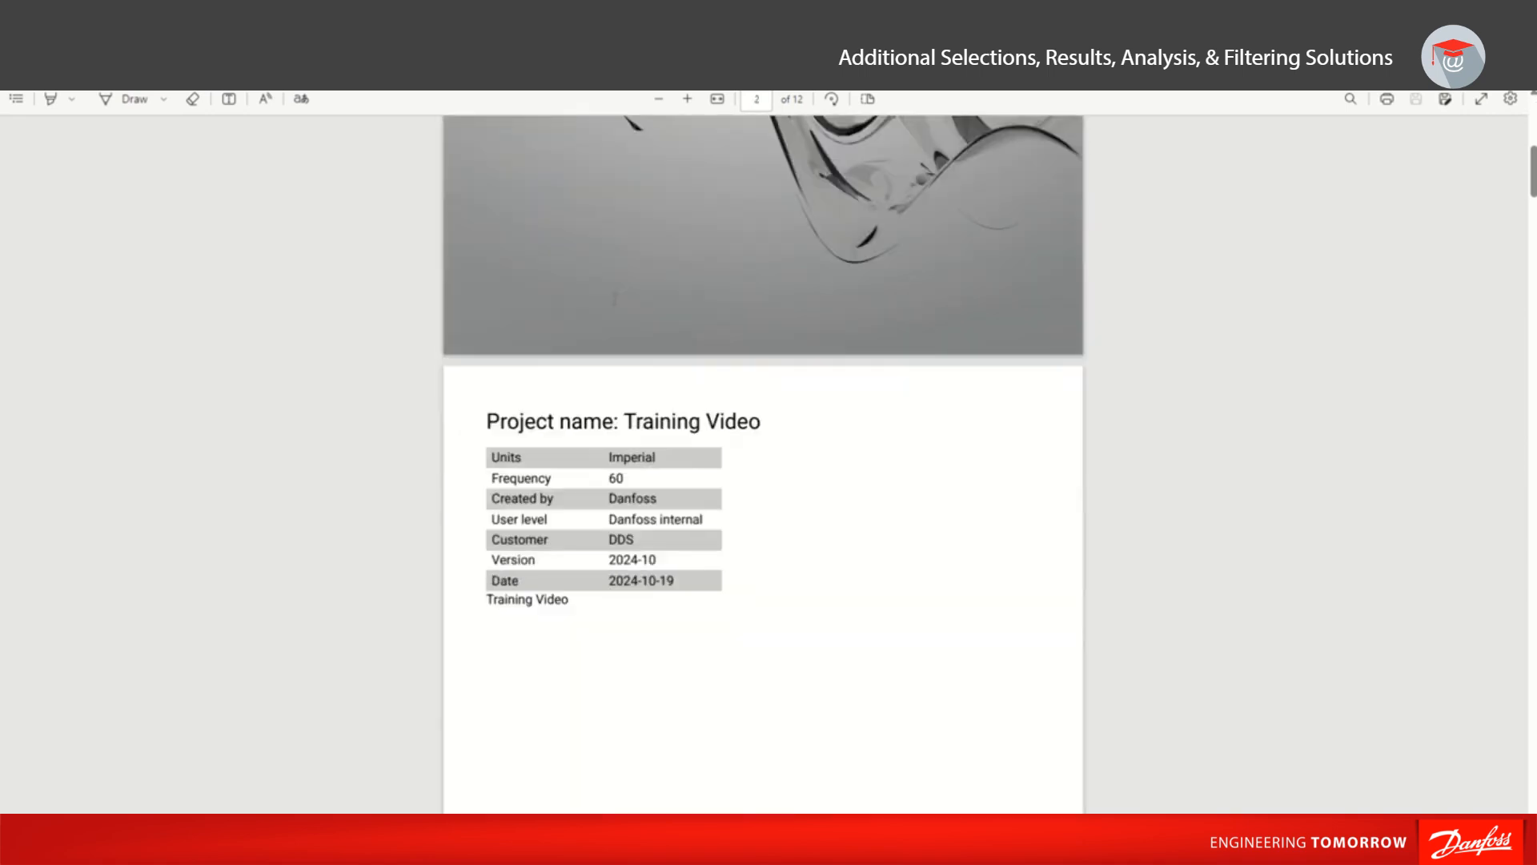
scroll(646, 220, "down", 8)
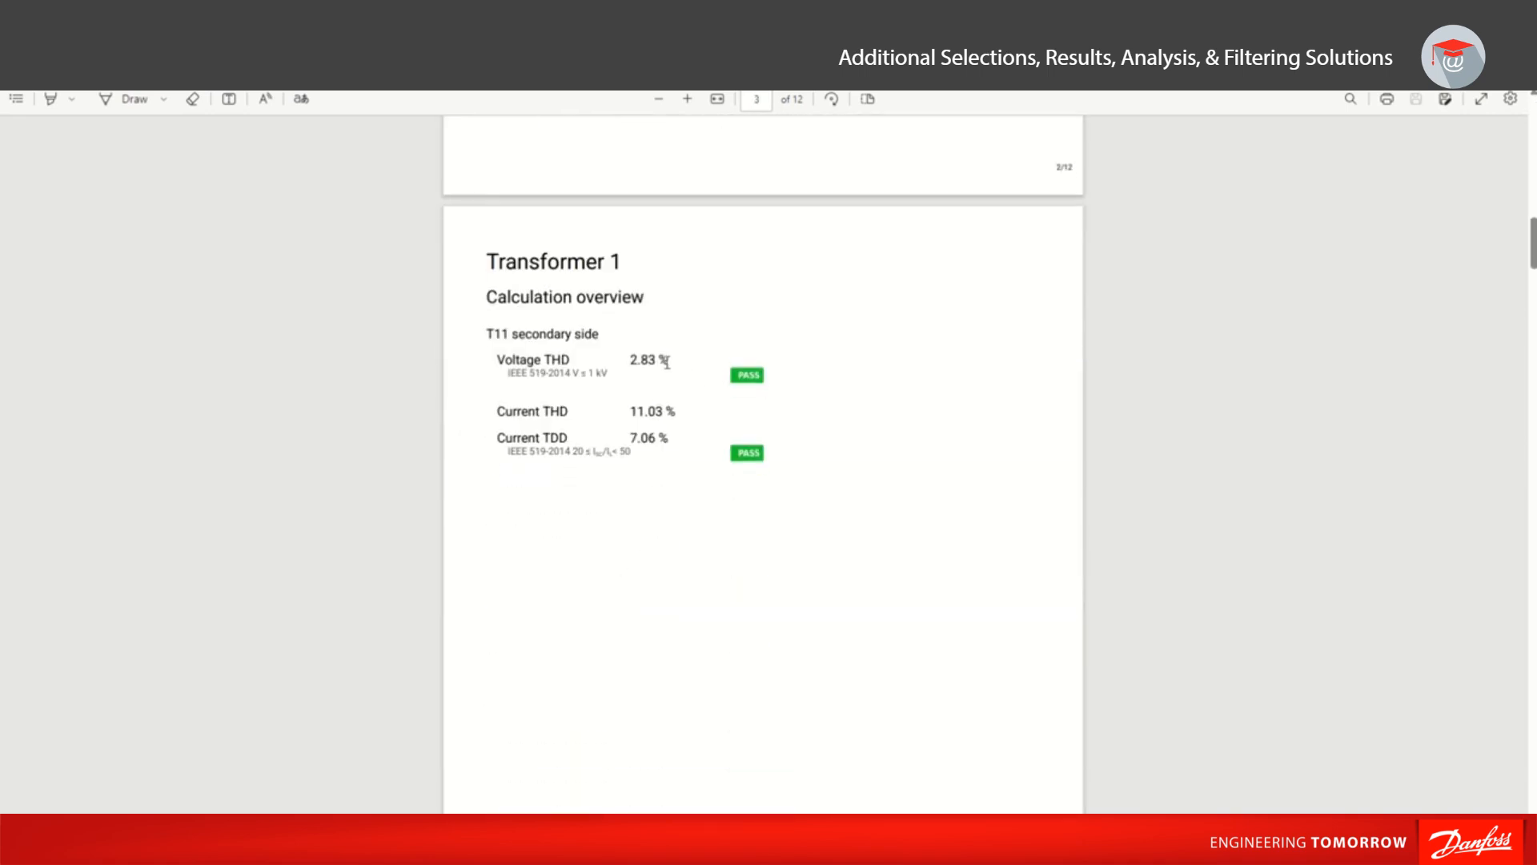
scroll(736, 444, "down", 10)
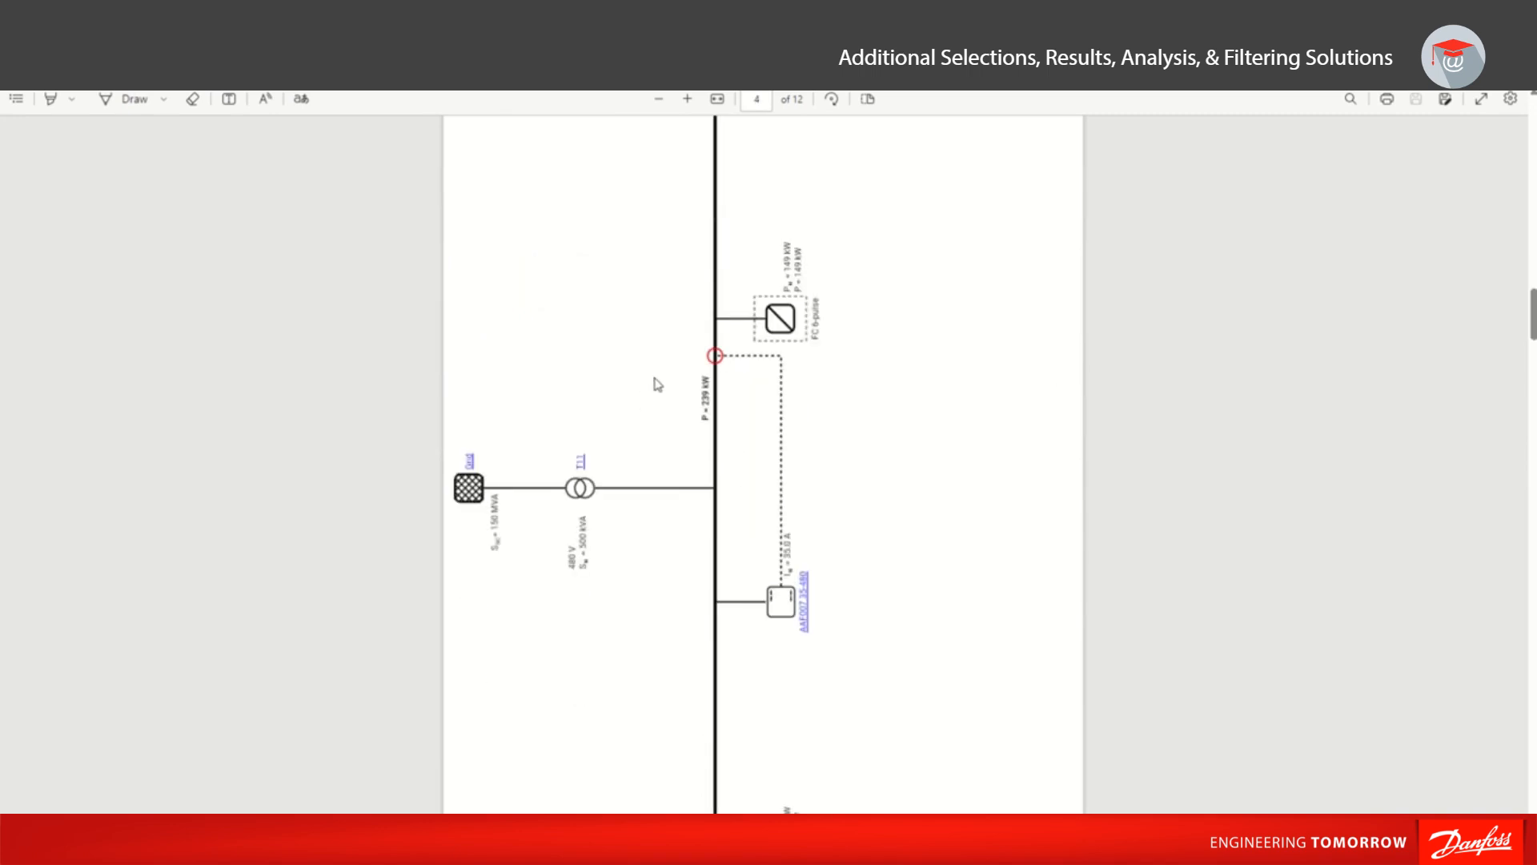
Rotate the report pages to read the Transformer 1 and FC 6-pulse single-line diagrams, then restore the upright orientation.
left_click(831, 99)
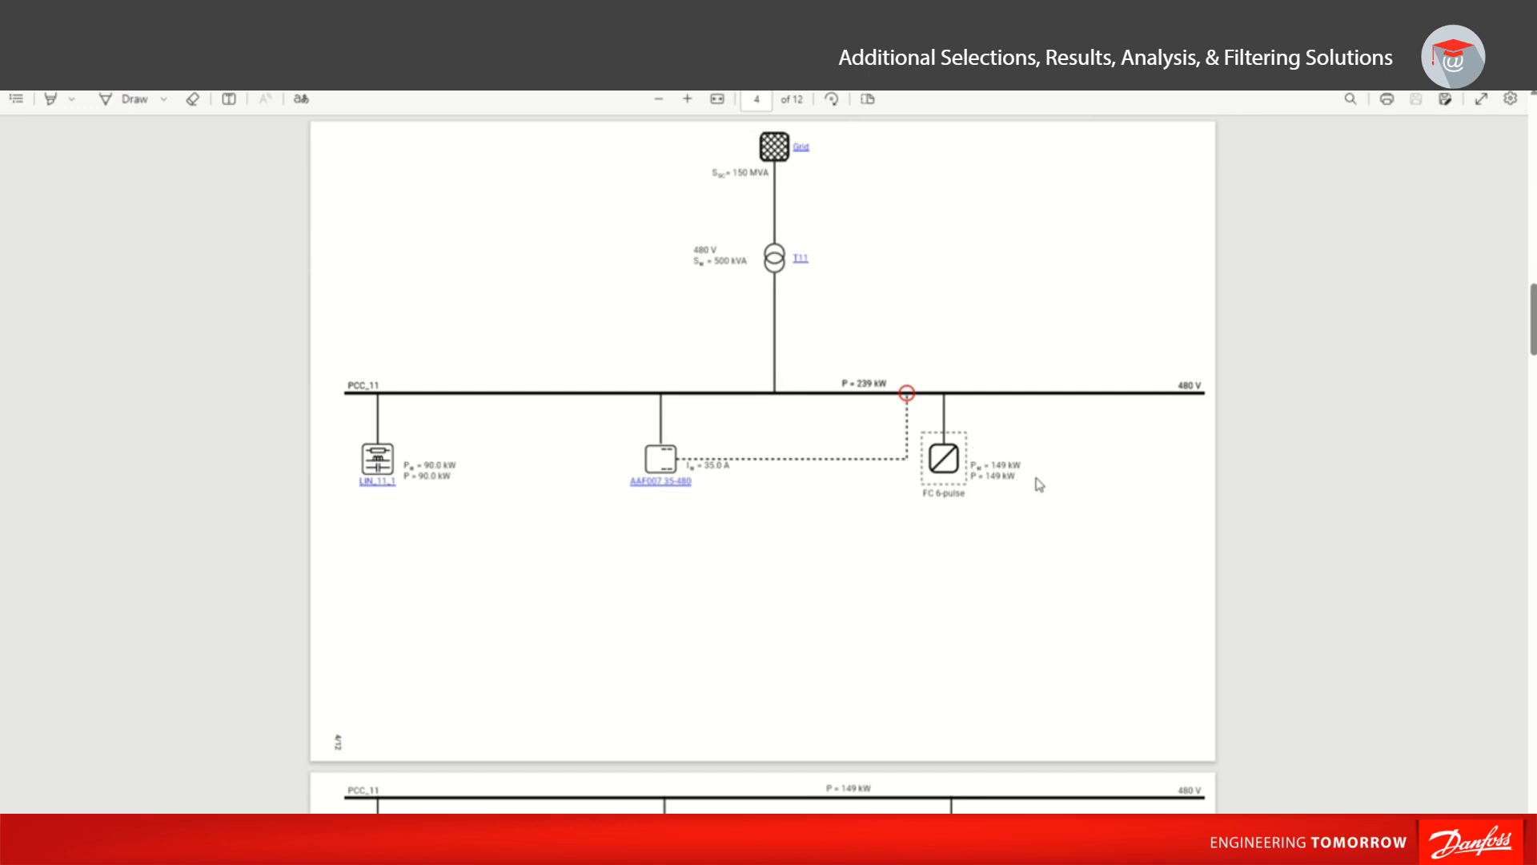
scroll(1037, 484, "down", 5)
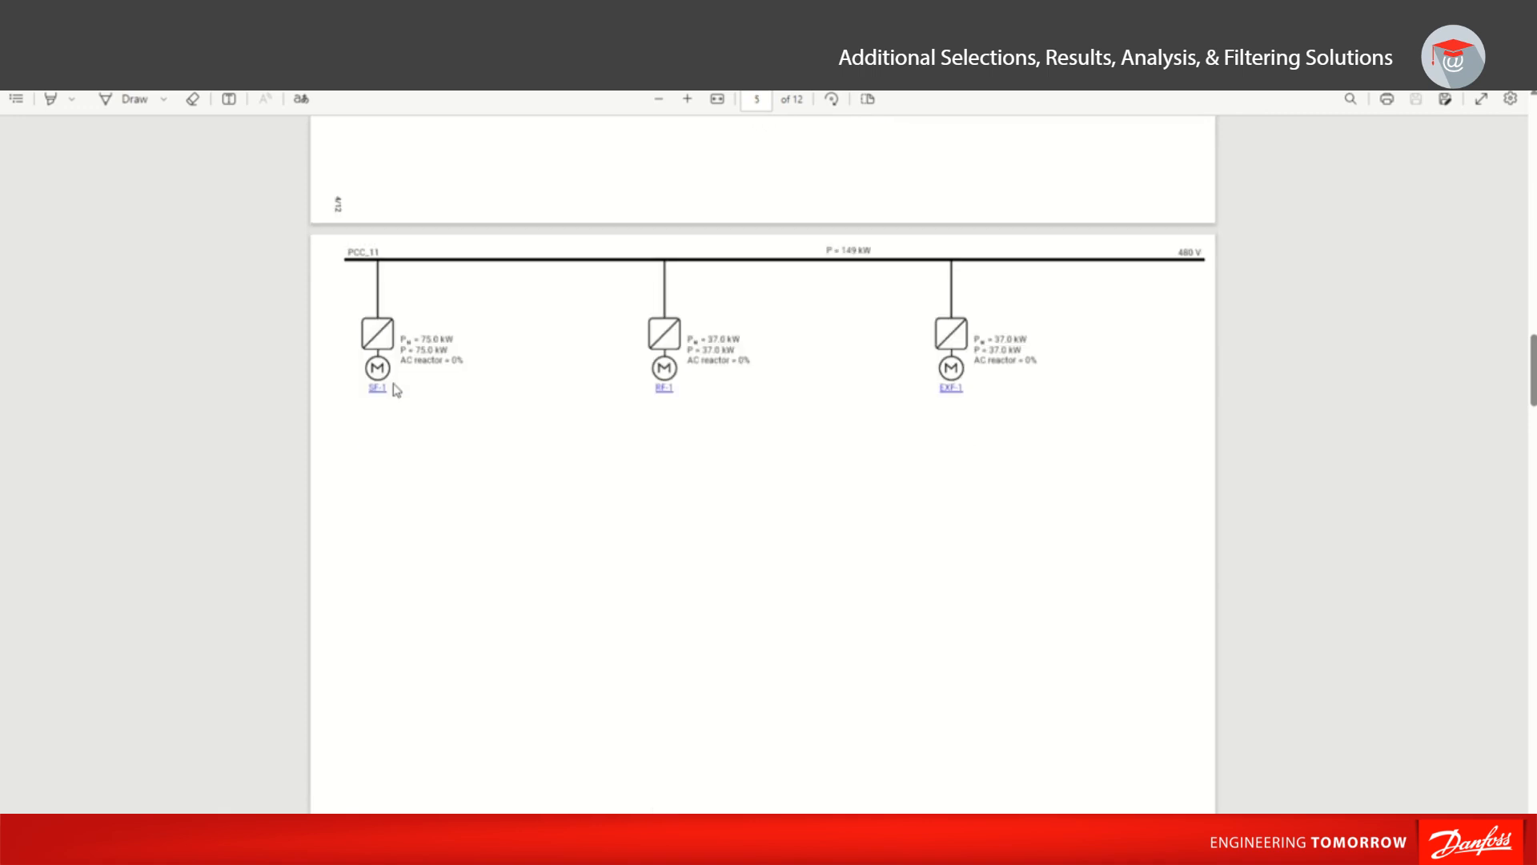
scroll(974, 357, "down", 5)
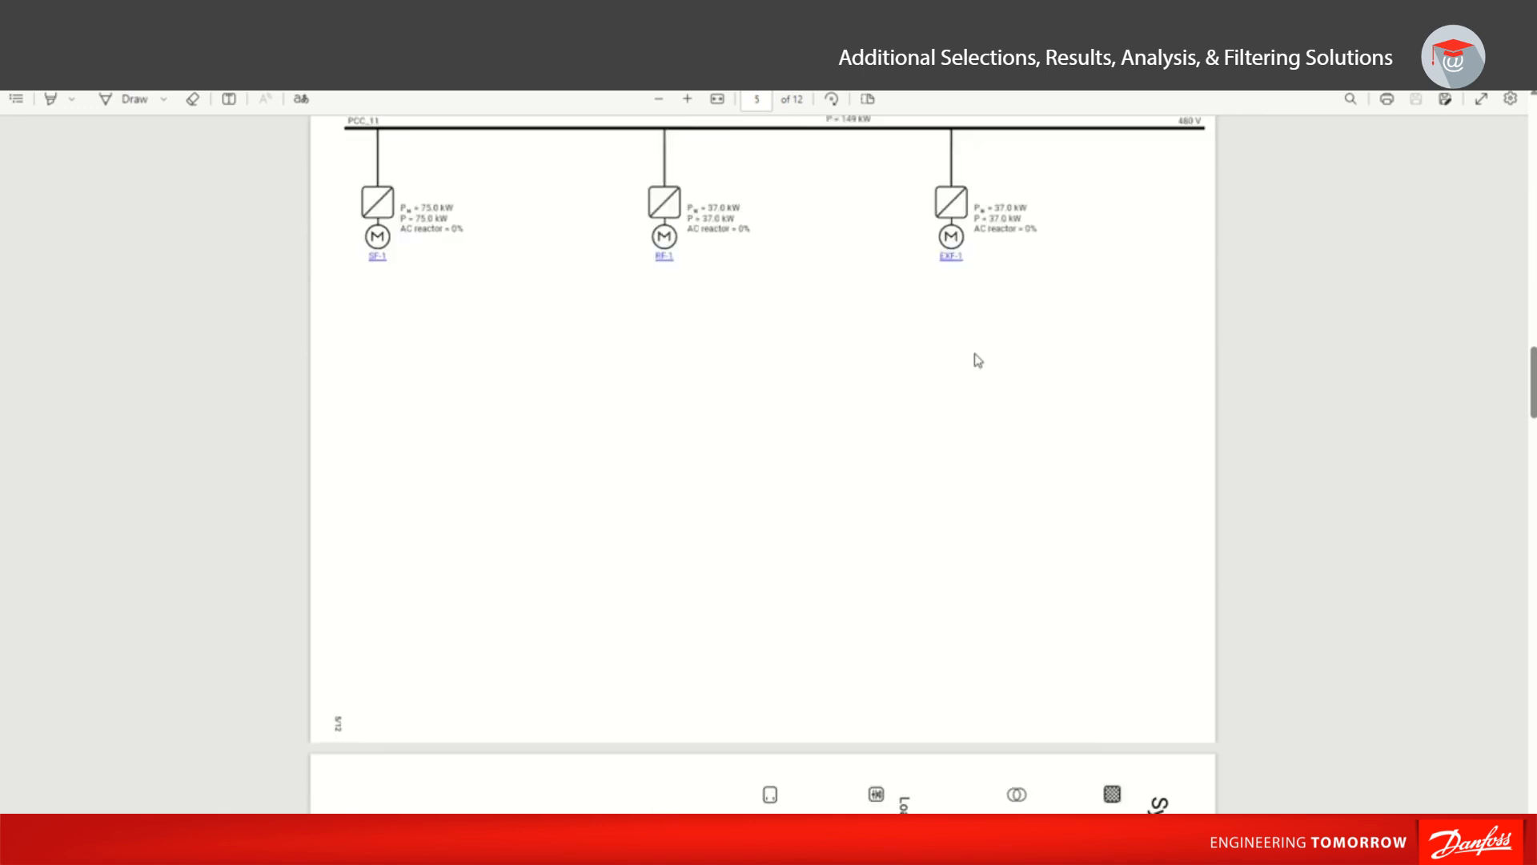
left_click(831, 99)
Review the report's system component data and the calculated values at the T11 secondary side.
scroll(810, 388, "down", 5)
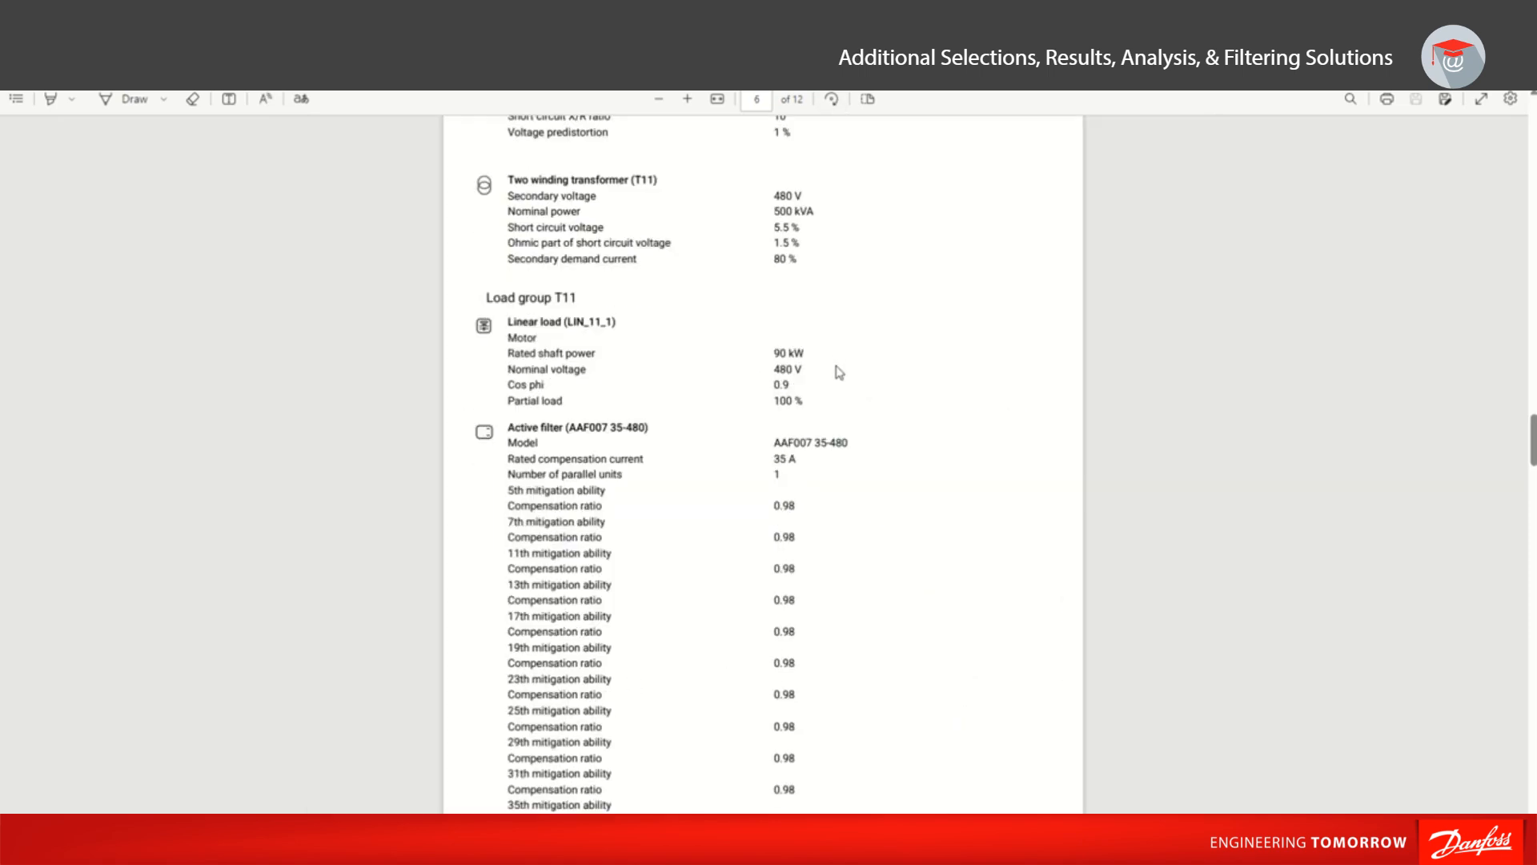
scroll(841, 288, "down", 5)
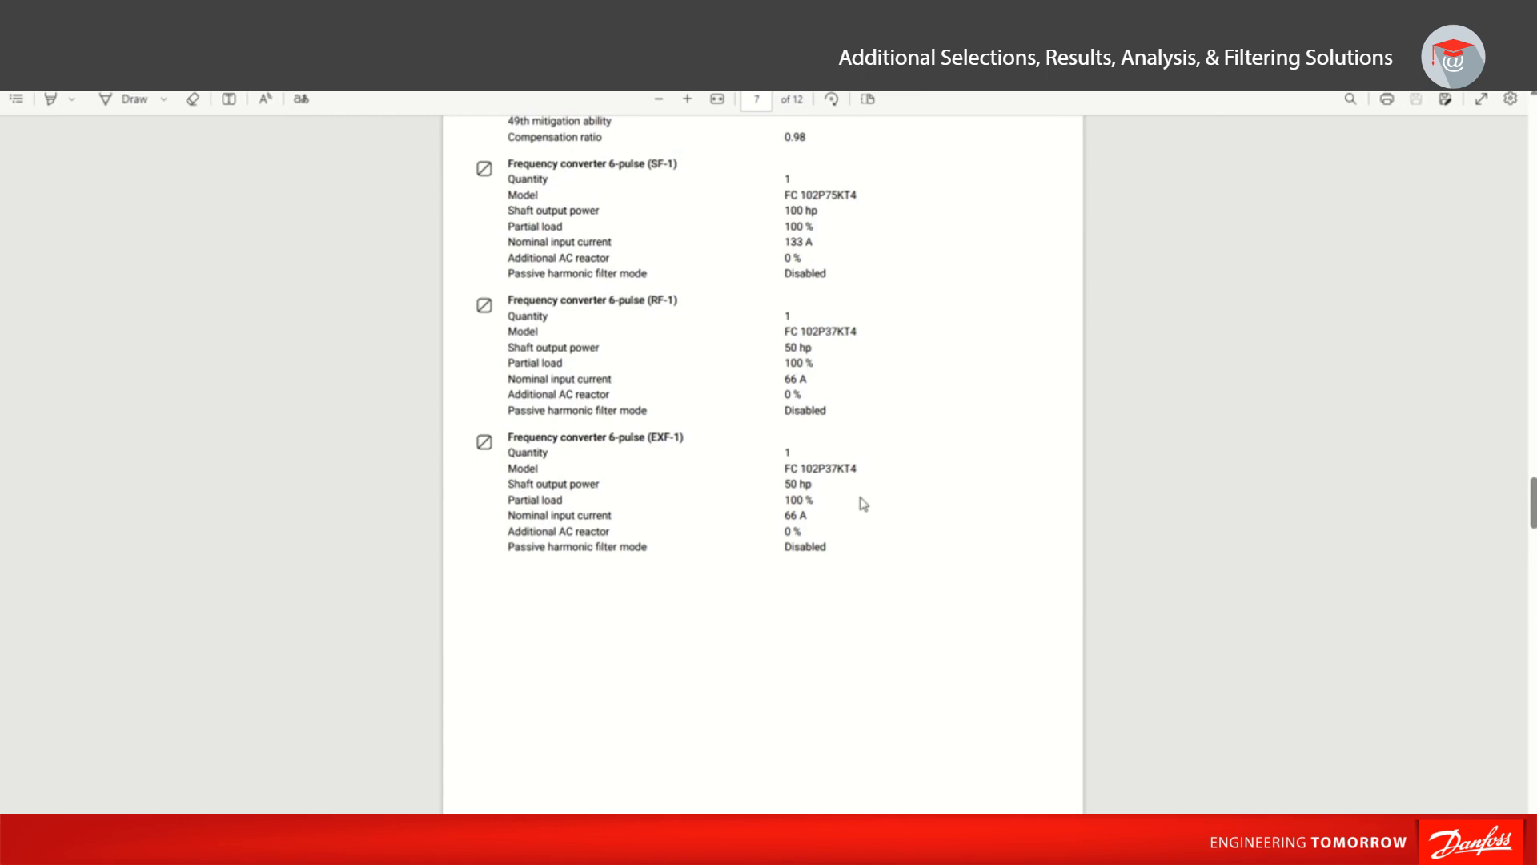
scroll(863, 503, "down", 15)
scroll(871, 455, "down", 15)
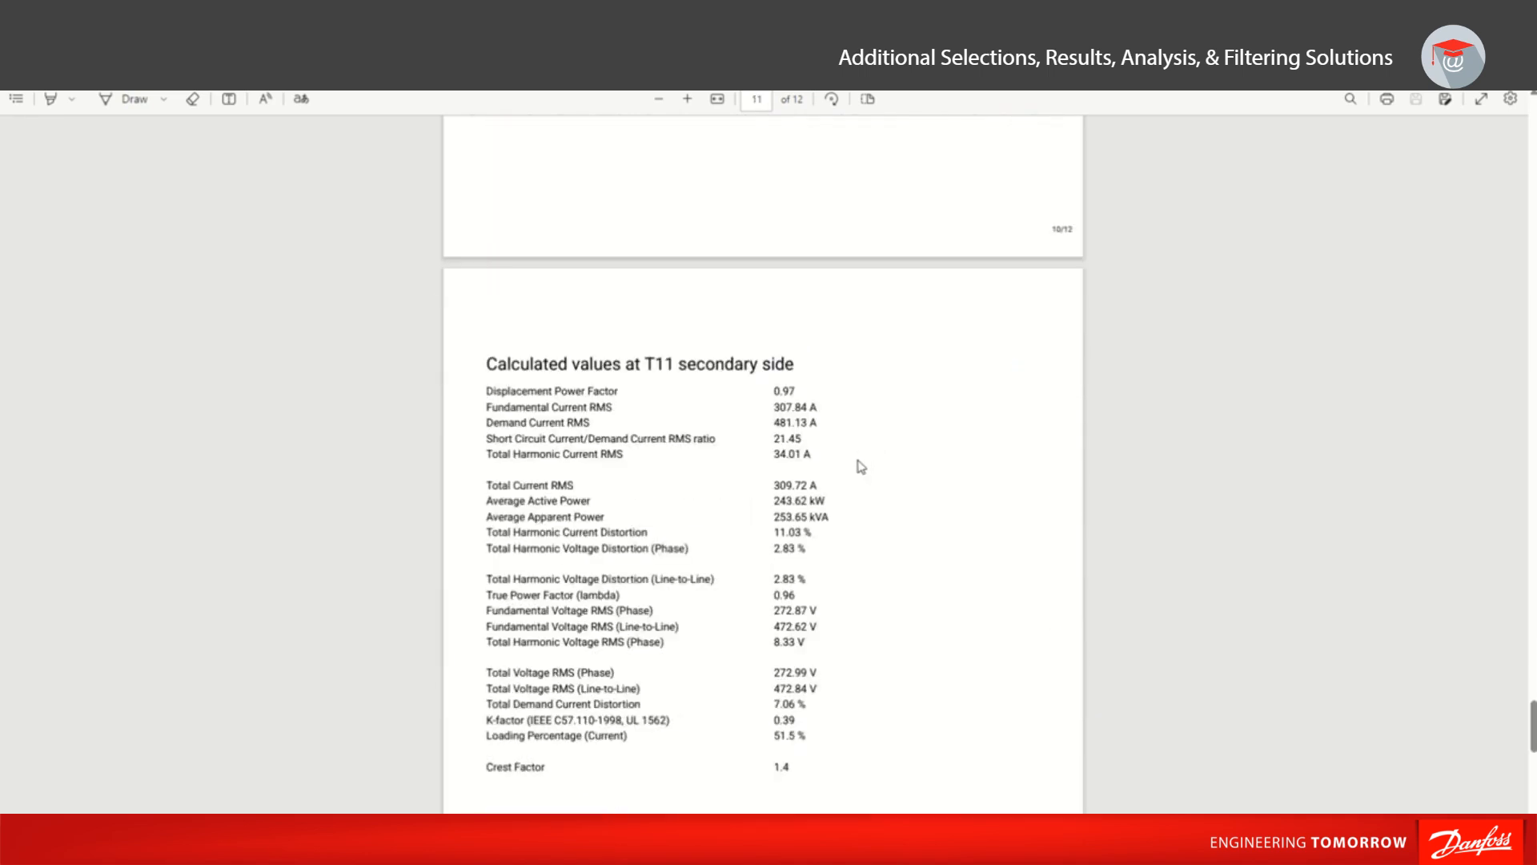
Finish reading the report's calculated values and save the Training Video project to a file.
scroll(860, 466, "down", 2)
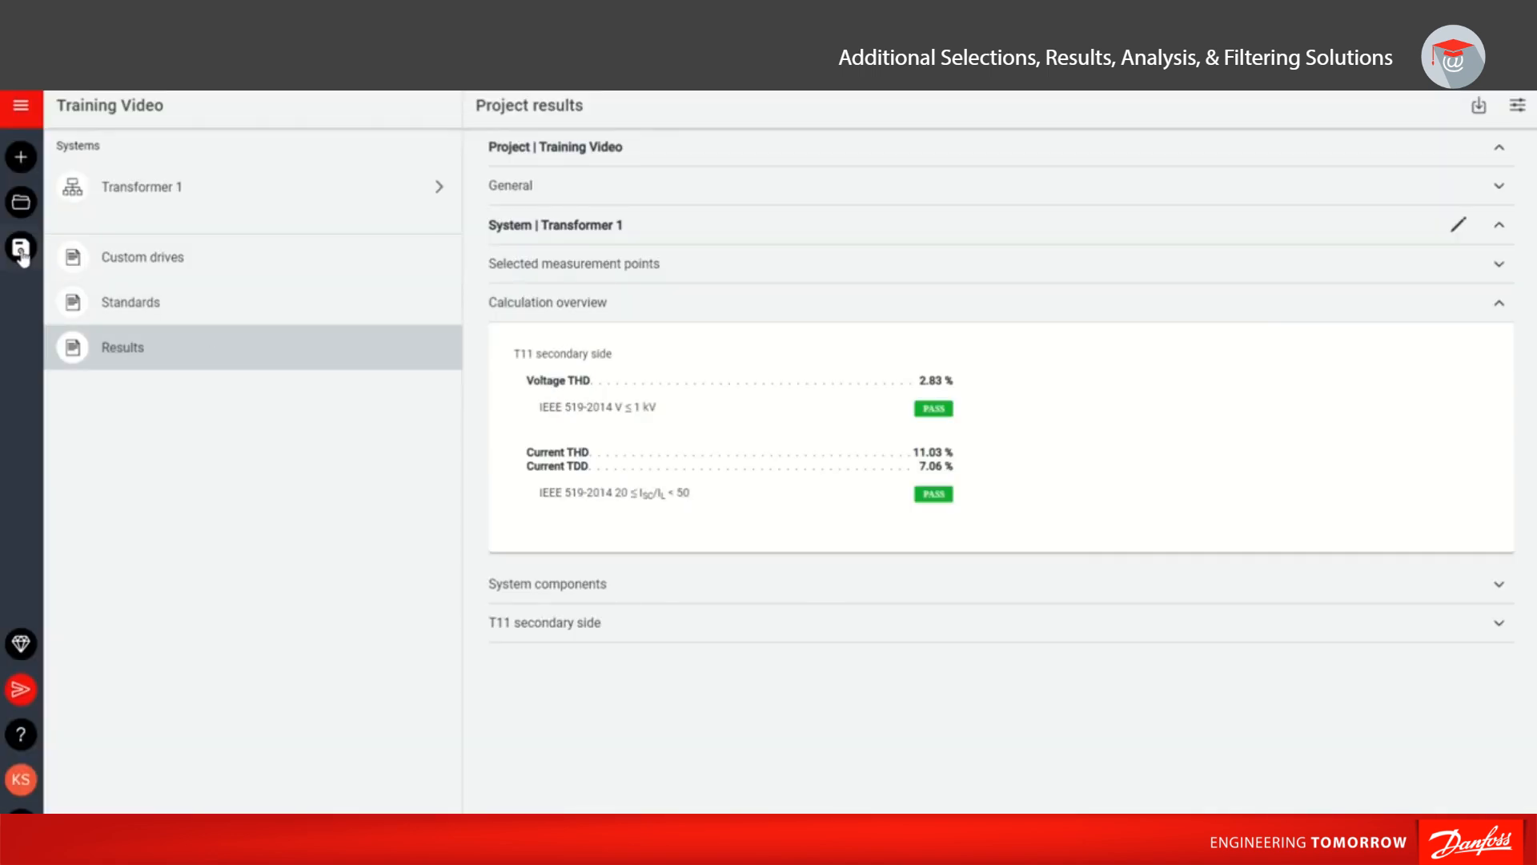
left_click(22, 249)
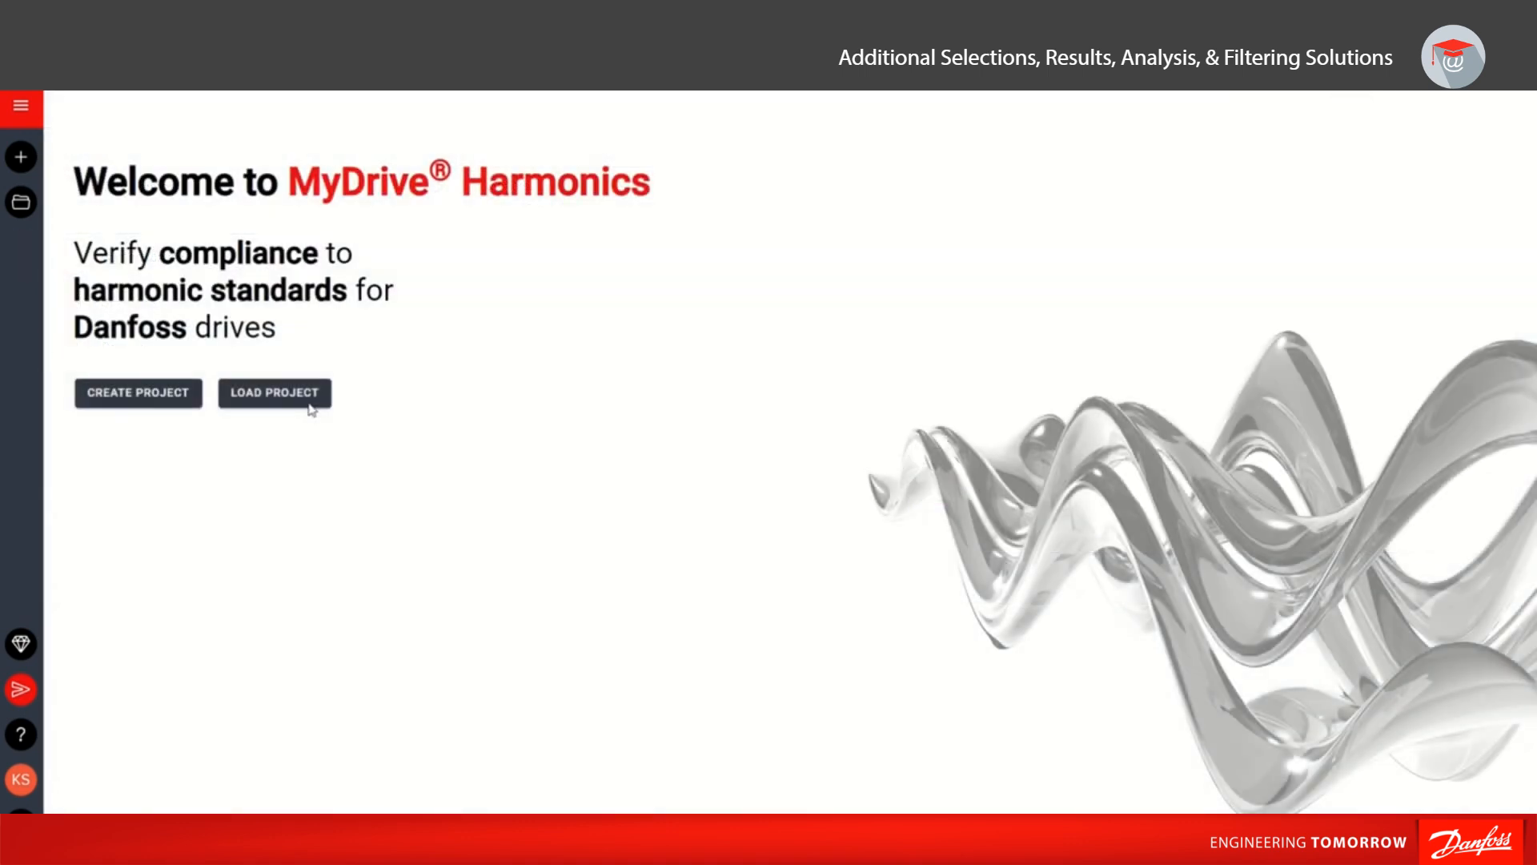
Load the project file MyDrive_Harmonics_Training Video (3).json, inspect the Transformer 1 system's components, and return to the project overview.
left_click(312, 410)
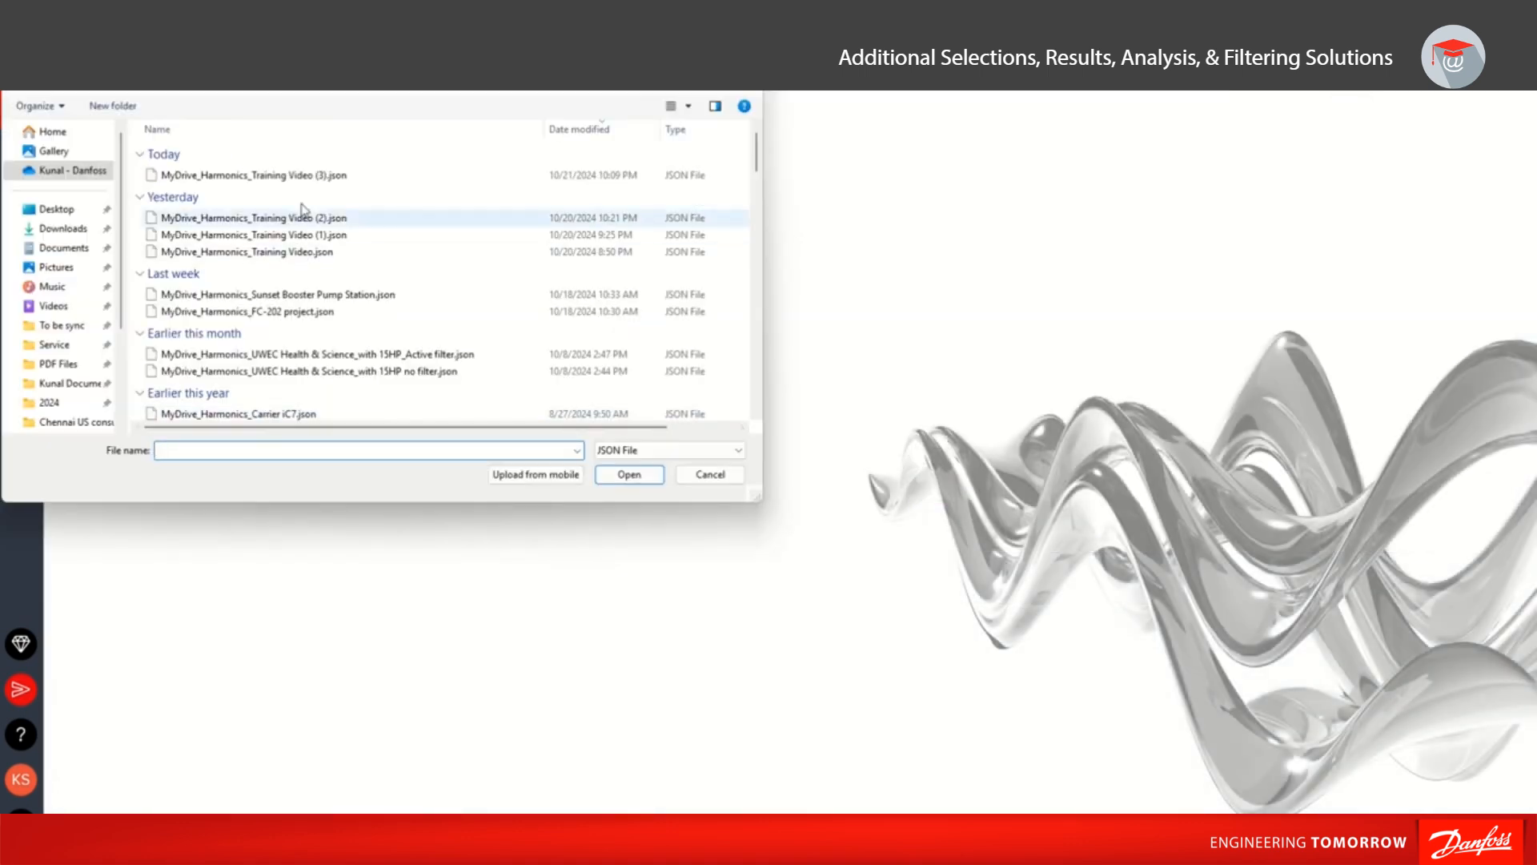
double_click(265, 176)
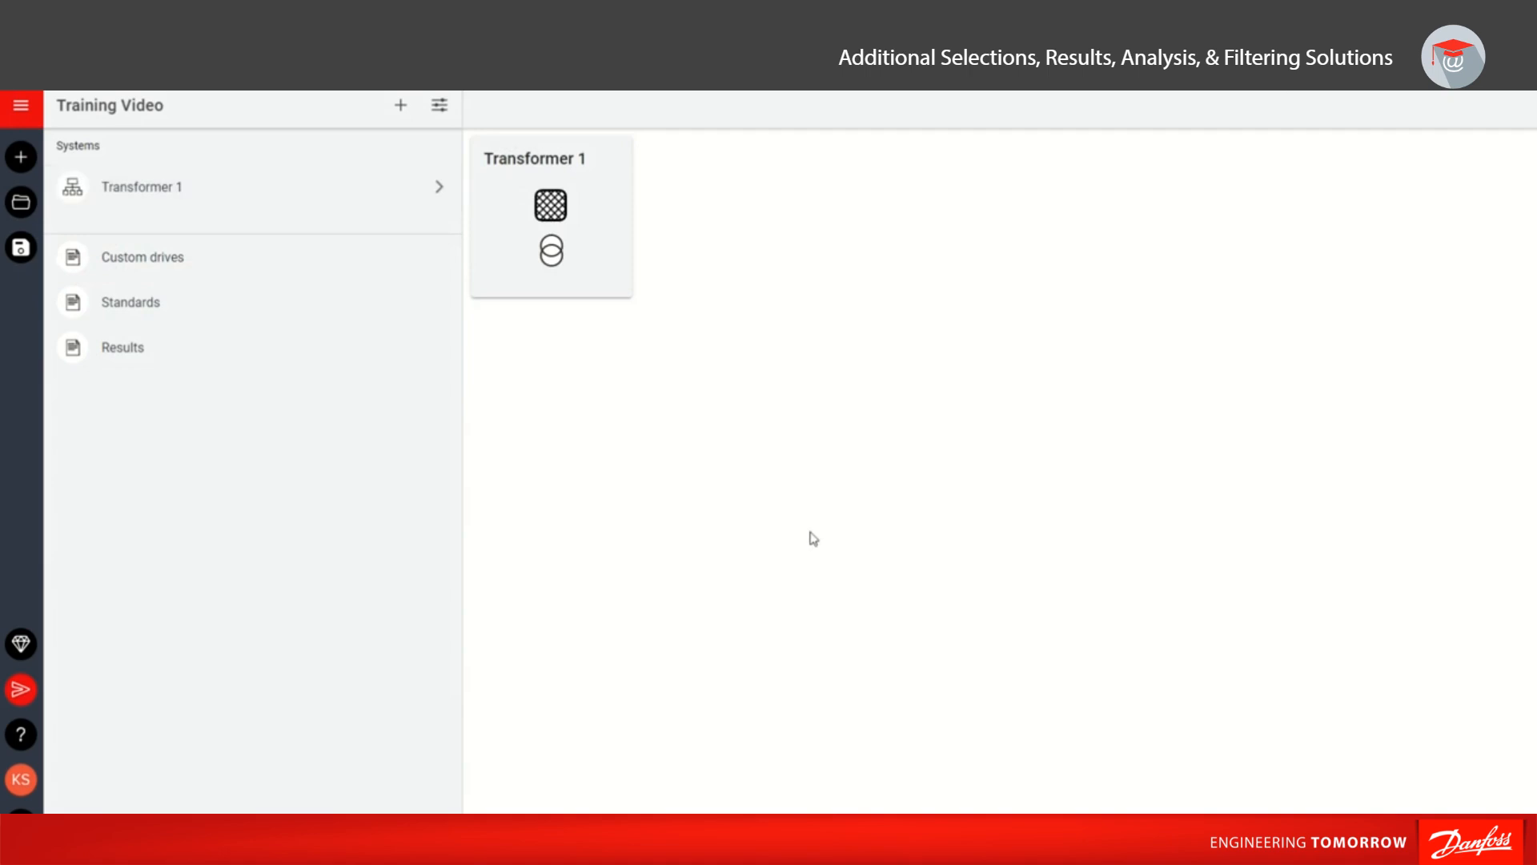
left_click(183, 187)
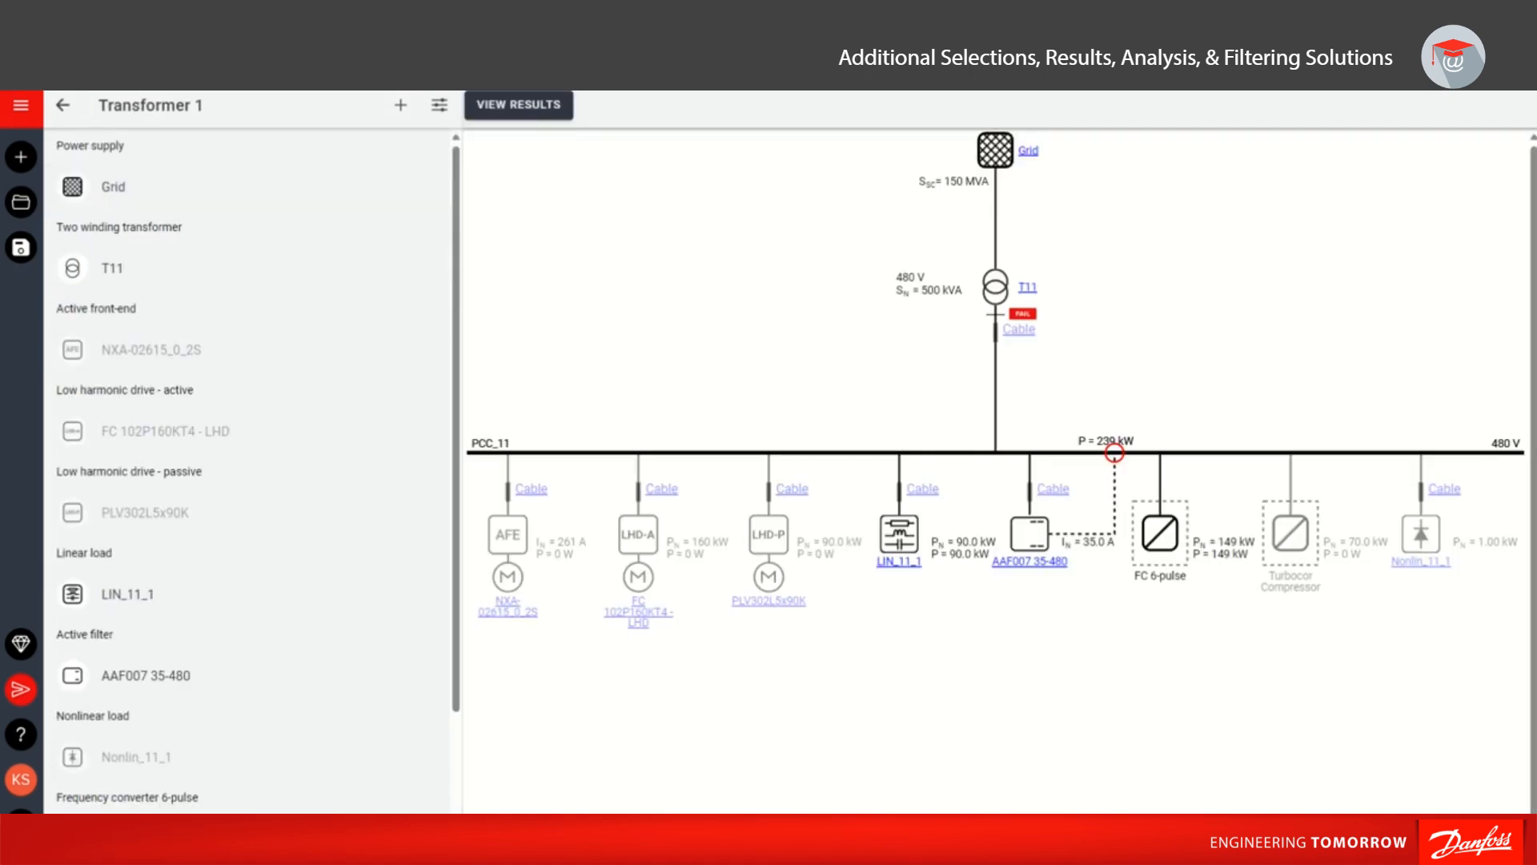
scroll(160, 321, "down", 2)
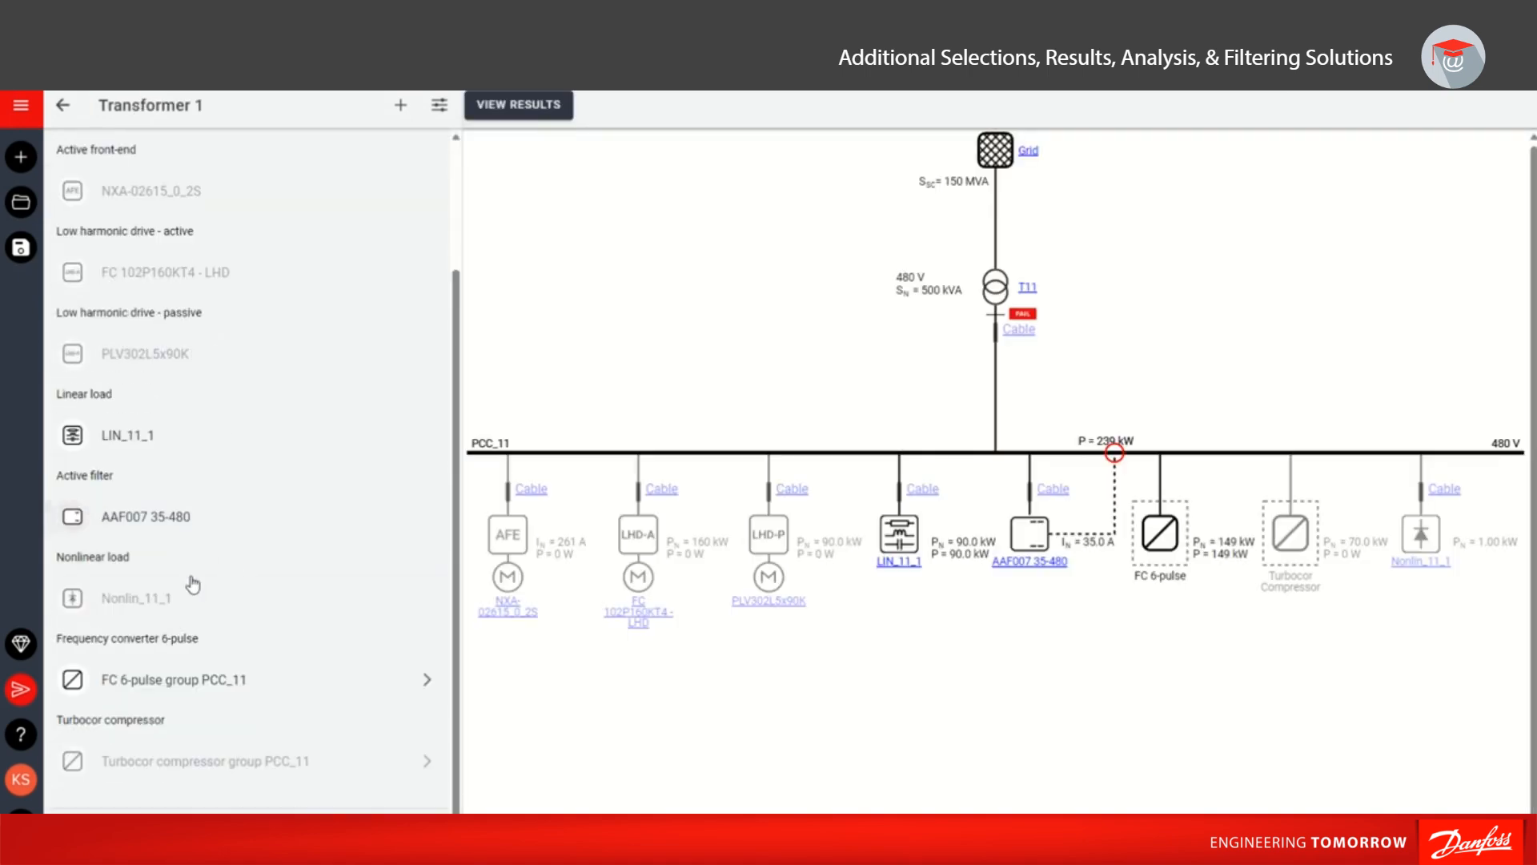
left_click(64, 105)
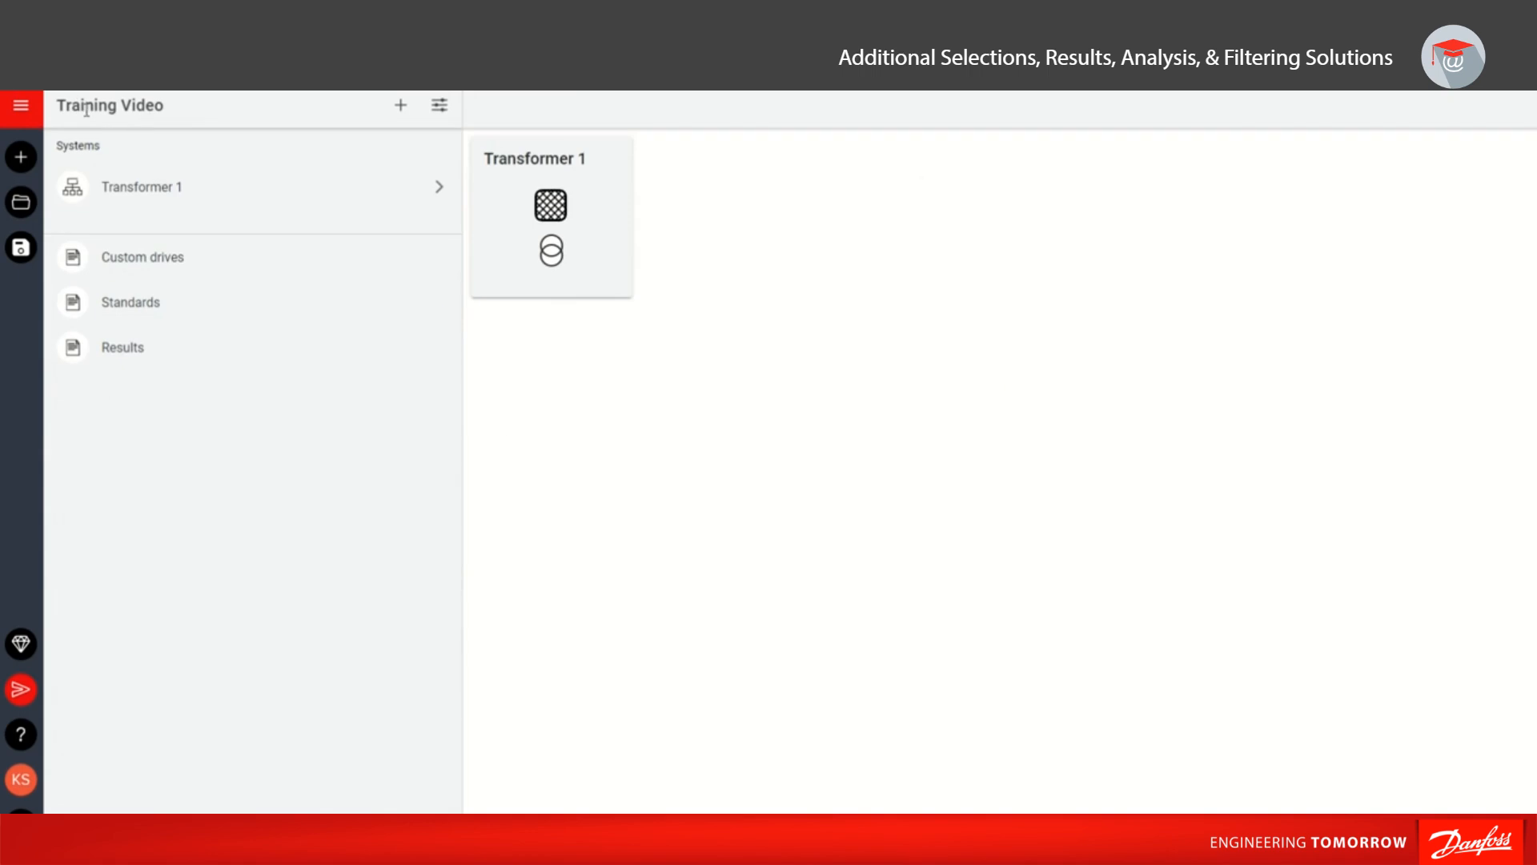